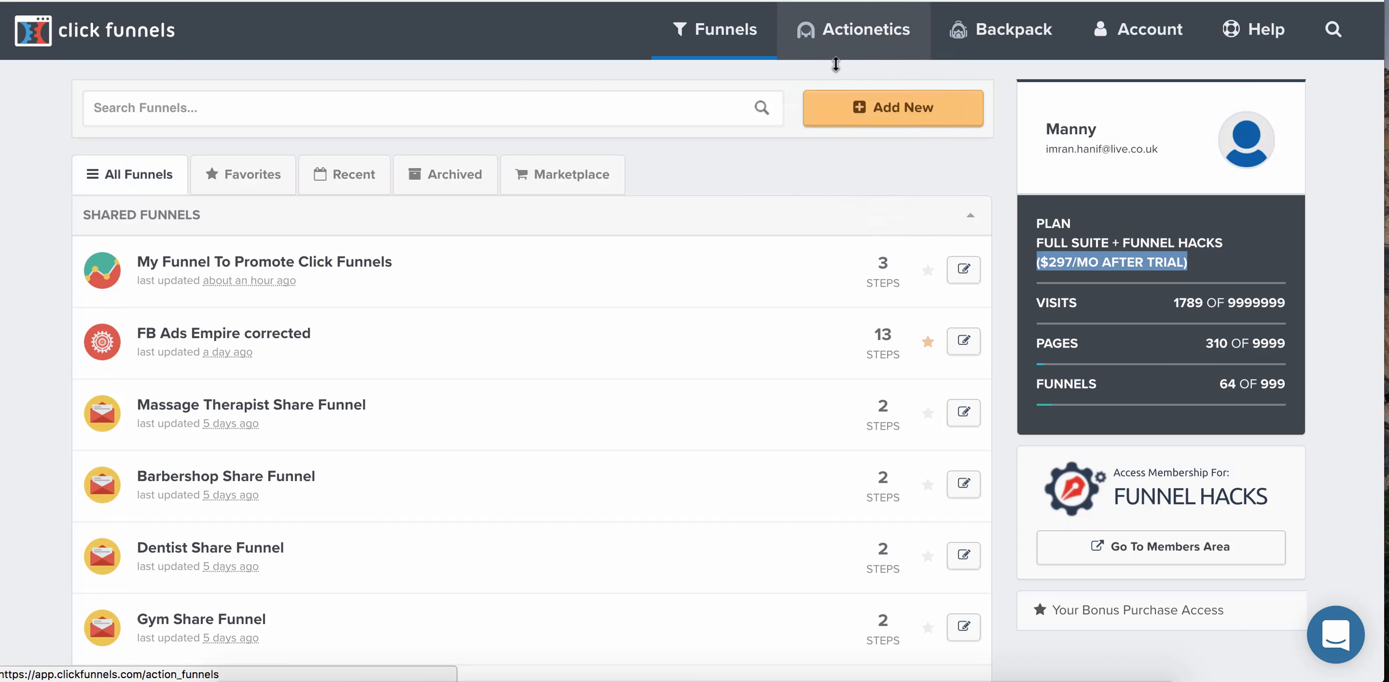
Open the account's SMTP settings and examine the outgoing email configuration and the listed integration guides.
mouse_move(887, 76)
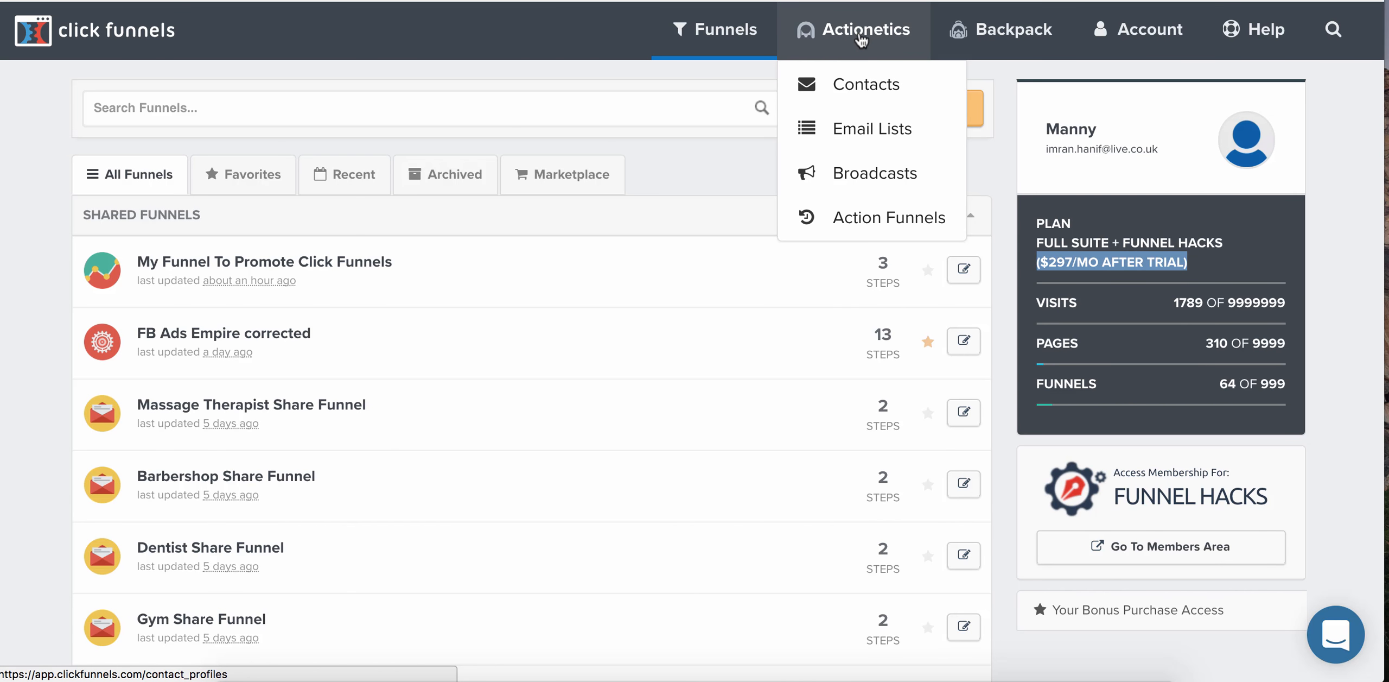
mouse_move(997, 39)
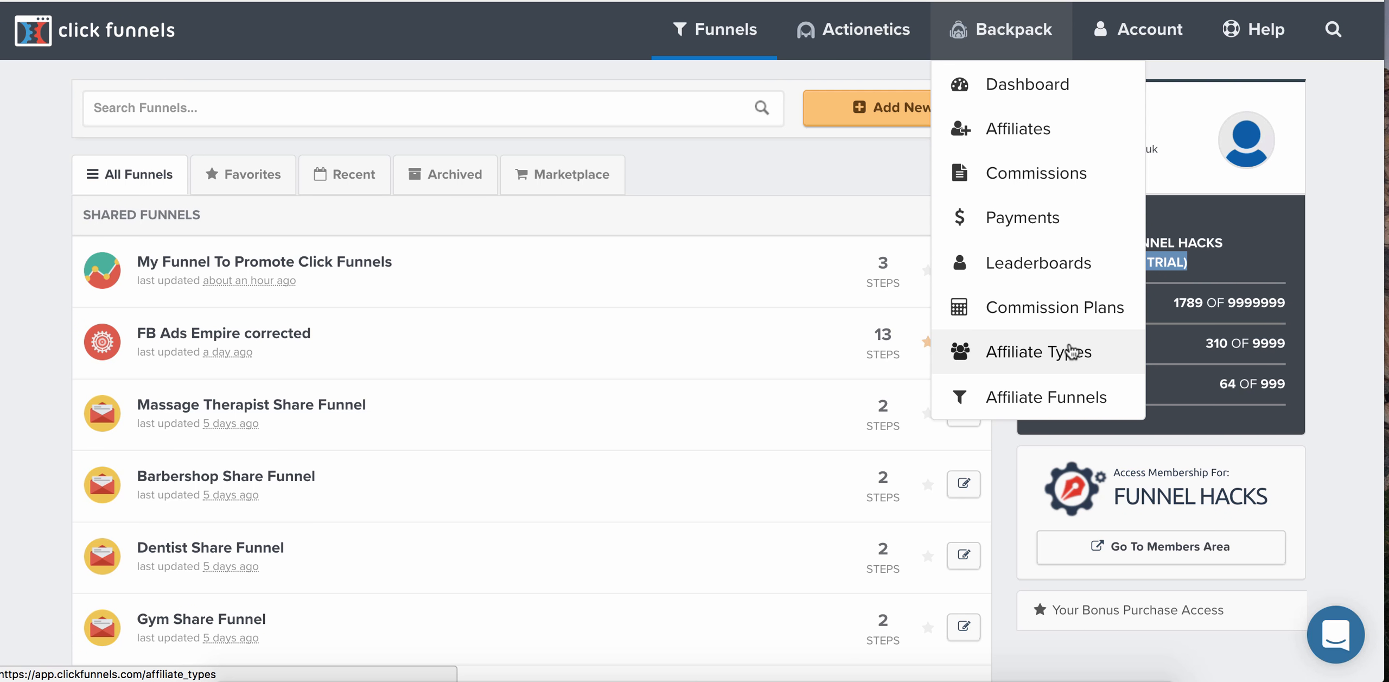
mouse_move(1138, 31)
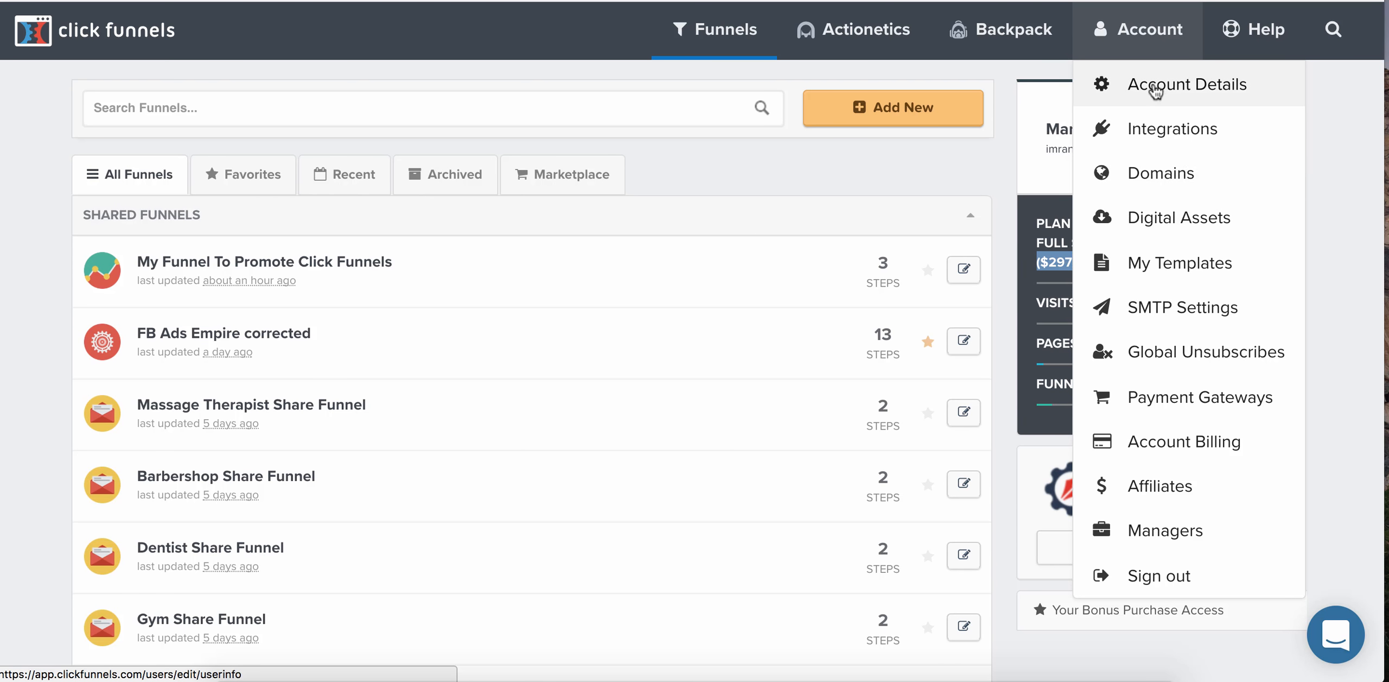
left_click(1201, 327)
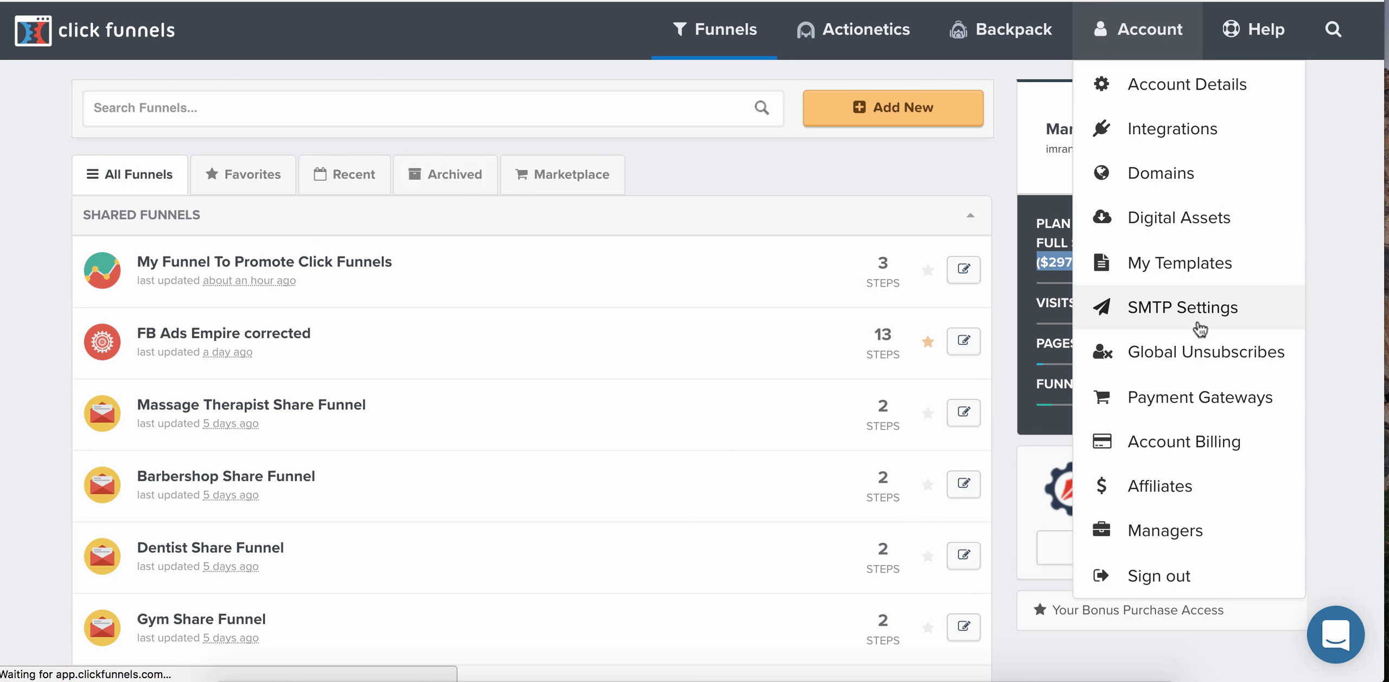
scroll(601, 451, "down", 2)
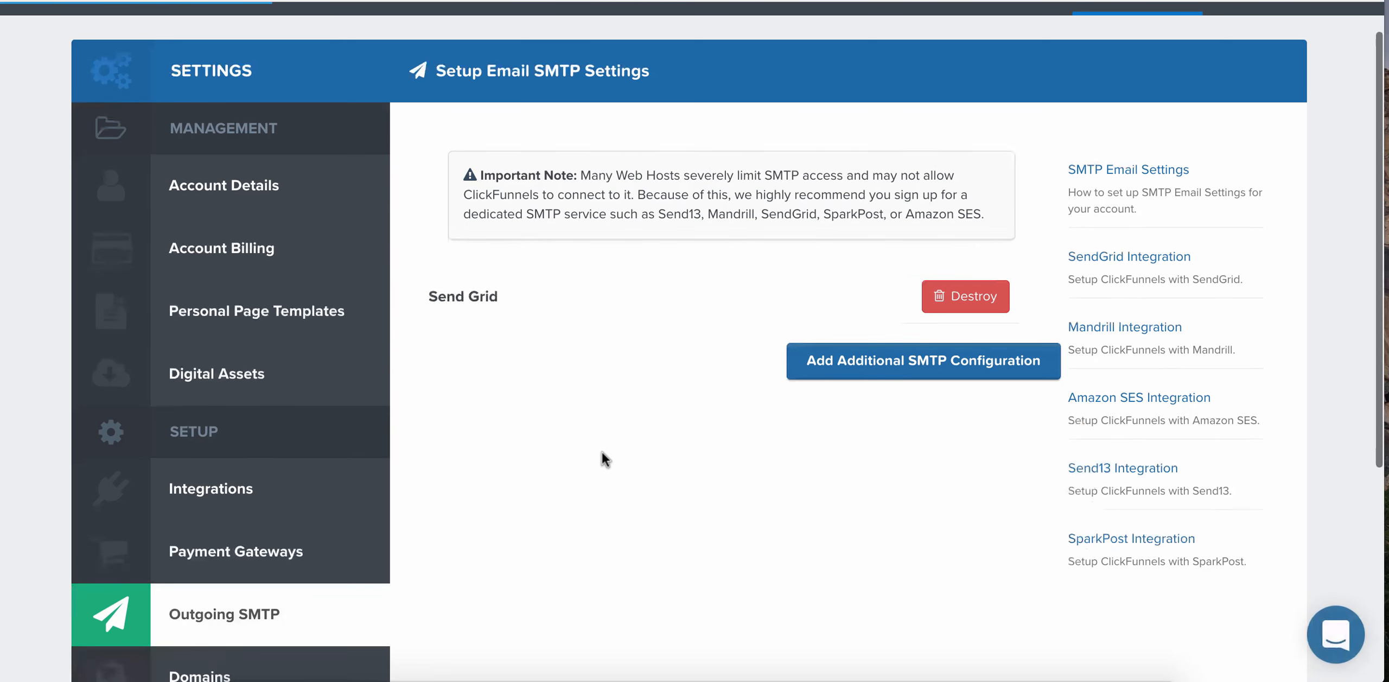
scroll(603, 454, "down", 5)
scroll(765, 404, "up", 8)
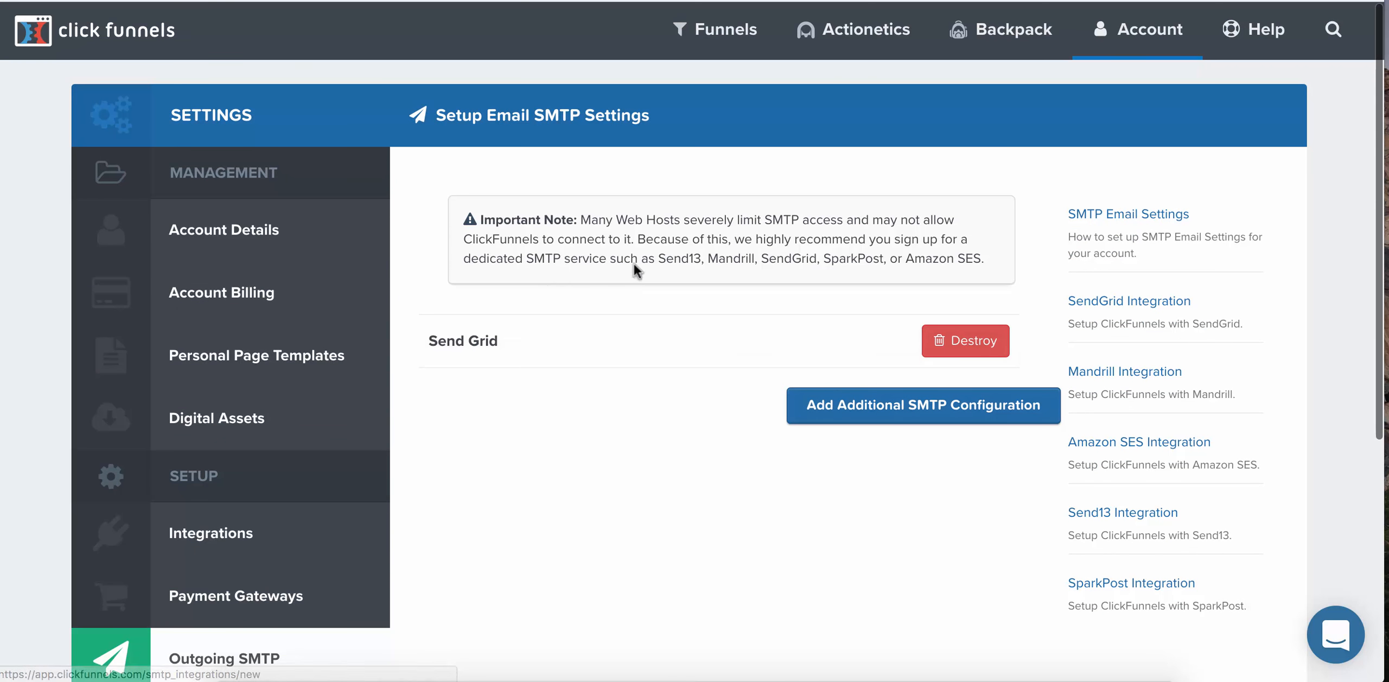
scroll(459, 326, "down", 2)
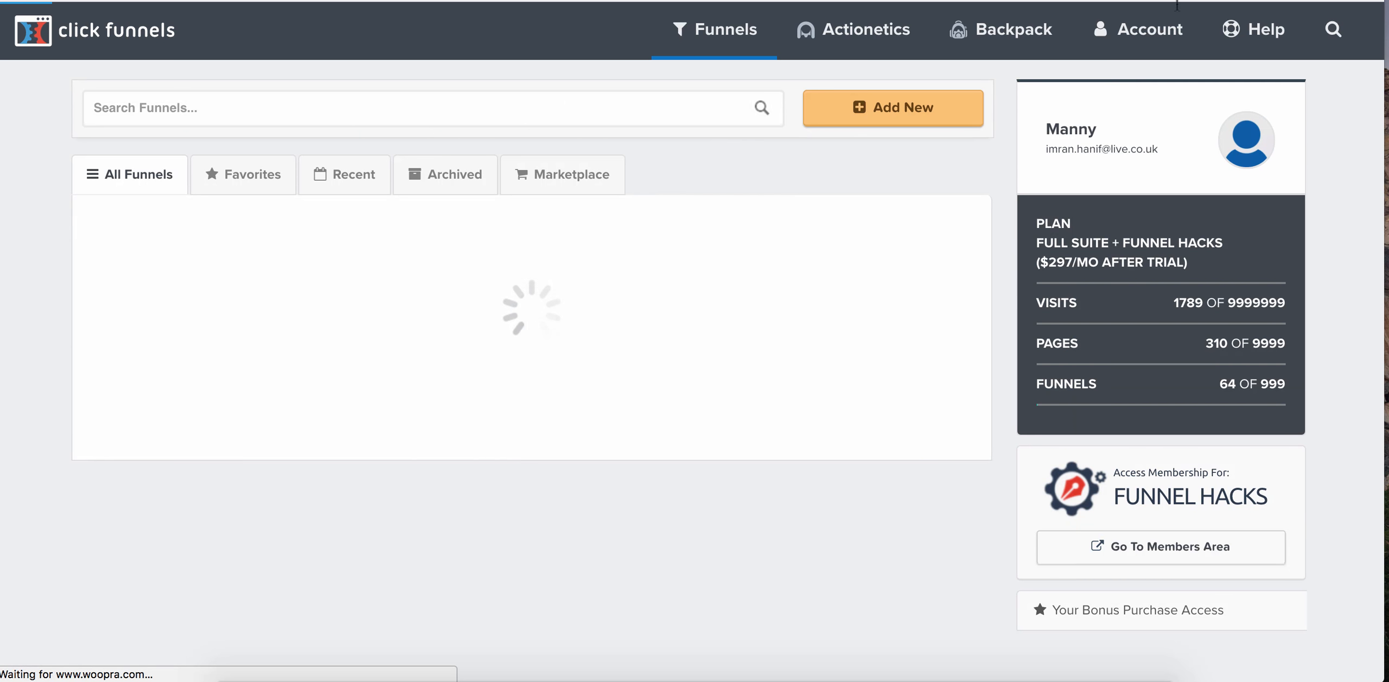
Open the account's domain settings and look through the list of connected domains.
mouse_move(1145, 32)
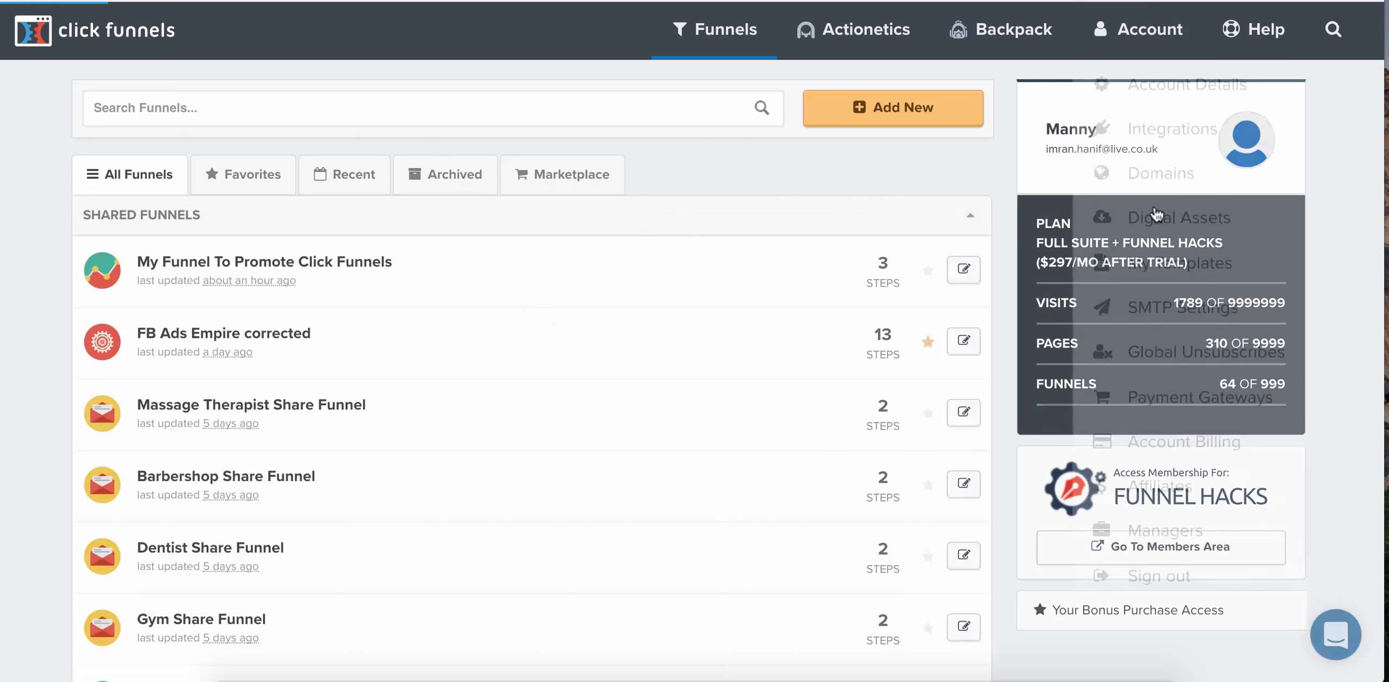
left_click(1135, 175)
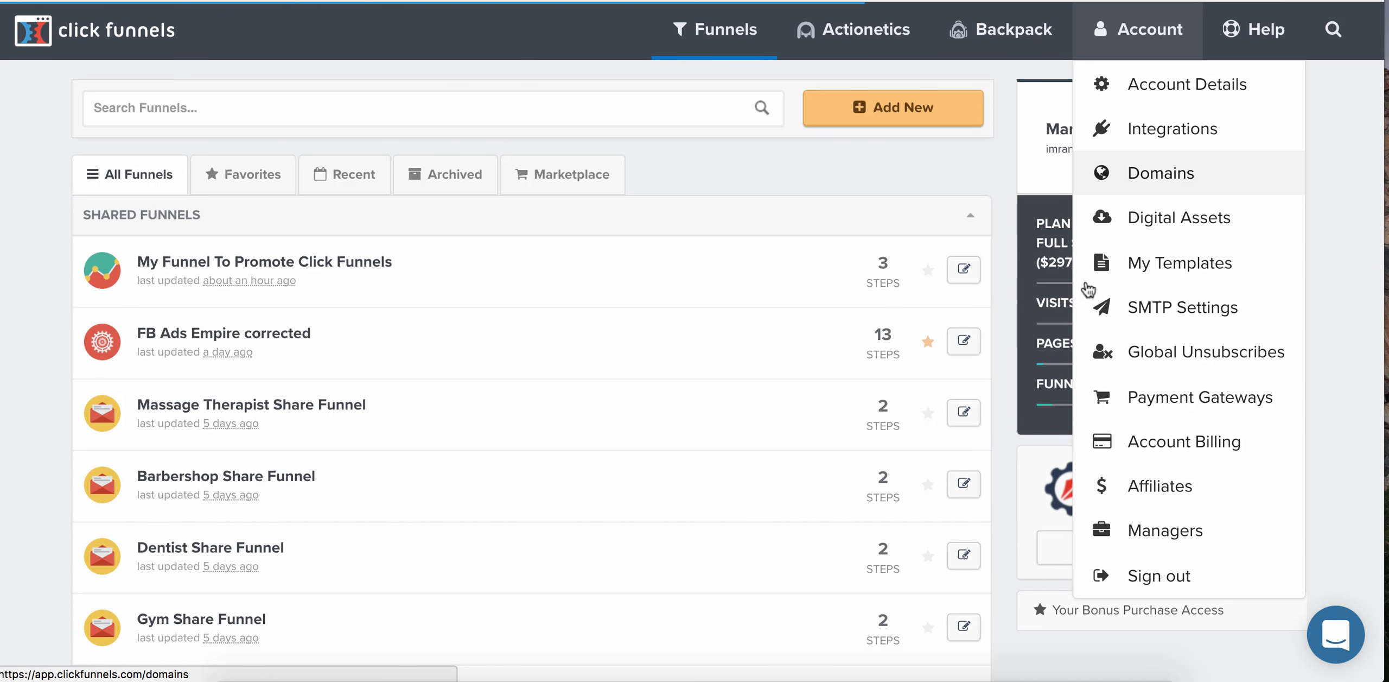
scroll(538, 390, "down", 5)
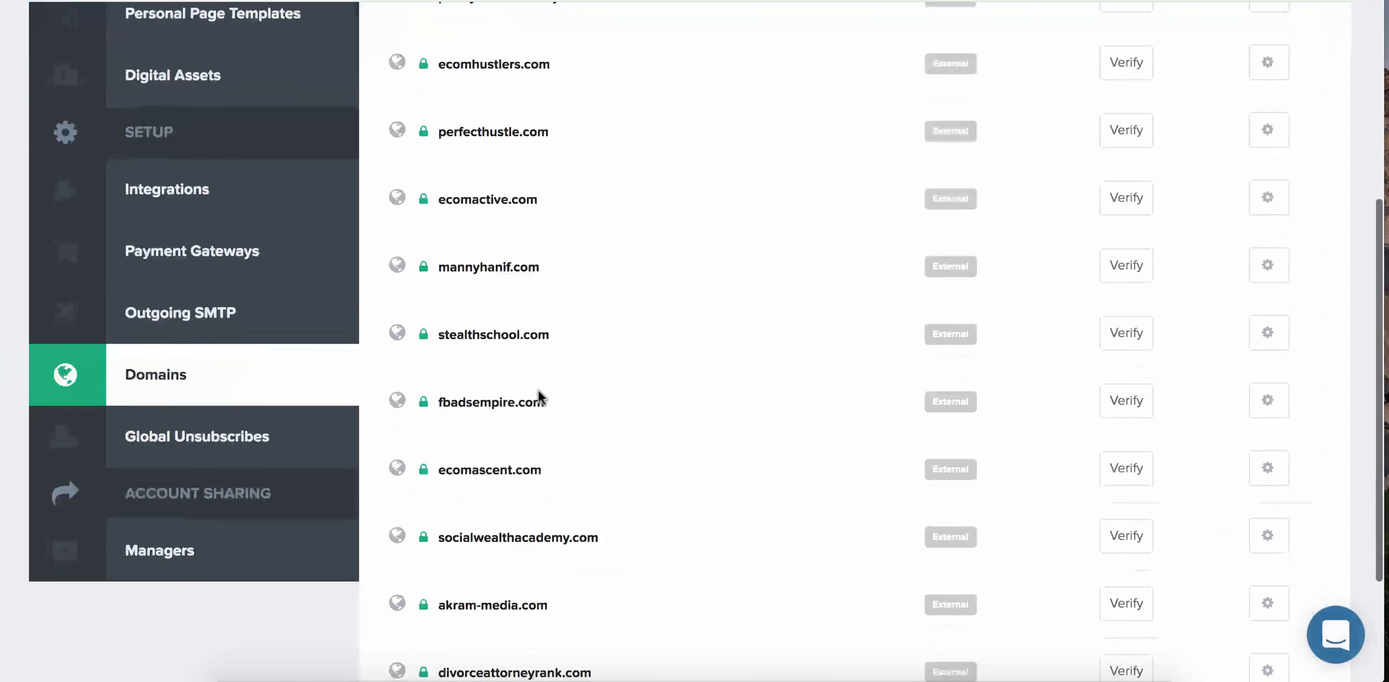
scroll(537, 394, "down", 3)
scroll(372, 412, "up", 10)
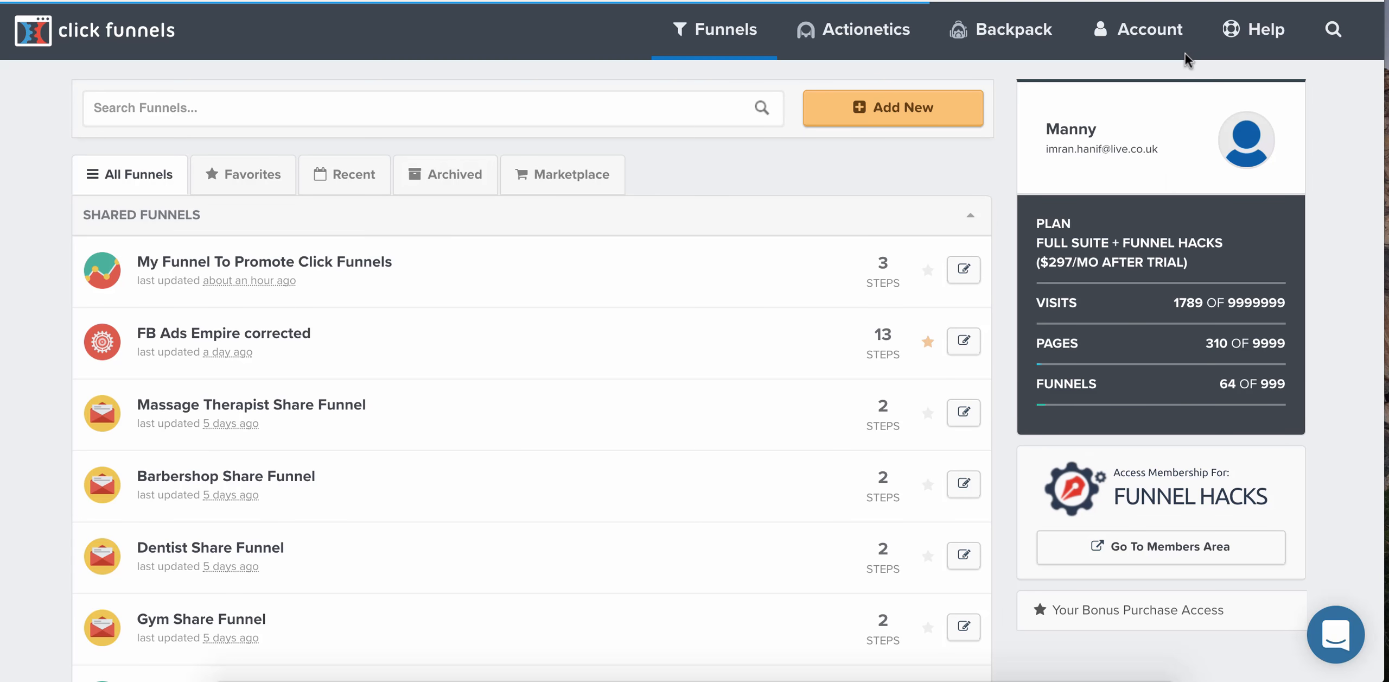
Review the Backpack options and the funnel list, collapsing and re-expanding the Shared Funnels group.
mouse_move(1186, 57)
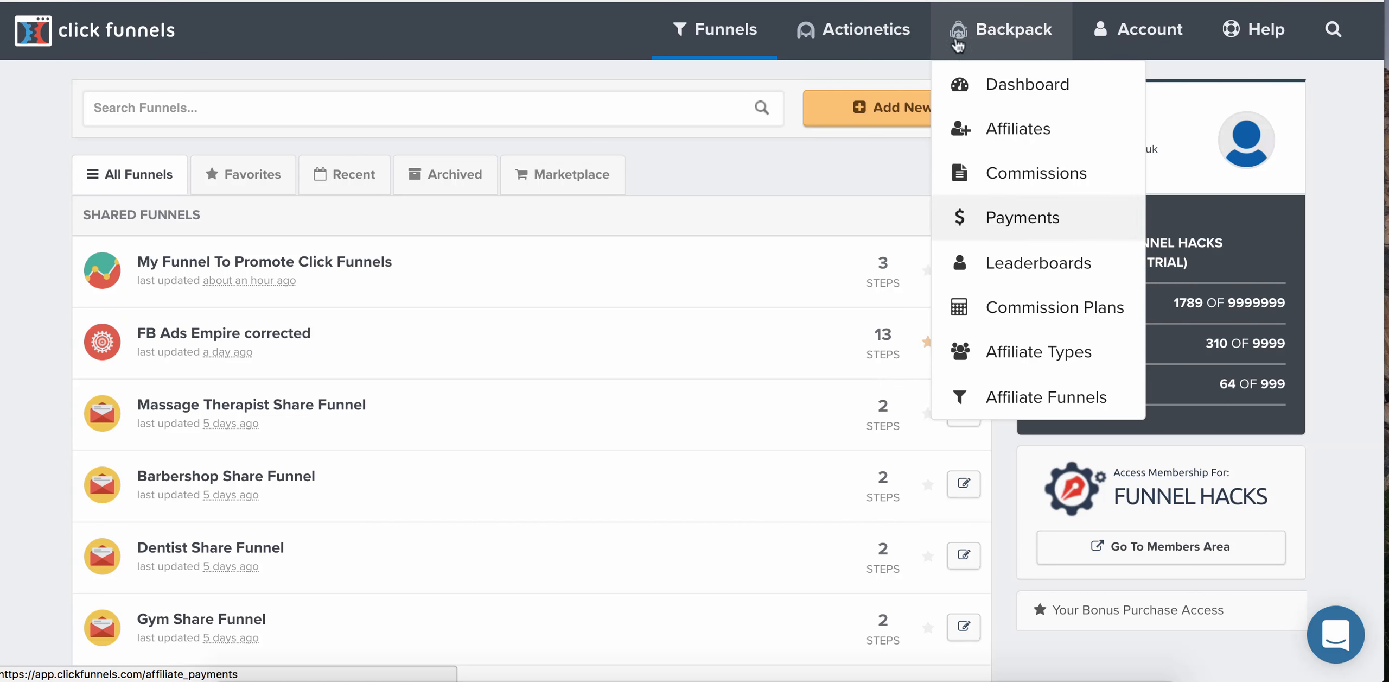
mouse_move(1003, 33)
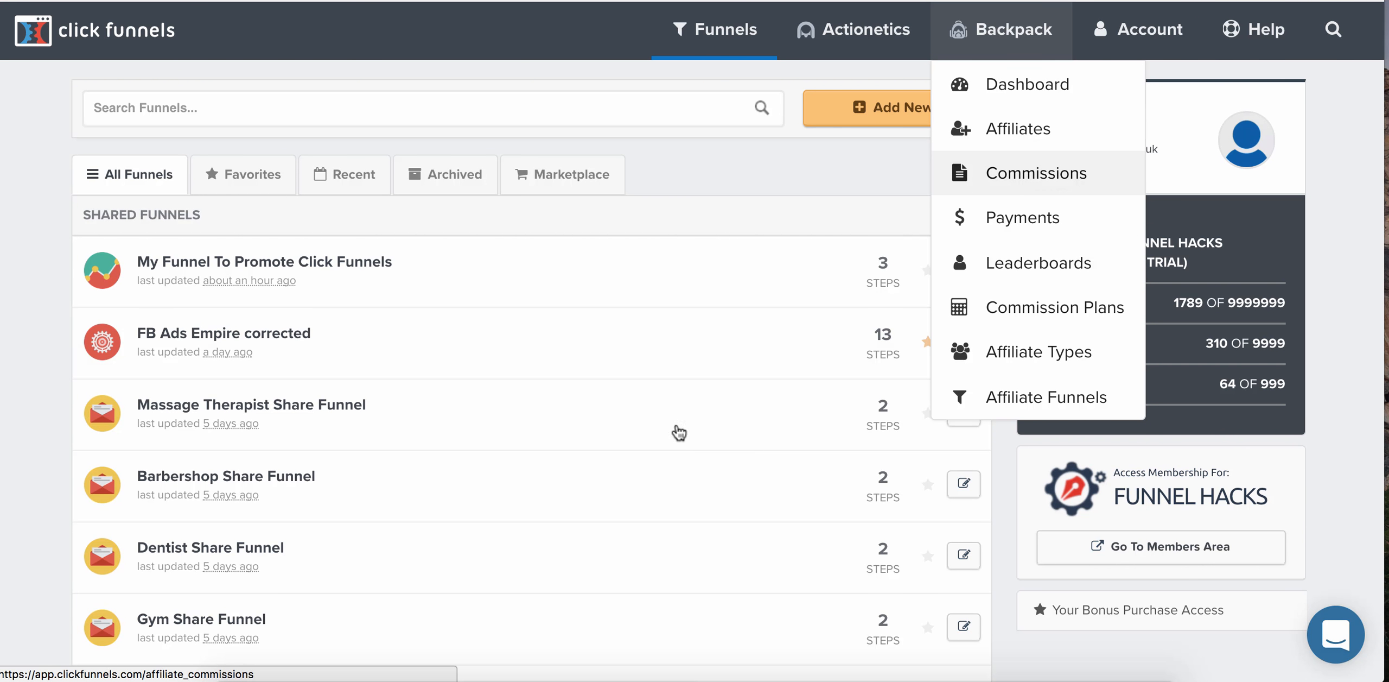
left_click(743, 205)
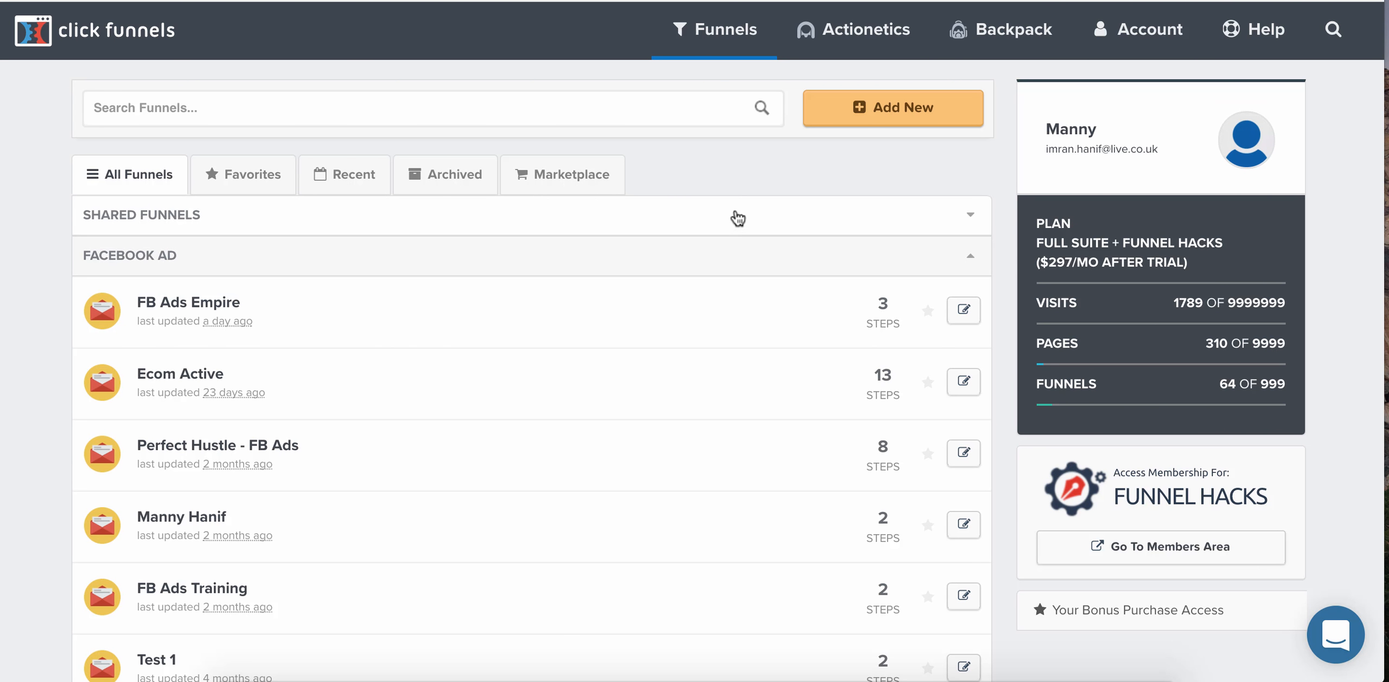
left_click(738, 218)
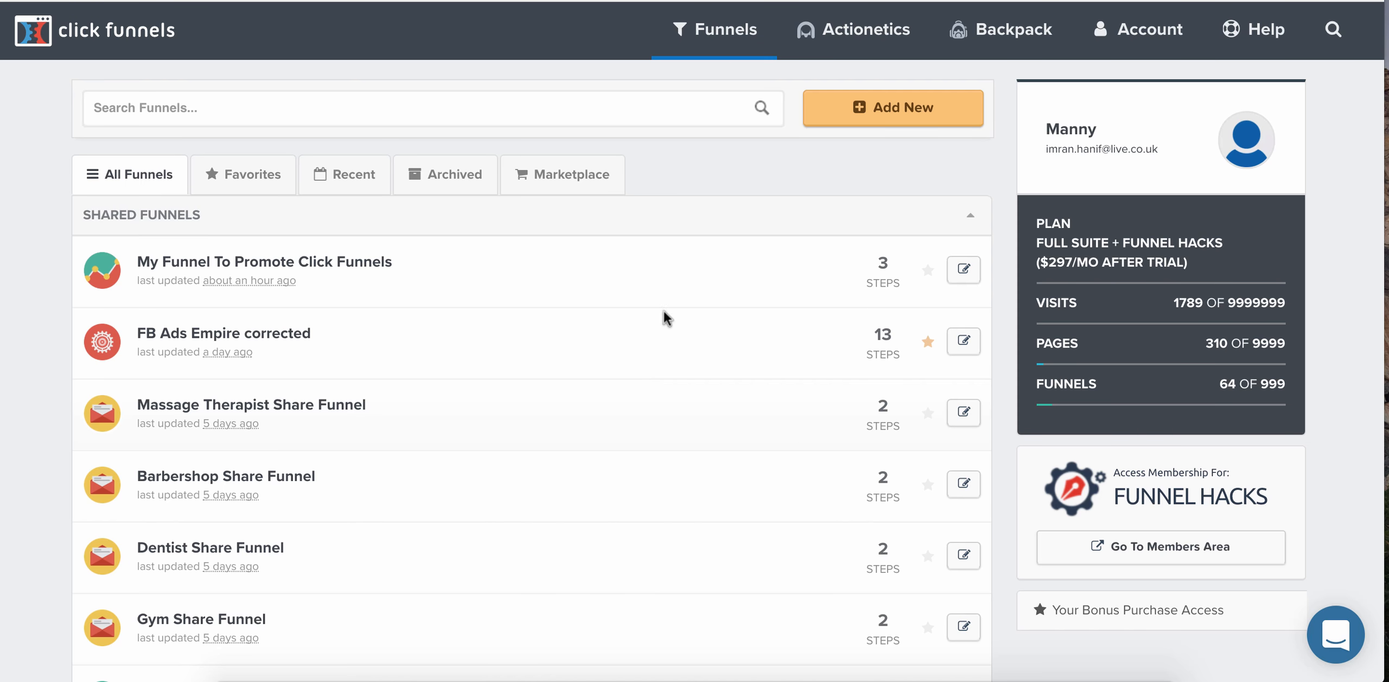
scroll(294, 356, "down", 1)
scroll(589, 280, "up", 2)
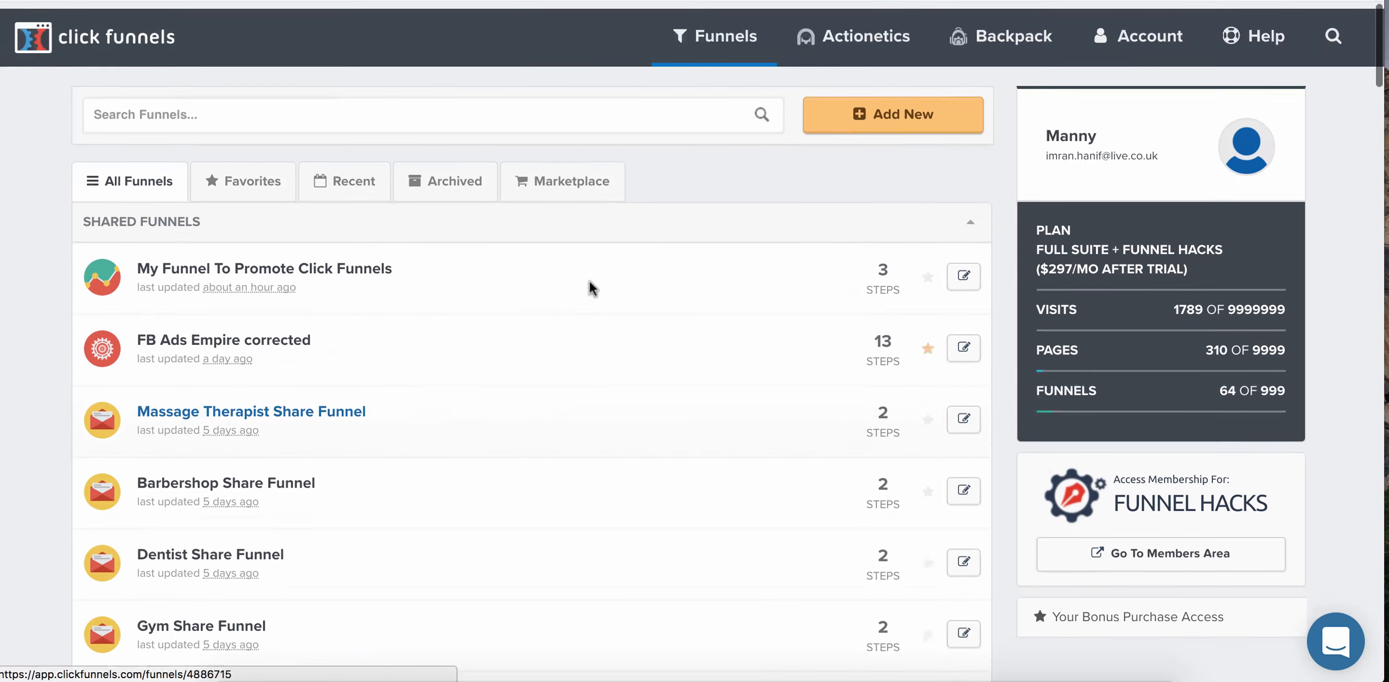
scroll(606, 278, "down", 4)
scroll(607, 277, "up", 4)
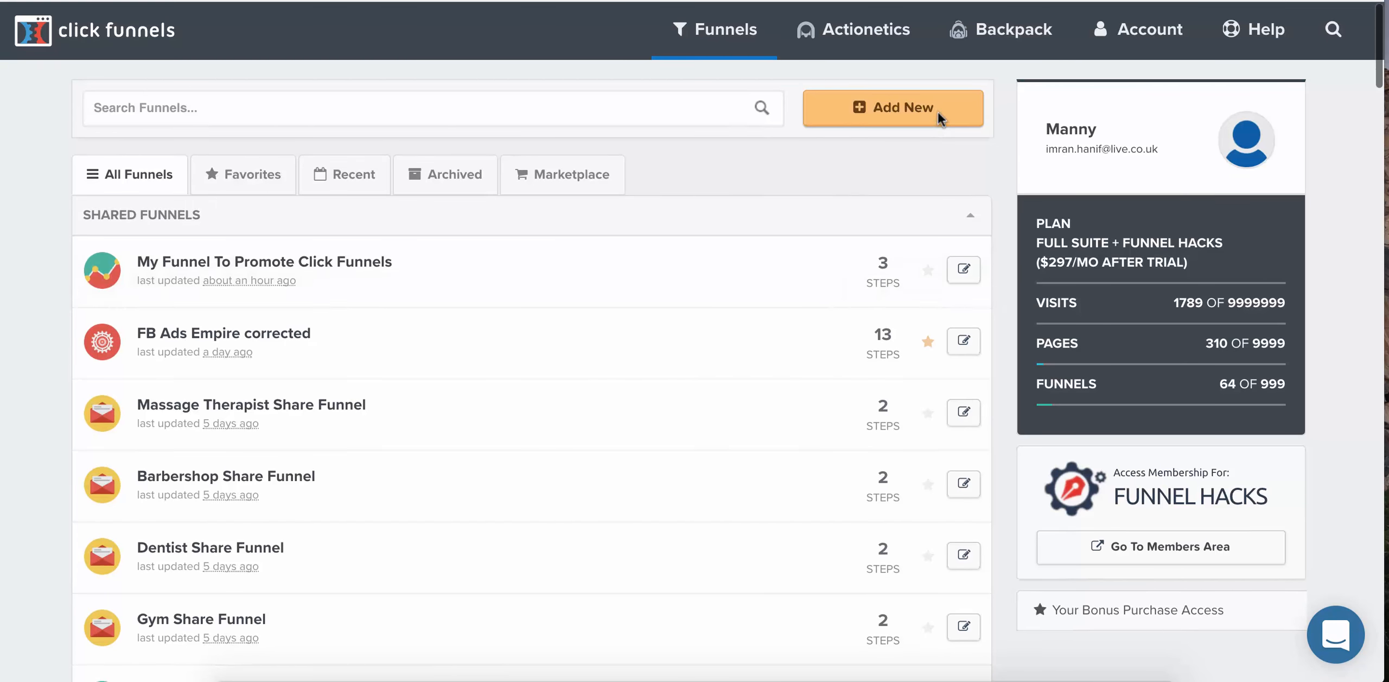
Start adding a new funnel and look through the funnel types and filters on offer.
left_click(892, 119)
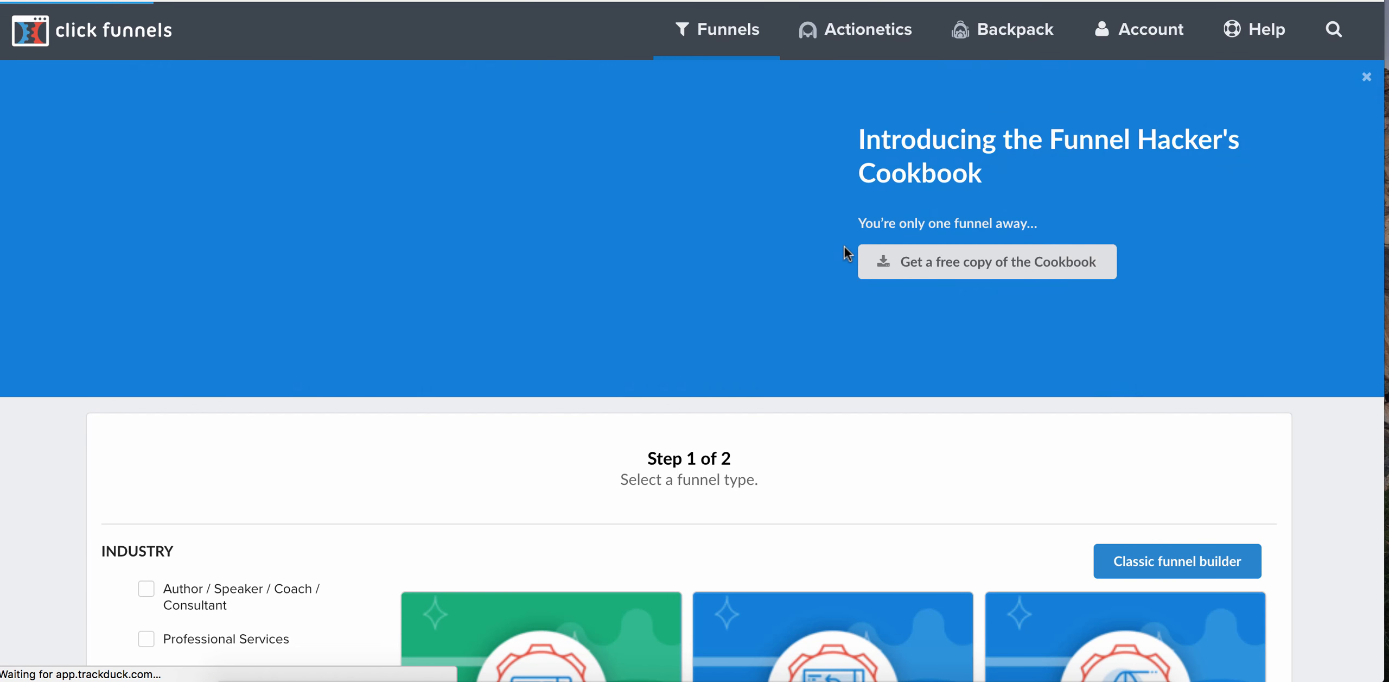
scroll(844, 245, "down", 7)
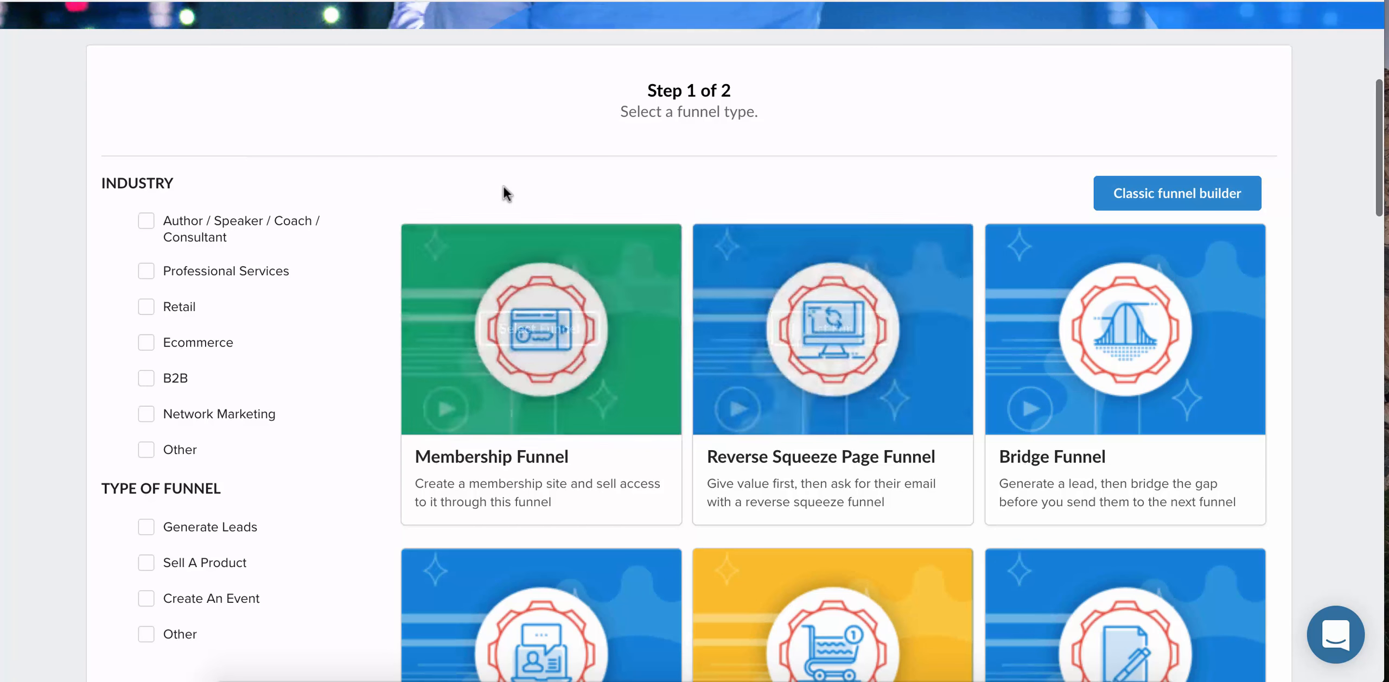
scroll(506, 186, "up", 3)
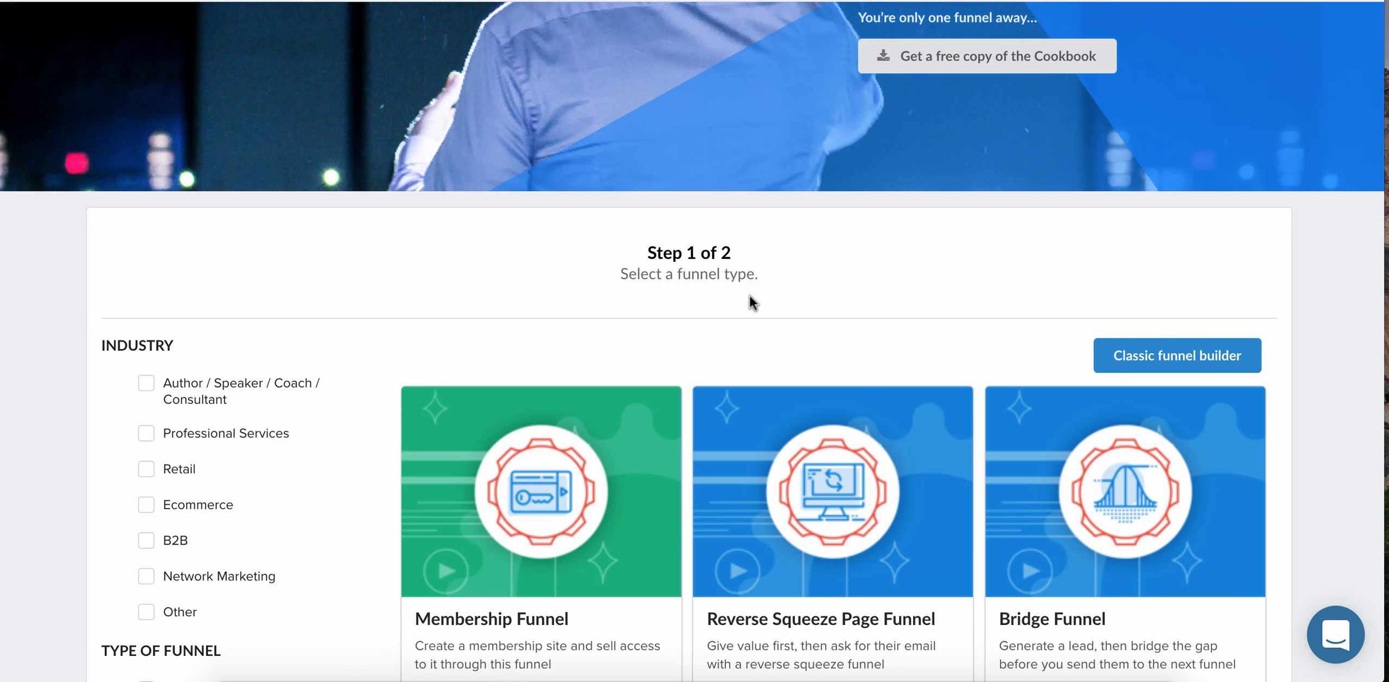
scroll(601, 226, "down", 3)
scroll(758, 339, "down", 6)
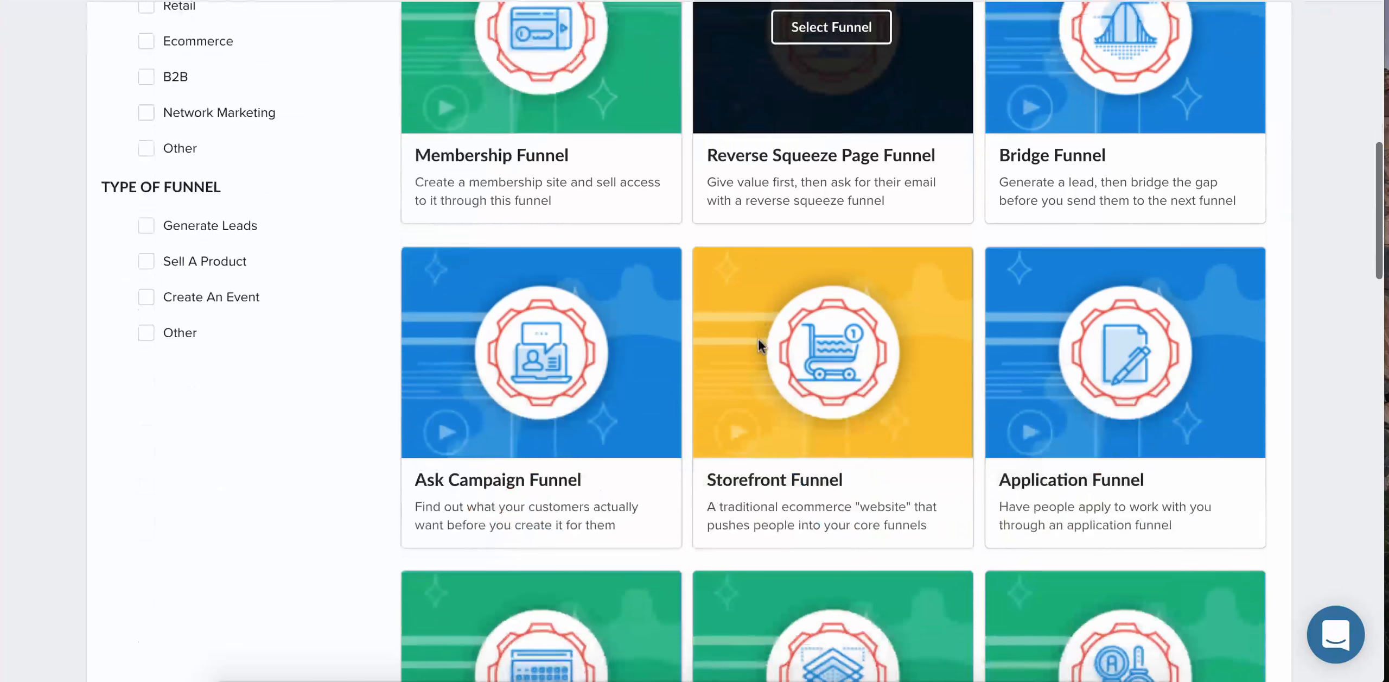
scroll(760, 345, "down", 12)
scroll(791, 220, "up", 5)
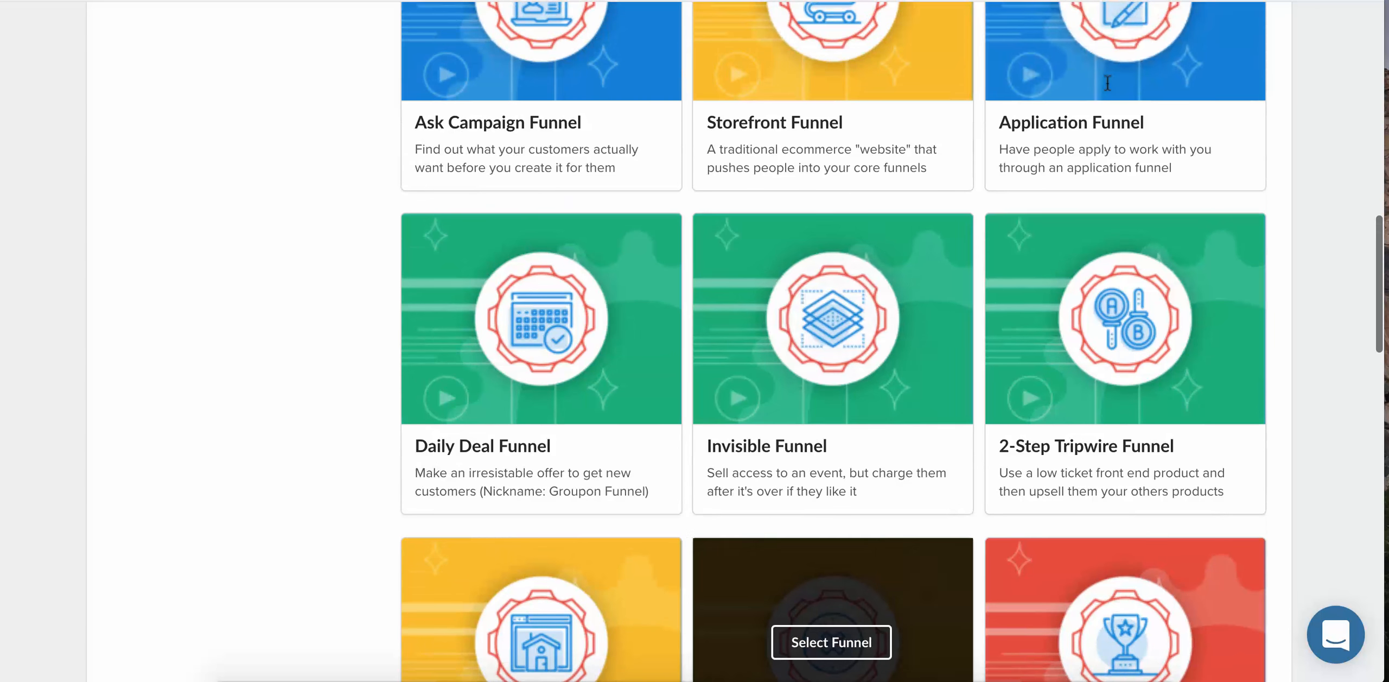
scroll(1142, 139, "up", 4)
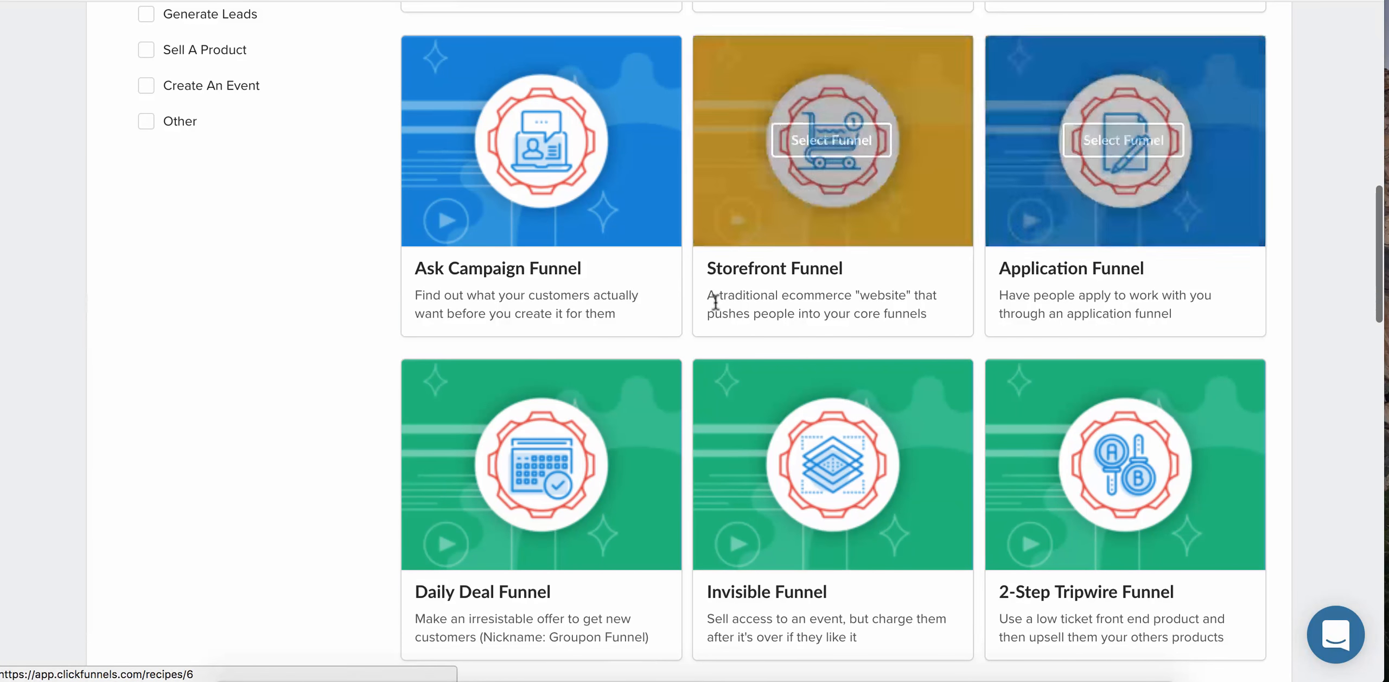
scroll(198, 397, "up", 11)
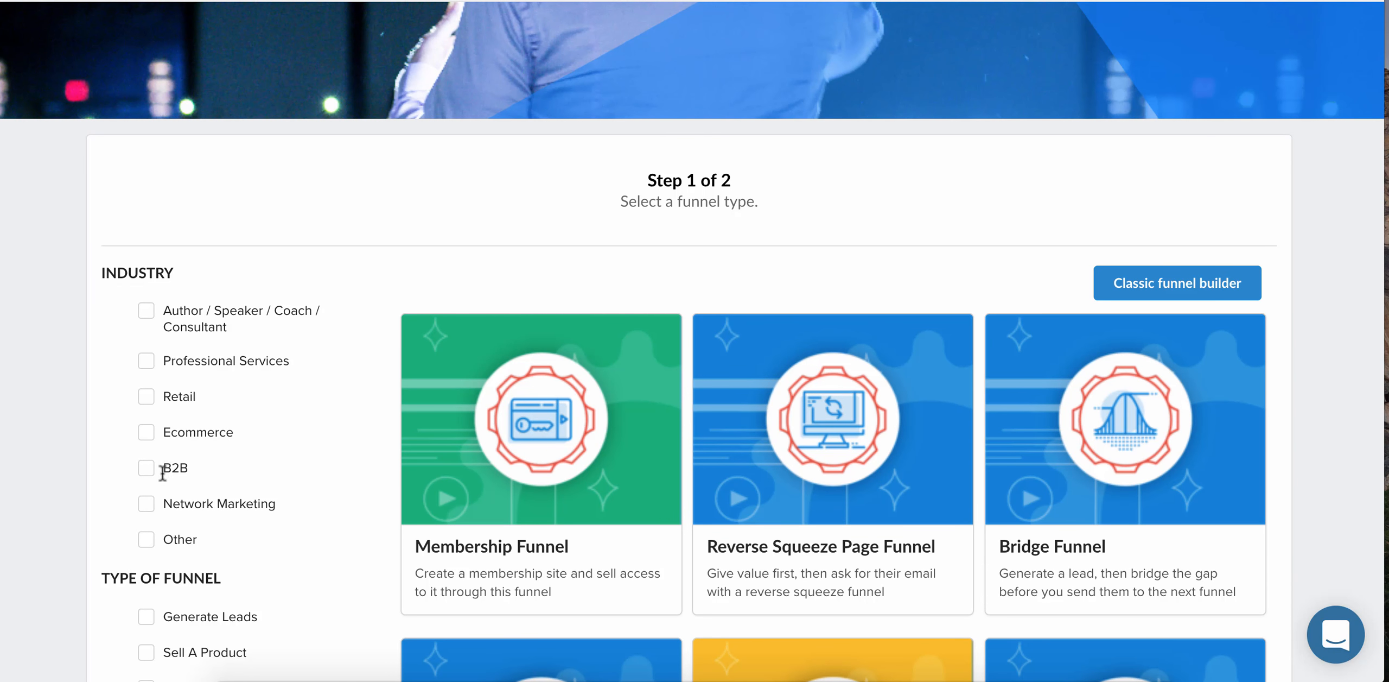
scroll(185, 425, "down", 4)
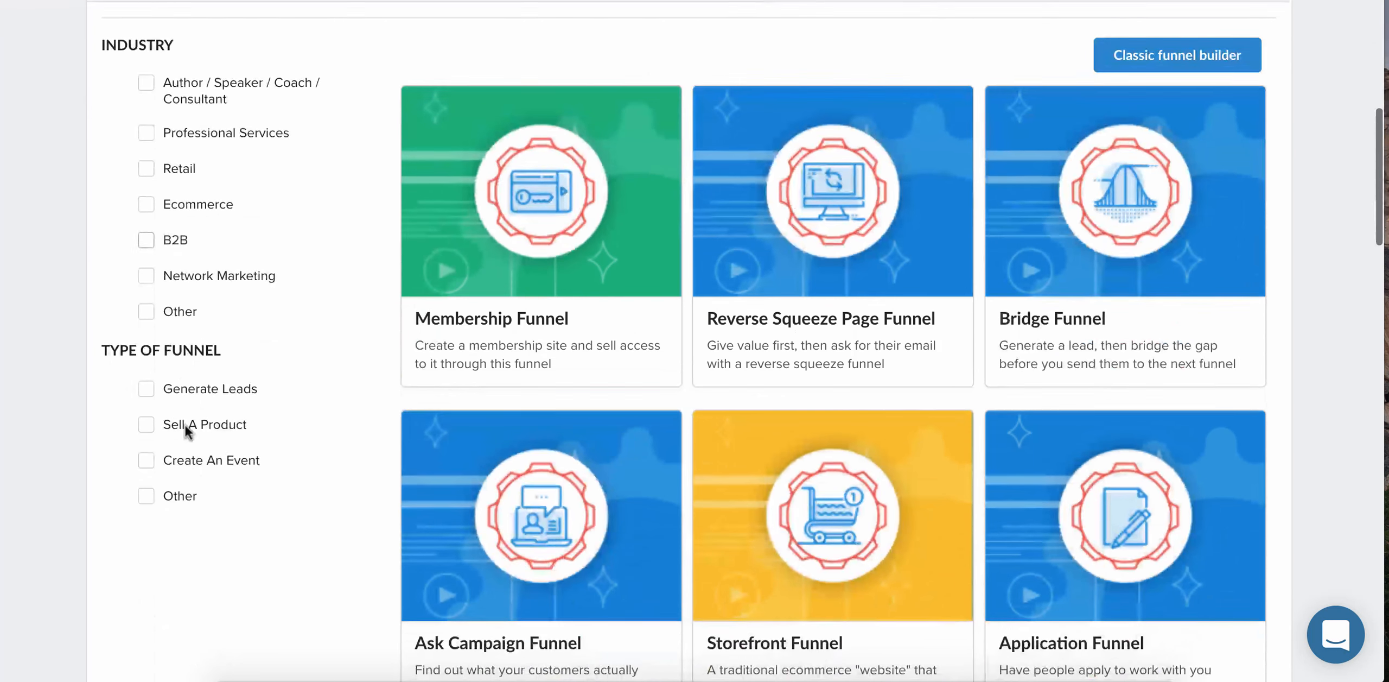
Filter the funnel types by Generate Leads and review the matching funnels.
left_click(144, 390)
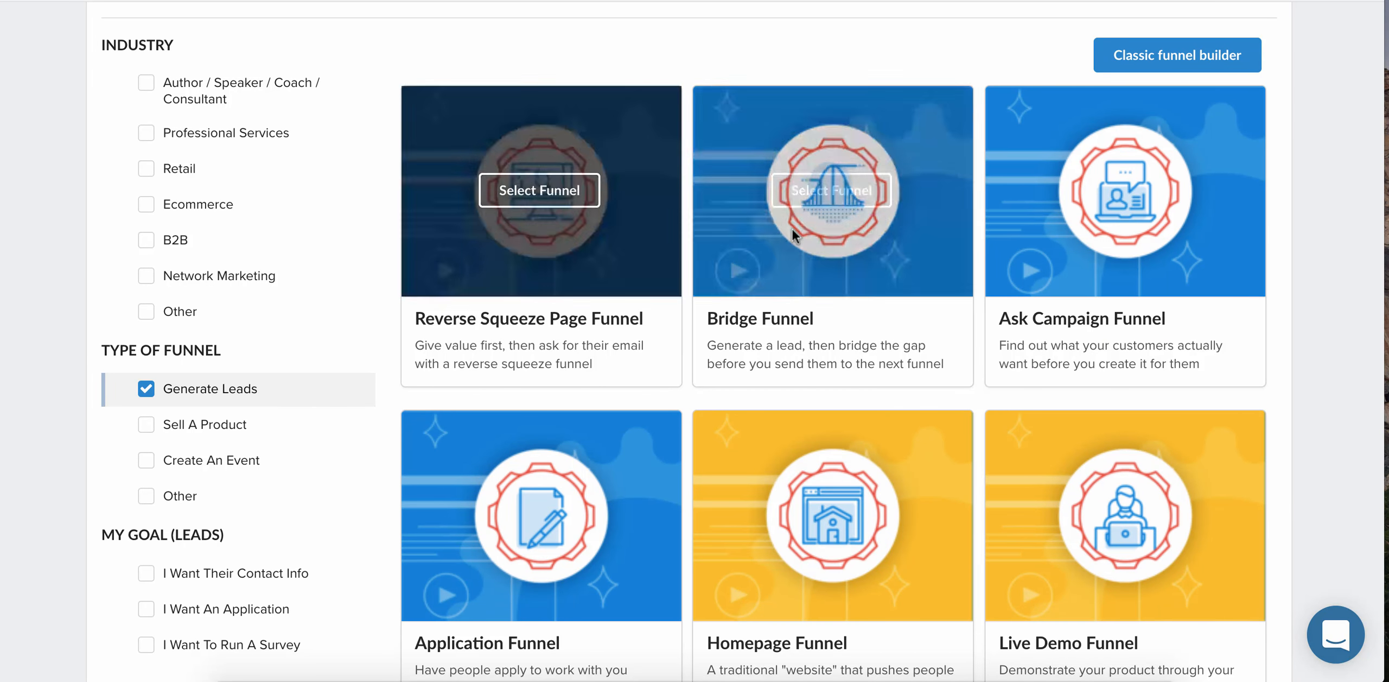
scroll(595, 245, "down", 1)
scroll(607, 402, "down", 1)
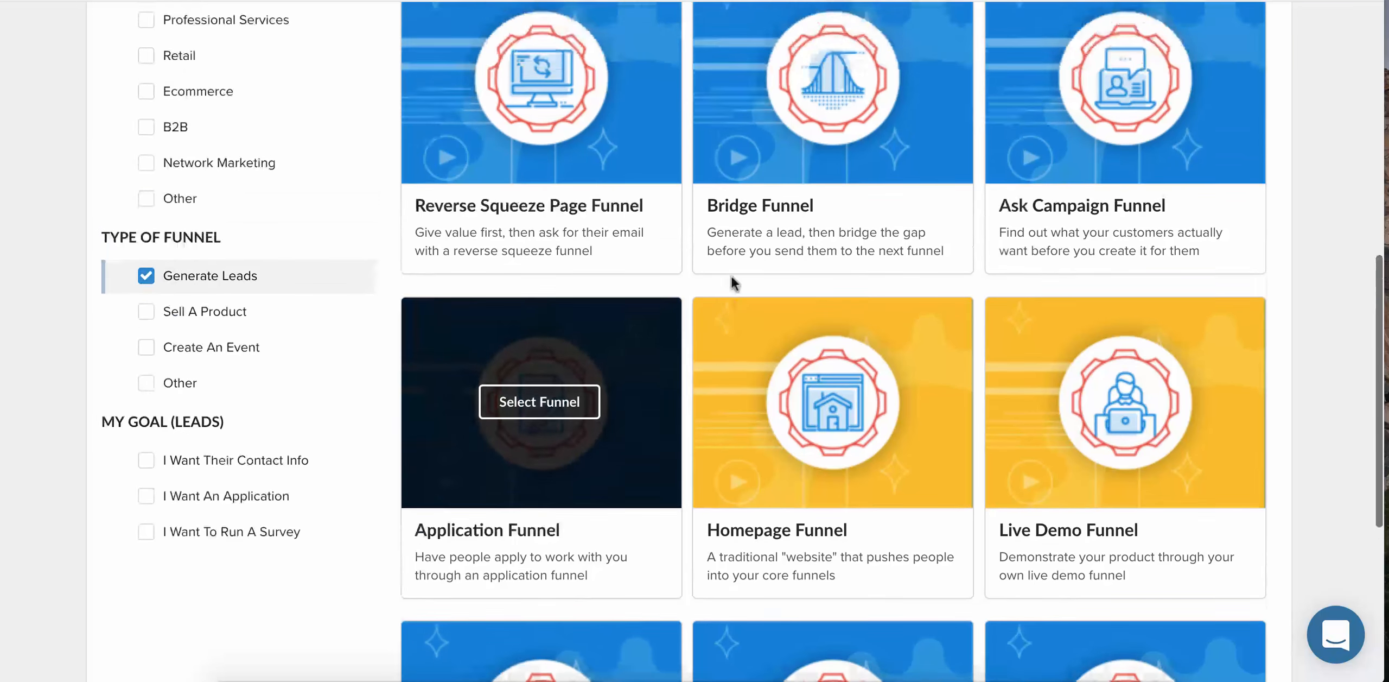
scroll(745, 268, "down", 3)
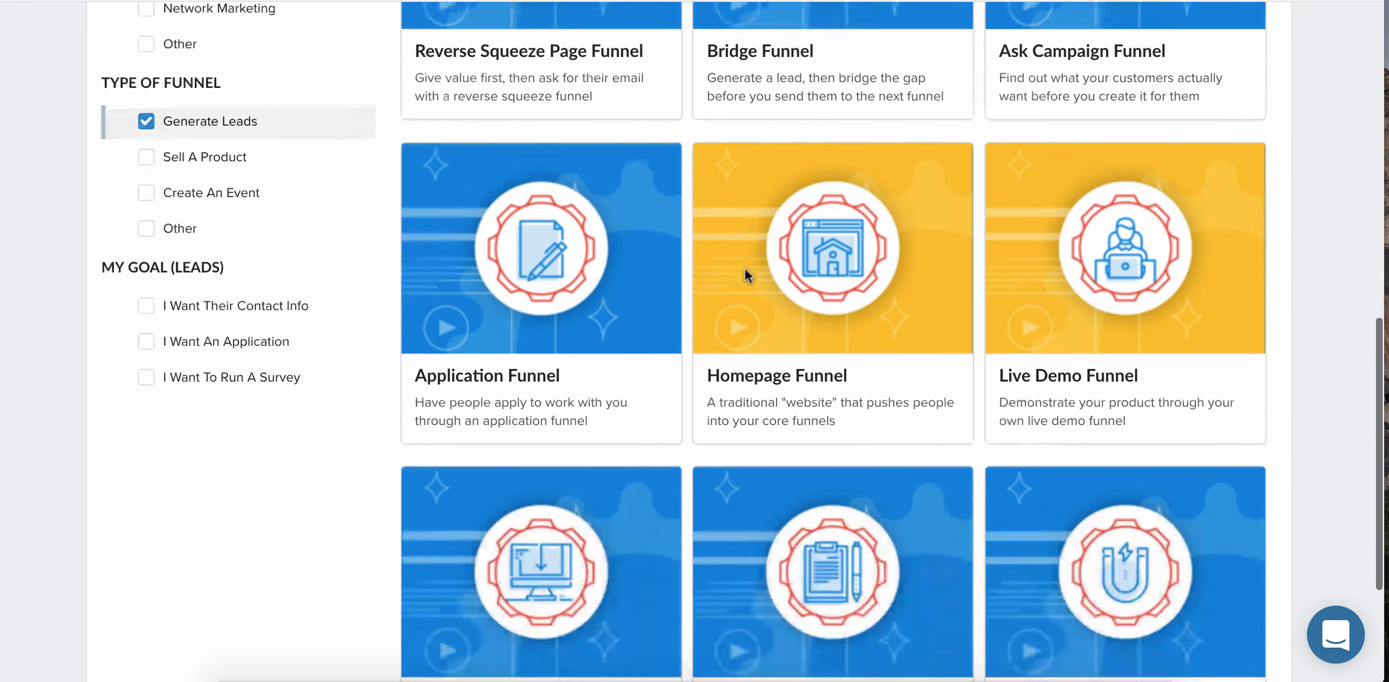
scroll(1022, 376, "down", 4)
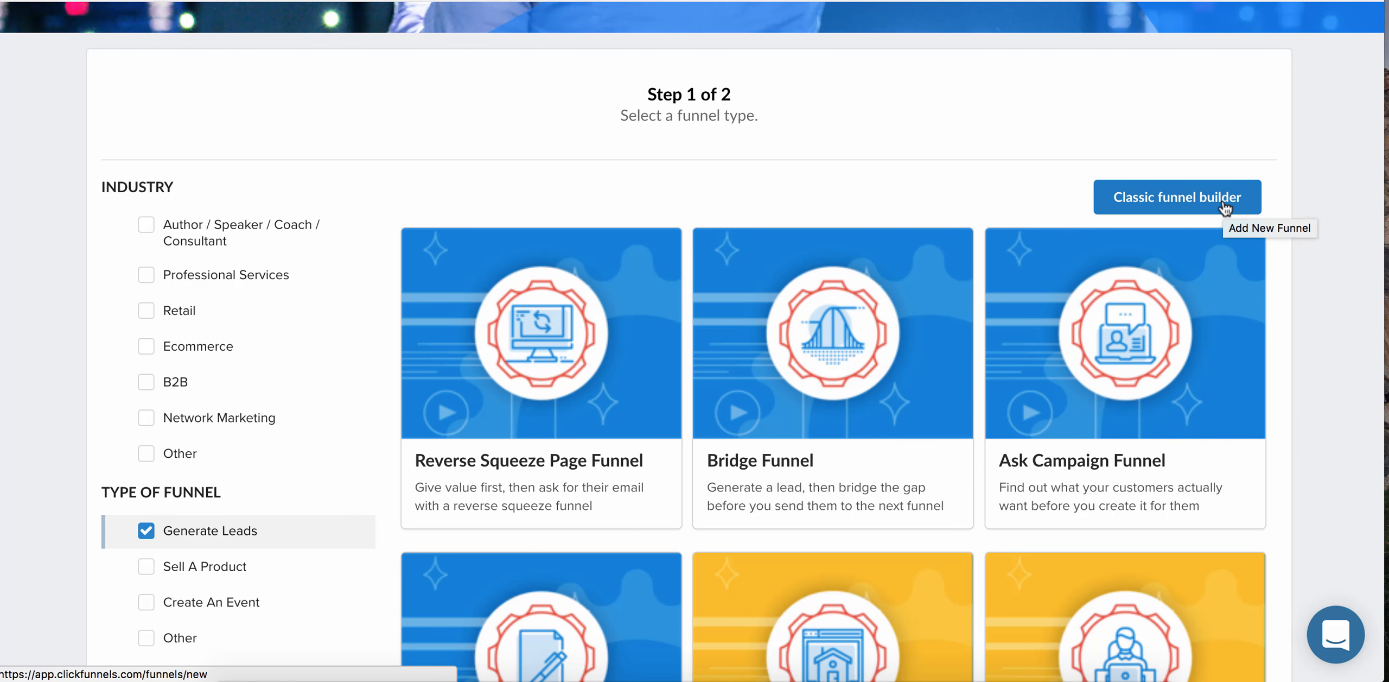
Switch to the classic funnel builder and choose Collect Emails as the funnel's goal.
left_click(1225, 206)
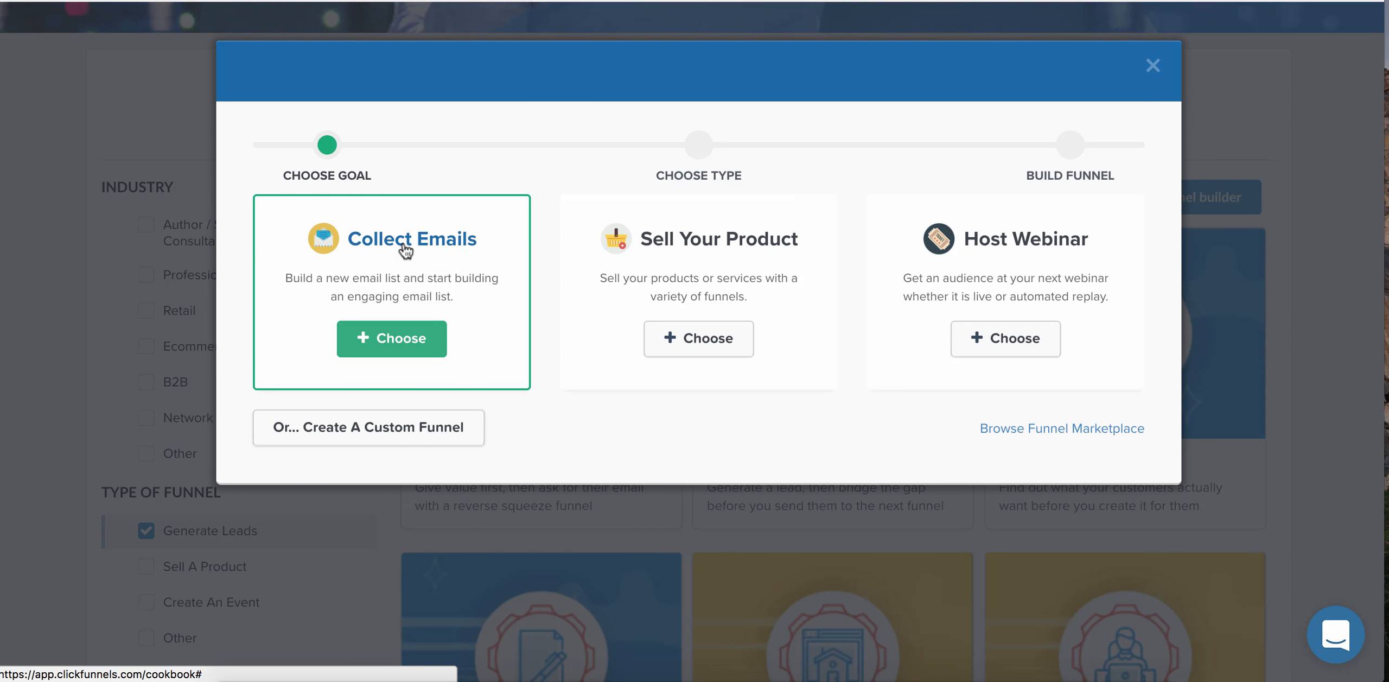
left_click(404, 353)
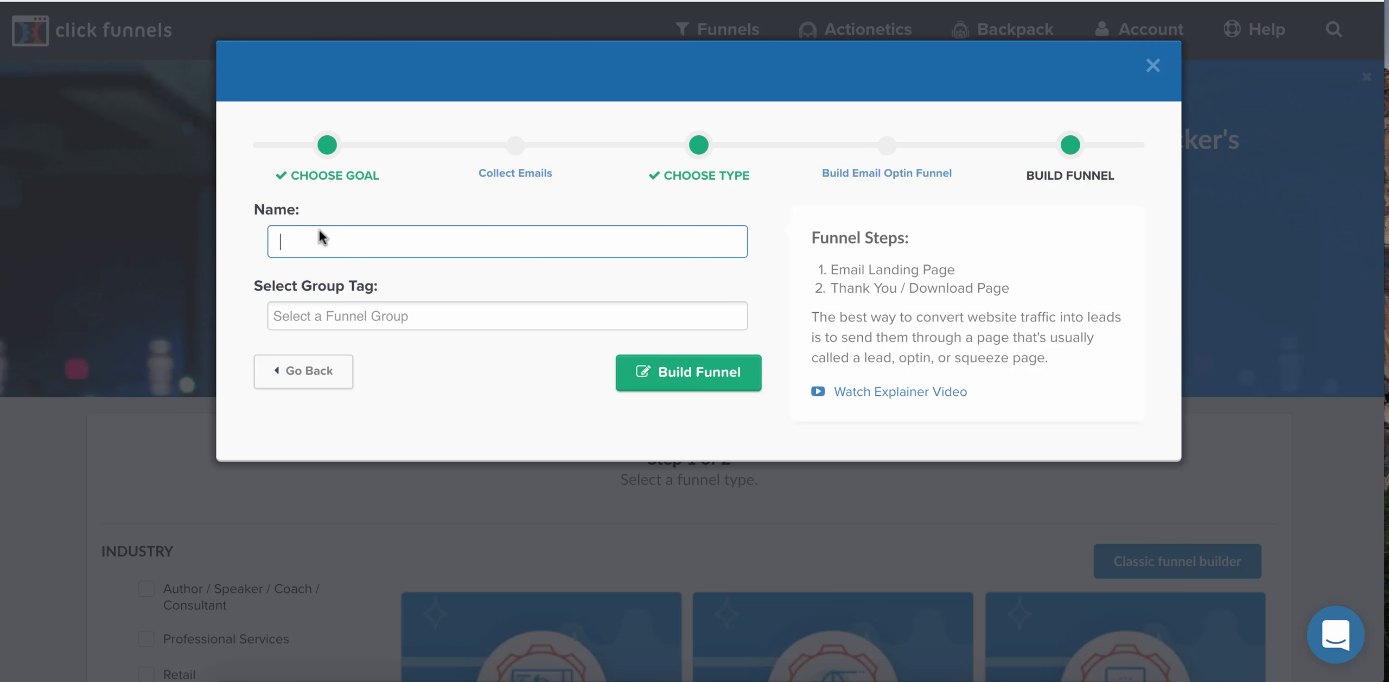
Name the new email optin funnel "Rainbow Funnel 1" and assign it the existing group tag with the account owner's first name.
type("R")
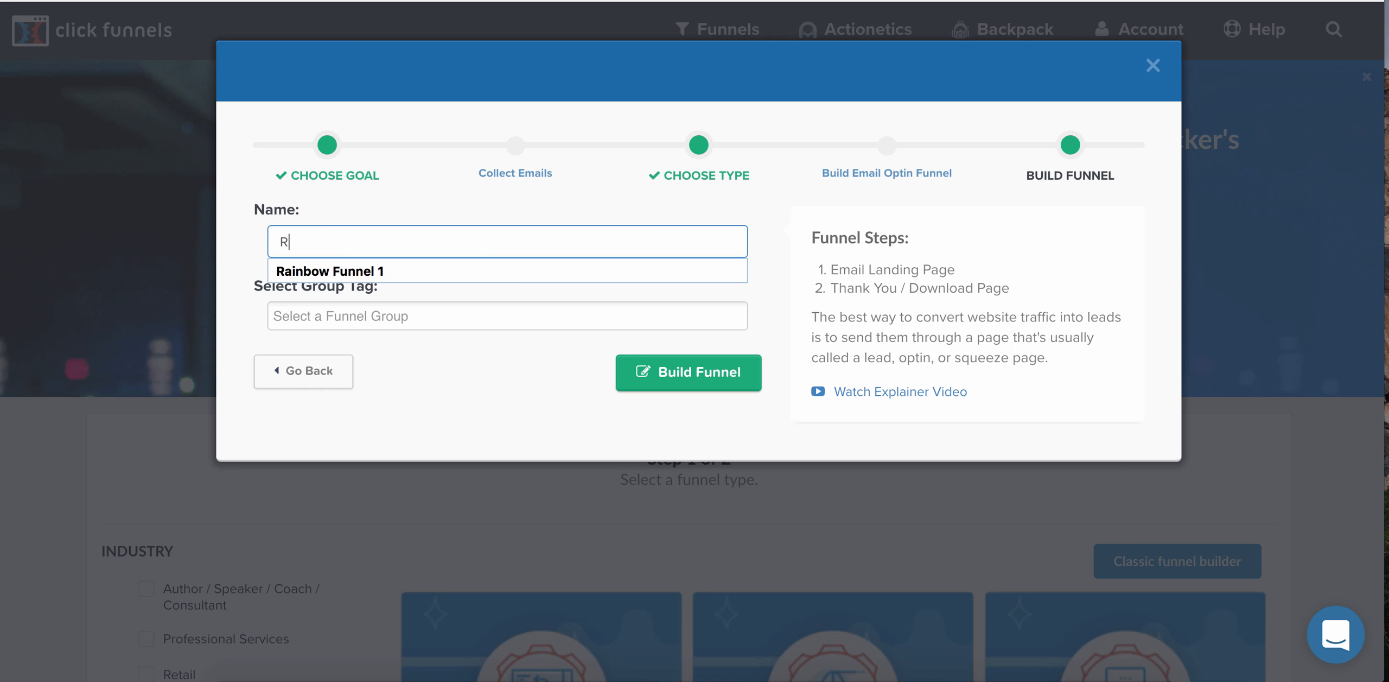
type("ainbow Fnn")
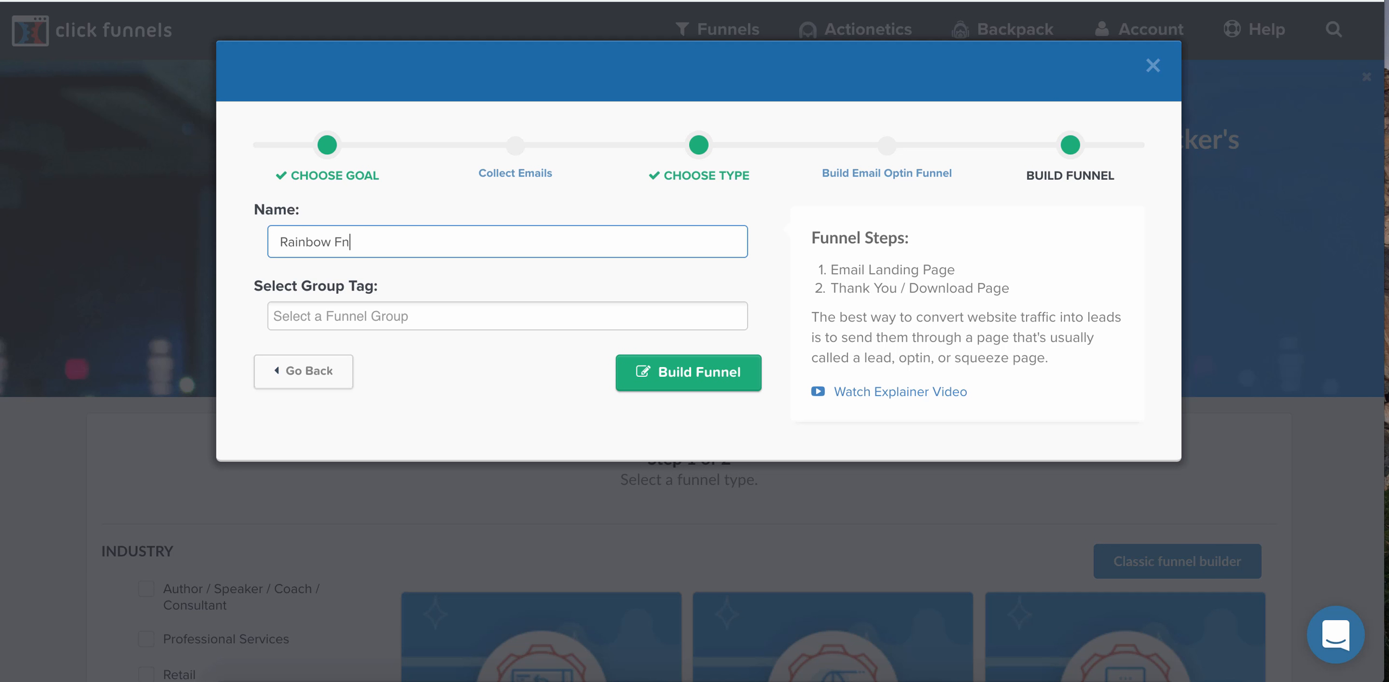
key("BackSpace")
type("unnel 1")
left_click(402, 316)
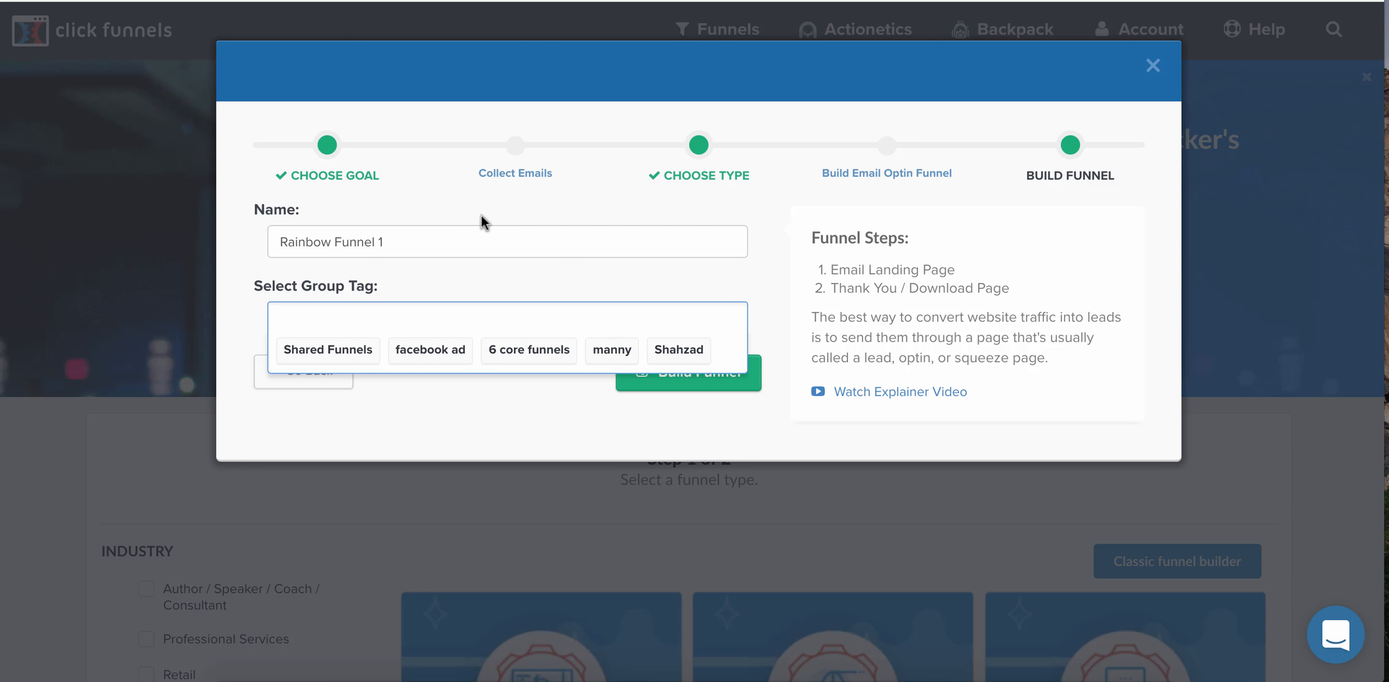
left_click(611, 348)
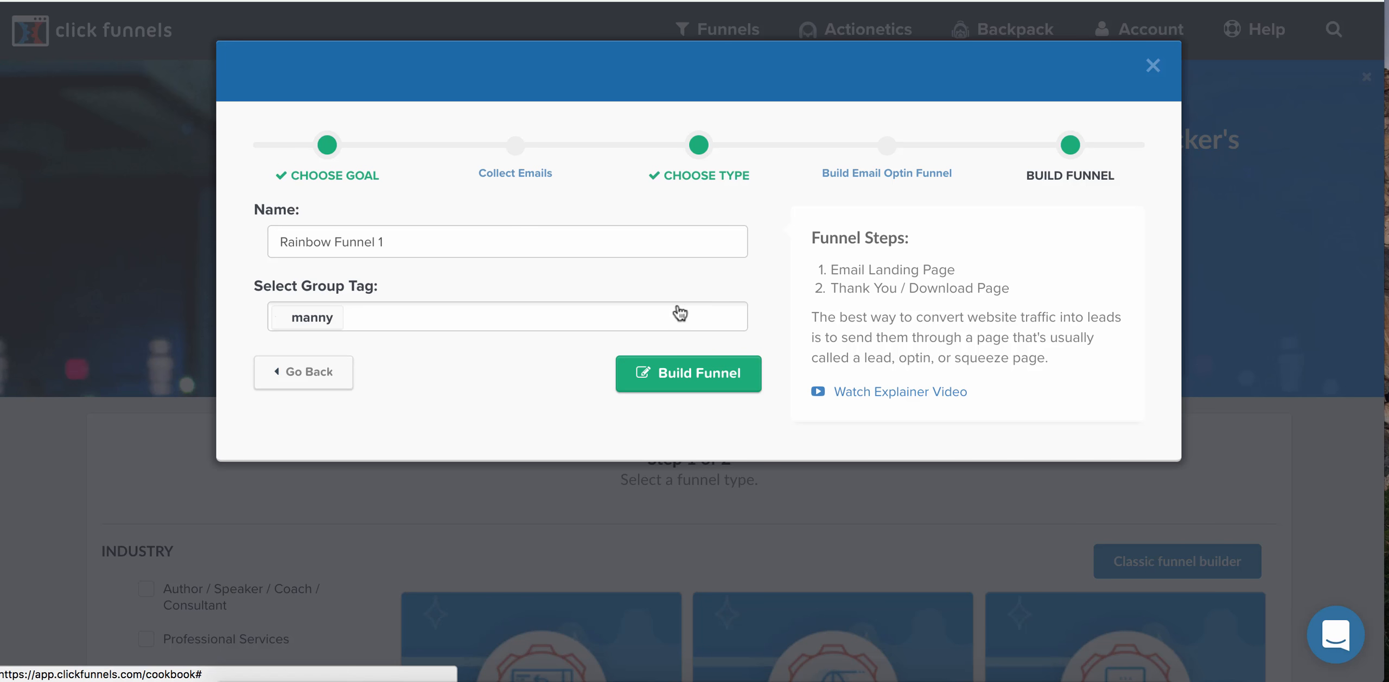
Build the email optin funnel and look over its Optin and Thank You steps and the optin templates on offer.
left_click(730, 386)
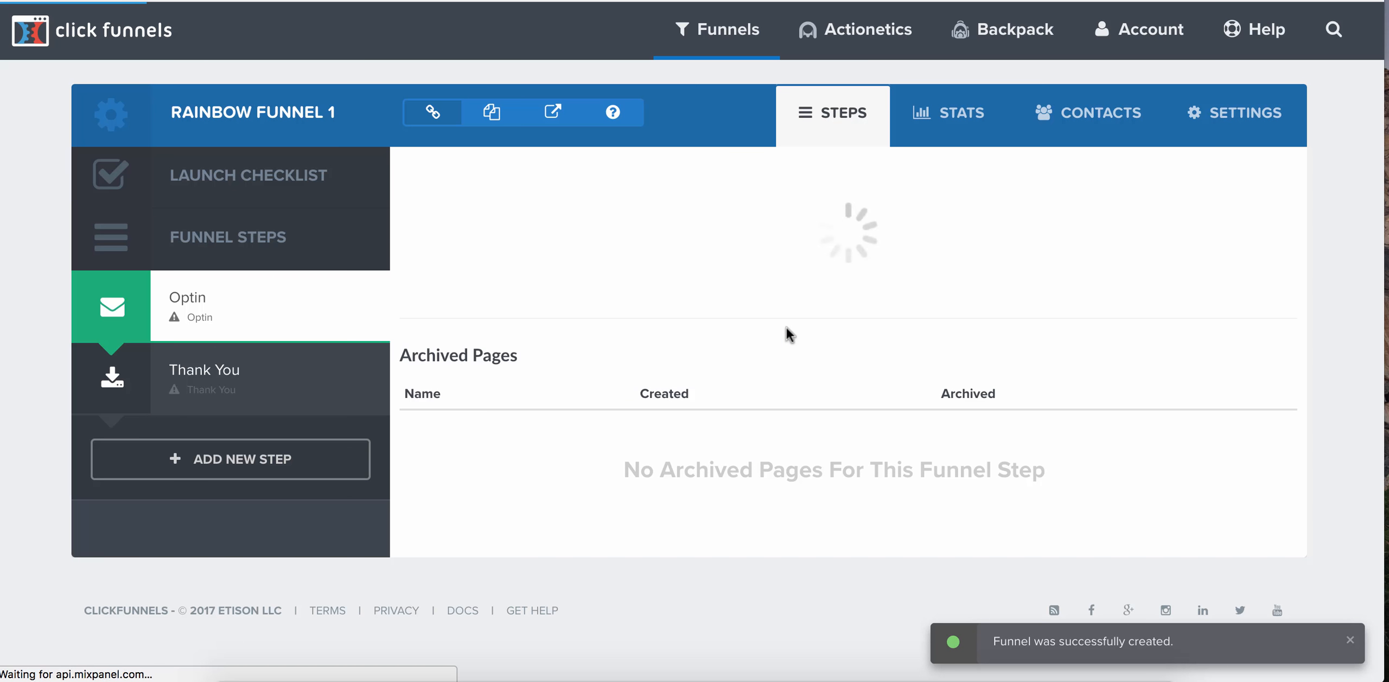
scroll(805, 269, "down", 10)
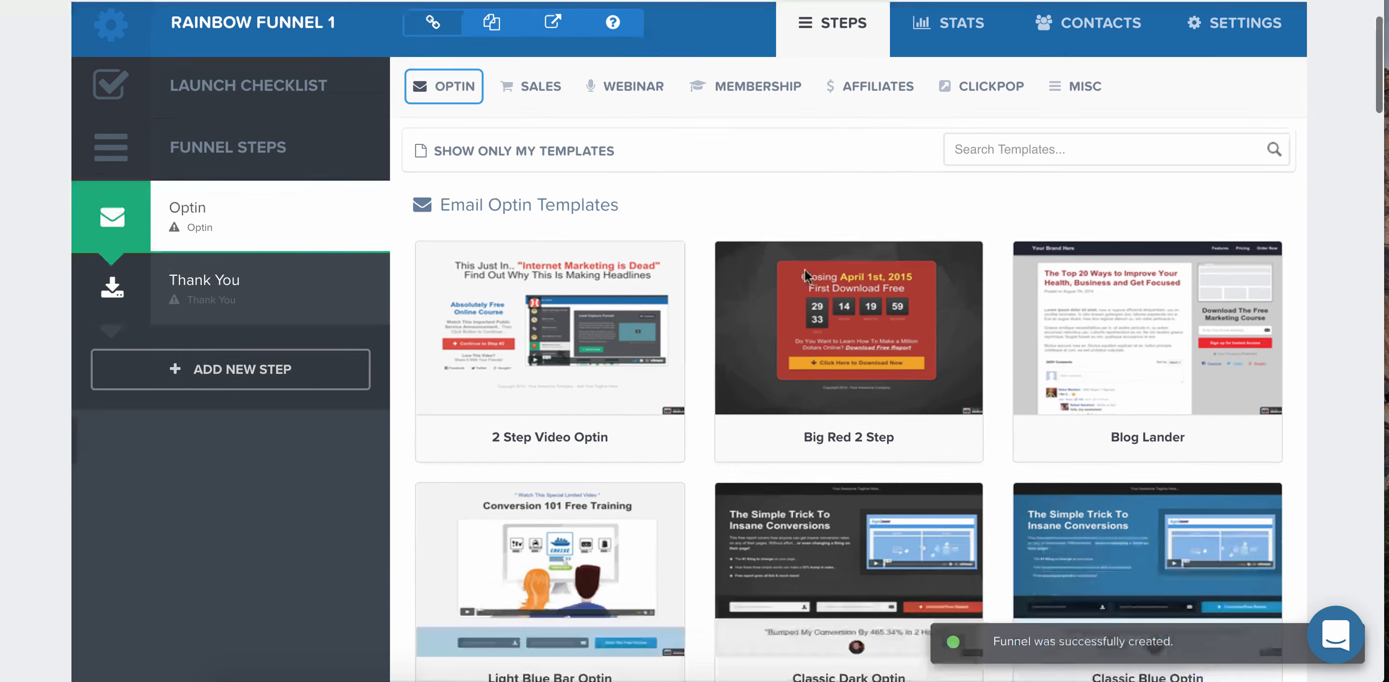
scroll(805, 269, "up", 15)
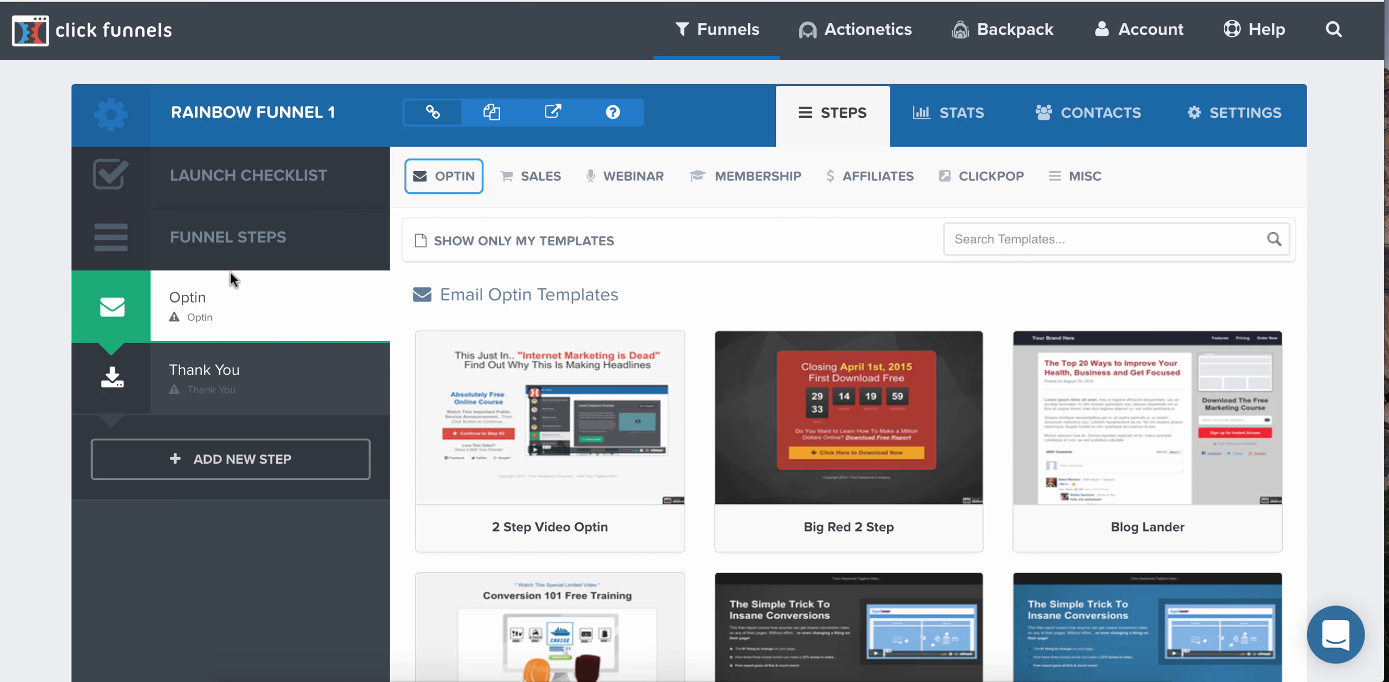
mouse_move(222, 307)
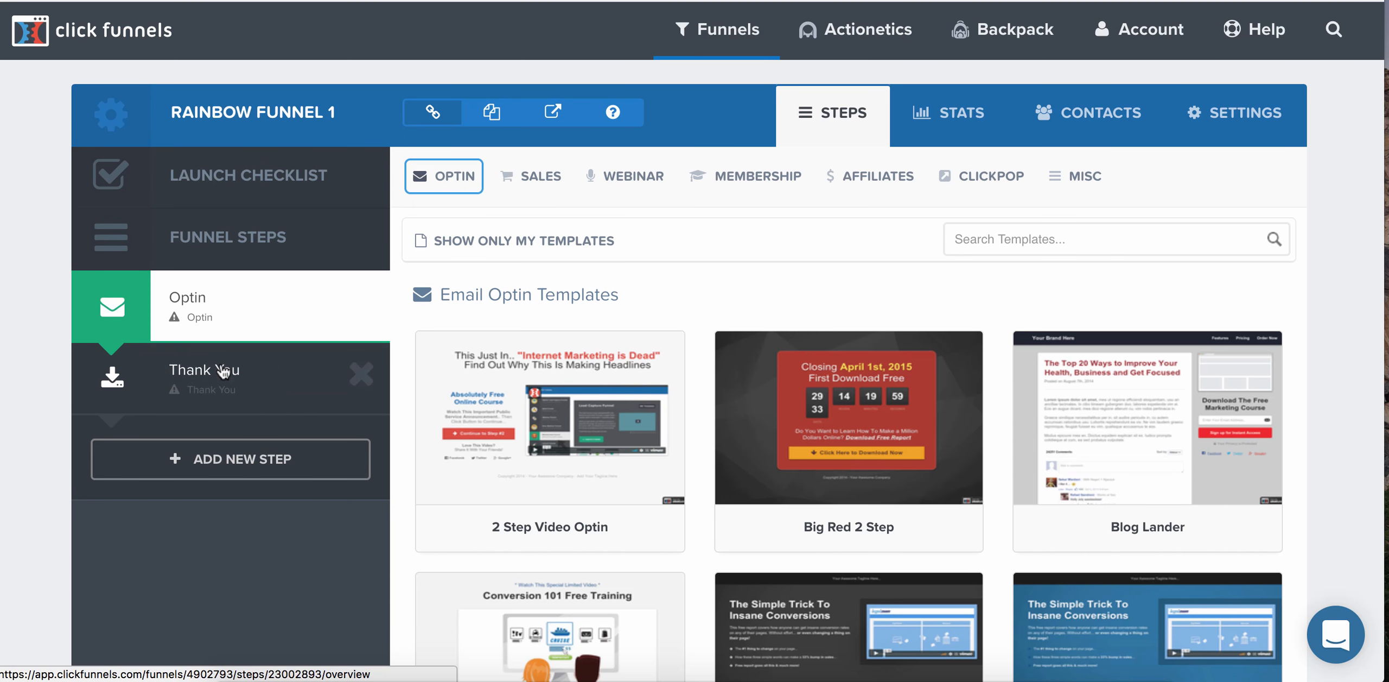
Copy the funnel's URL, paste it below the checklist in the online Notepad, and return to the funnel in ClickFunnels.
left_click(491, 114)
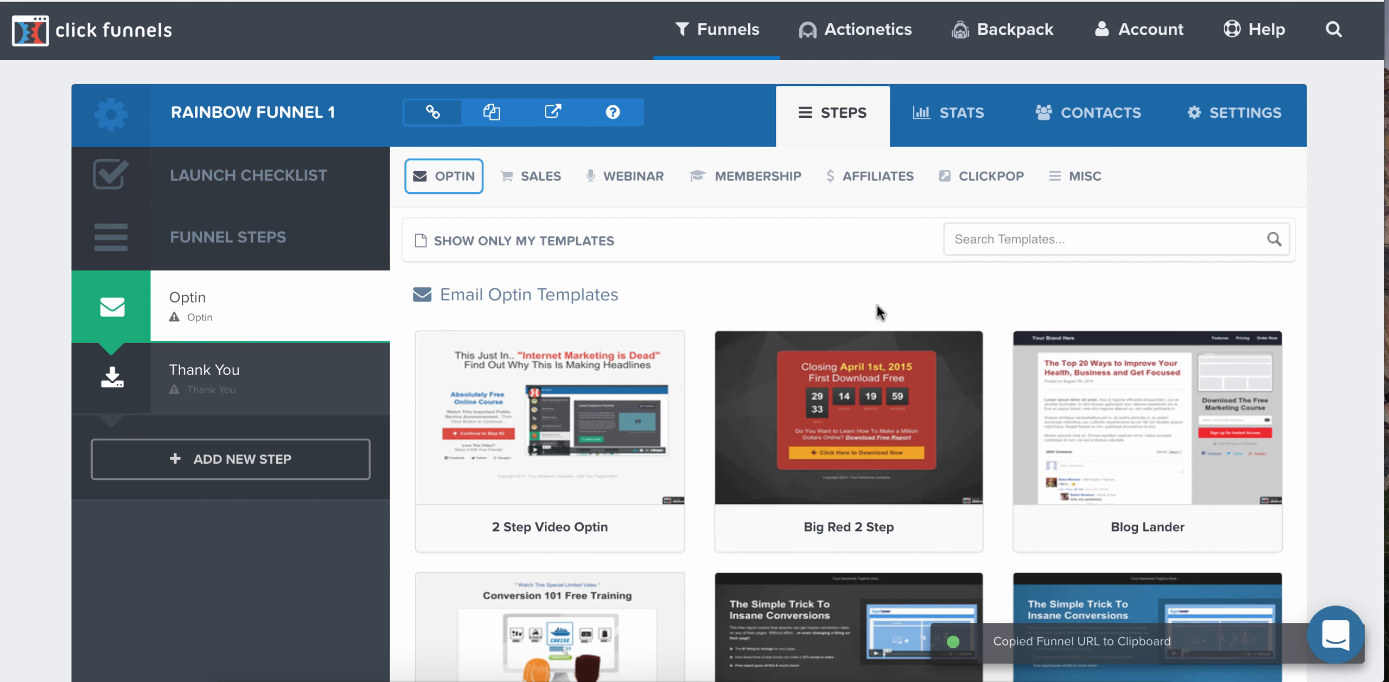
key("ctrl+Tab")
triple_click(497, 328)
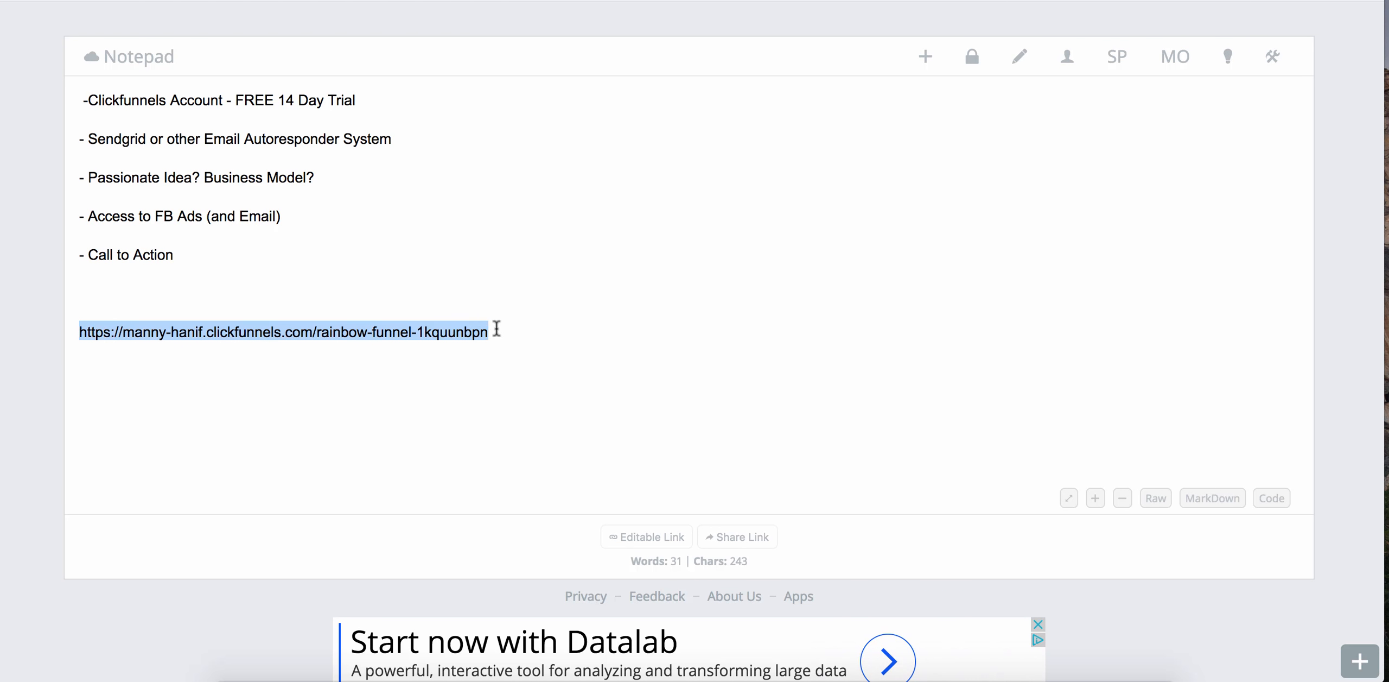
left_click_drag(491, 330, 120, 346)
left_click(537, 329)
triple_click(537, 329)
left_click(535, 314)
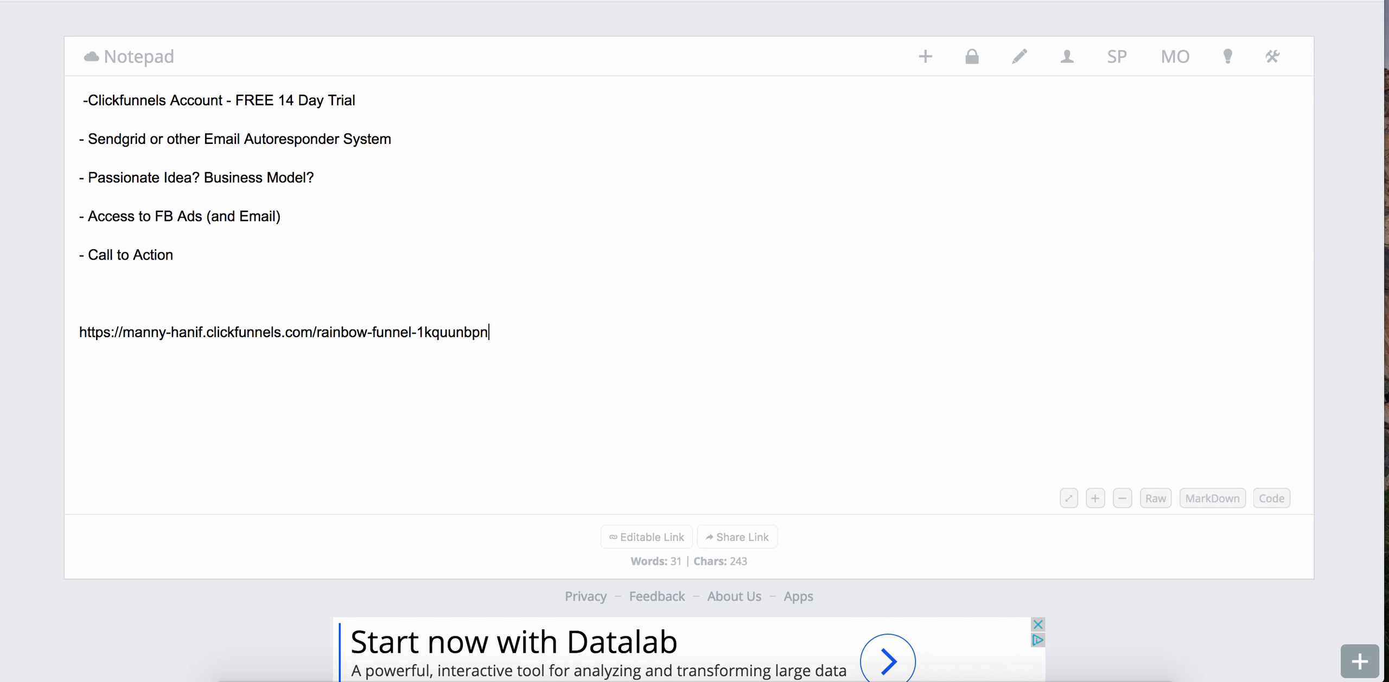
left_click(424, 1)
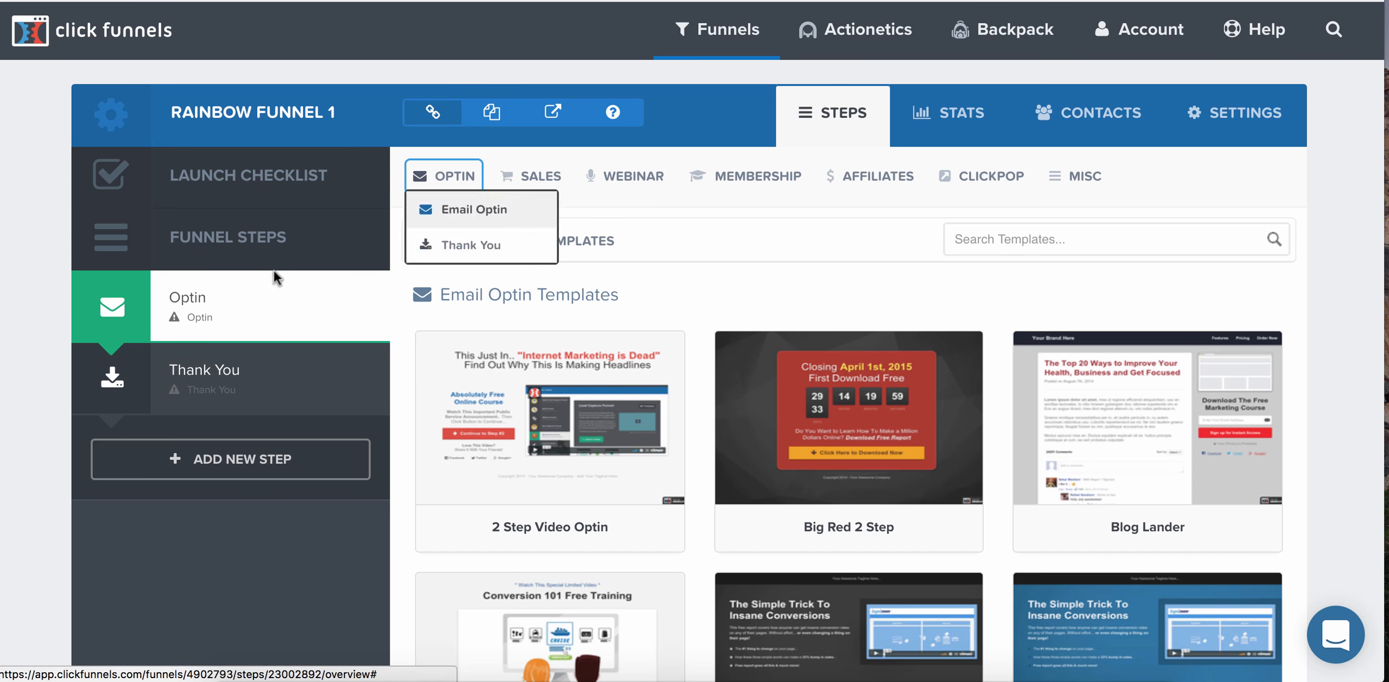
Open the funnel's settings and set its domain to the account owner's personal-name .com domain.
left_click(1233, 120)
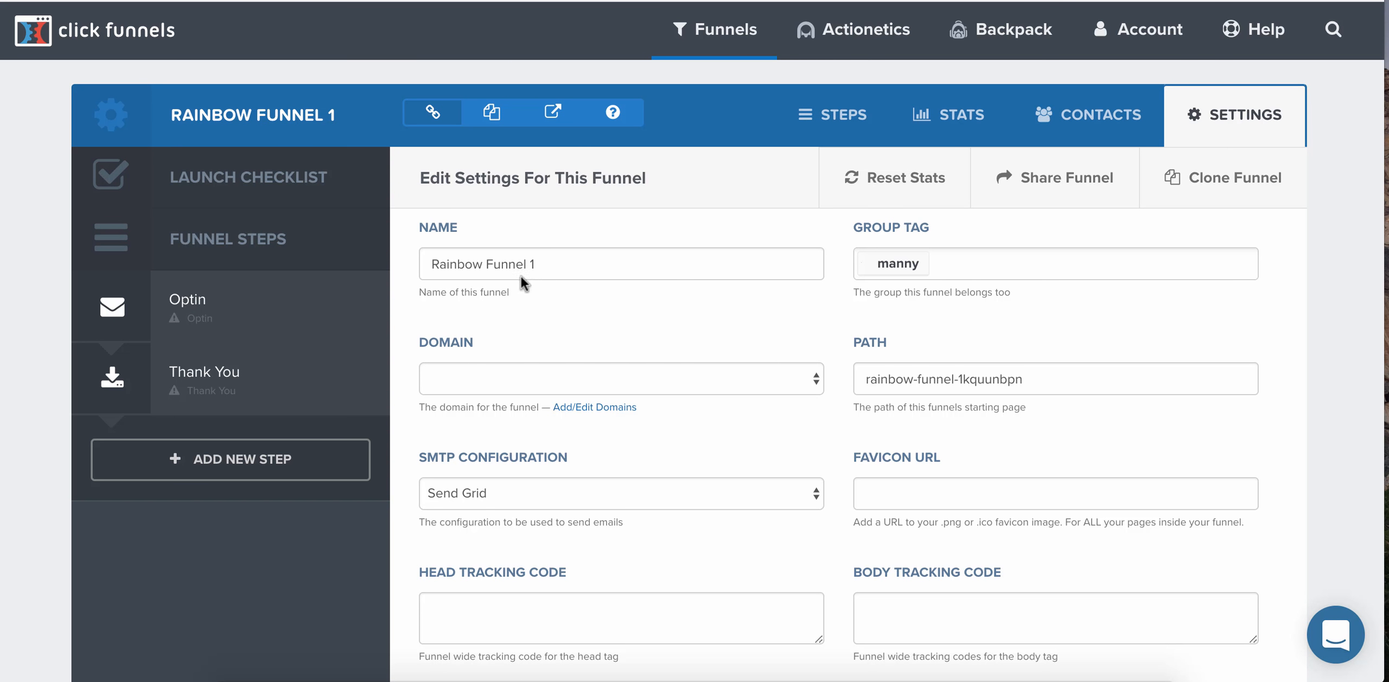
left_click(553, 384)
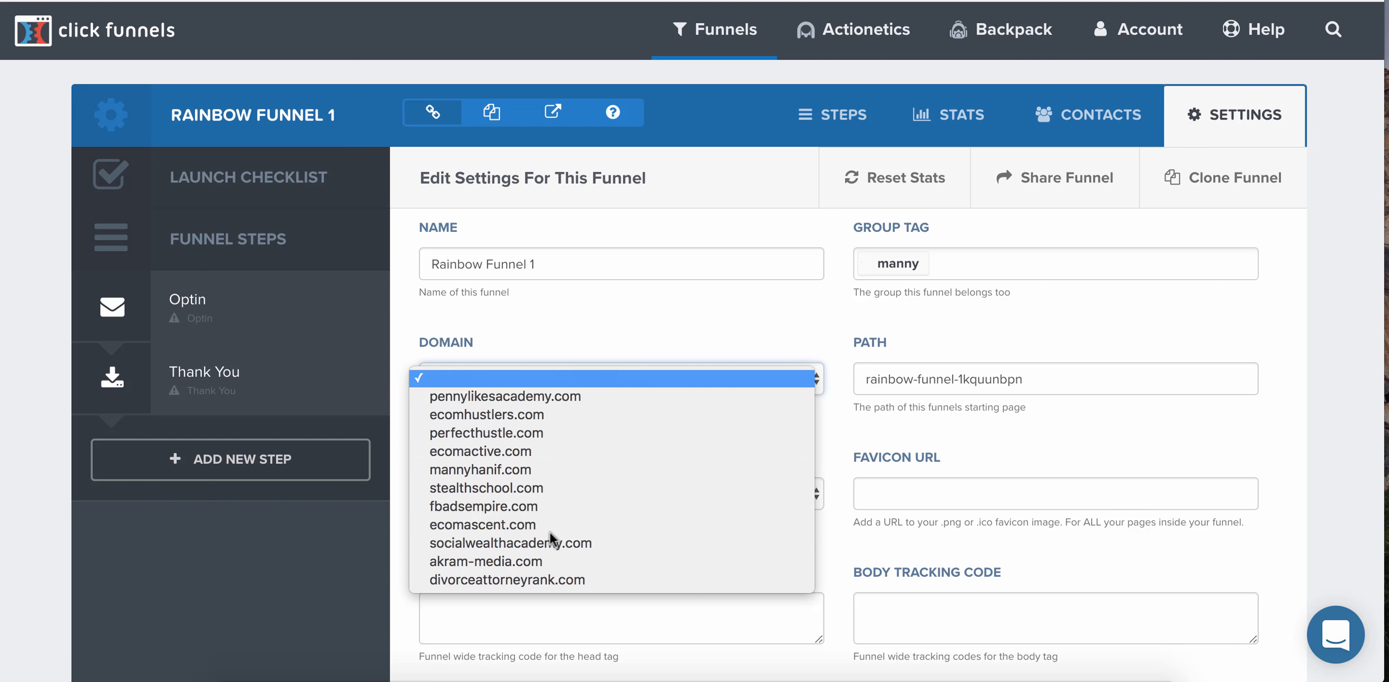
left_click(530, 470)
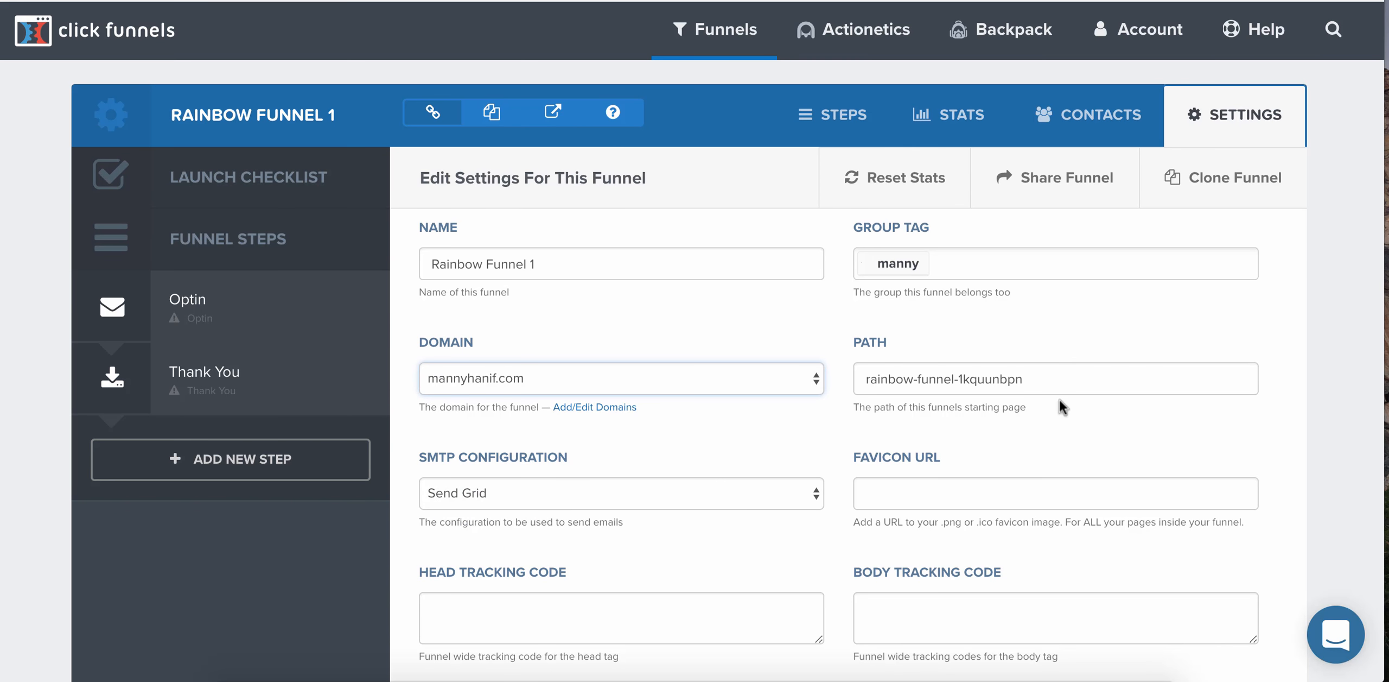
Replace the funnel's path with "test-funnel-rainbow".
scroll(521, 475, "down", 2)
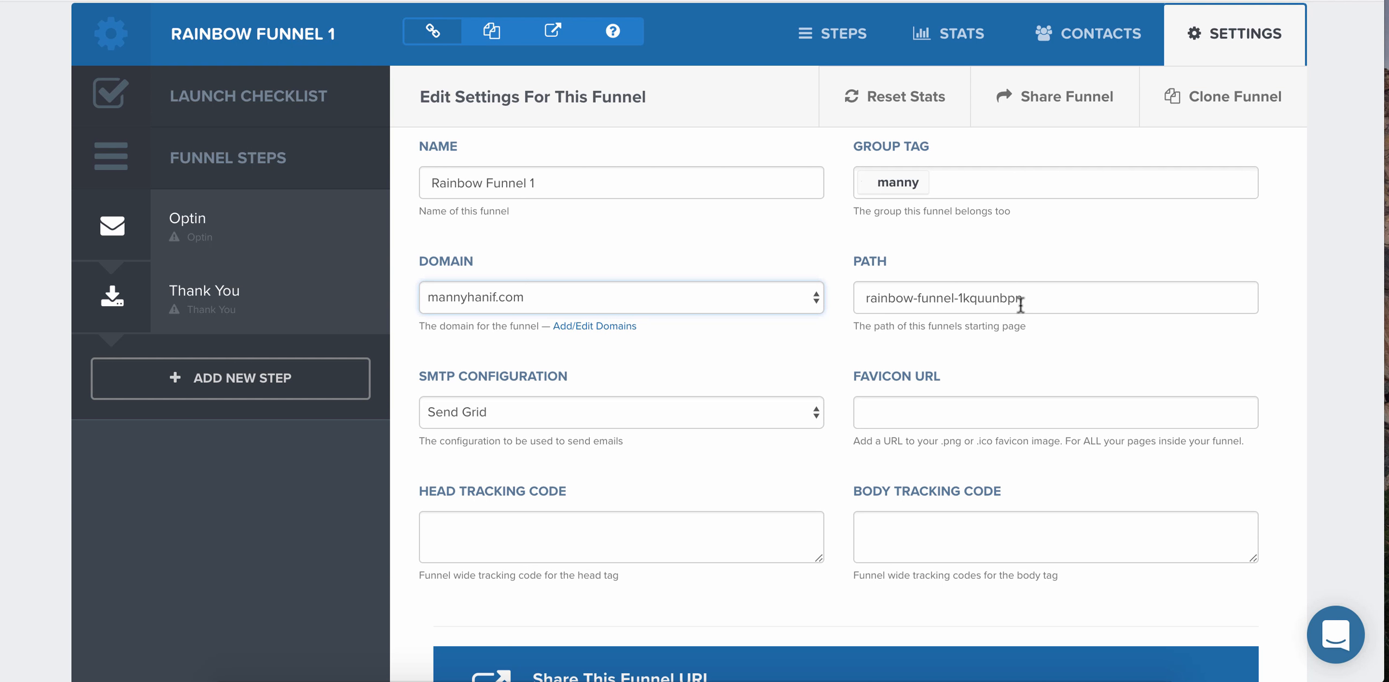
mouse_move(863, 299)
left_mouse_down()
mouse_move(1039, 302)
mouse_move(880, 297)
left_mouse_up()
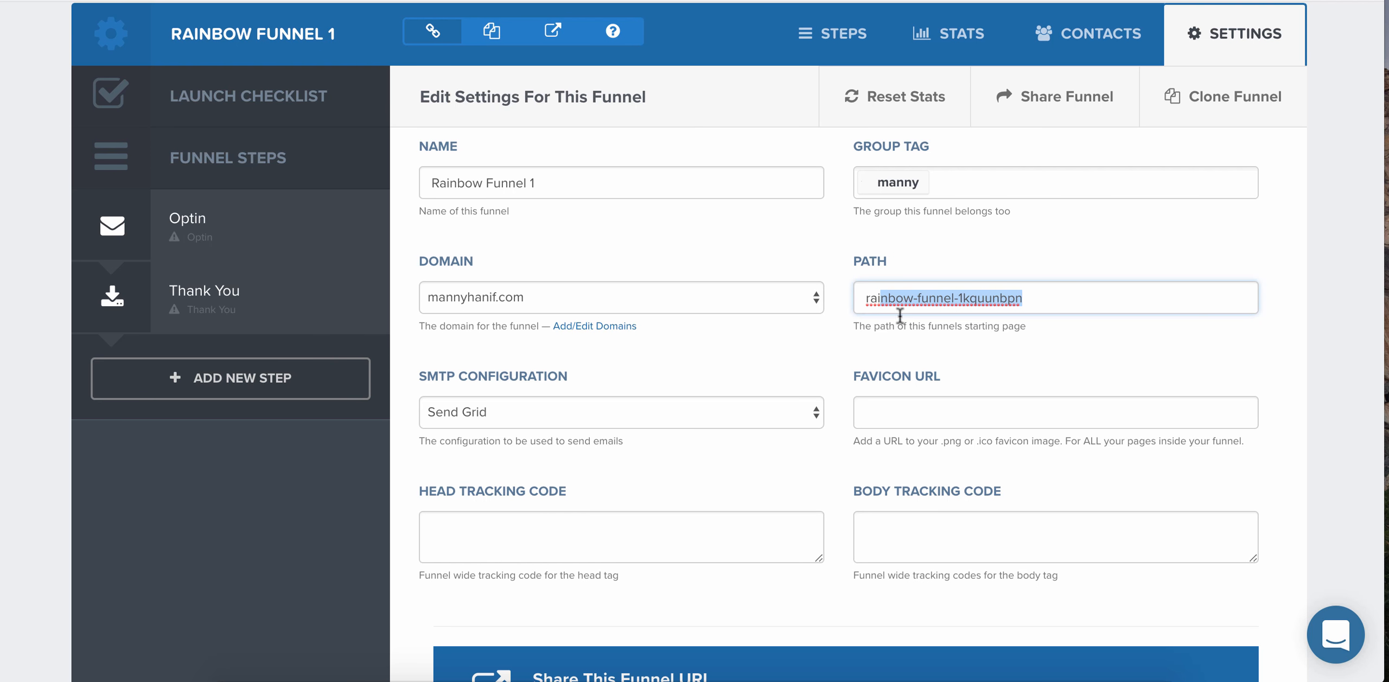
left_click_drag(863, 298, 1042, 303)
left_click_drag(1023, 299, 859, 298)
type("test-funnel-rainbow")
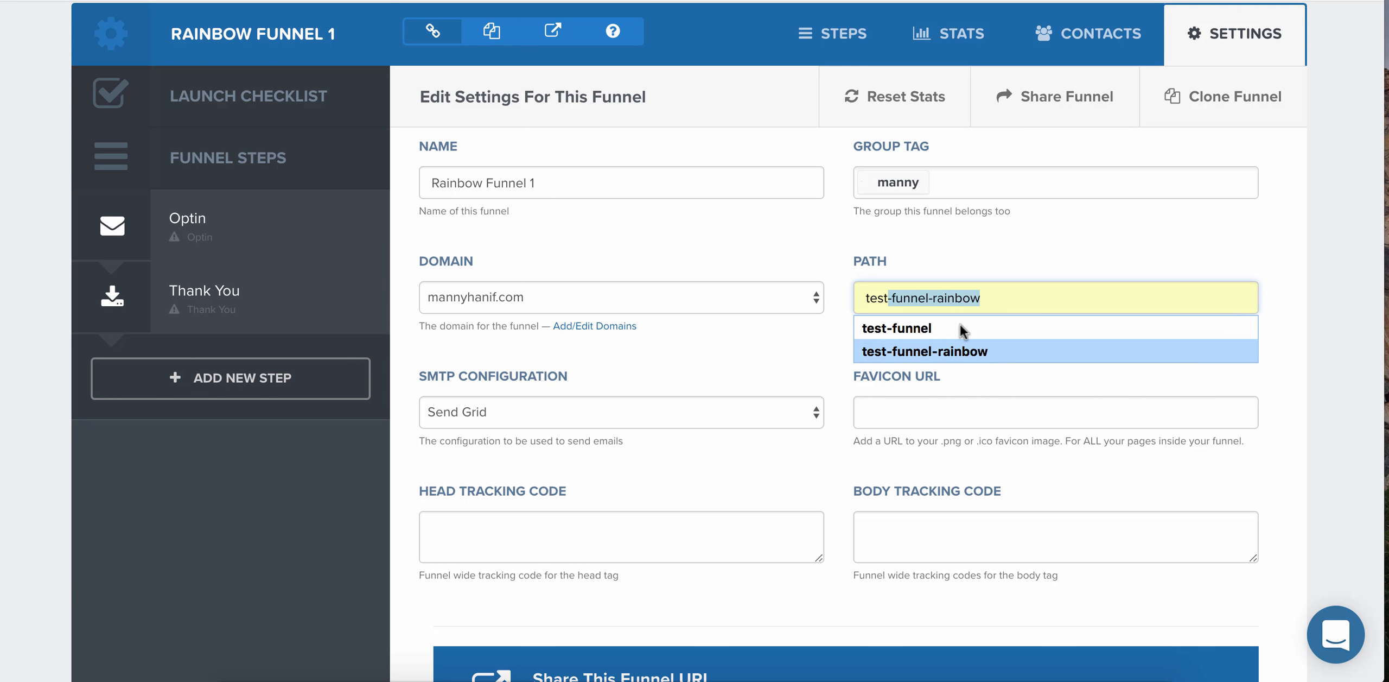
left_click(900, 351)
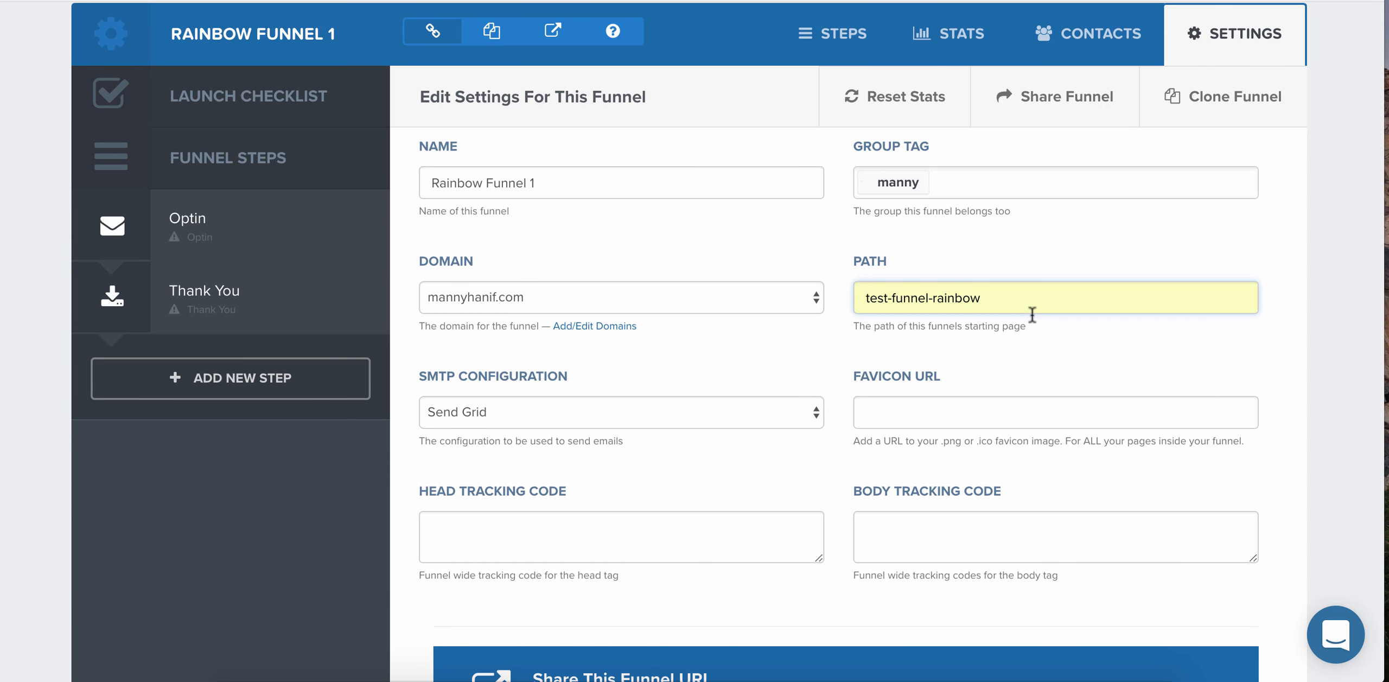
Examine the funnel's SMTP configuration, favicon URL, head and body tracking code, share URL and payment test mode settings.
scroll(831, 378, "up", 2)
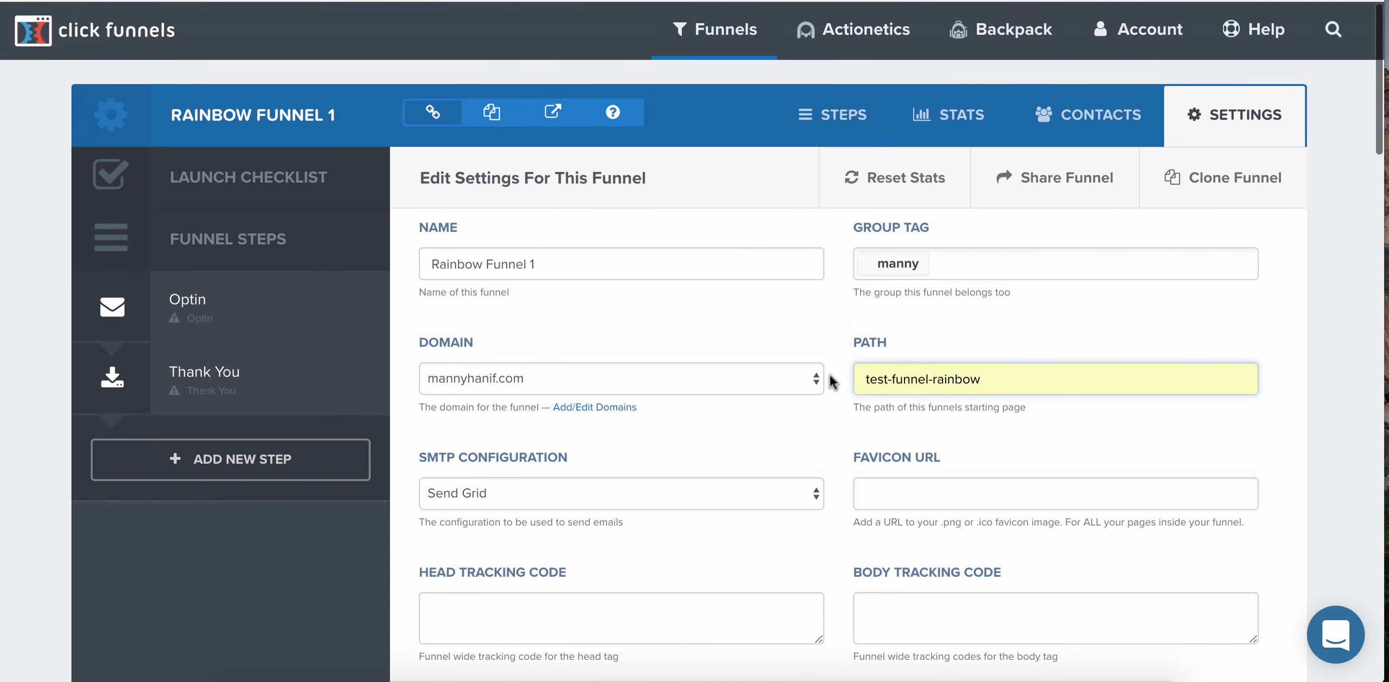
scroll(829, 375, "down", 3)
scroll(829, 375, "down", 3)
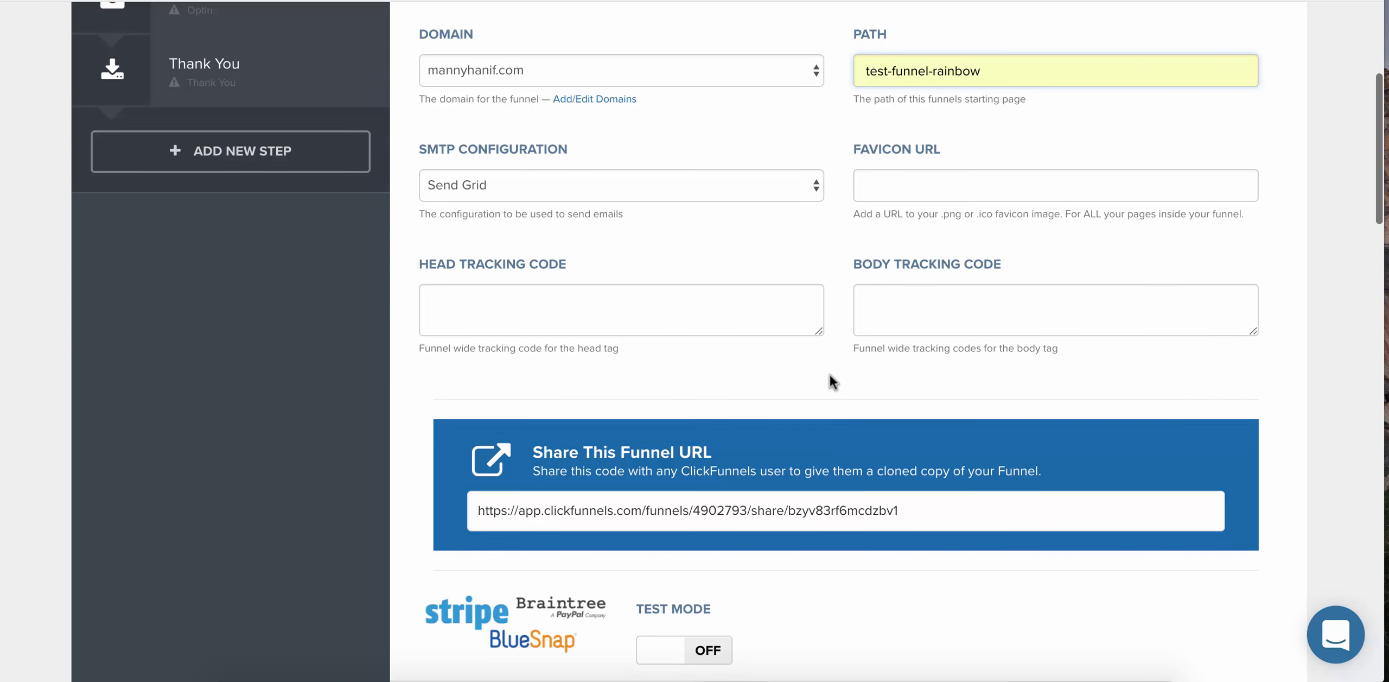
scroll(830, 375, "up", 3)
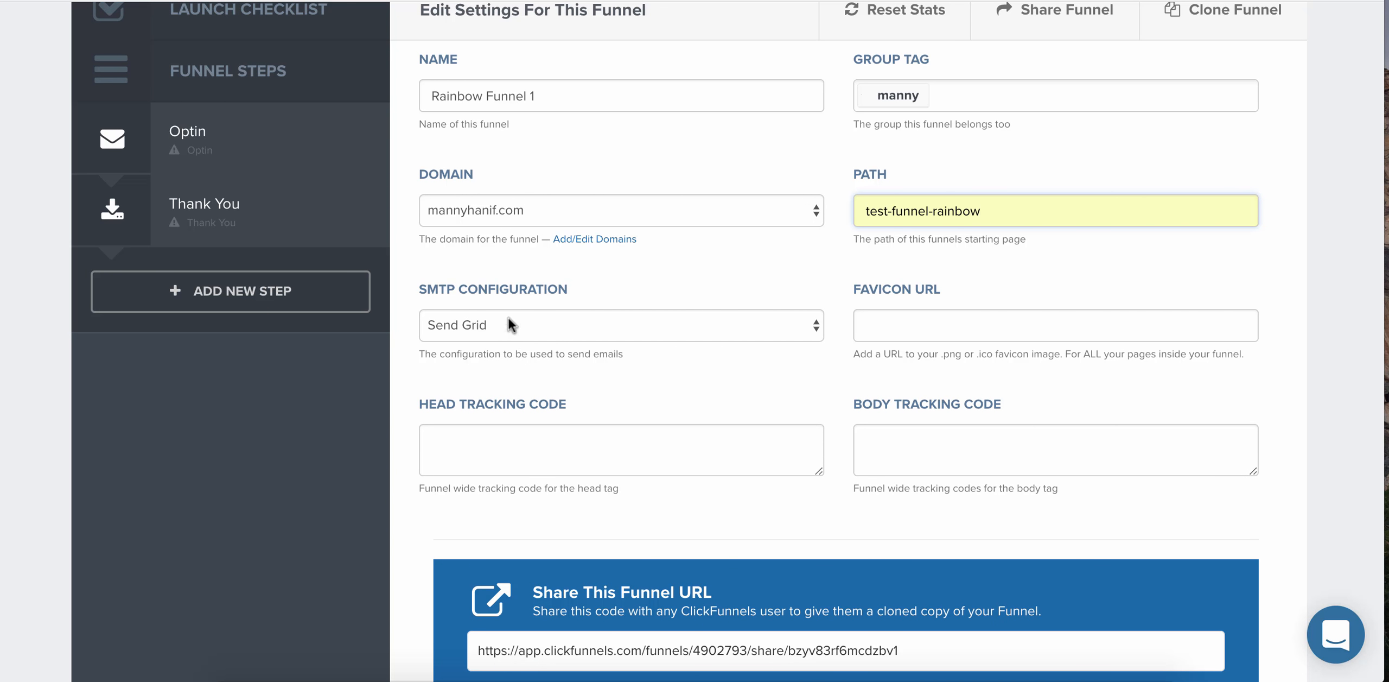
left_click(905, 315)
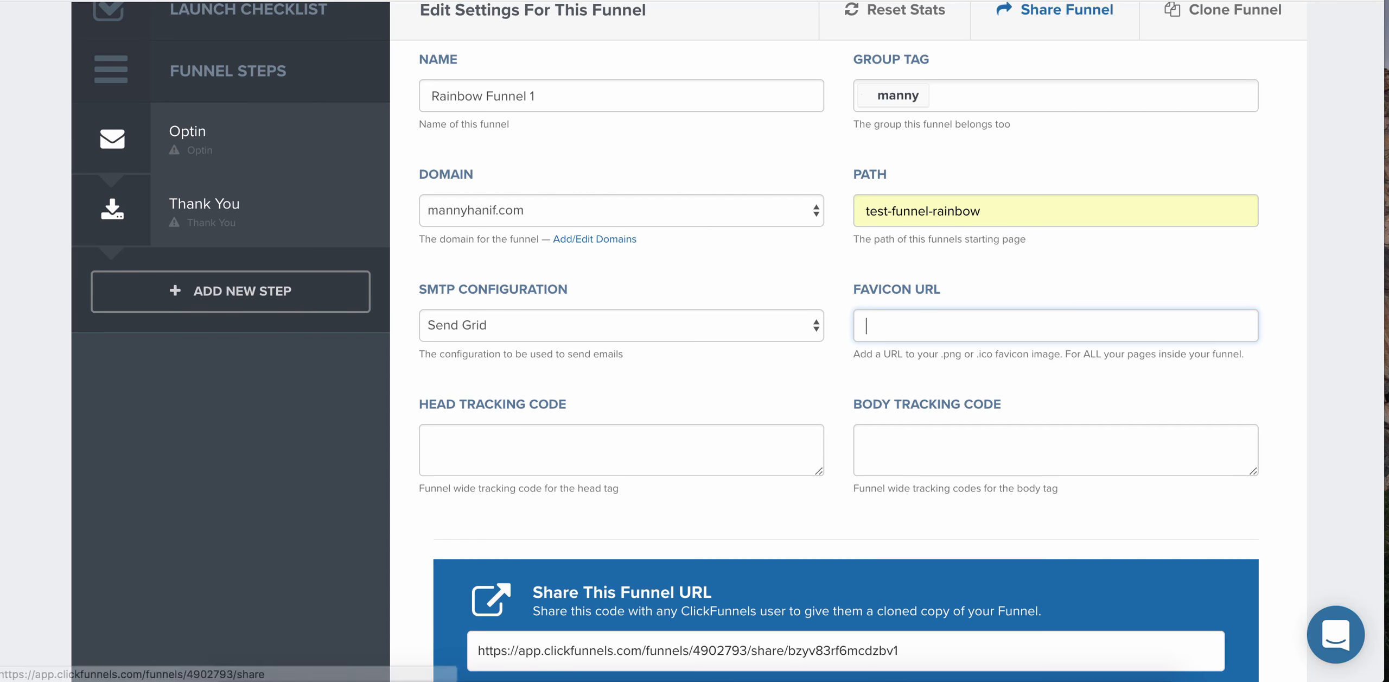
left_click_drag(1058, 0, 1058, 0)
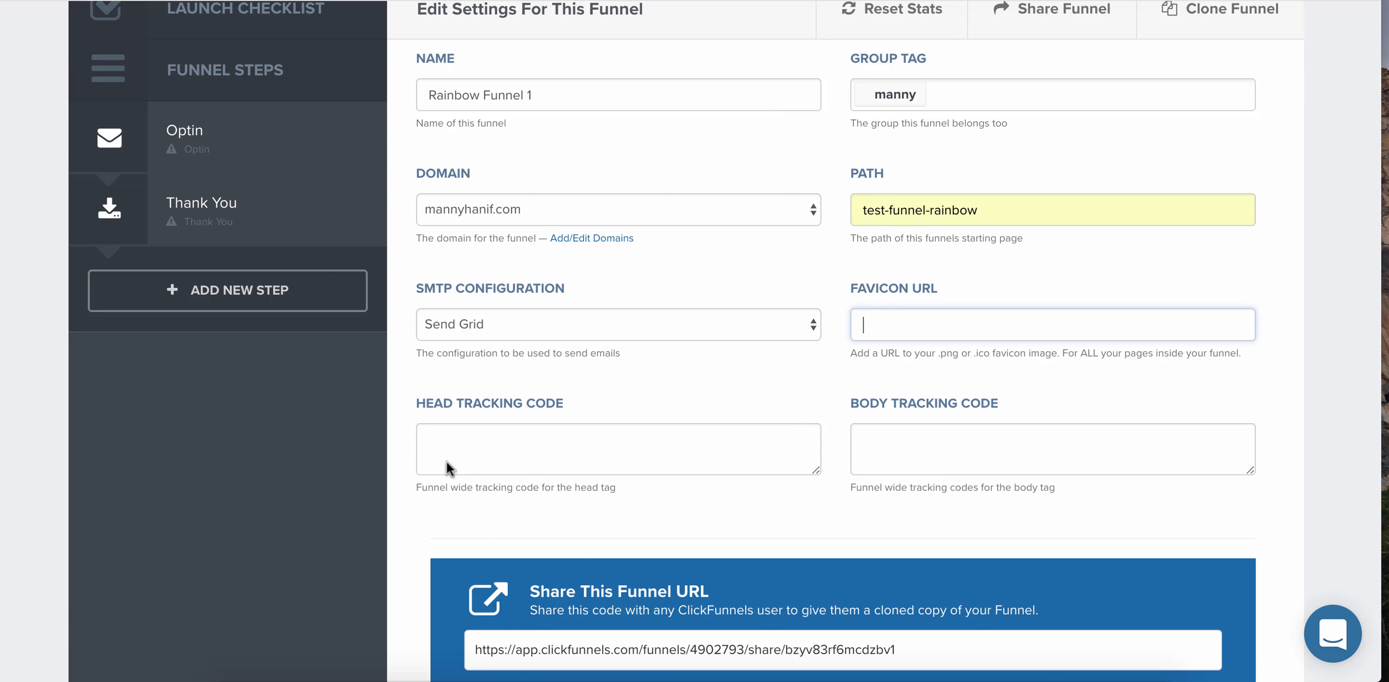
left_click(465, 401)
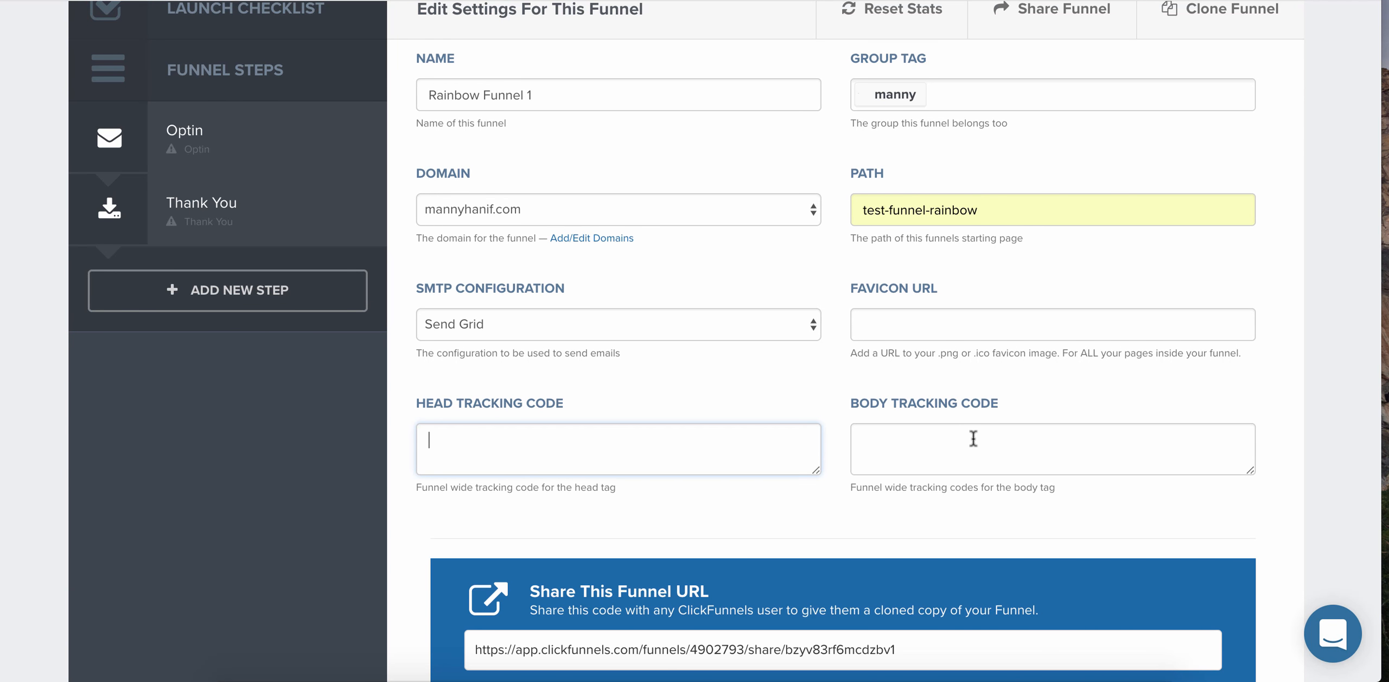
scroll(974, 438, "up", 4)
scroll(972, 438, "down", 7)
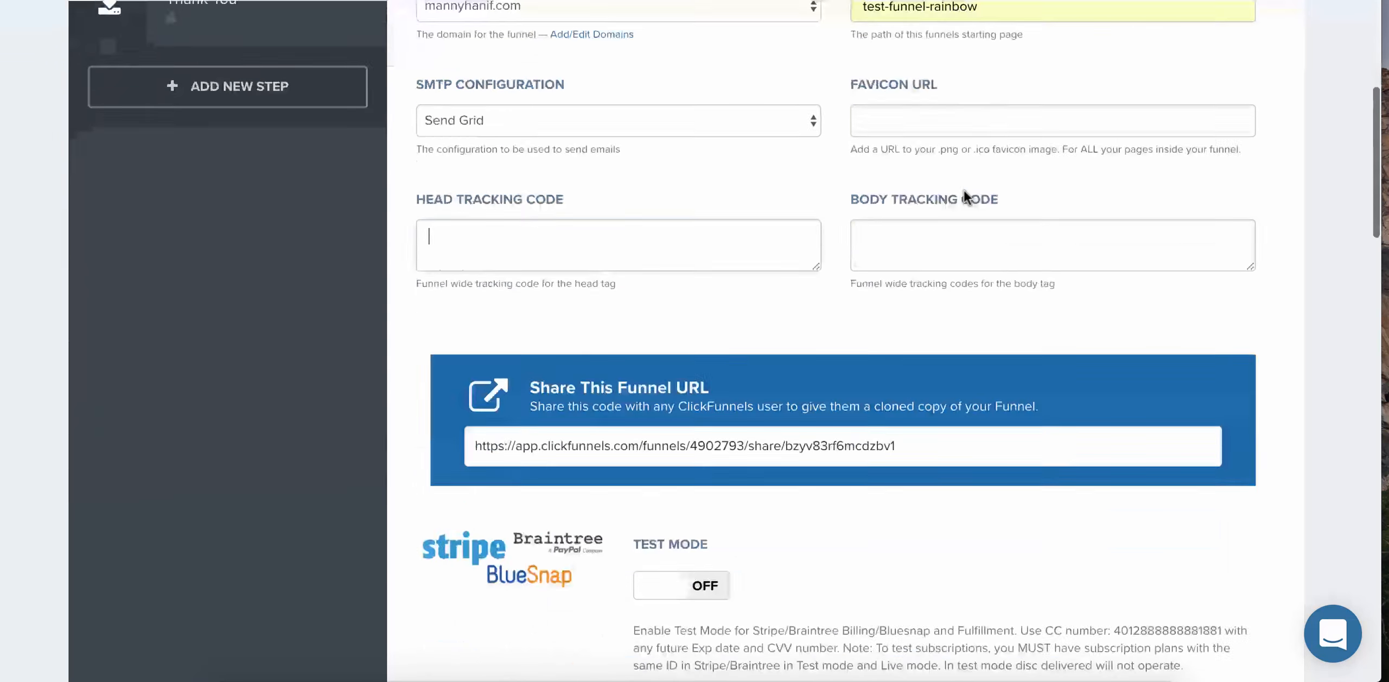
scroll(993, 187, "up", 5)
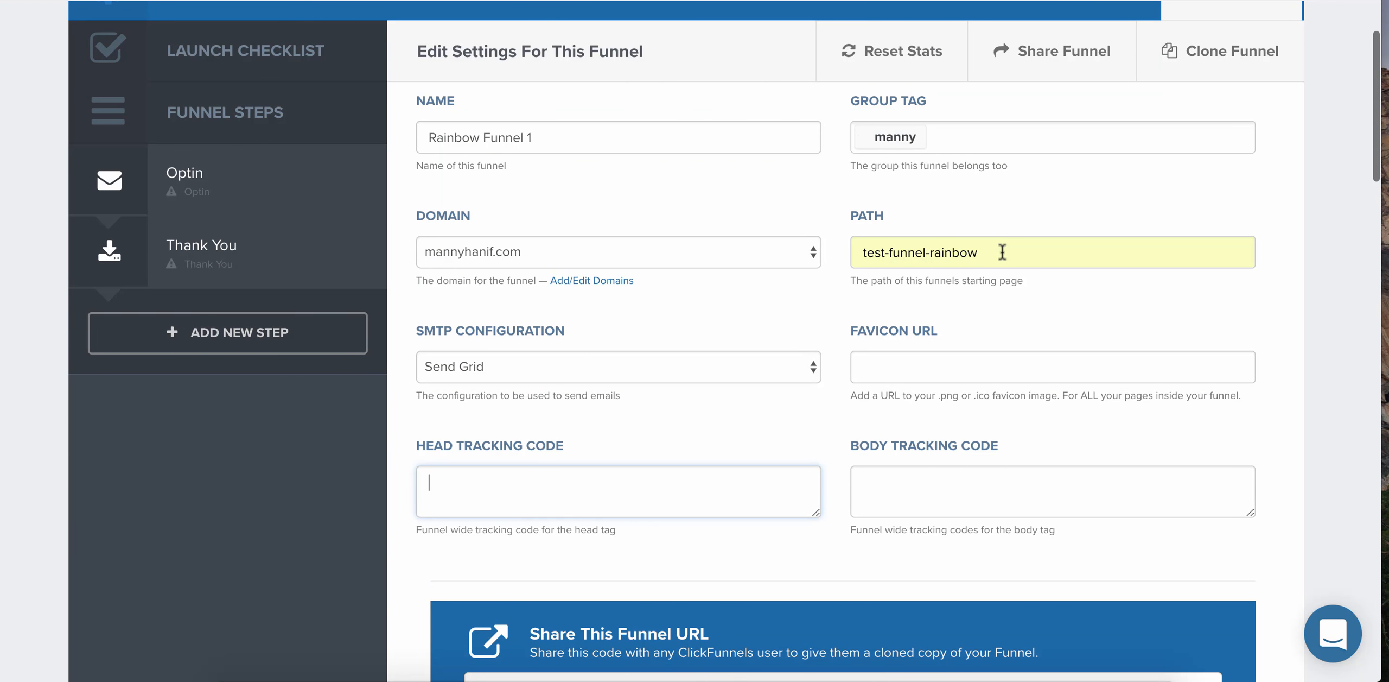
Save the updated funnel settings, and visit the funnel's URL to check the live page before returning to the funnel steps.
scroll(764, 332, "down", 15)
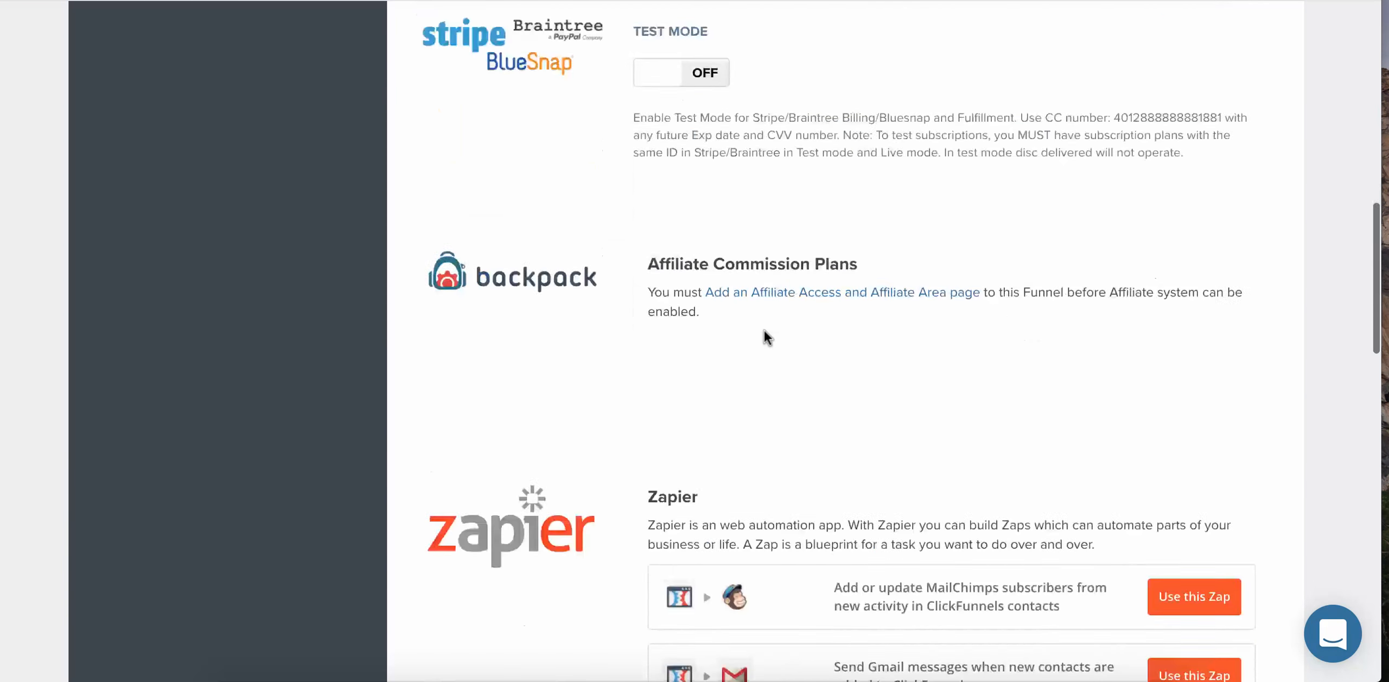
scroll(766, 337, "down", 10)
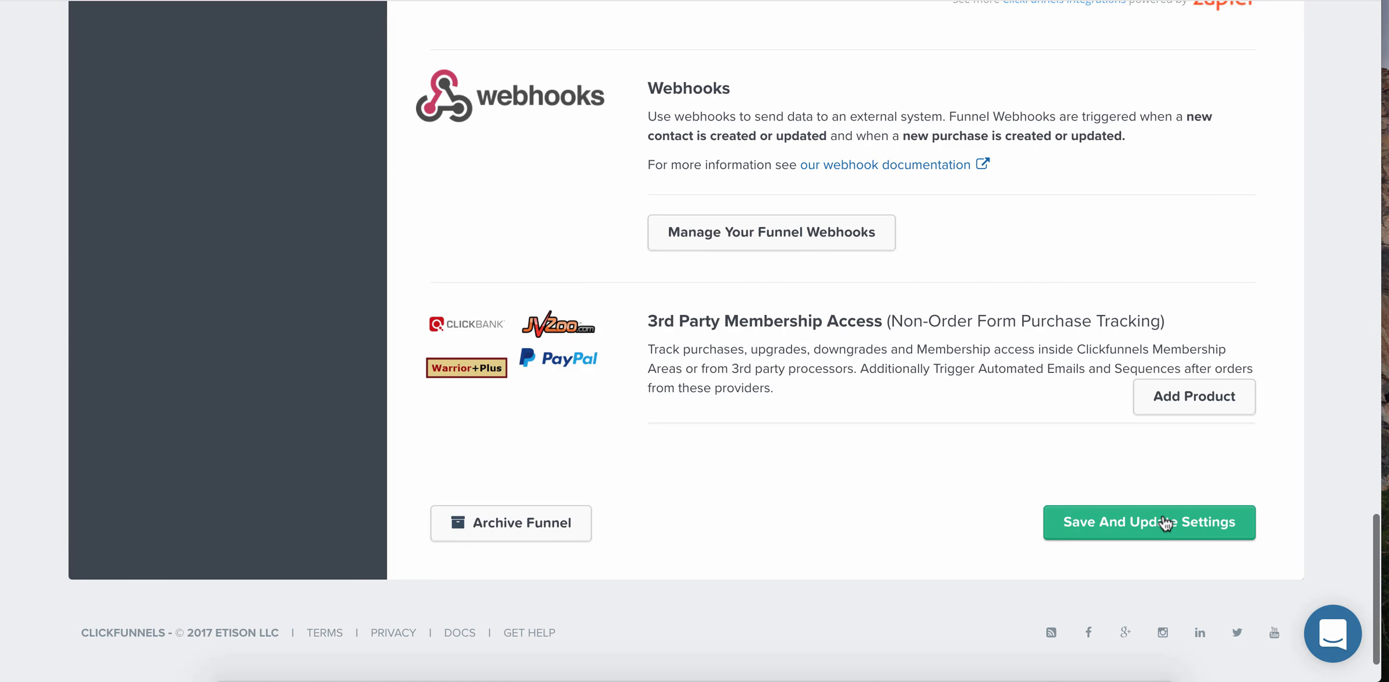
left_click(1165, 522)
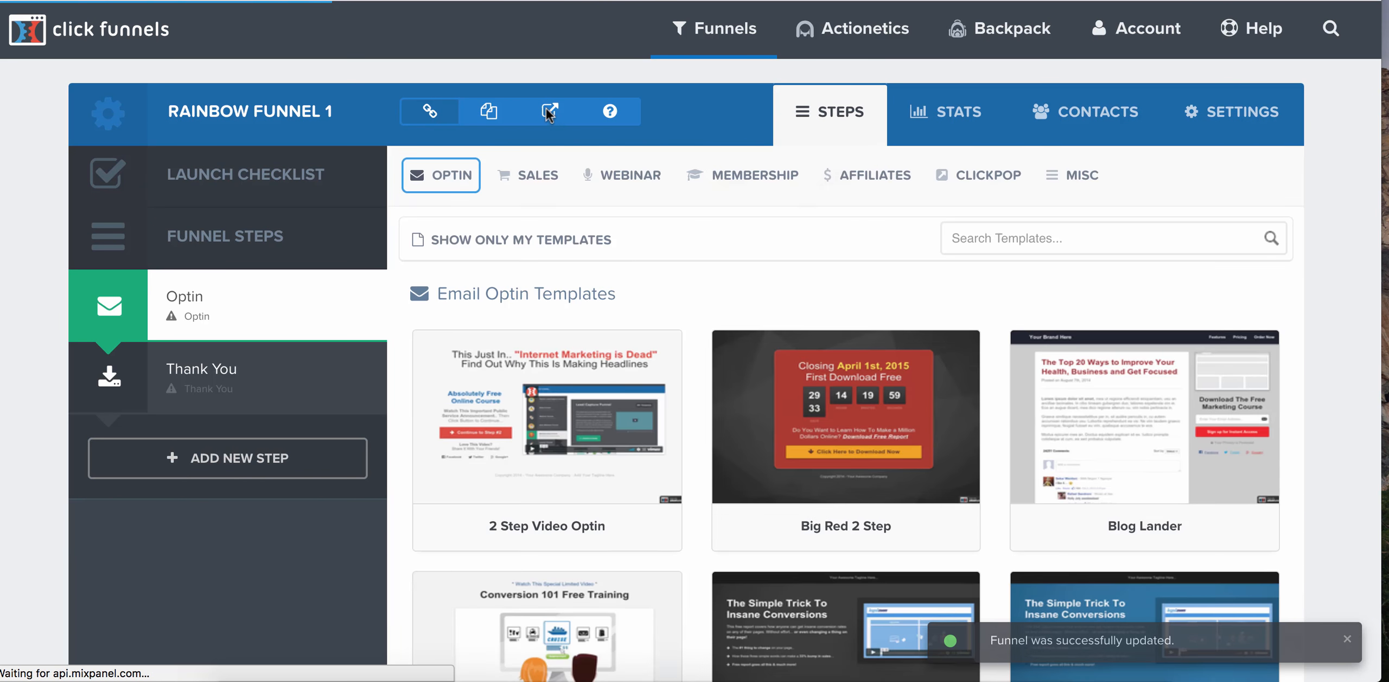
left_click(549, 112)
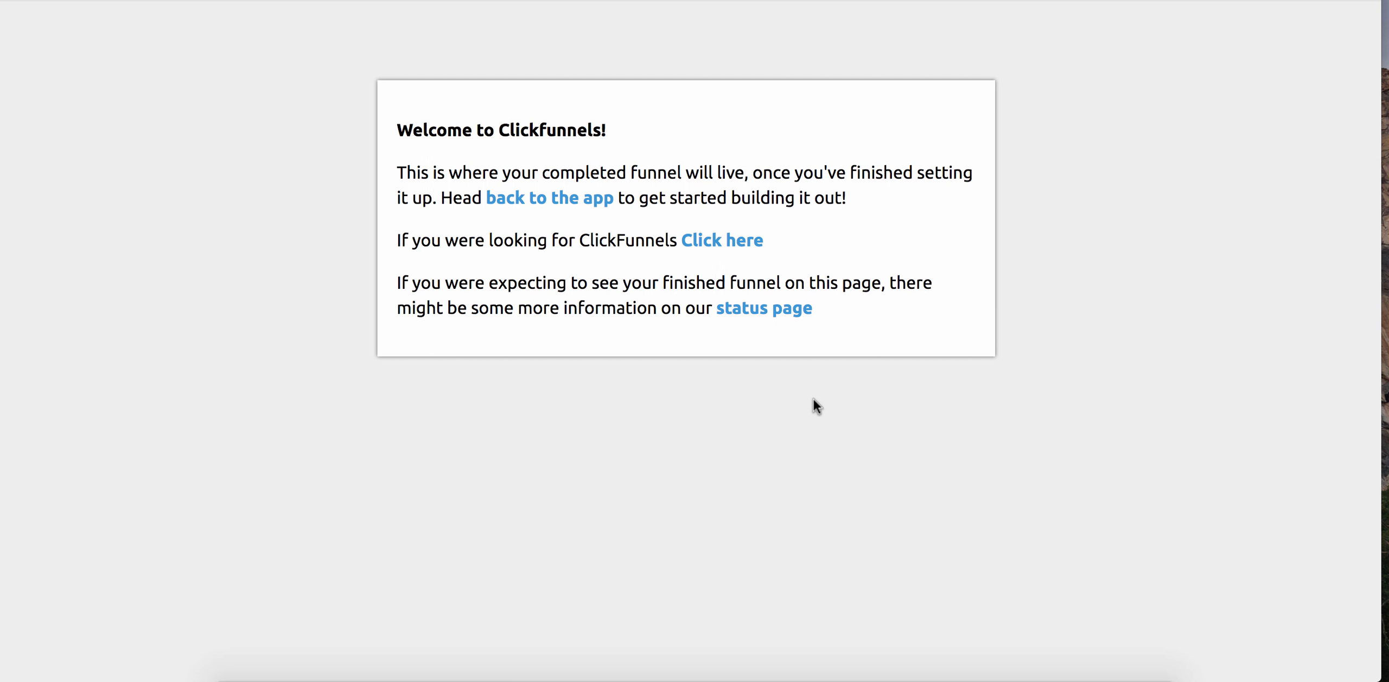
key("super+w")
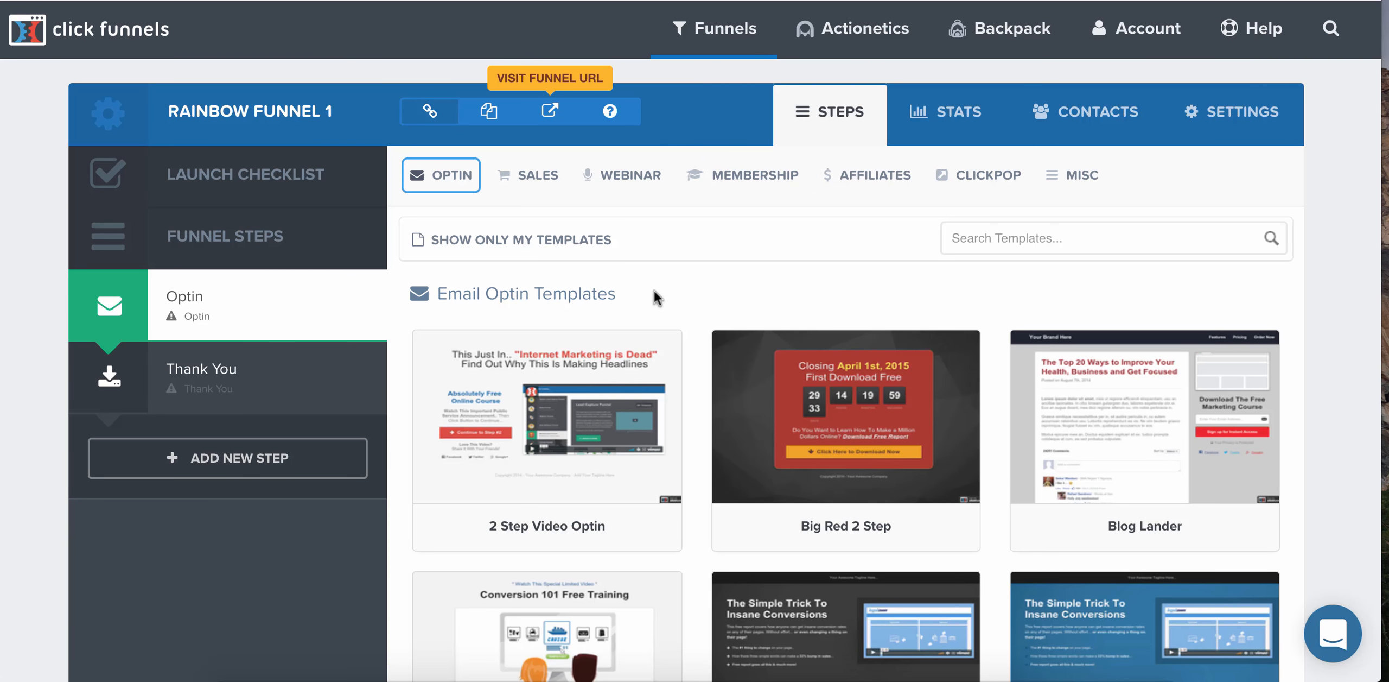
Browse the email optin templates and select the Big Blur Optin template for the Optin step.
scroll(759, 326, "down", 7)
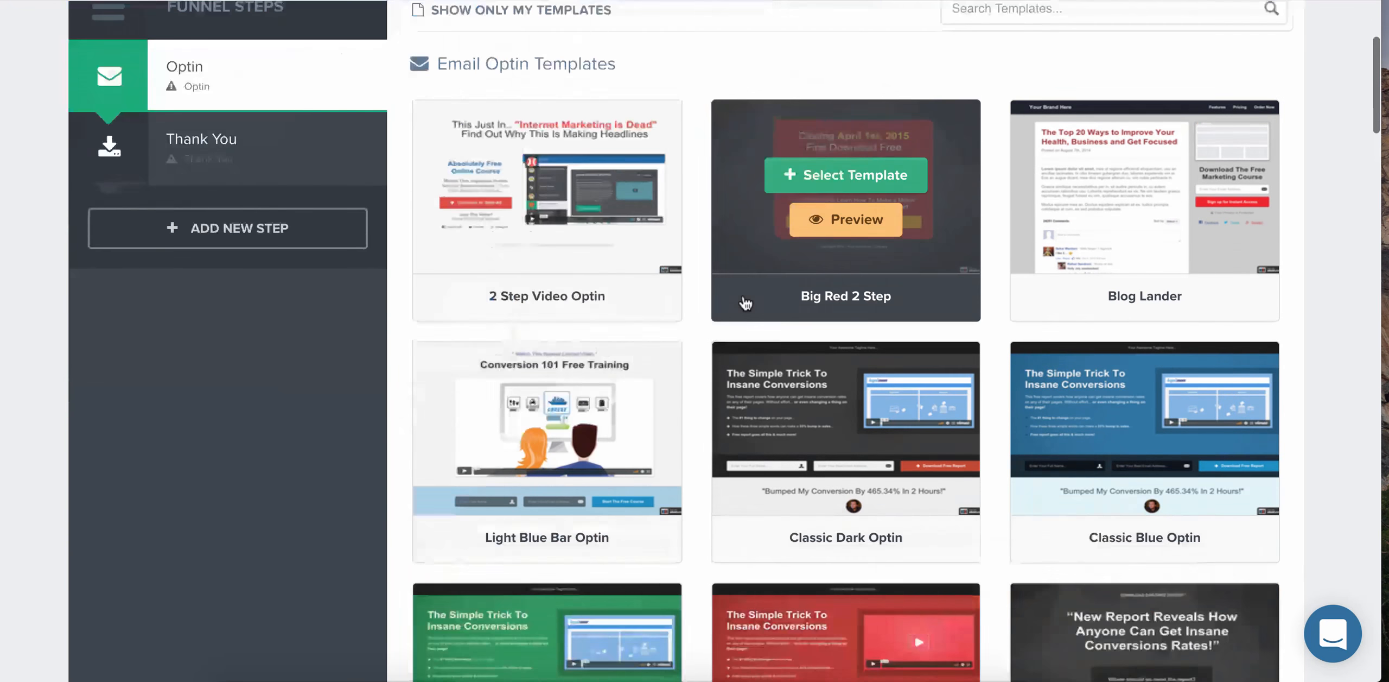
scroll(841, 325, "up", 8)
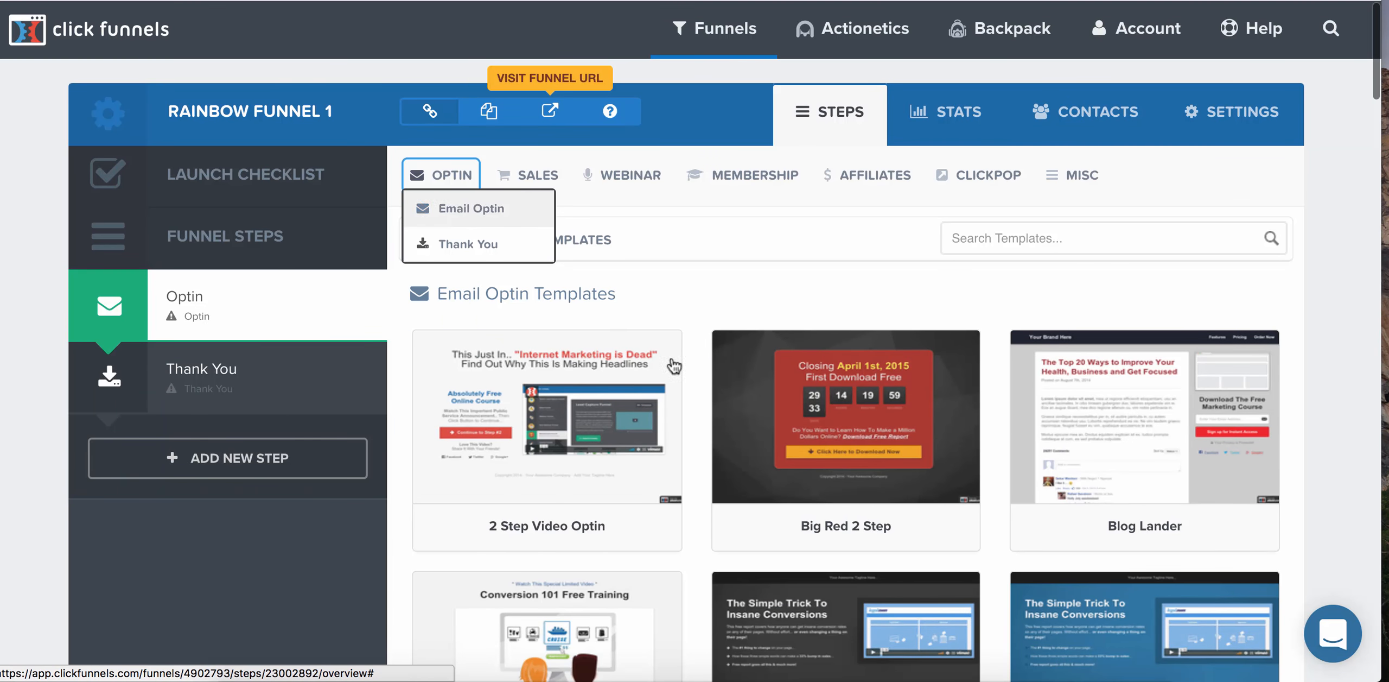
scroll(695, 374, "down", 4)
scroll(693, 371, "up", 1)
scroll(693, 371, "down", 20)
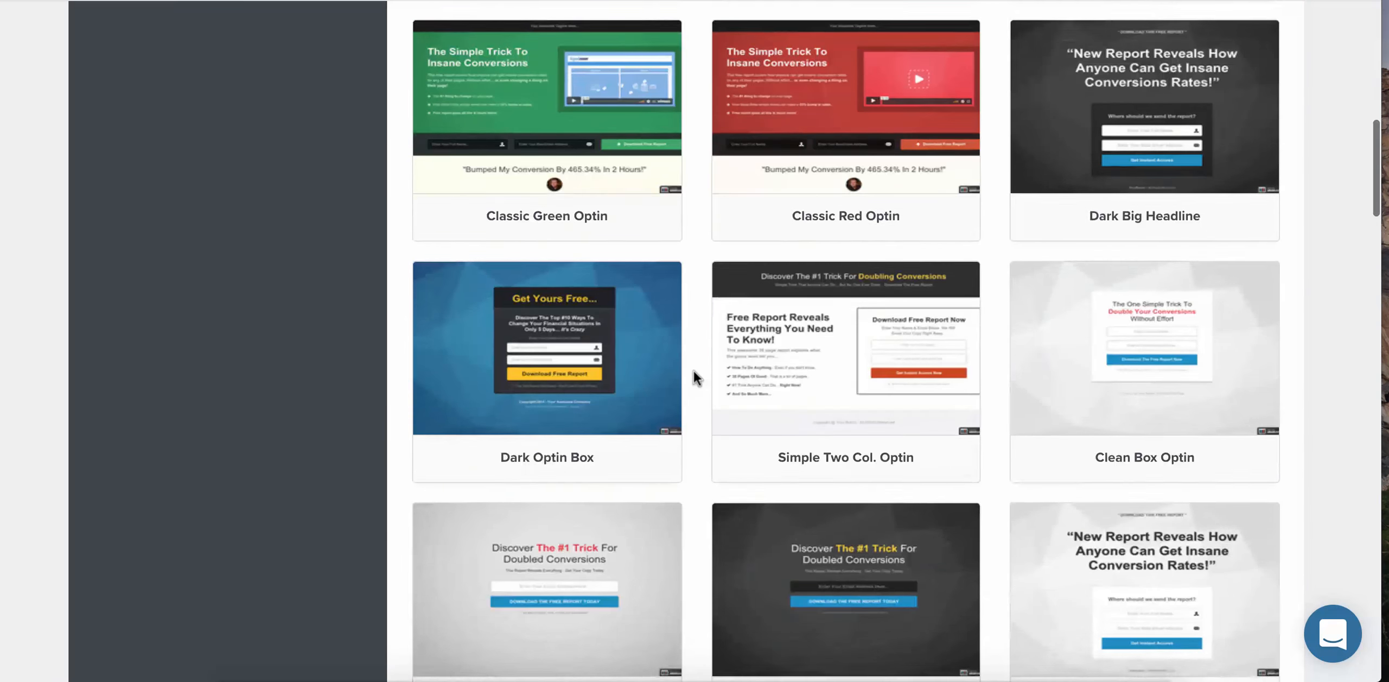
scroll(694, 371, "down", 4)
scroll(694, 371, "up", 1)
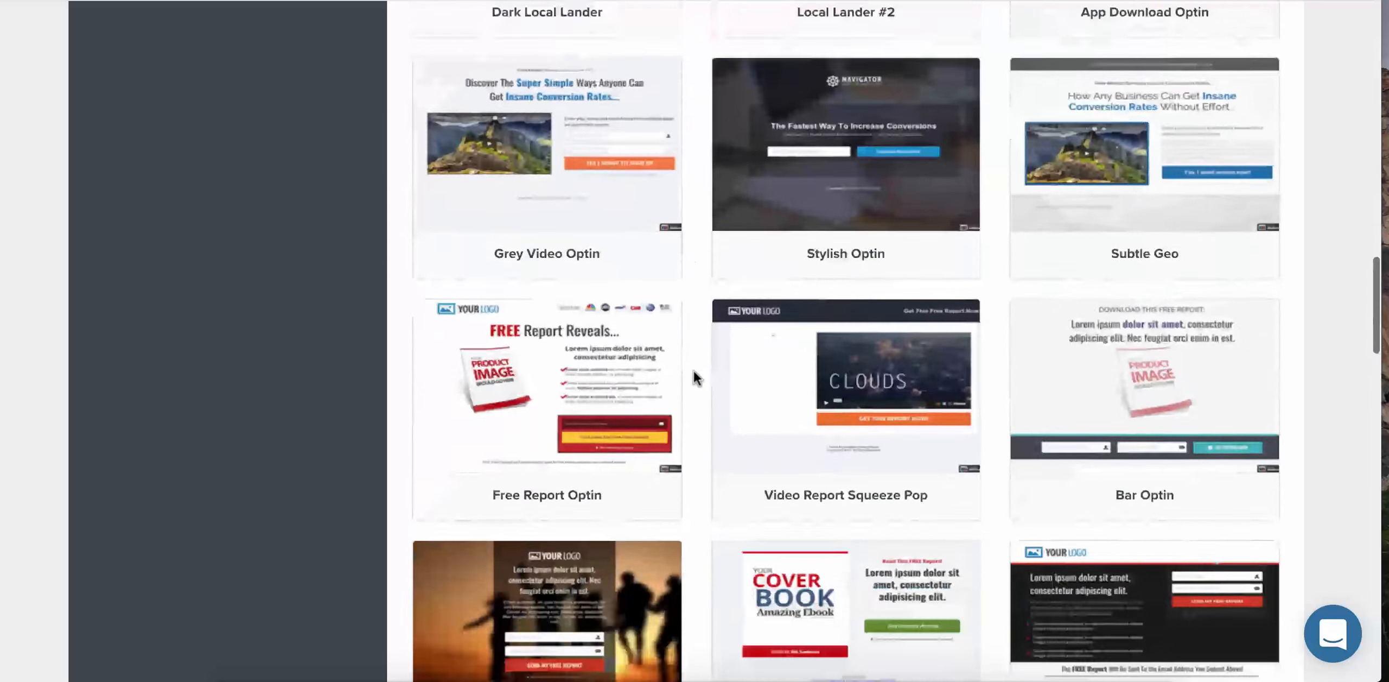
scroll(694, 371, "down", 15)
scroll(694, 371, "up", 10)
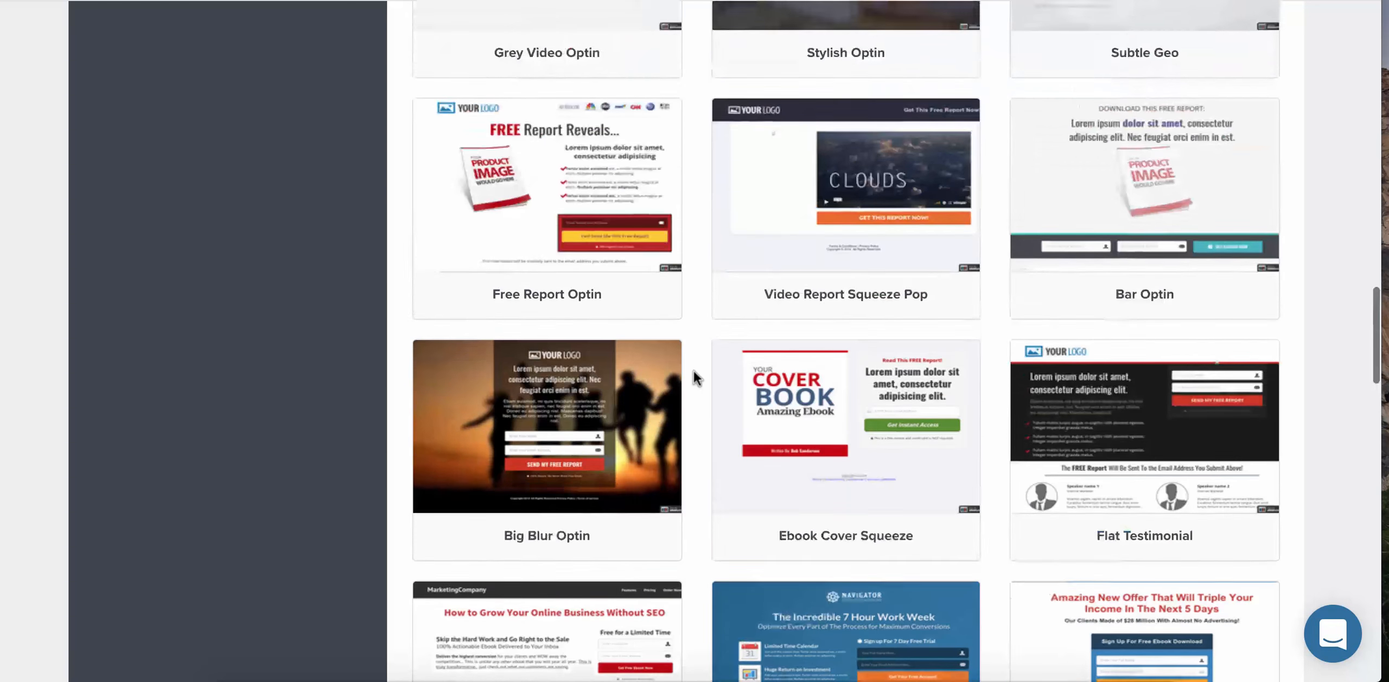
scroll(693, 371, "down", 1)
mouse_move(521, 261)
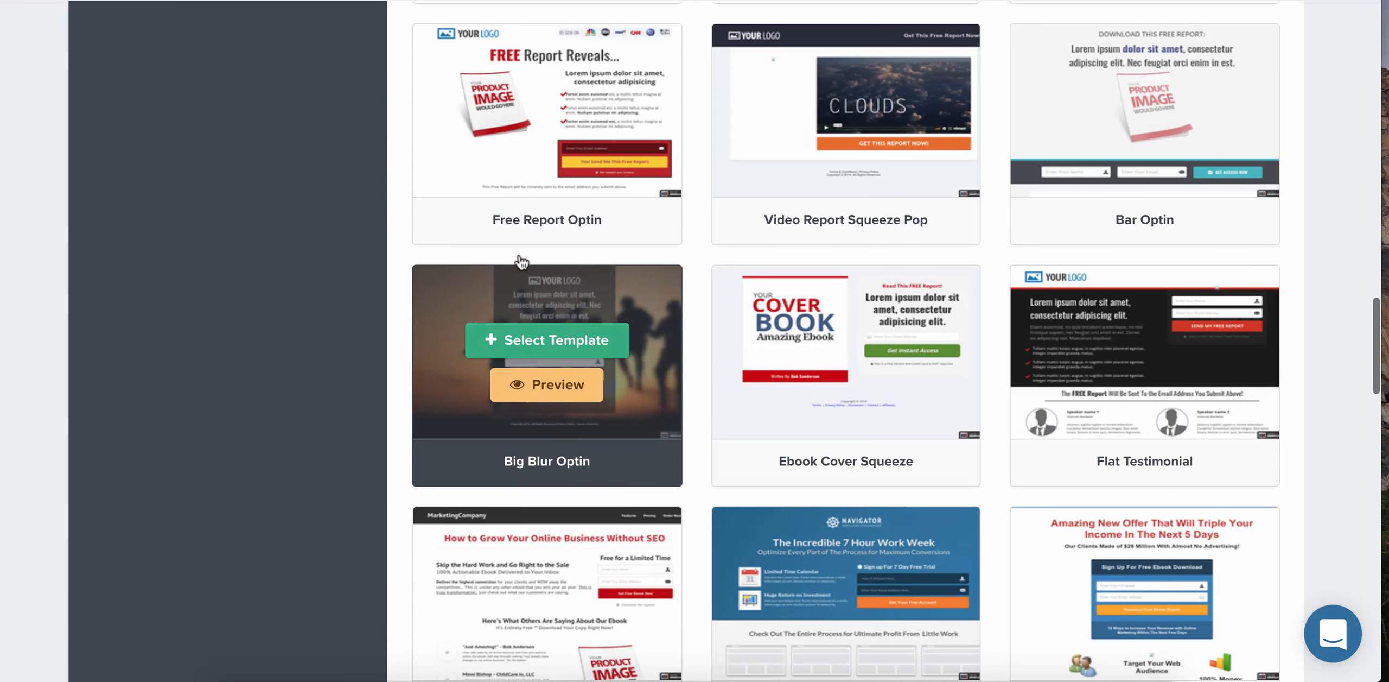
left_click(578, 346)
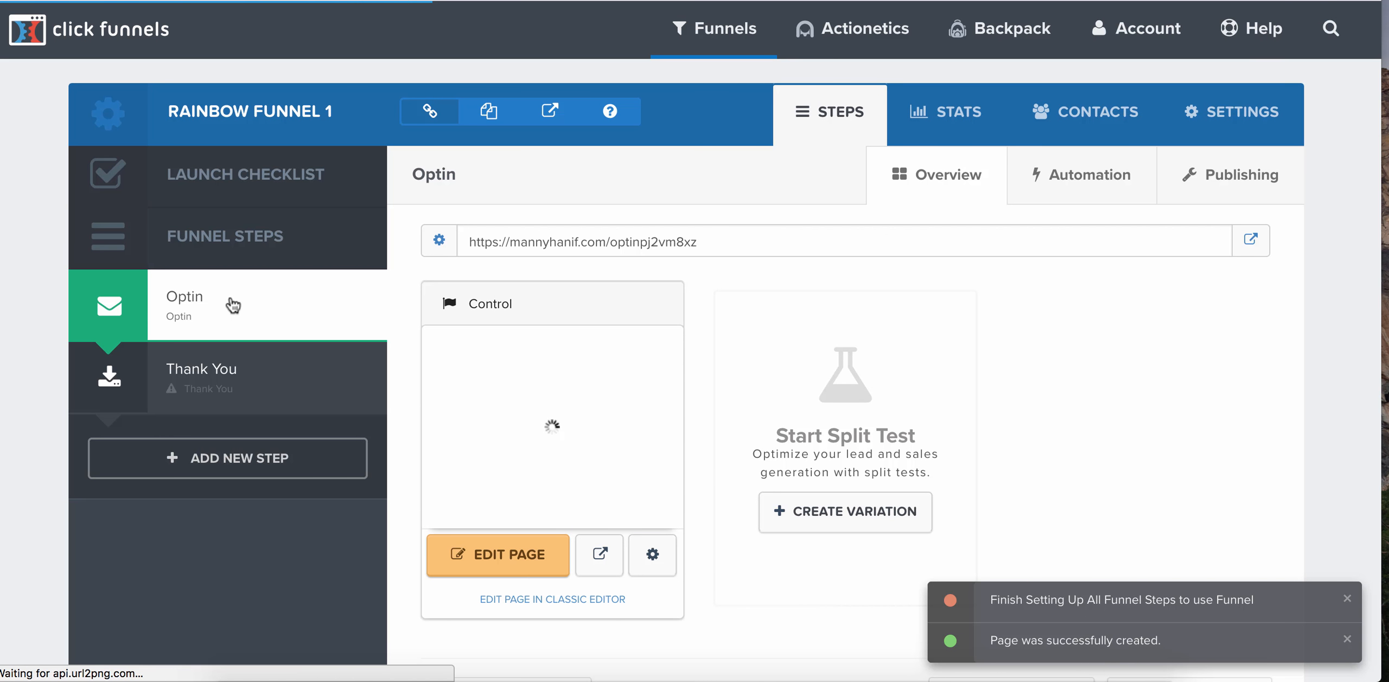
Visit the funnel's URL to check the live Optin page and return to the funnel steps.
left_click(551, 115)
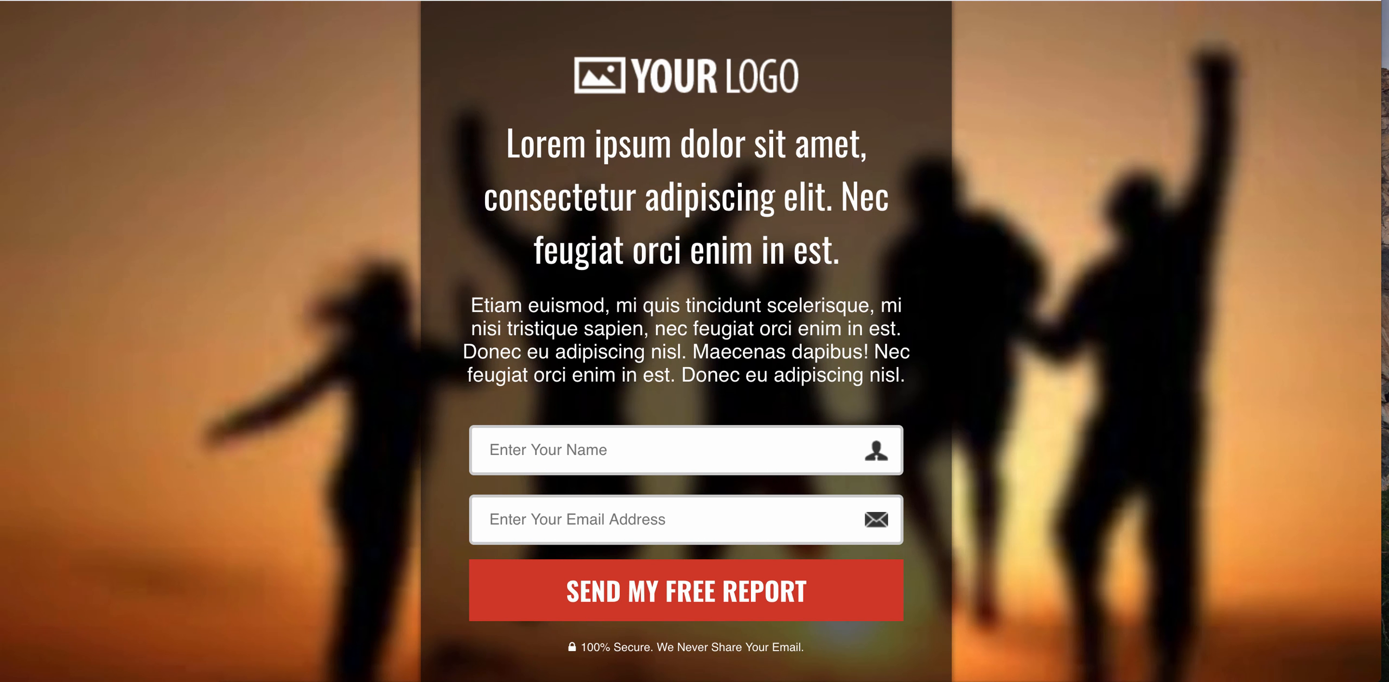
key("super+w")
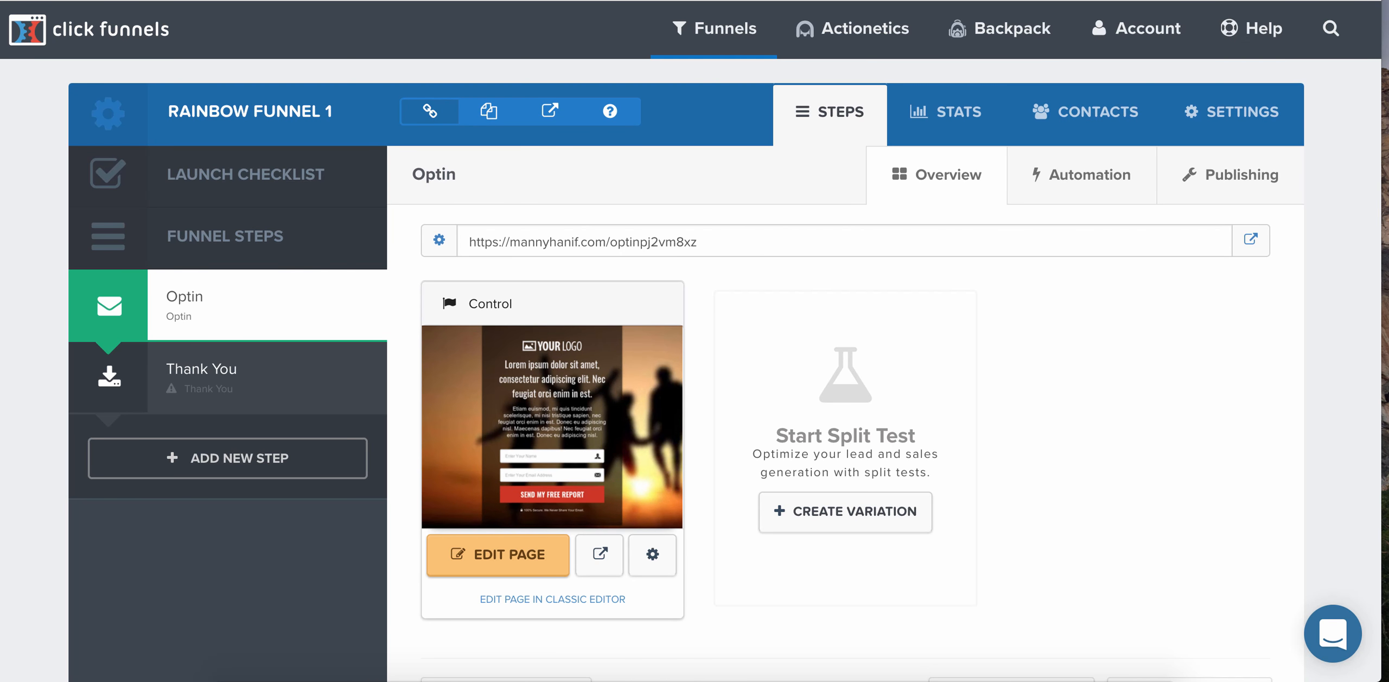
left_click(434, 0)
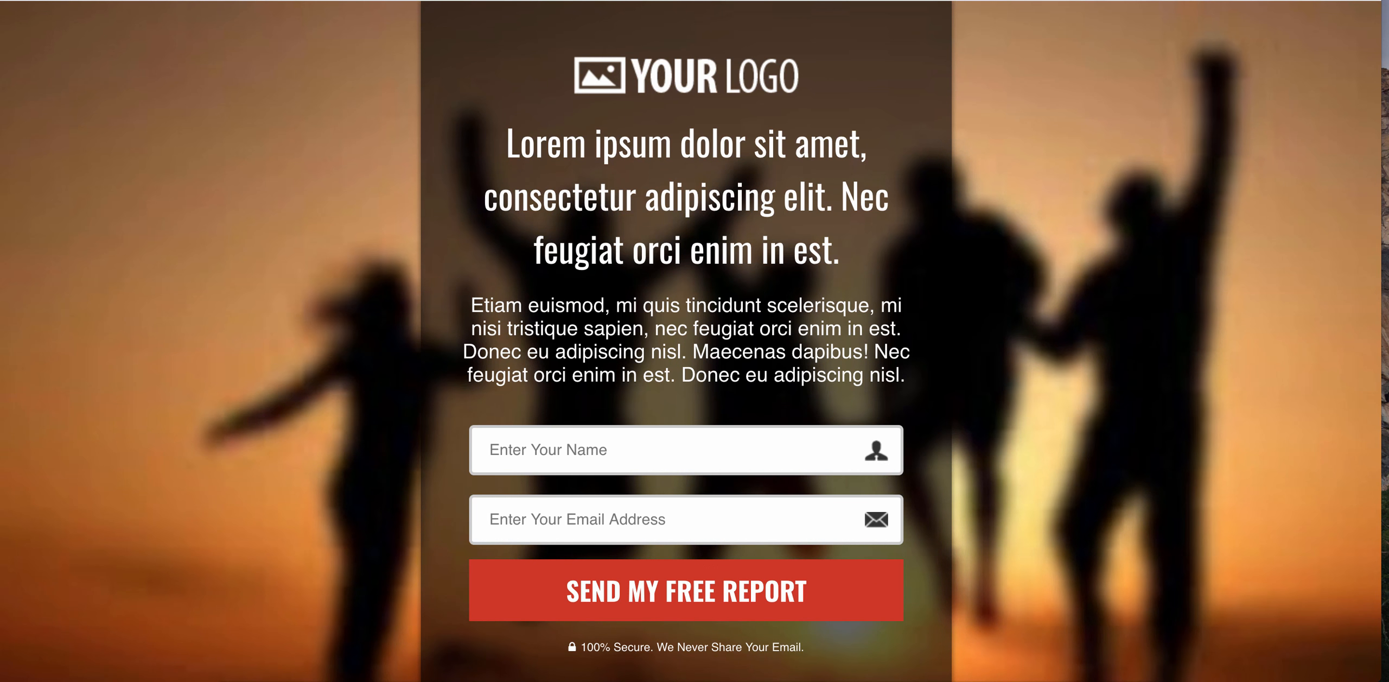
left_click(304, 1)
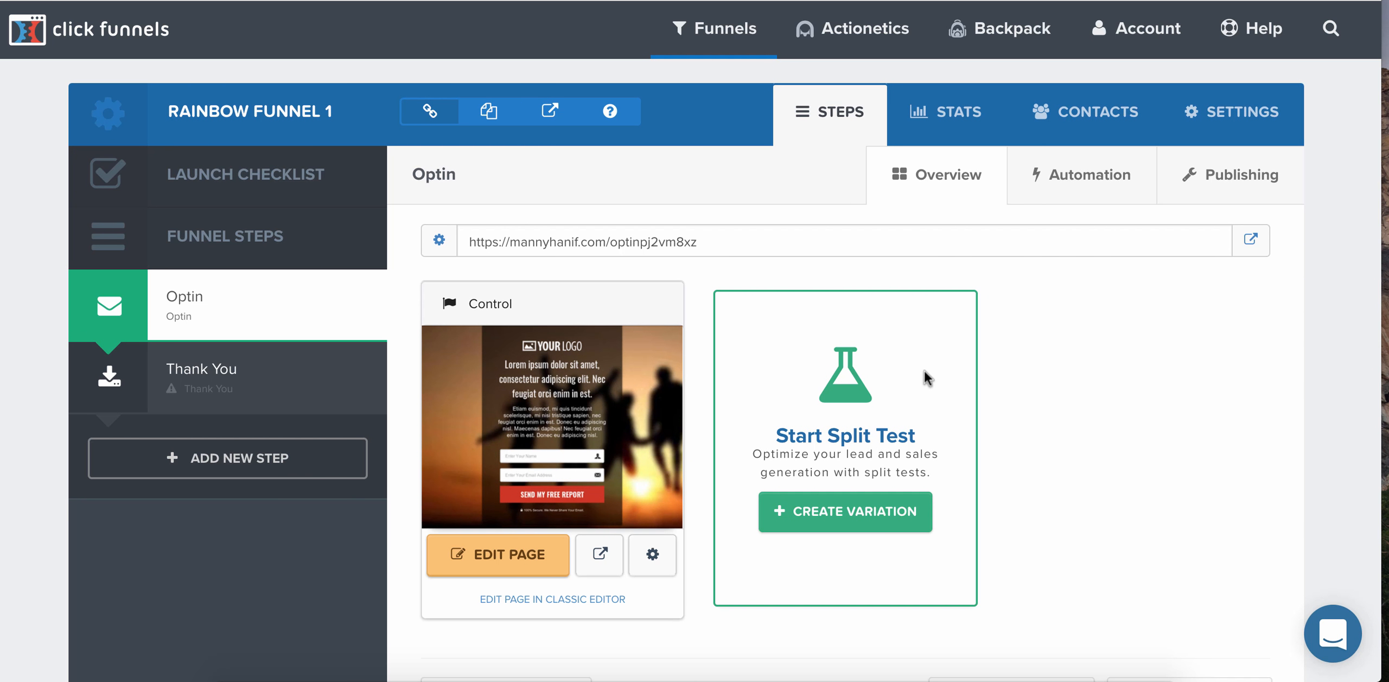
Review the funnel's domain and path settings, and revisit the live funnel page to compare.
left_click(1253, 117)
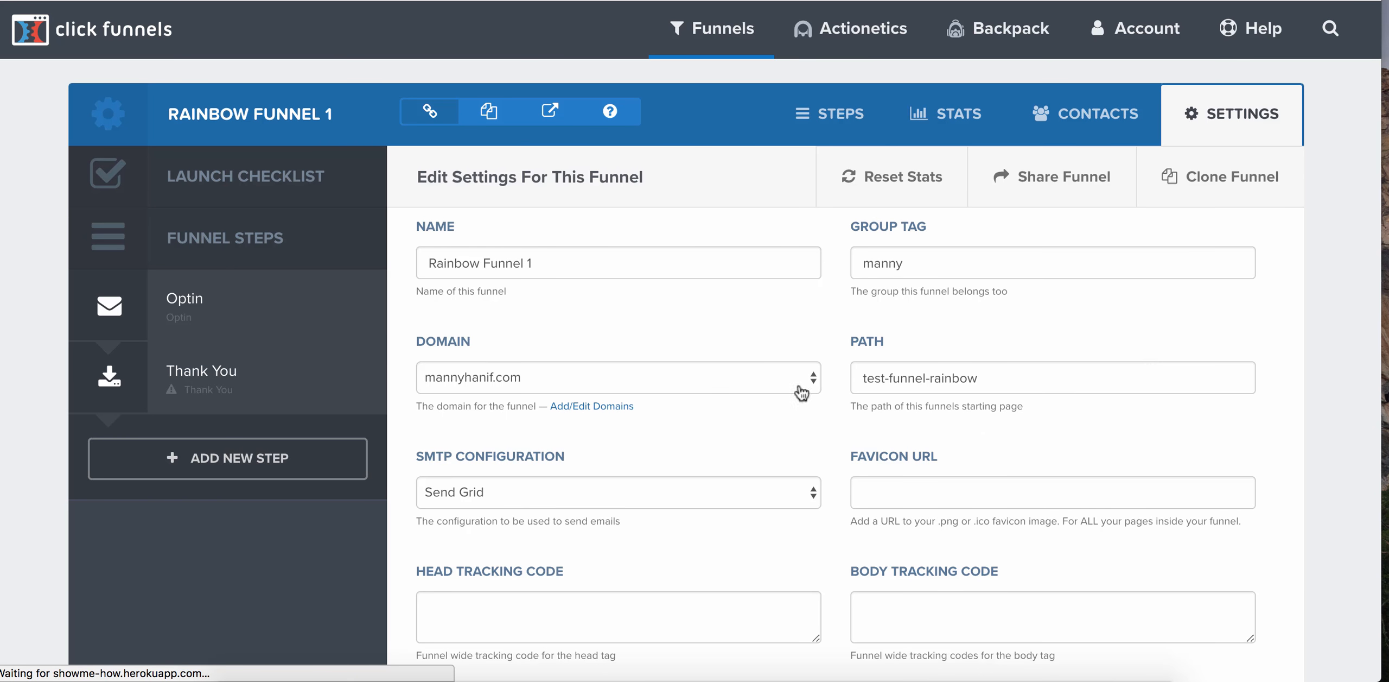
scroll(1025, 404, "down", 2)
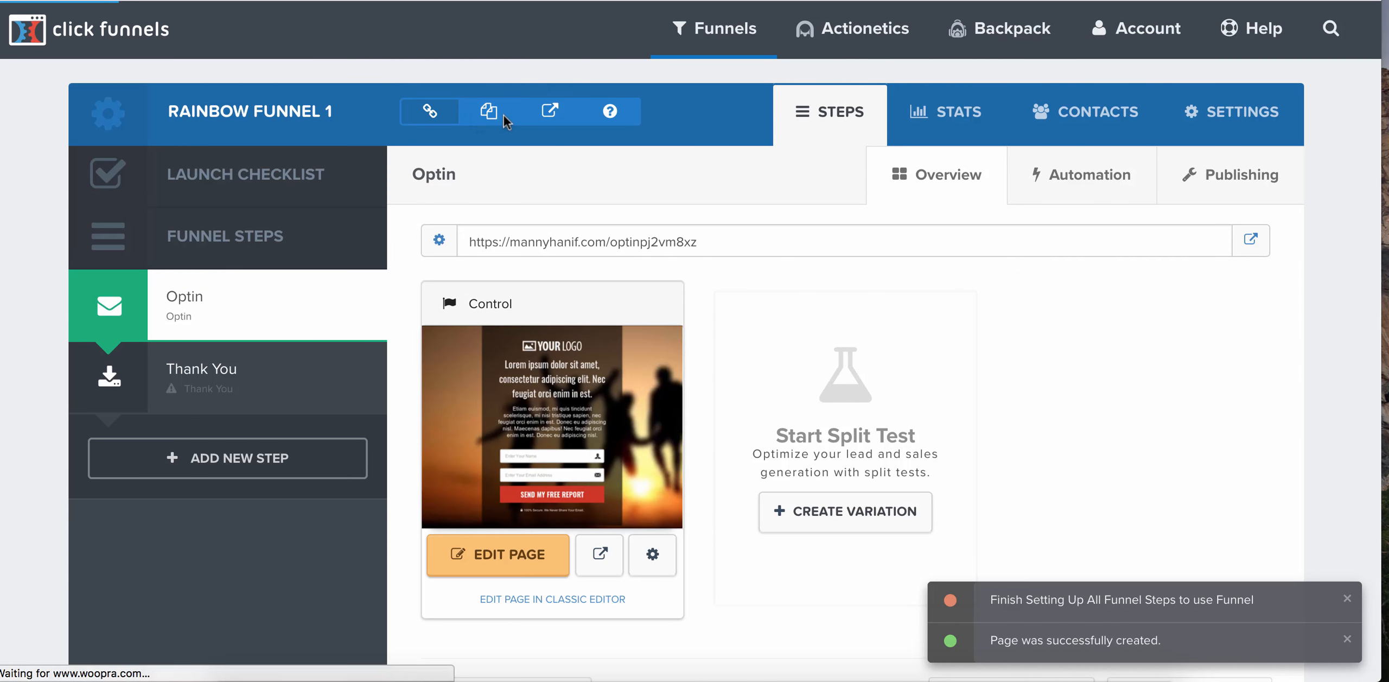
left_click(550, 111)
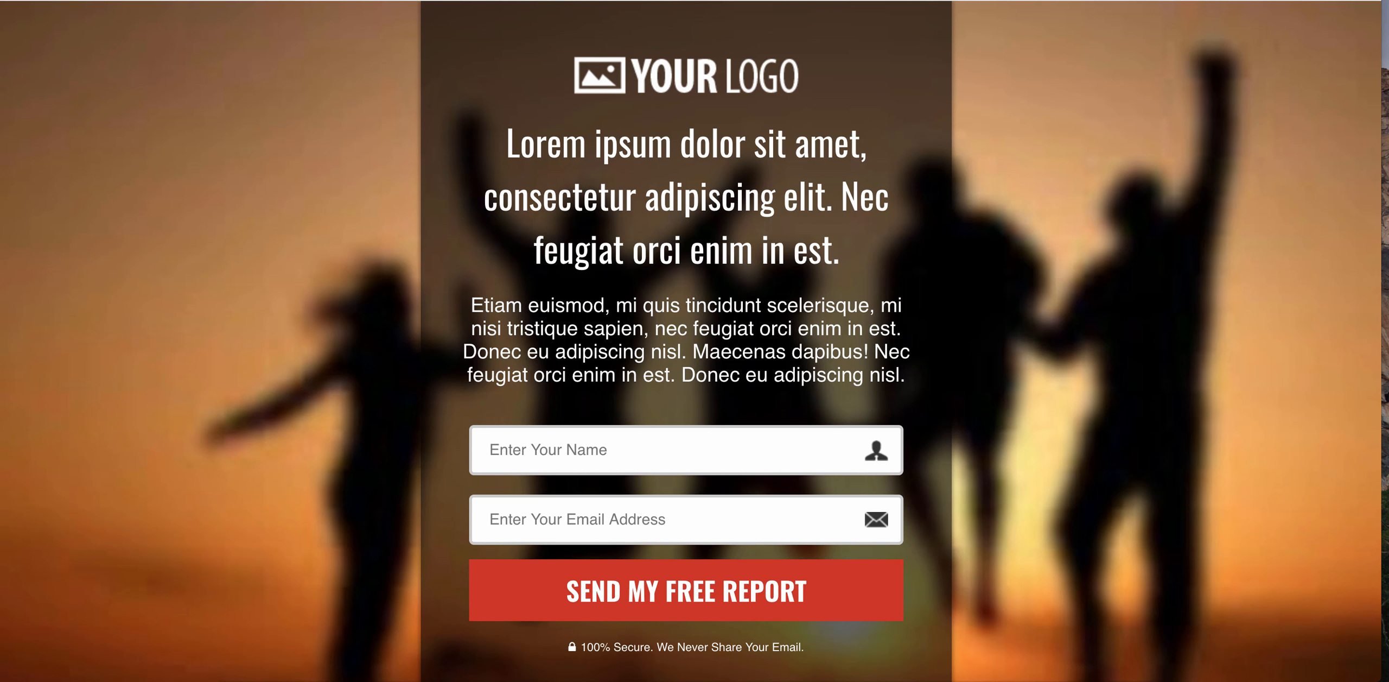
key("super+w")
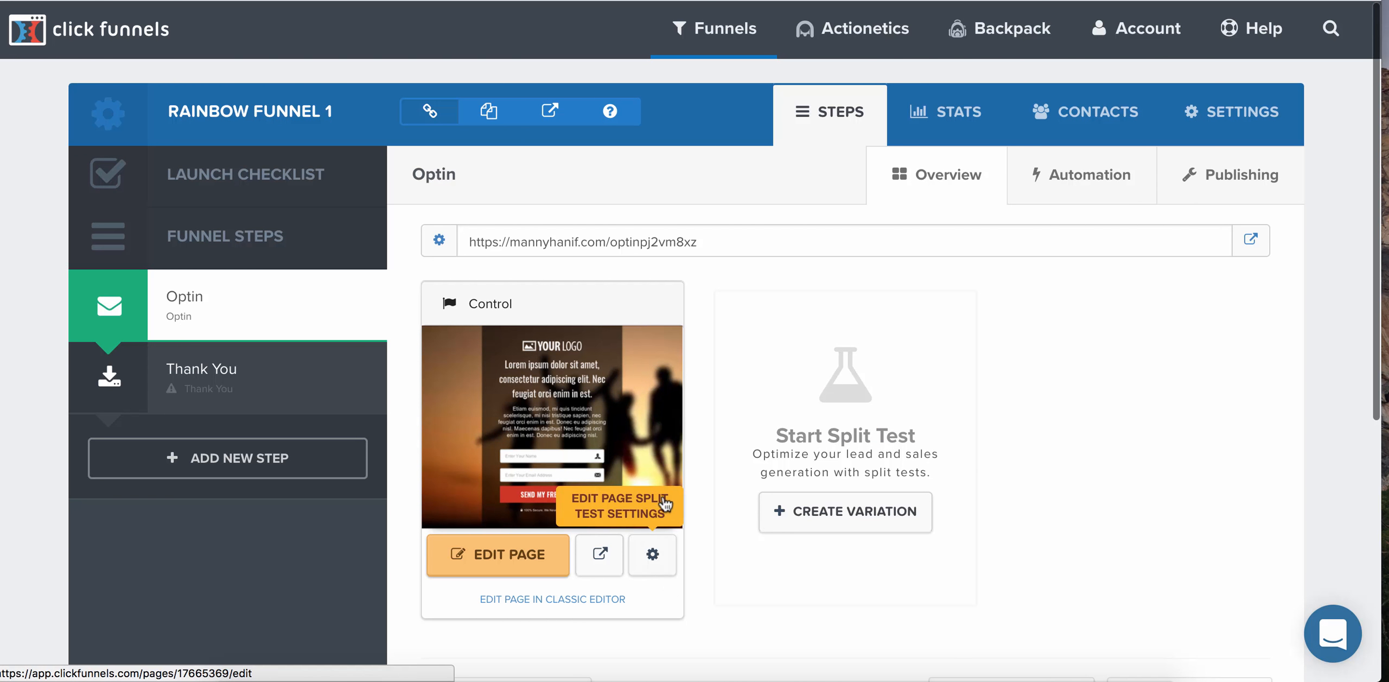
Set the Optin funnel step's path to "rainbow-test-page-v1", copy the path and update the funnel step.
left_click(437, 243)
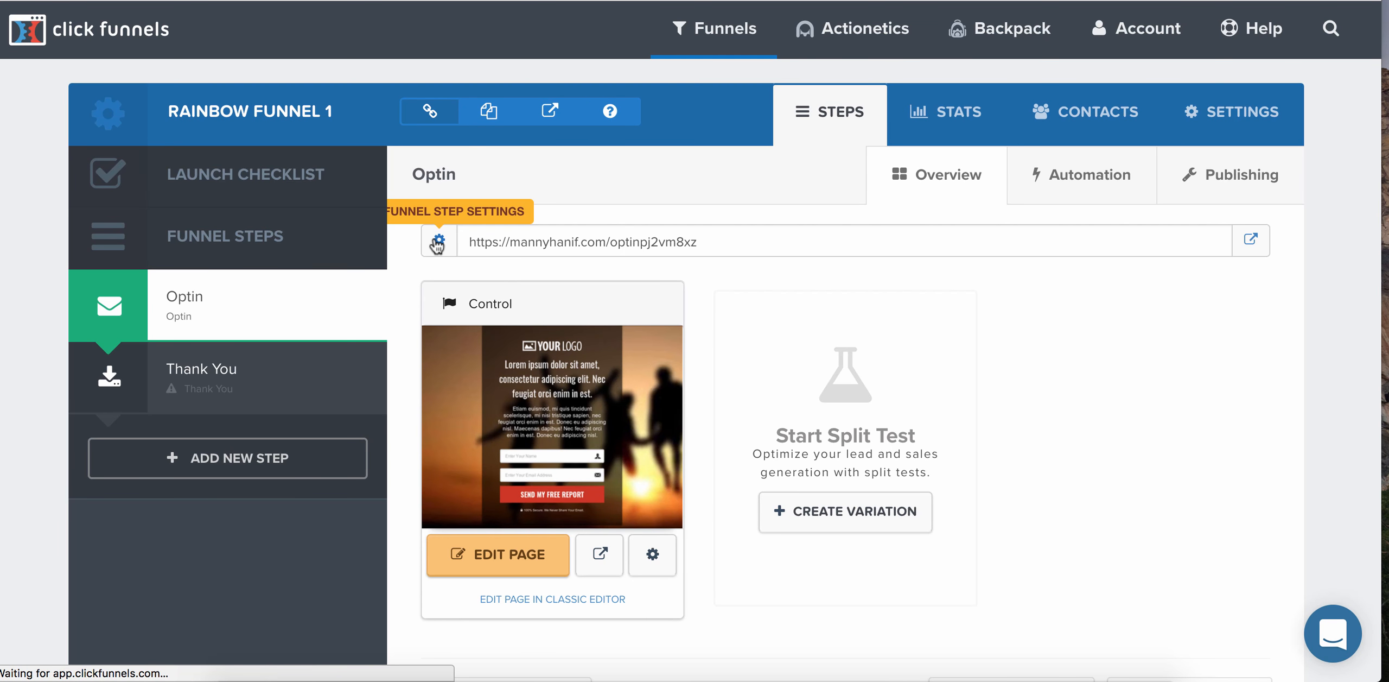
left_click_drag(986, 267, 716, 276)
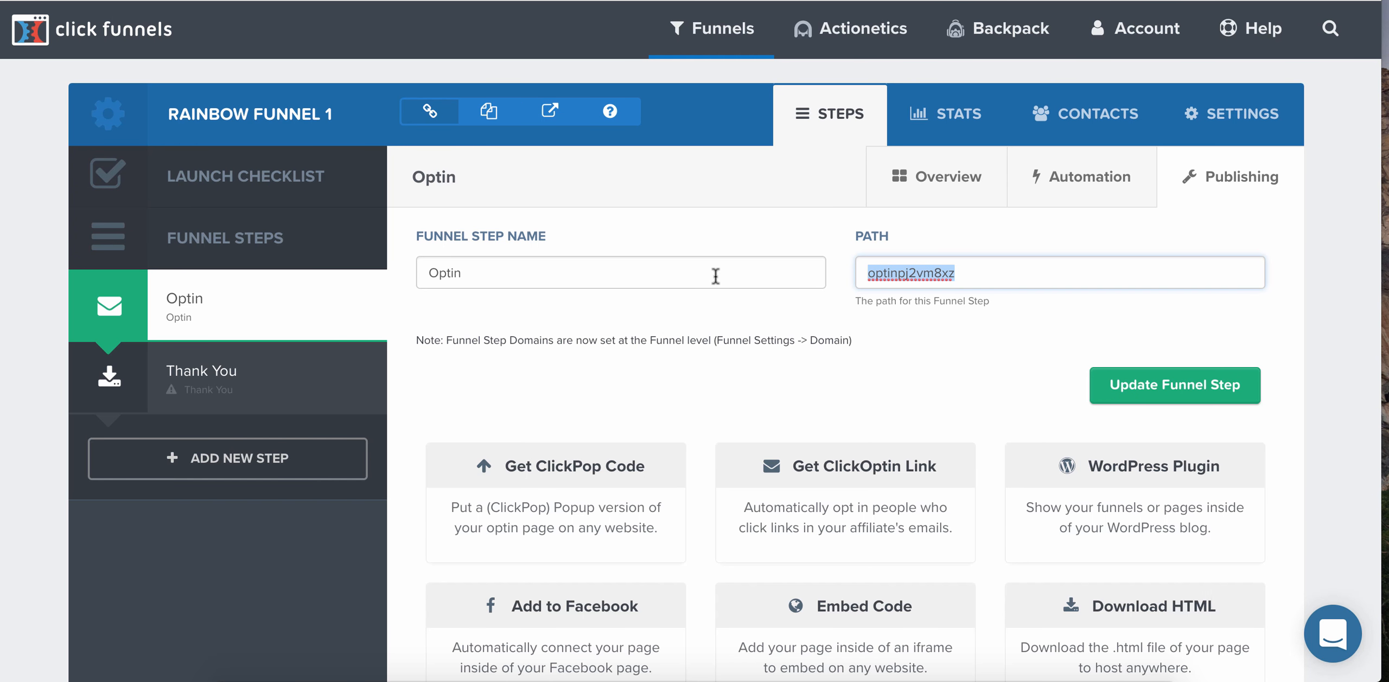
type("y")
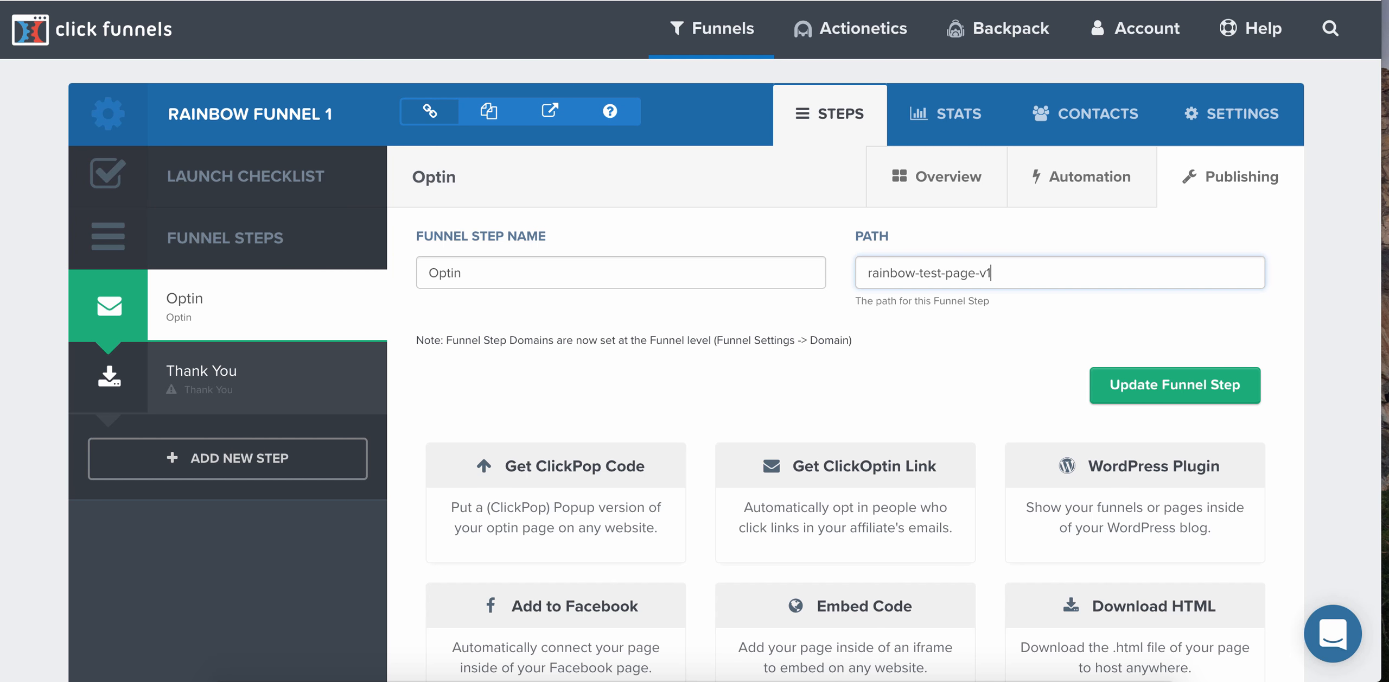
left_click_drag(850, 273, 849, 272)
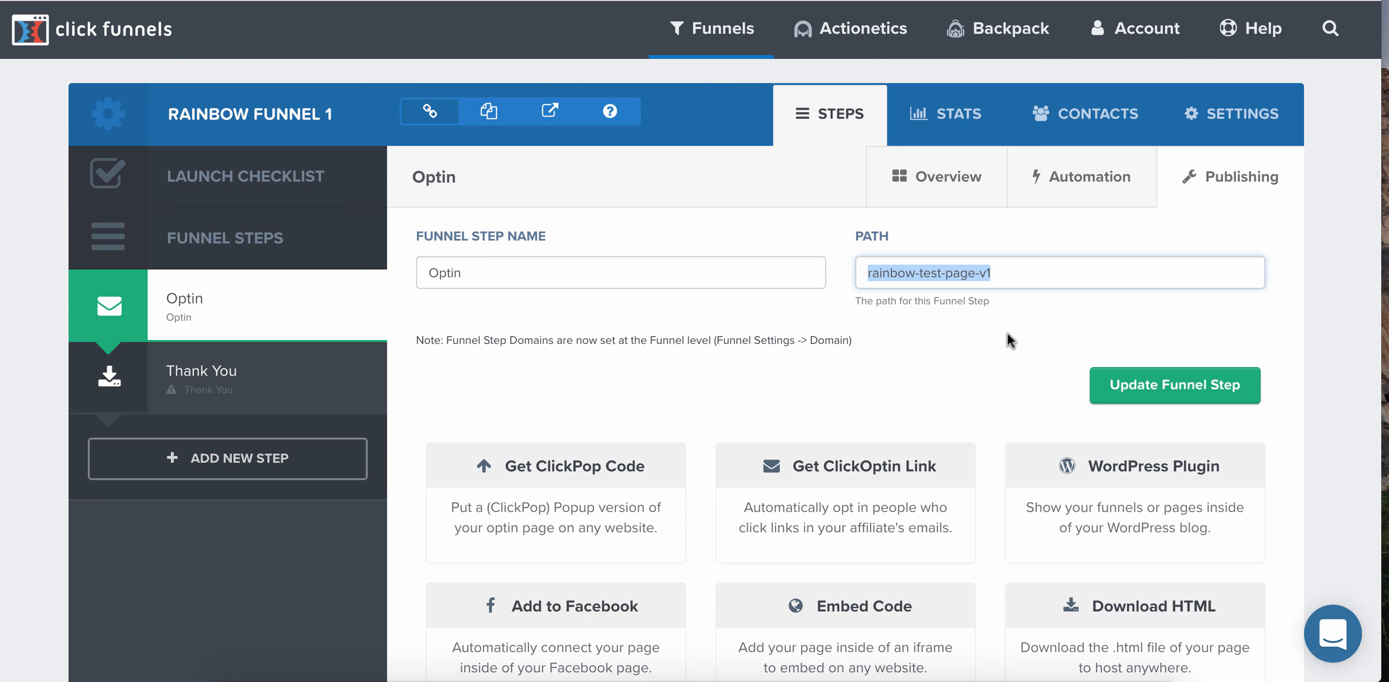
left_click(1179, 375)
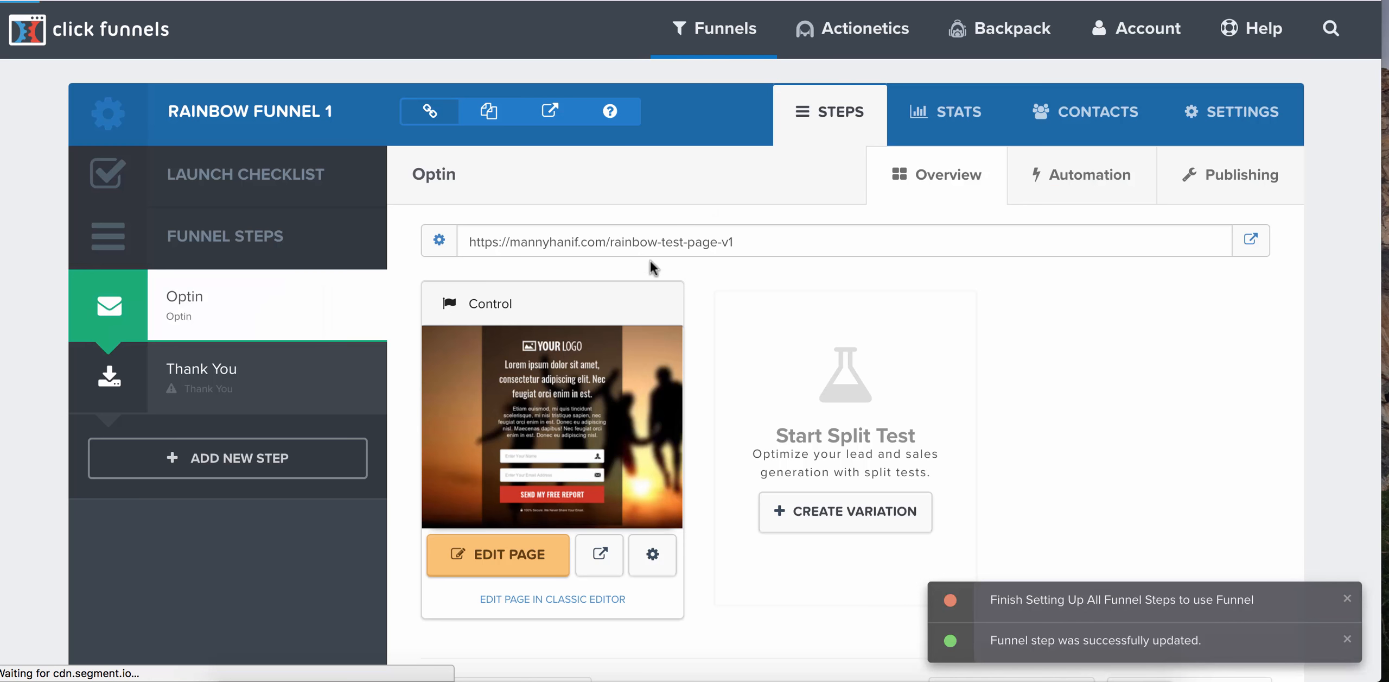
Examine the full URL of the Optin step.
left_click_drag(764, 241, 474, 247)
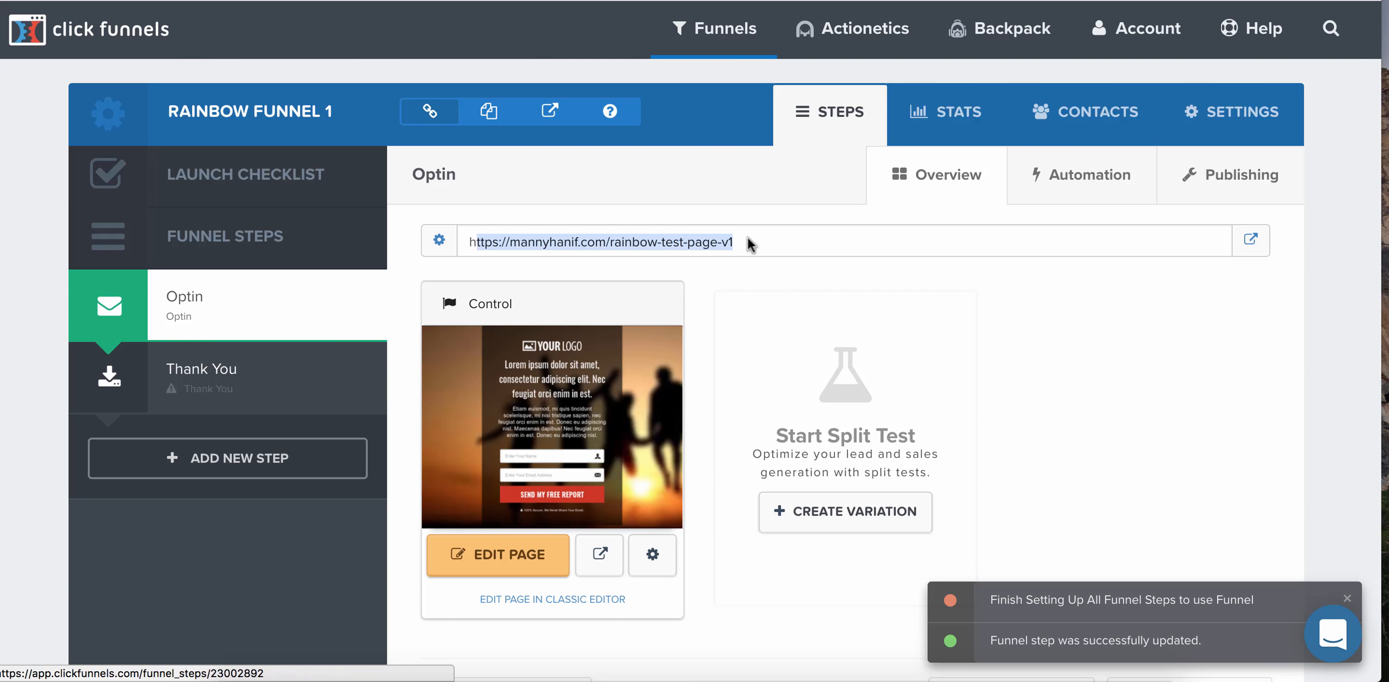
left_click_drag(740, 240, 450, 241)
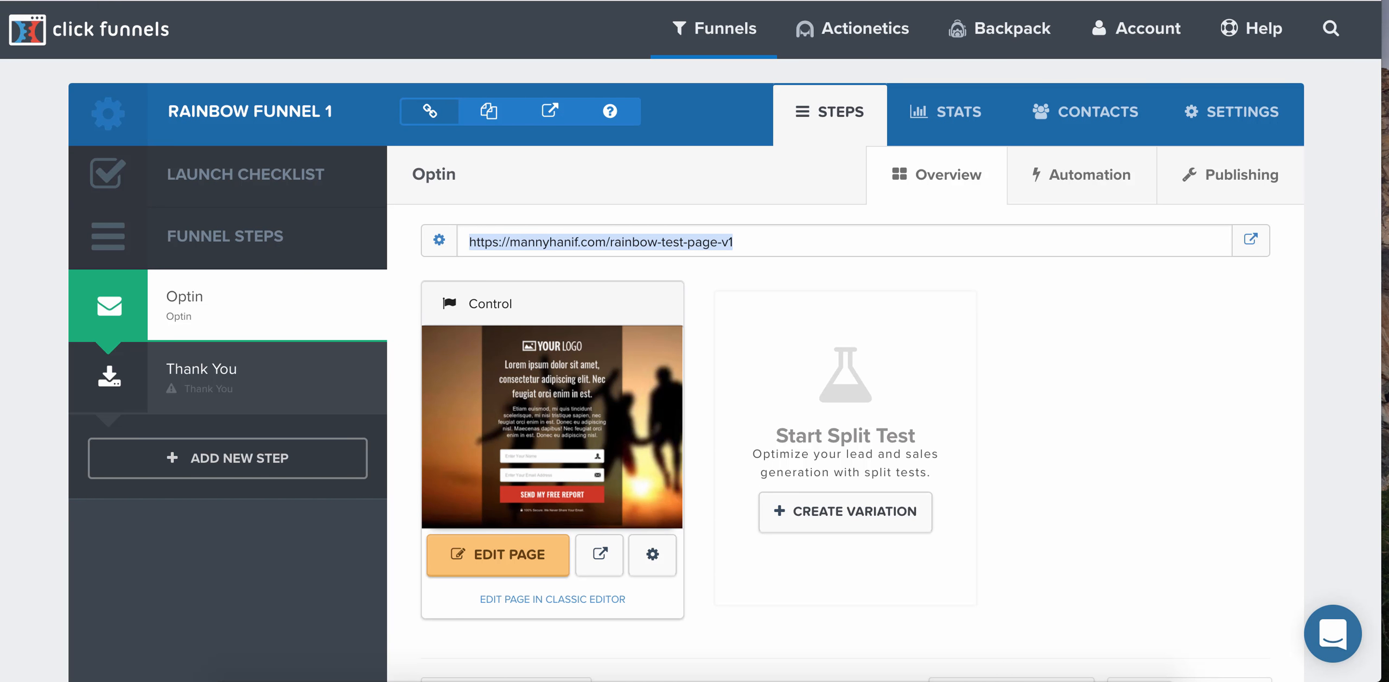
left_click(680, 339)
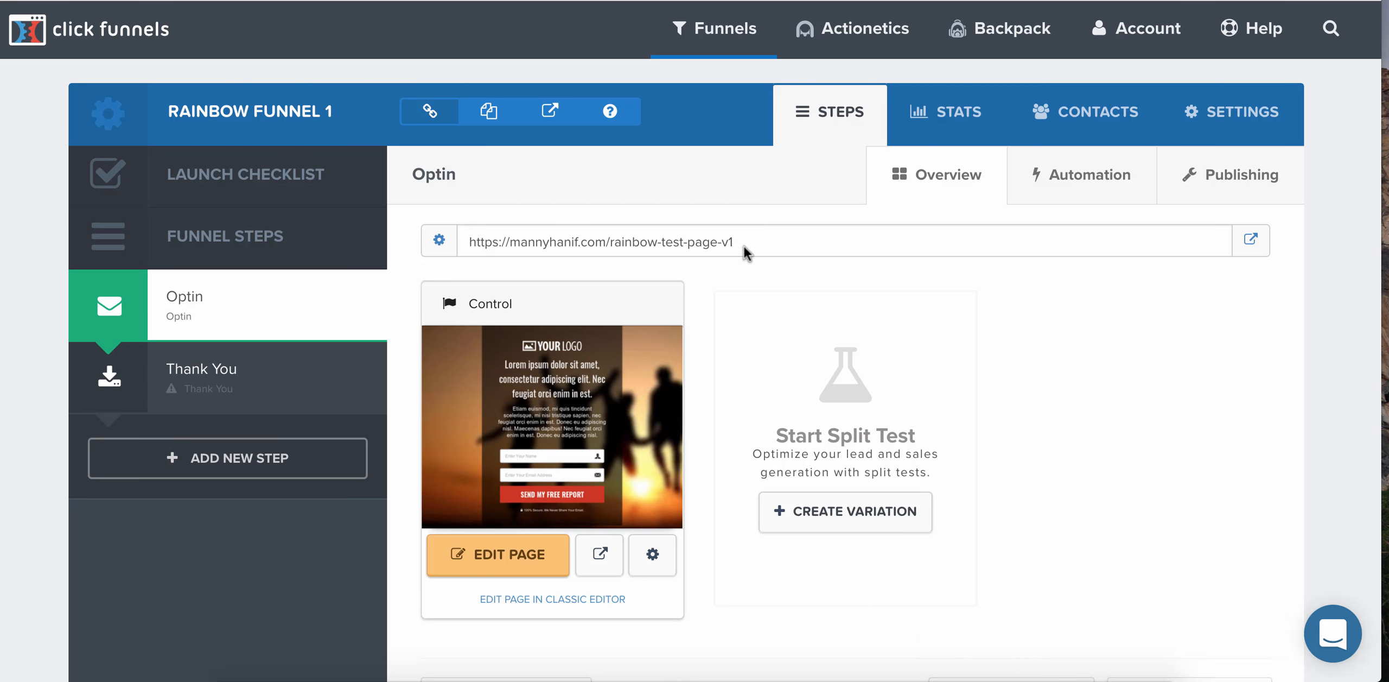
left_click(652, 554)
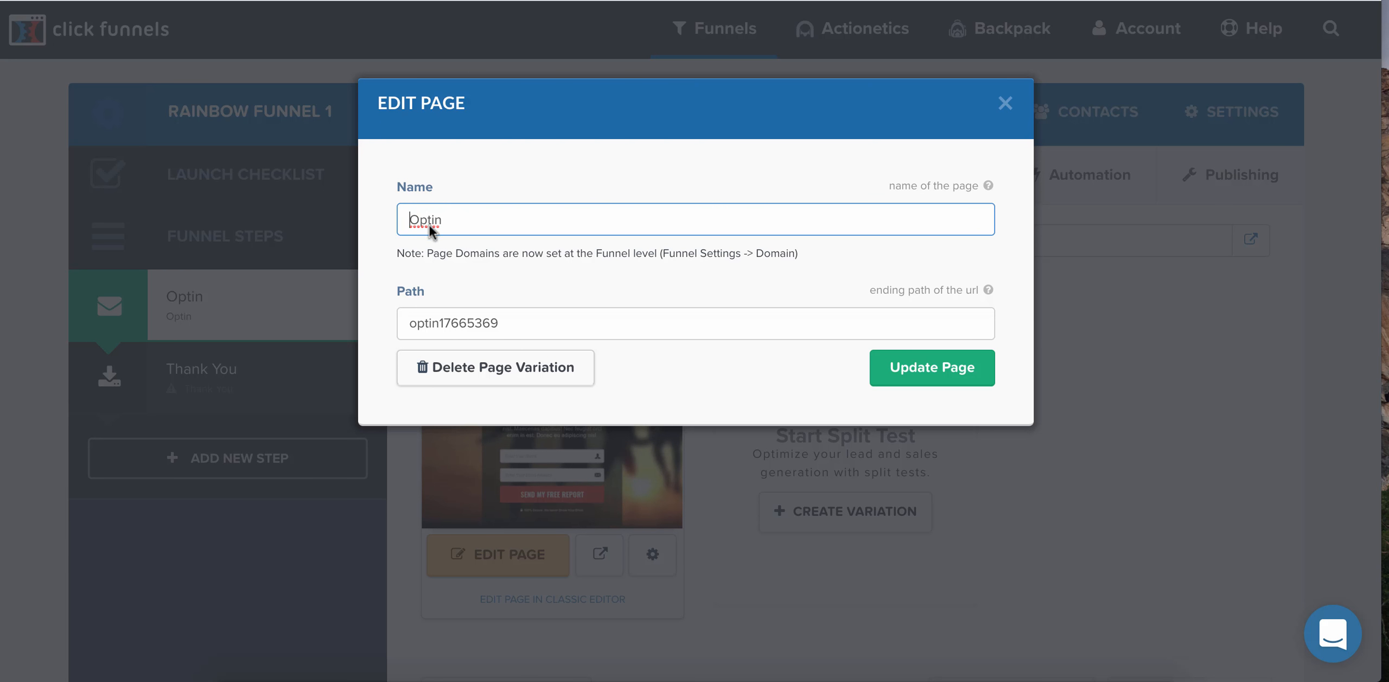
key("Tab")
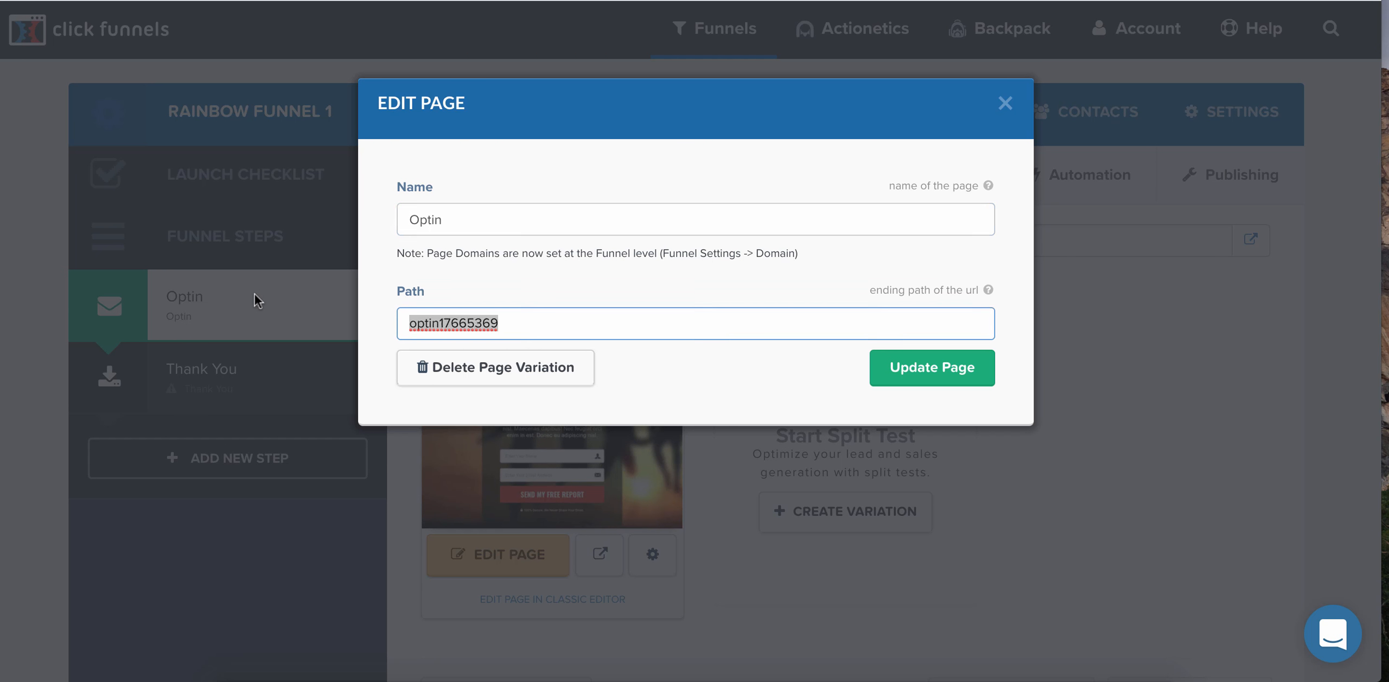
type("rainbow-test-page-v1")
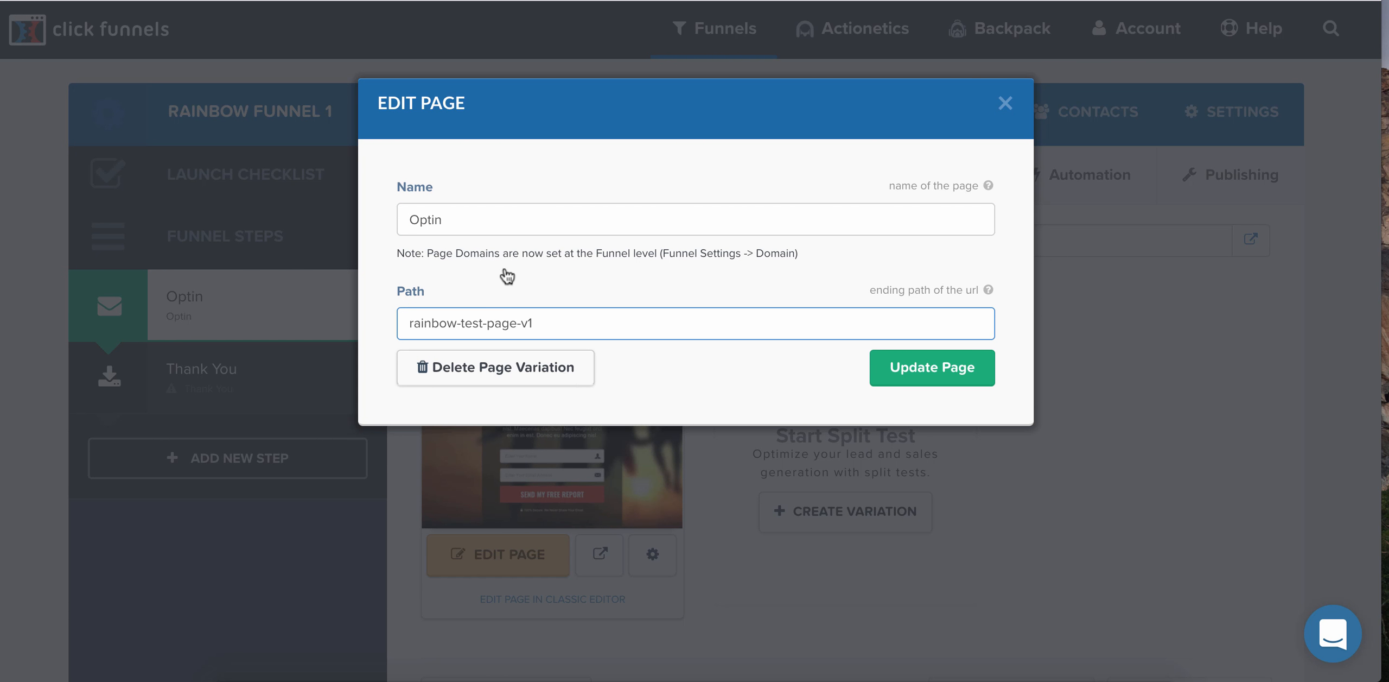
triple_click(552, 324)
key("ctrl+c")
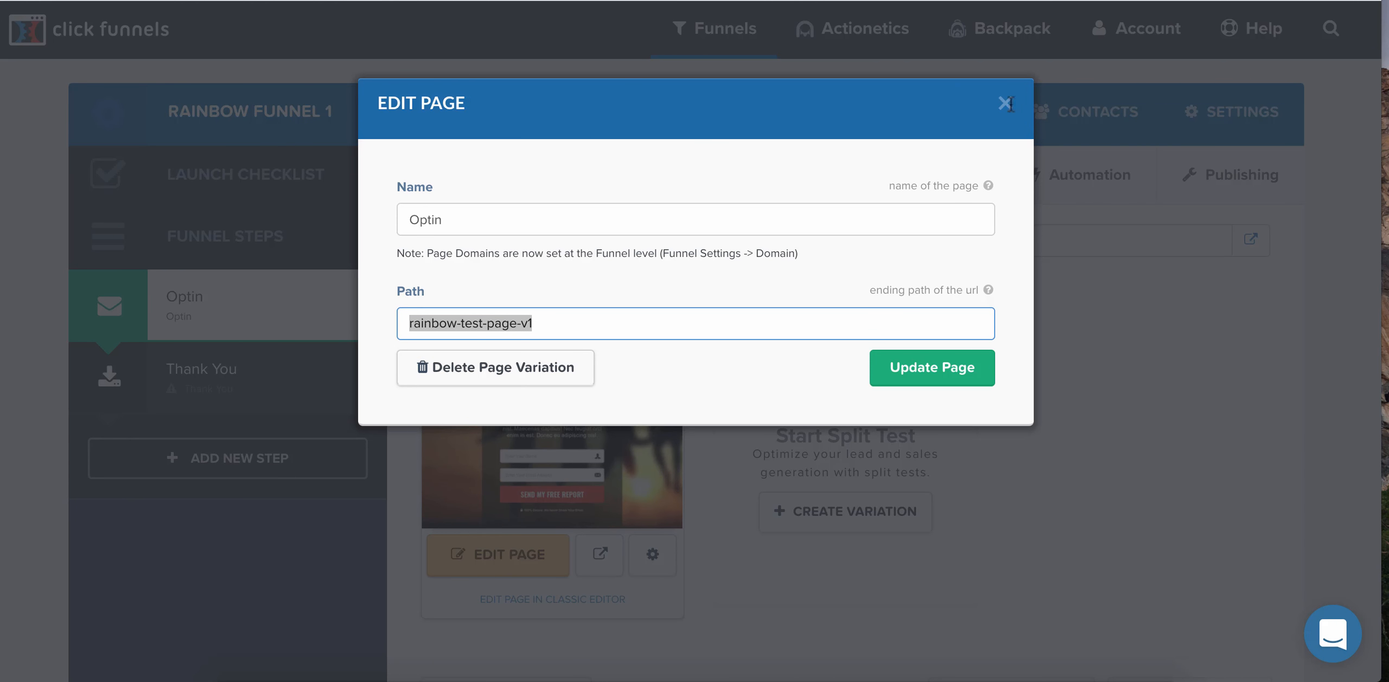
key("Return")
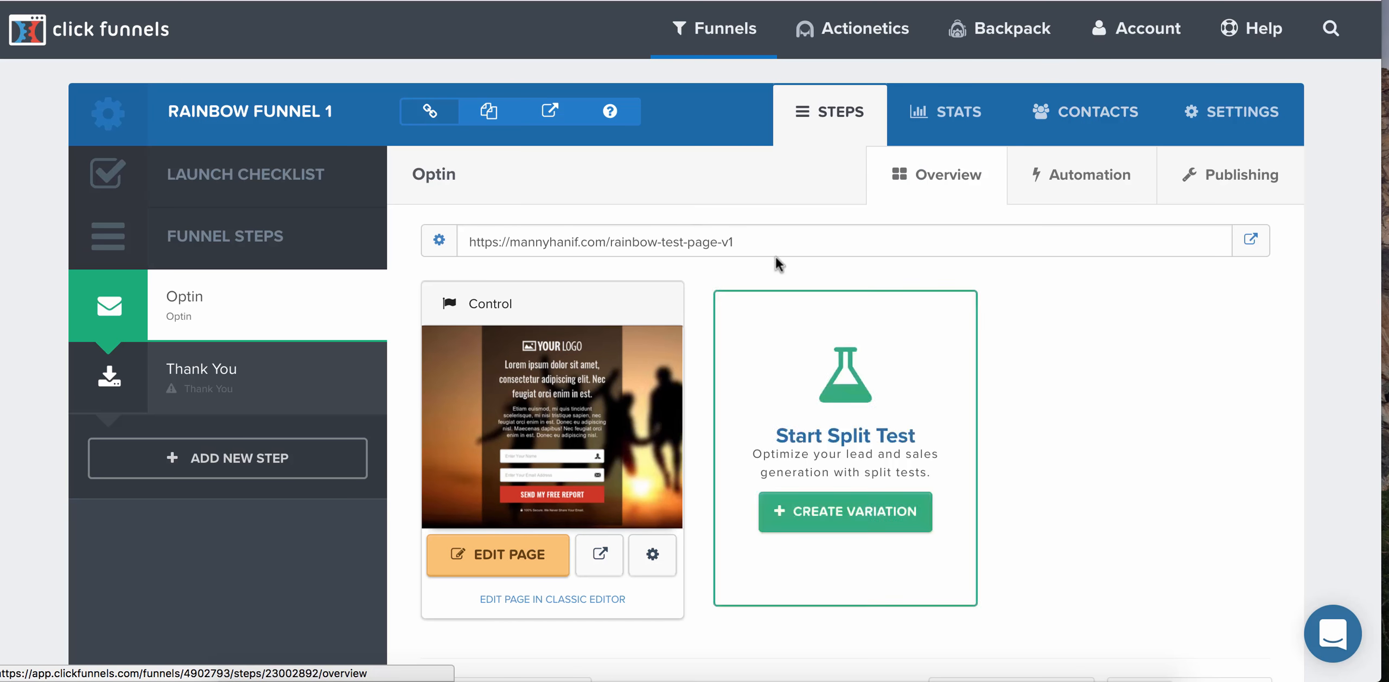
Shorten the Optin funnel step's path to "rainbow-test-page" and update the funnel step.
left_click(439, 241)
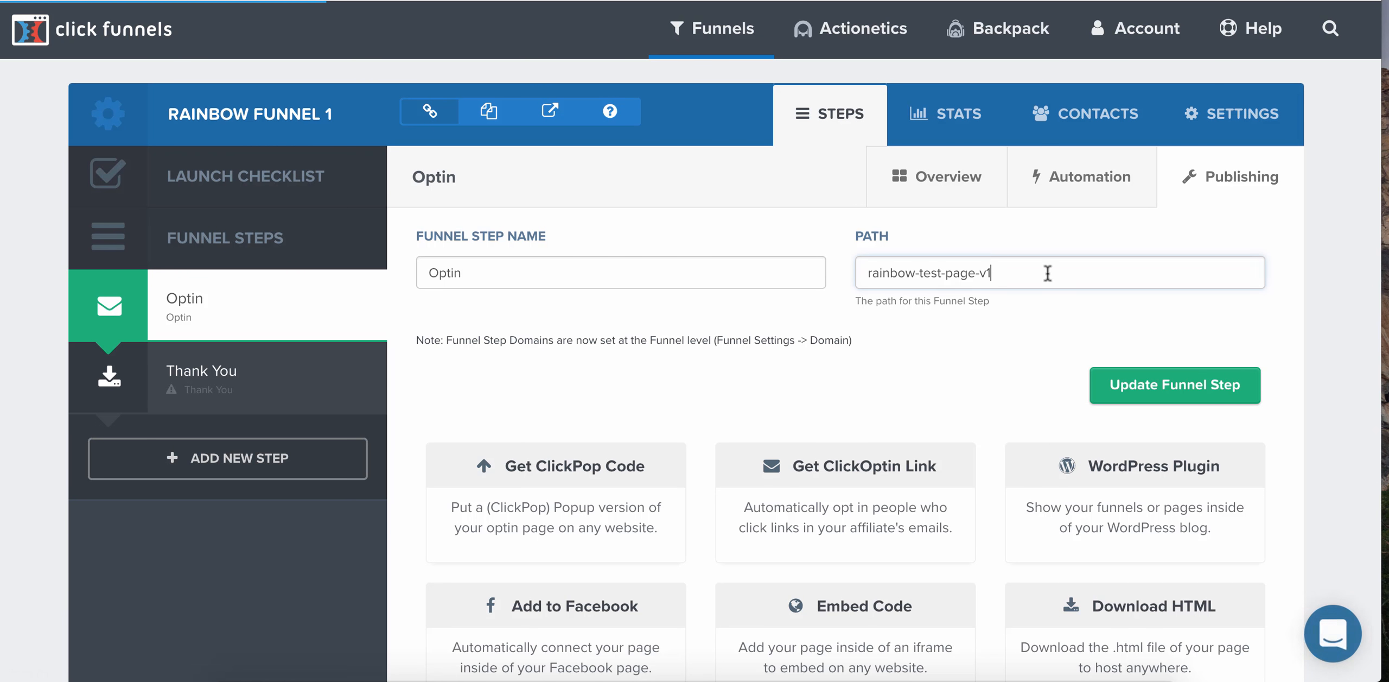
left_click(1048, 274)
key("BackSpace")
key("BackSpace")
key("BackSpace")
left_click(1118, 384)
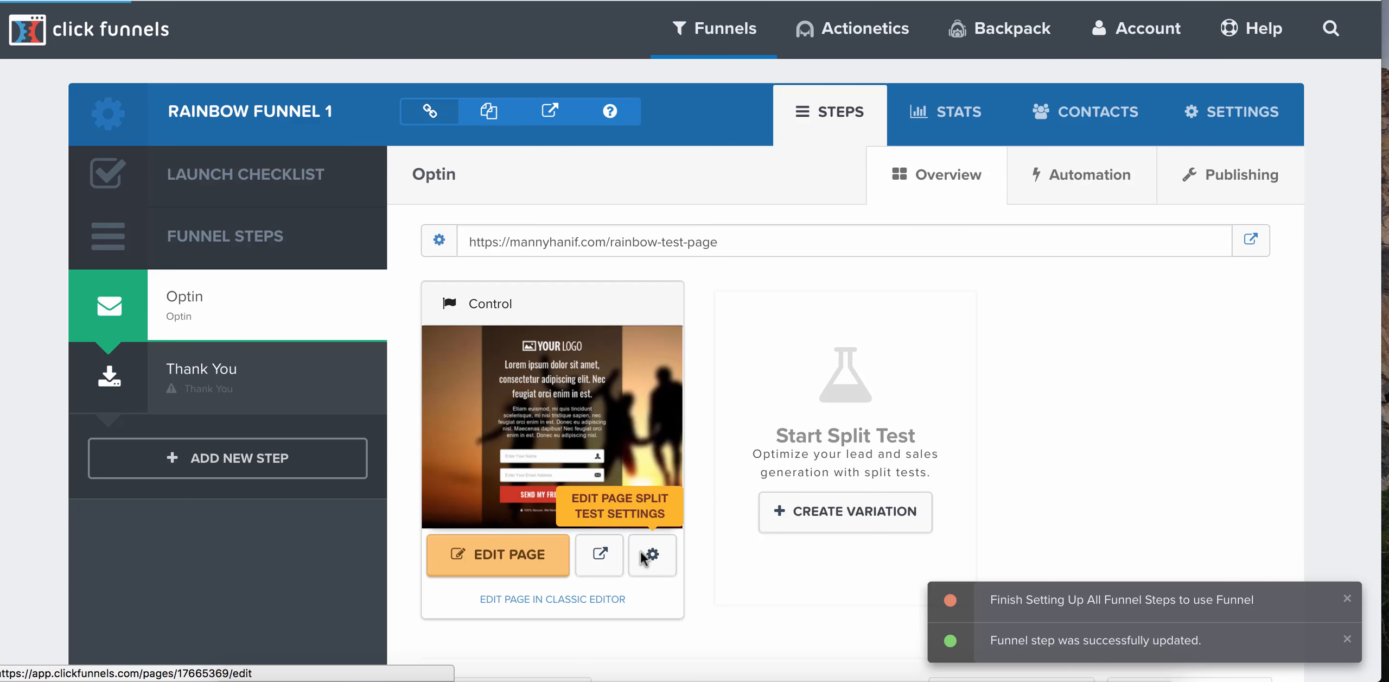
Set the Optin control page's own path to "rainbow-test-page-v1" and update the page.
left_click(646, 555)
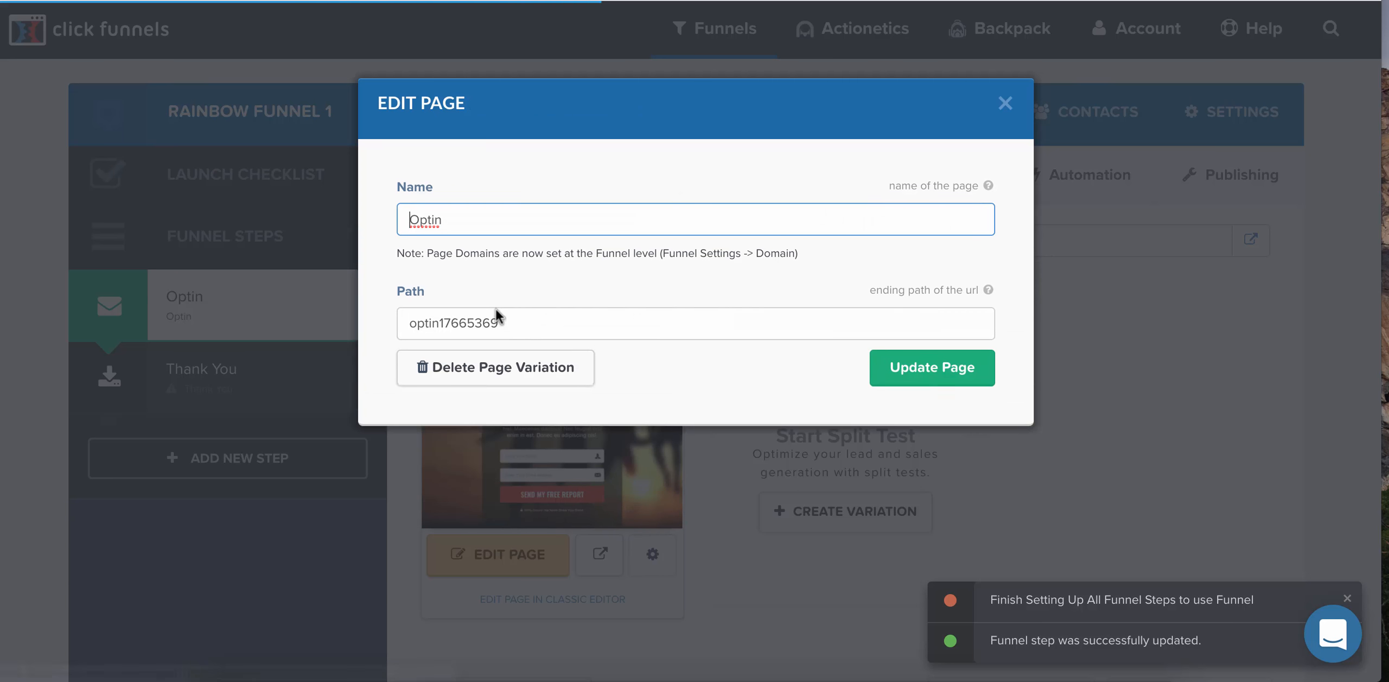
key("ctrl+a")
key("ctrl+v")
left_click(904, 367)
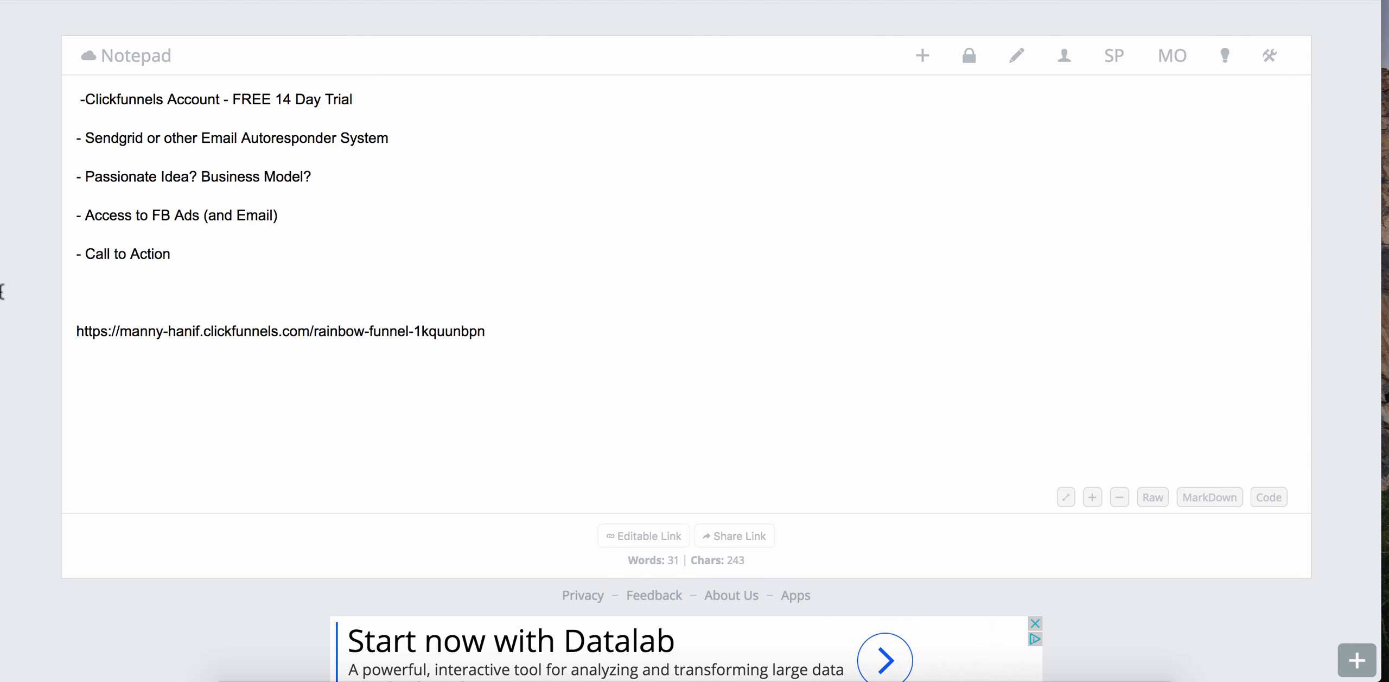
Switch to the online notepad and replace the old funnel link with the custom-domain URL ending in "rainbow-test-page-v1".
key("shift+super+Left")
key("BackSpace")
key("BackSpace")
key("BackSpace")
type("https://mannyhanif.com/rainbow-test-page-v1")
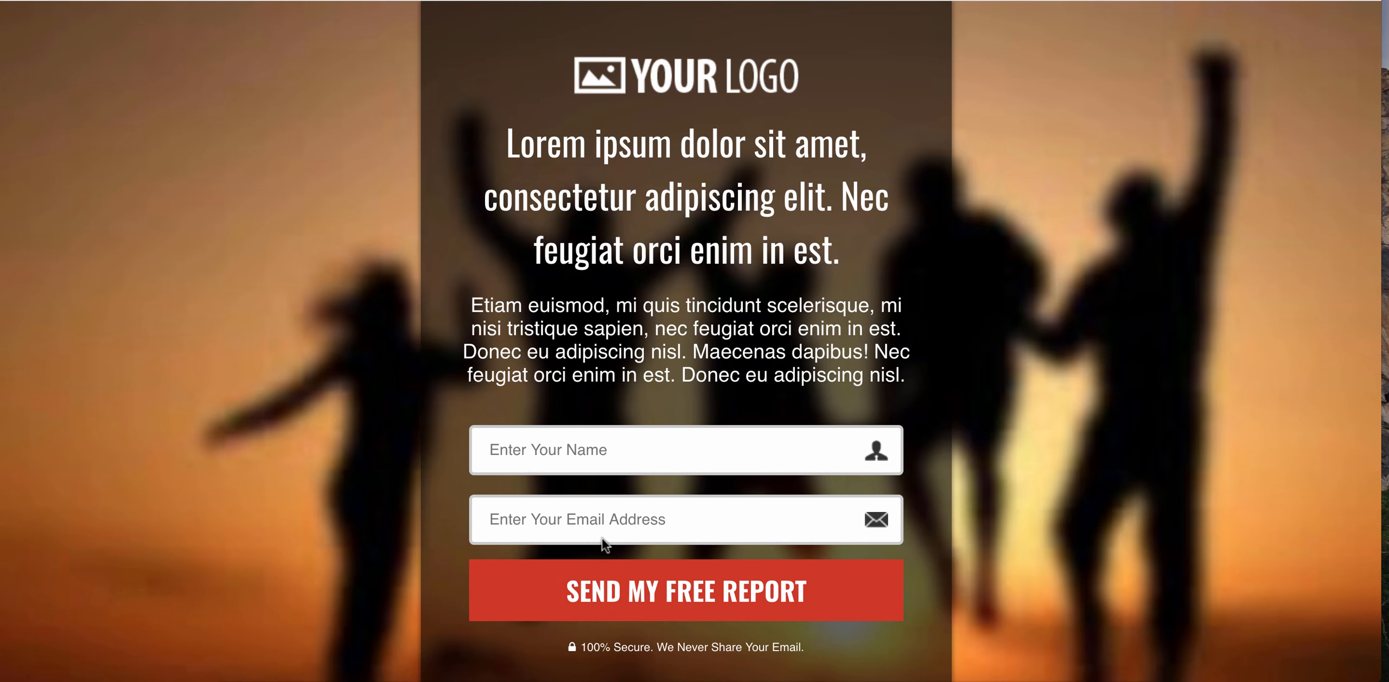
Leave the live Optin page and check the path in the control page's settings.
key("super+w")
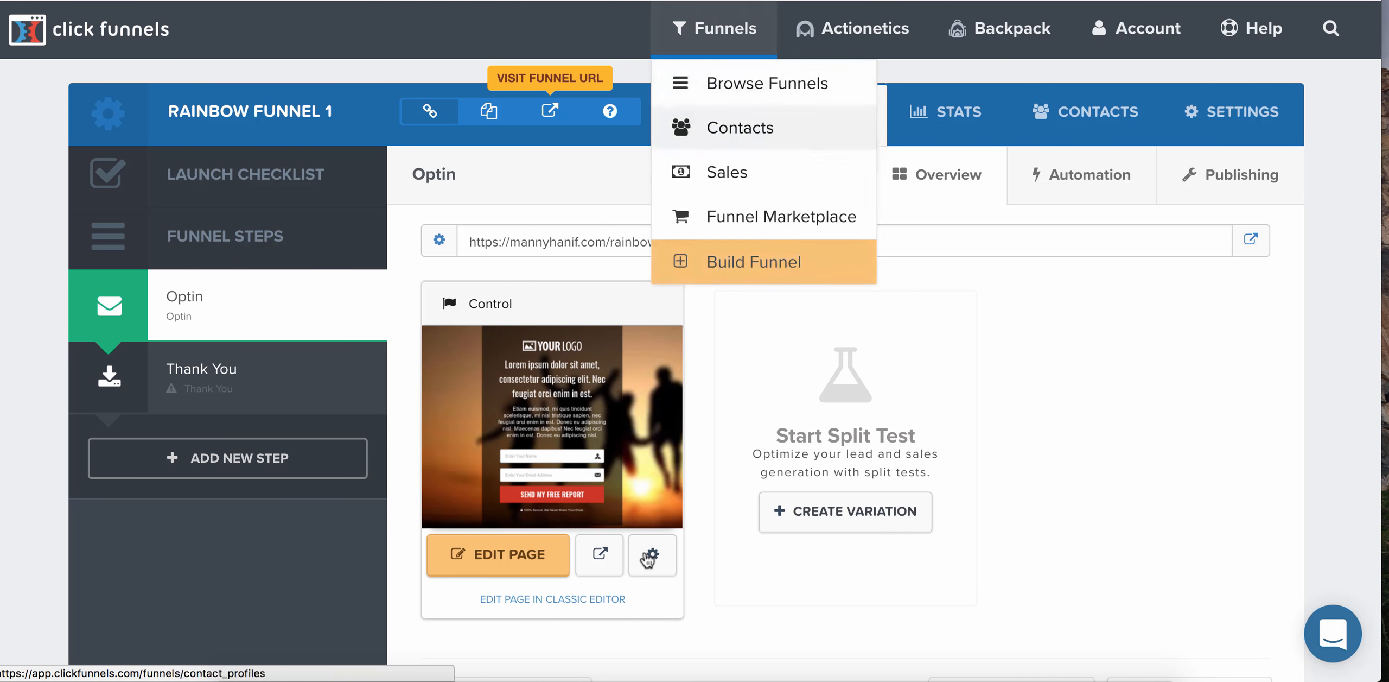
left_click(652, 554)
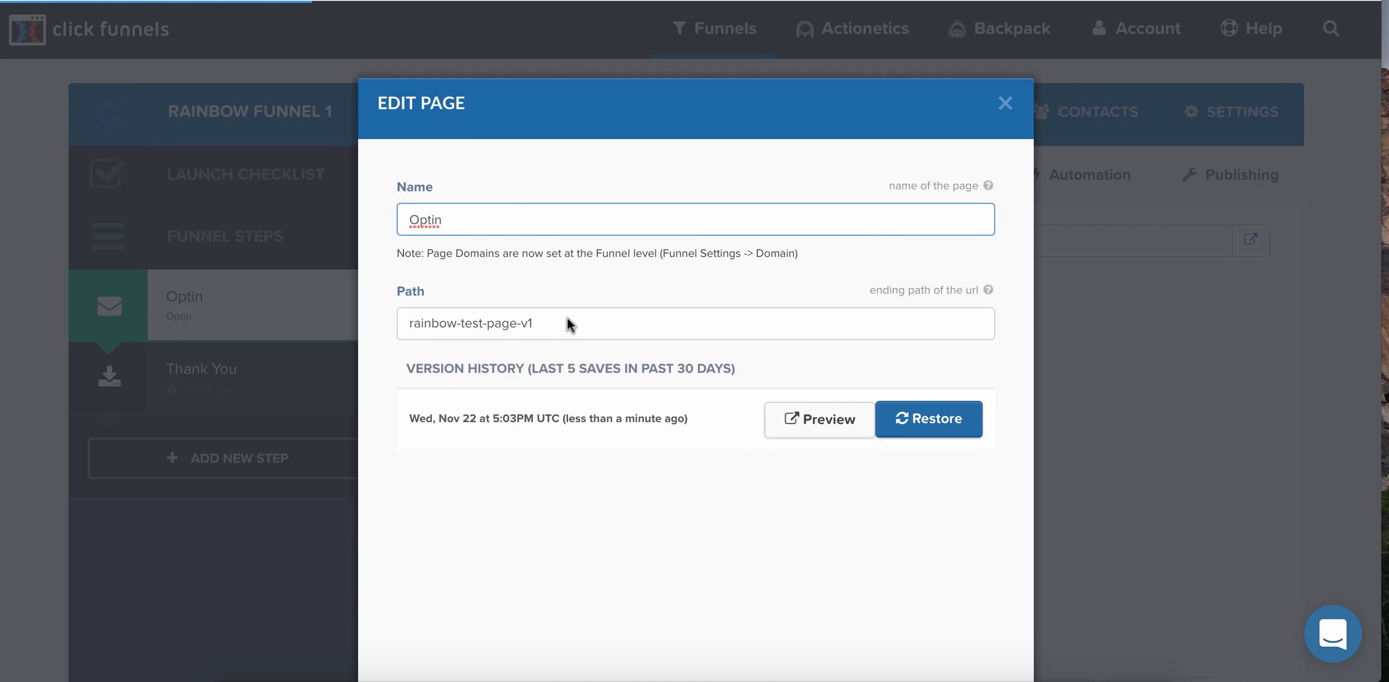
left_click(1005, 103)
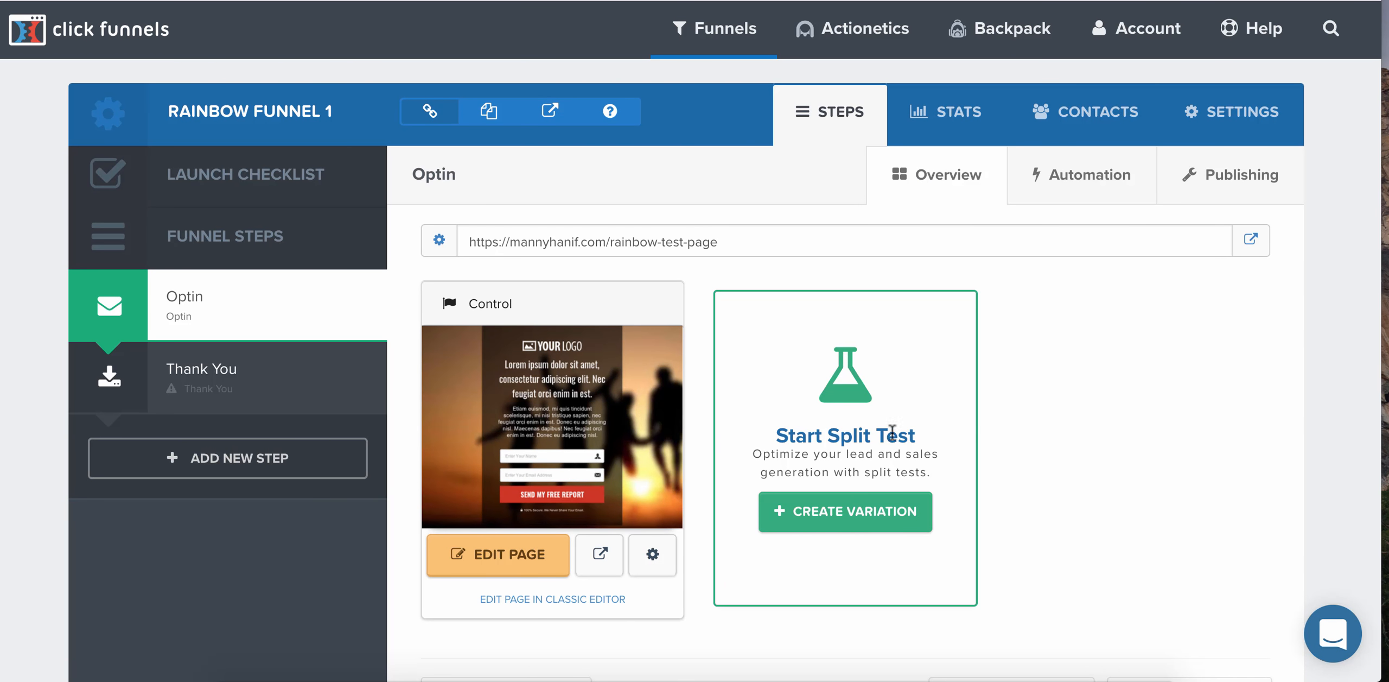
Create a split test variation of the Optin page from the Free Report Optin template, named "Optin".
left_click(866, 518)
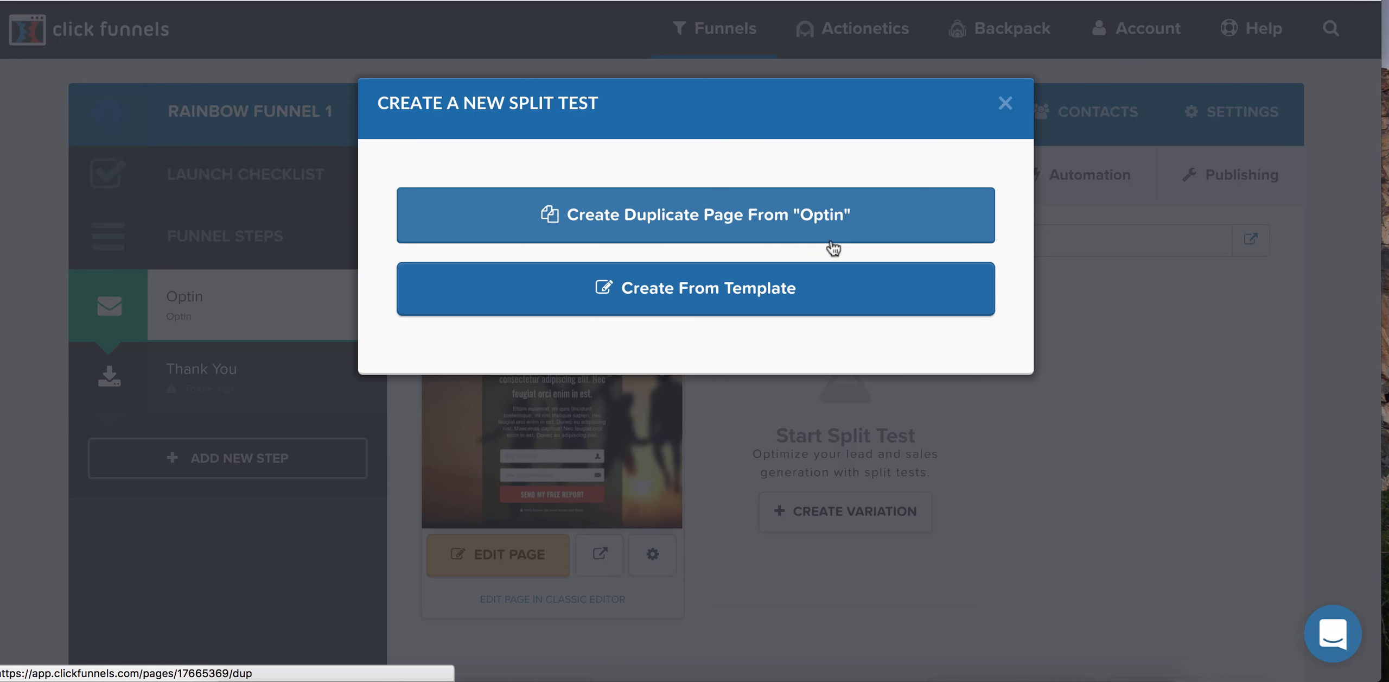
left_click(803, 298)
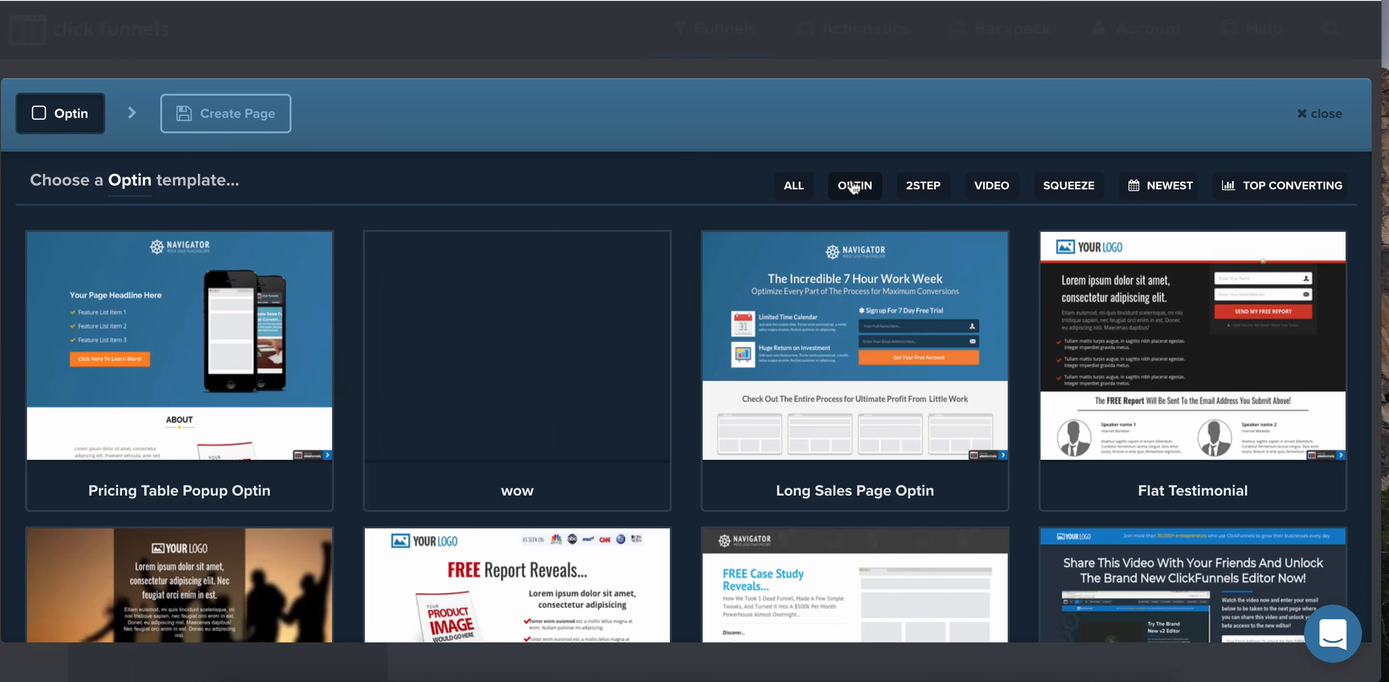
left_click(855, 185)
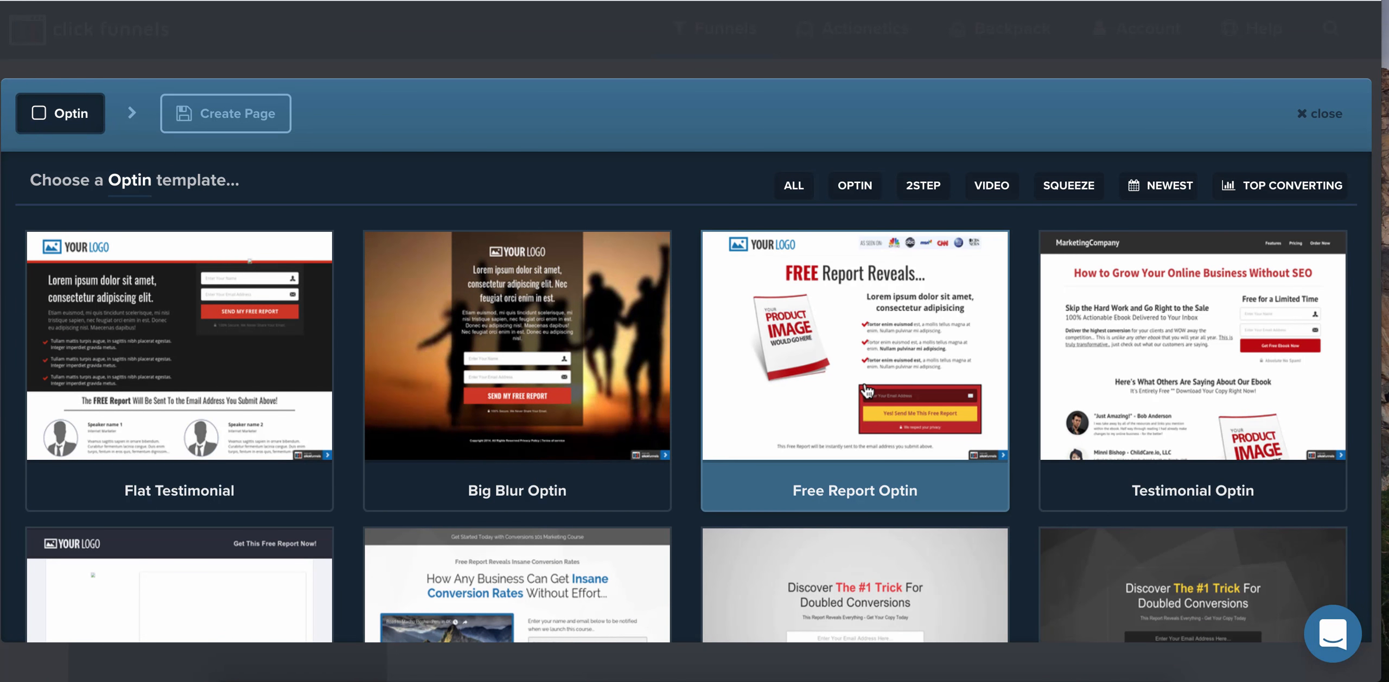
mouse_move(865, 389)
left_click(865, 326)
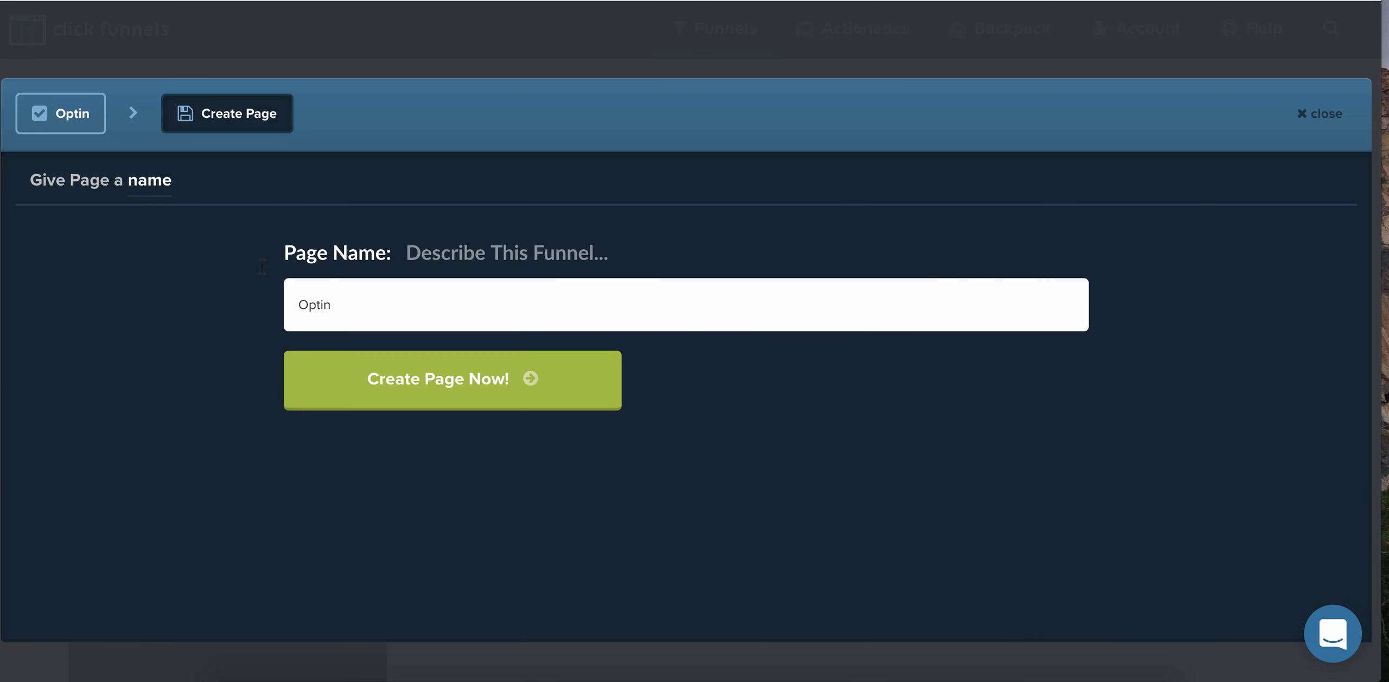
left_click(417, 387)
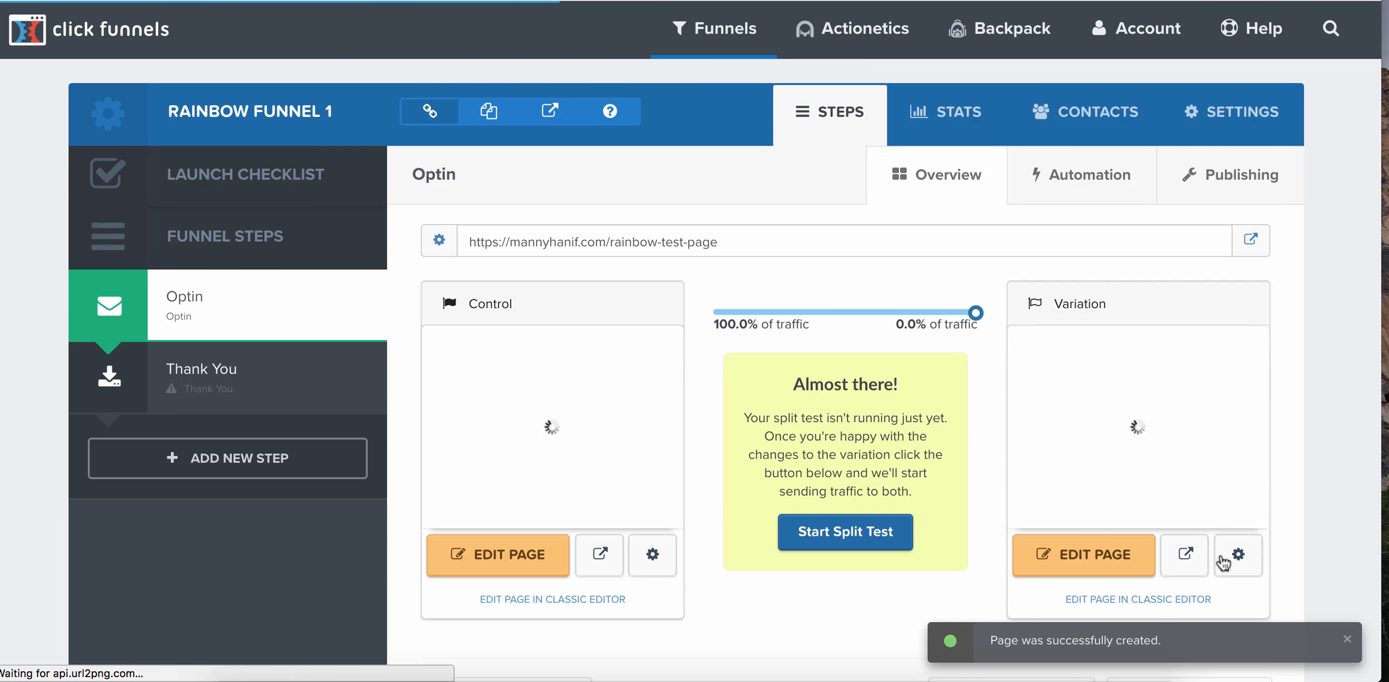
Set the Optin variation page's own path to "rainbow-test-page-v2" and update the page.
left_click(1242, 553)
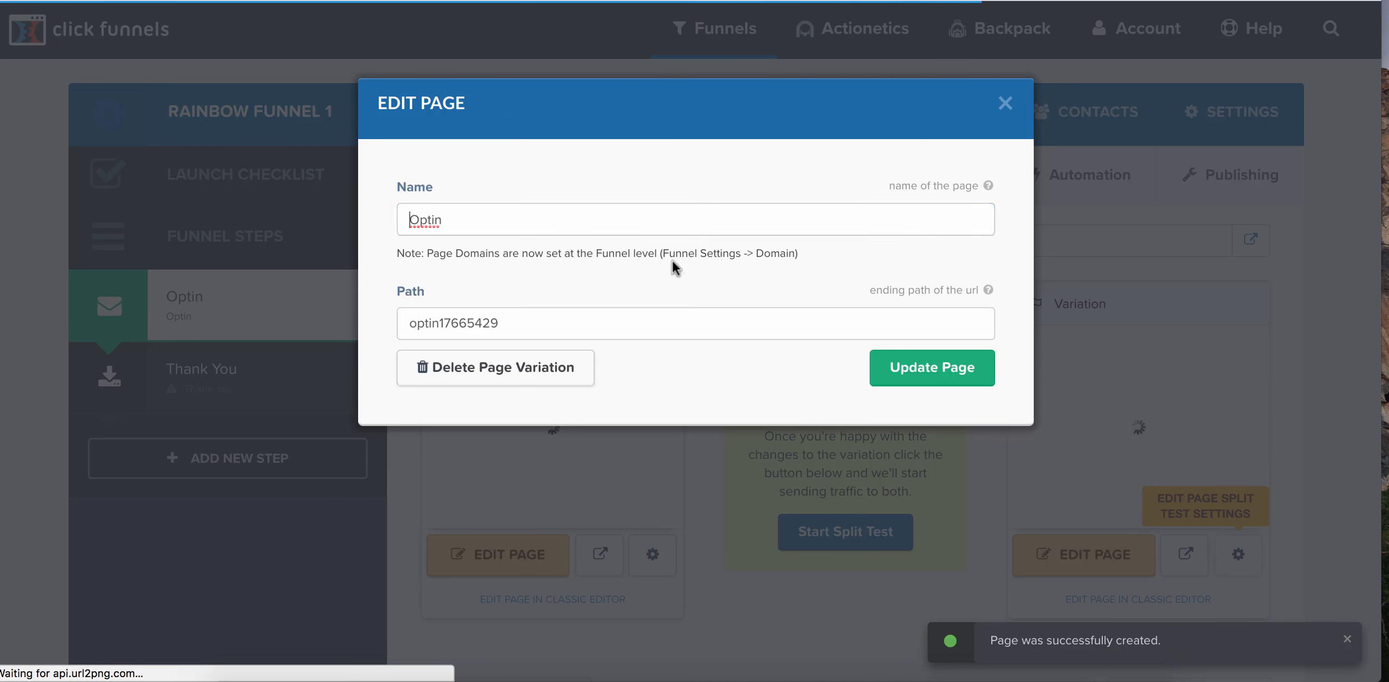
key("Tab")
type("https://mannyhanif.com/rainbow-test-page-v1")
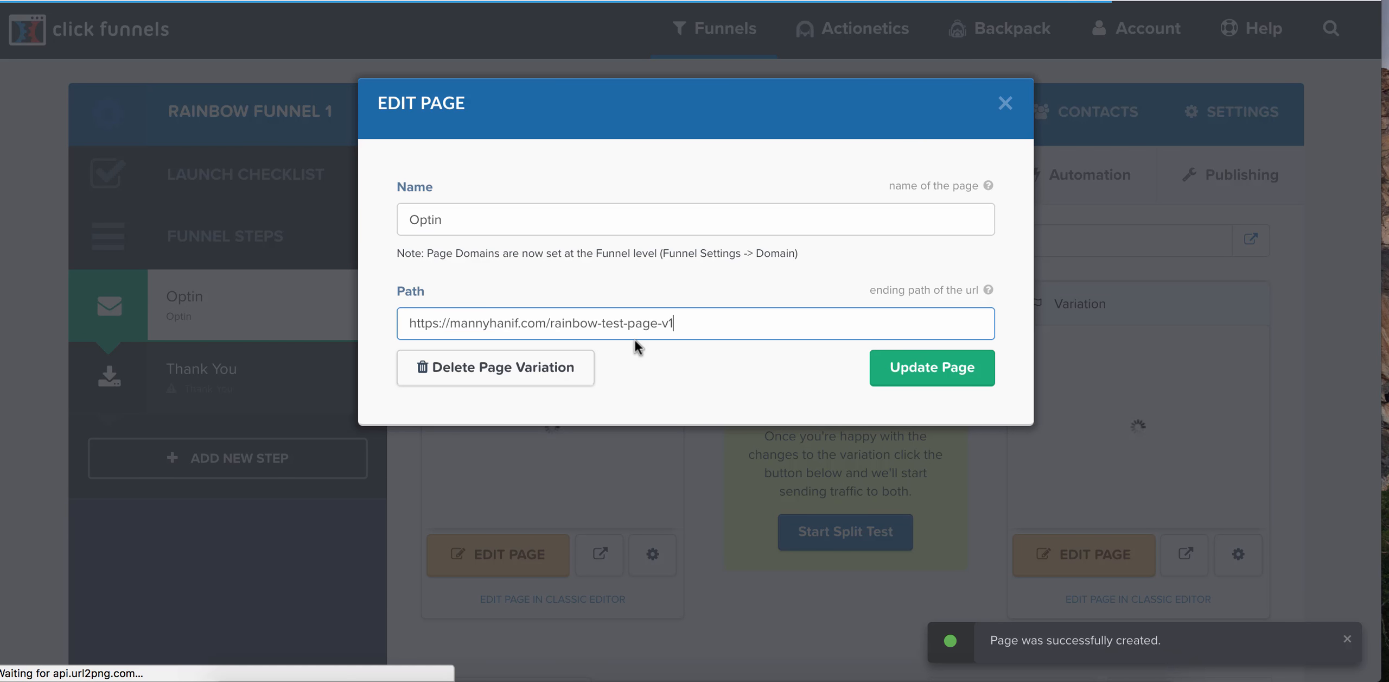
left_click_drag(521, 323, 352, 332)
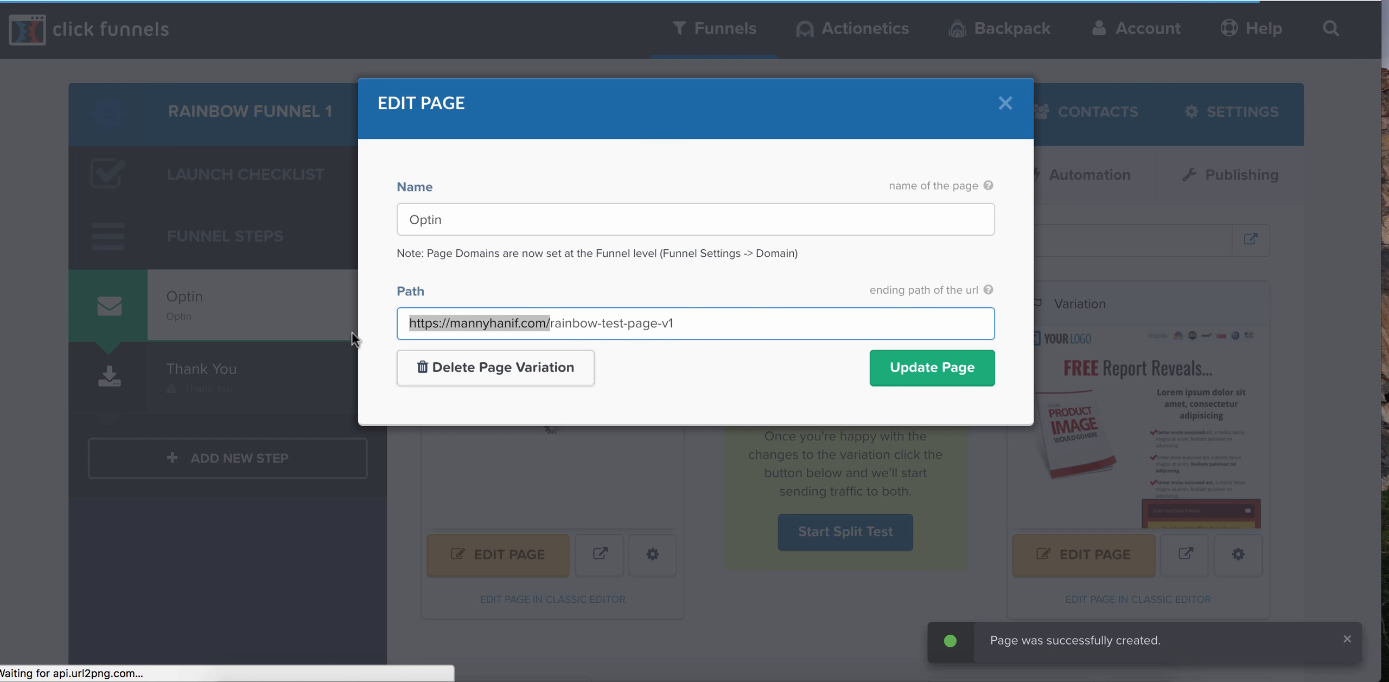
key("BackSpace")
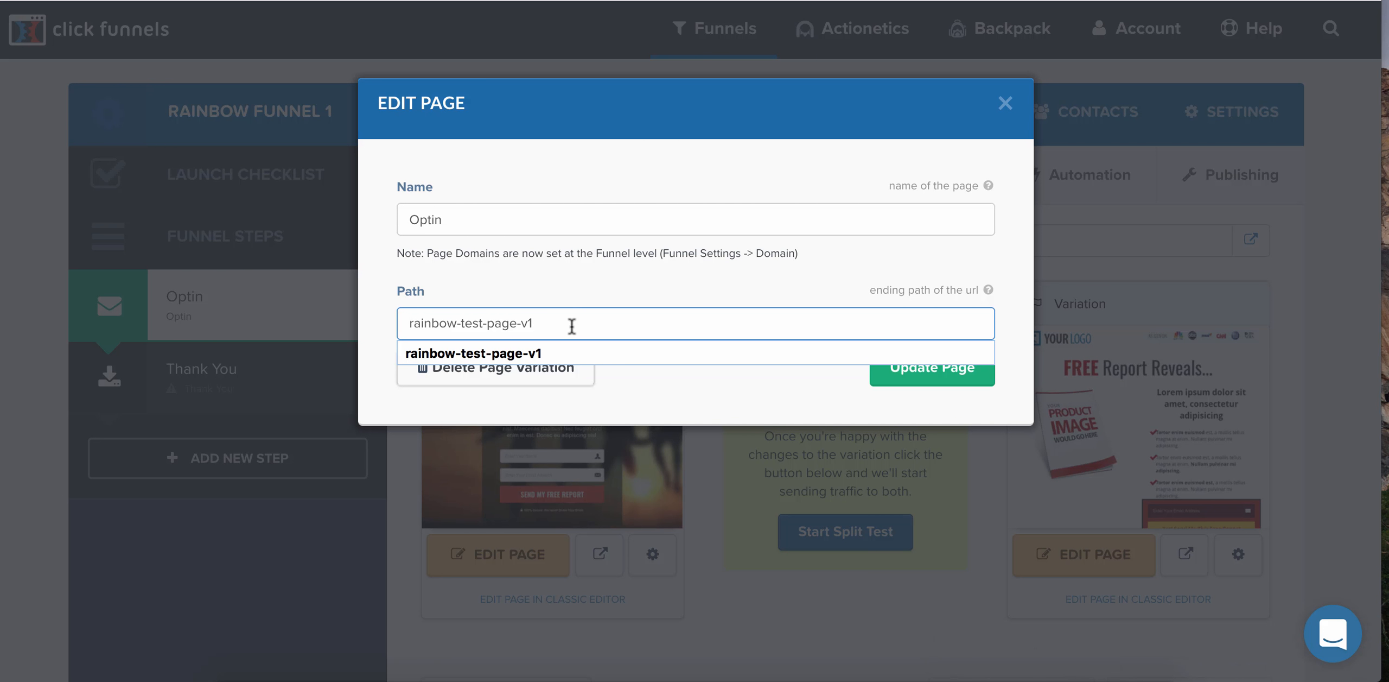
type("2")
left_click(959, 367)
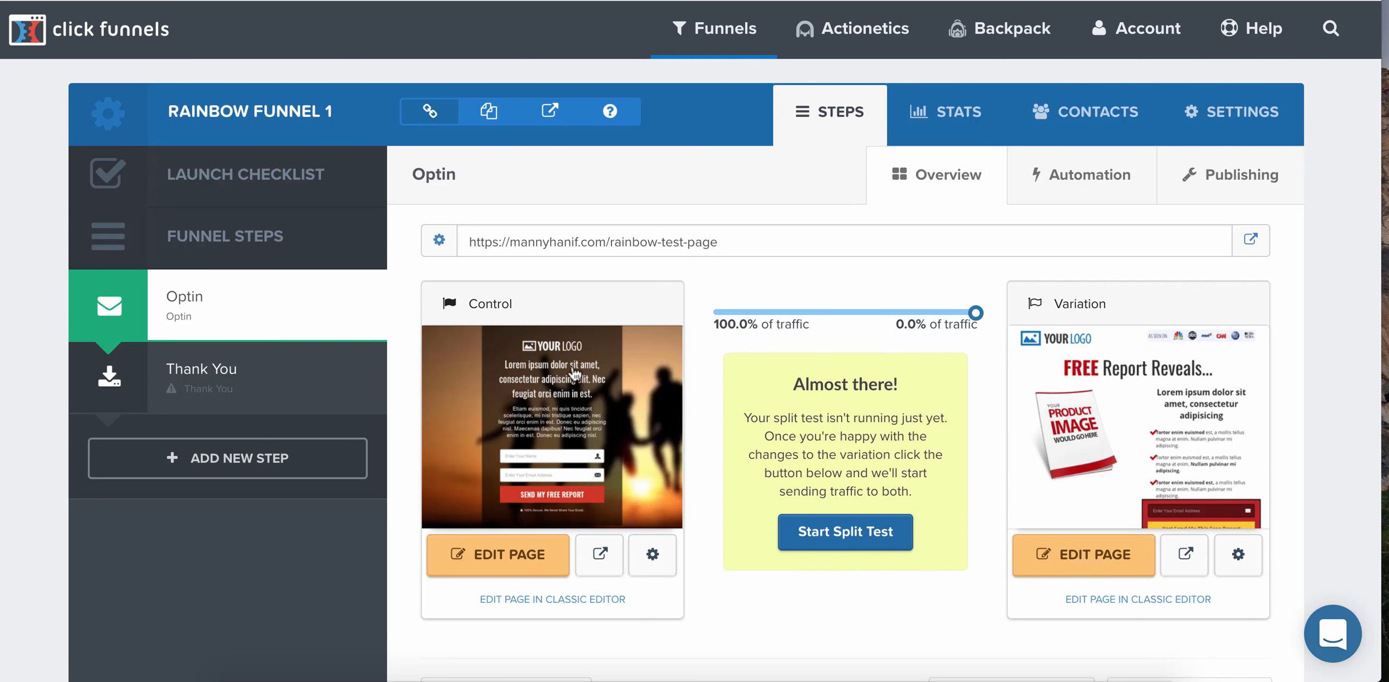
Visit the live funnel URL three times to check which Optin page version loads, closing it each time.
left_click(549, 111)
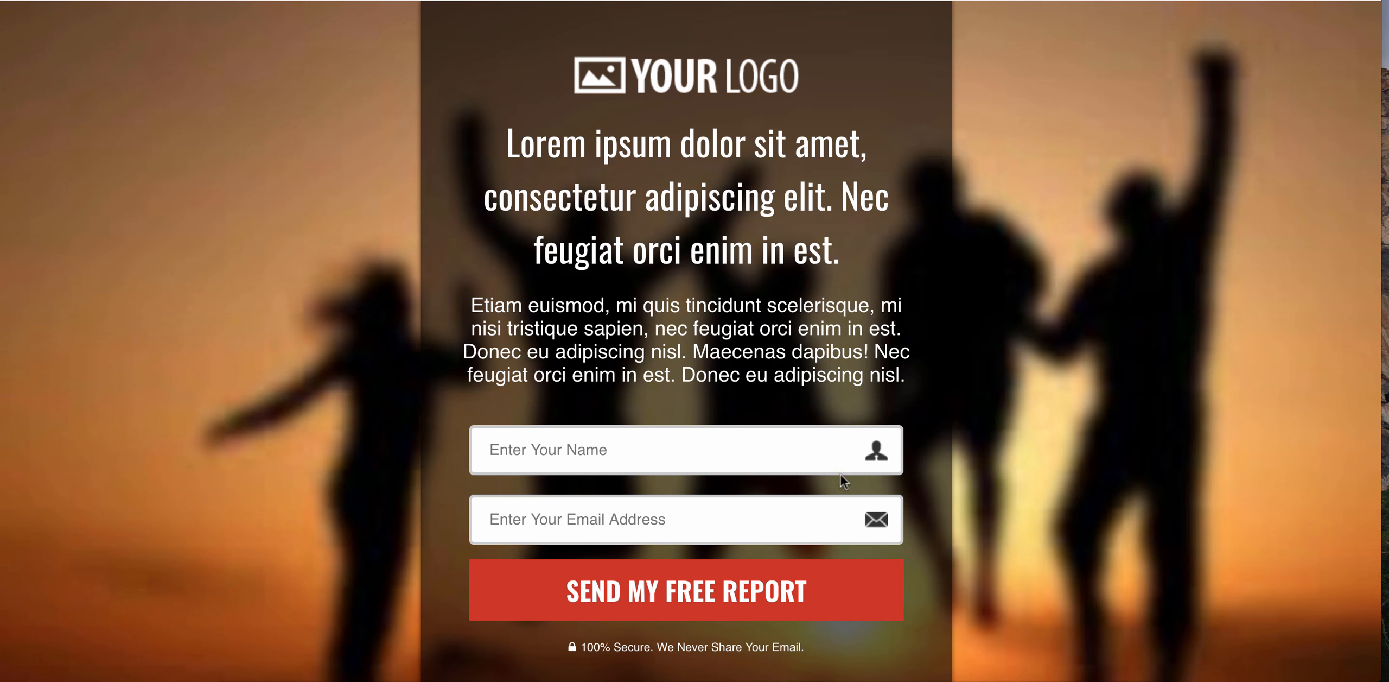
key("super+w")
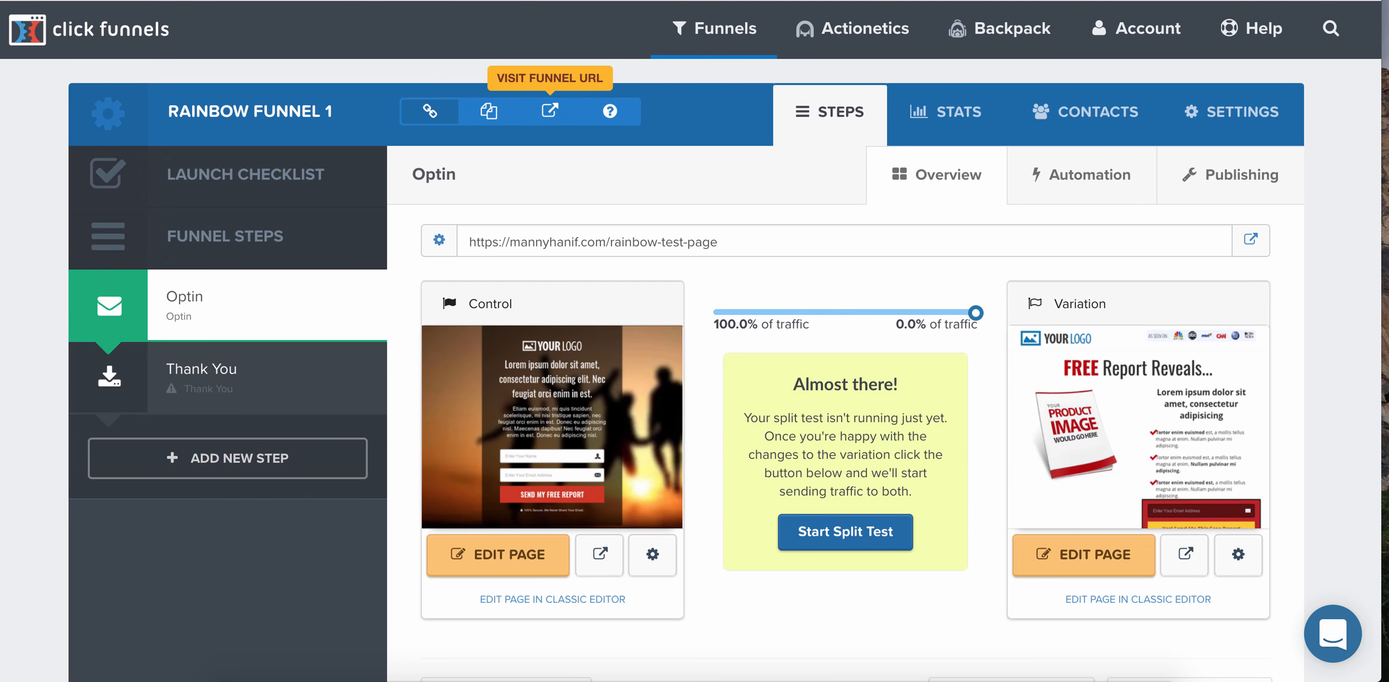
left_click(550, 111)
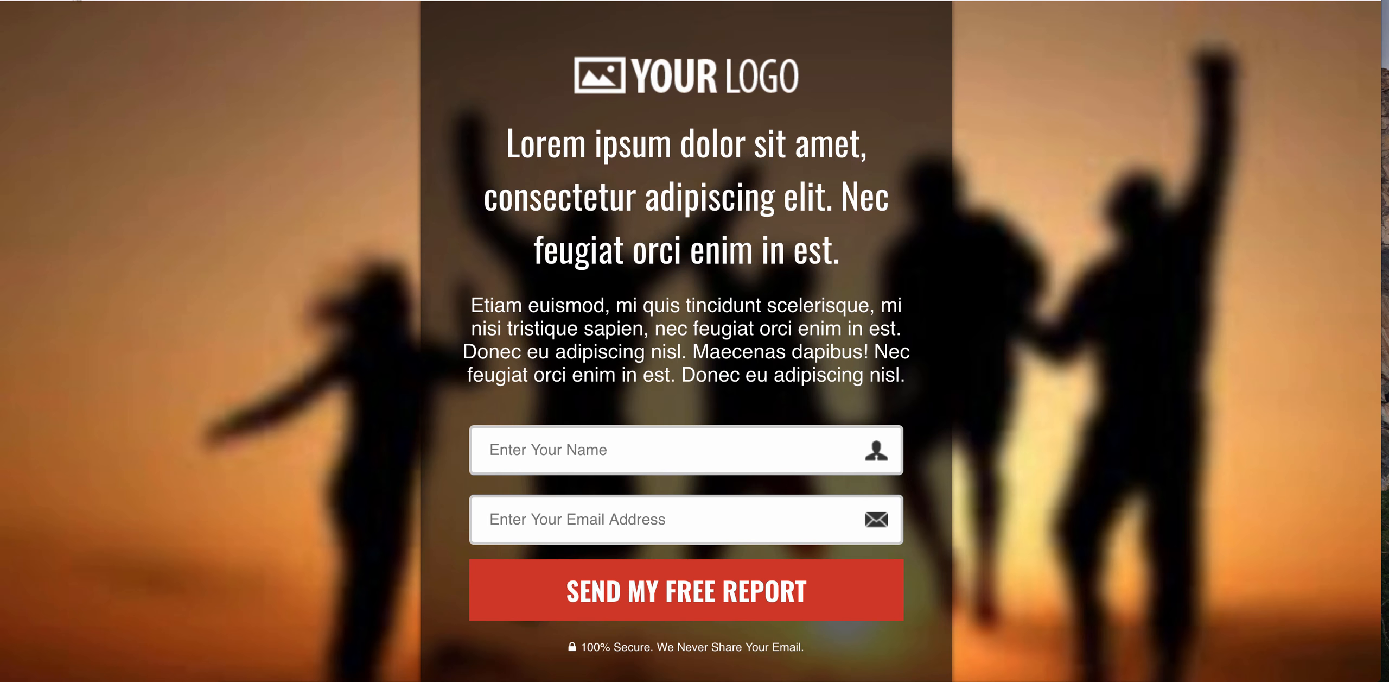
key("super+w")
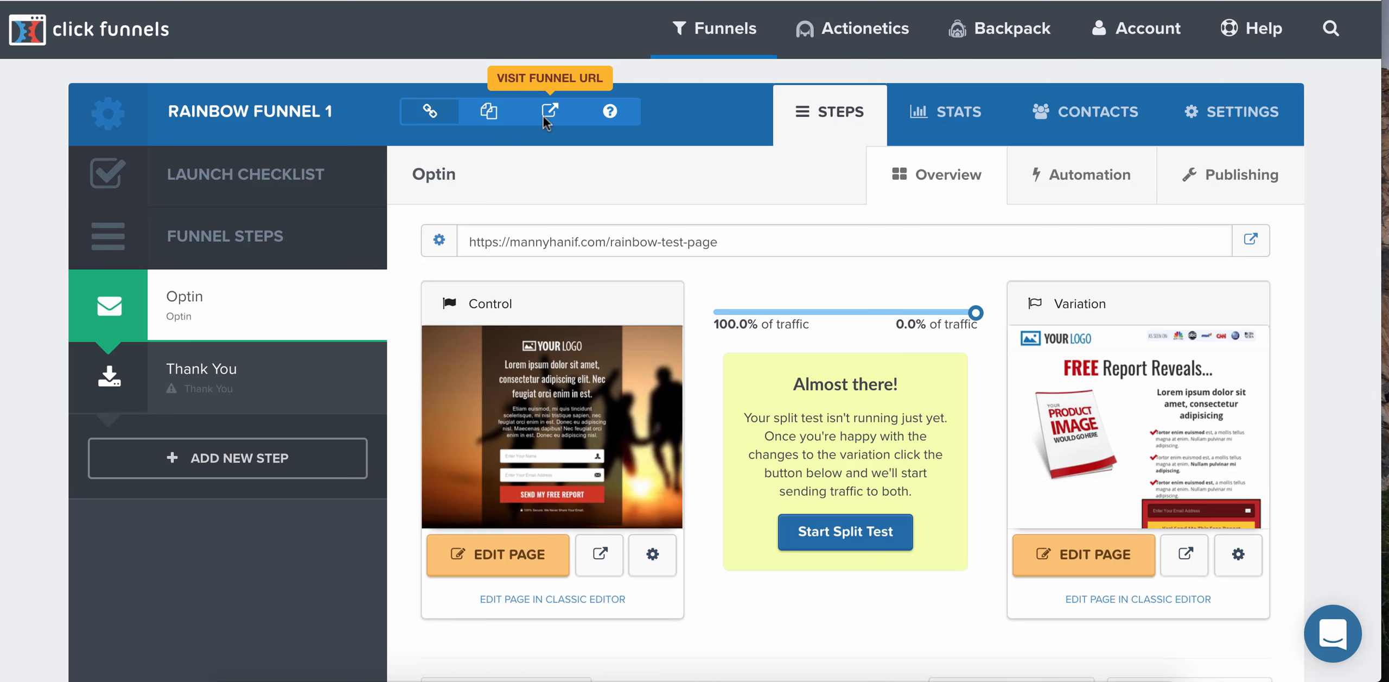
left_click(547, 114)
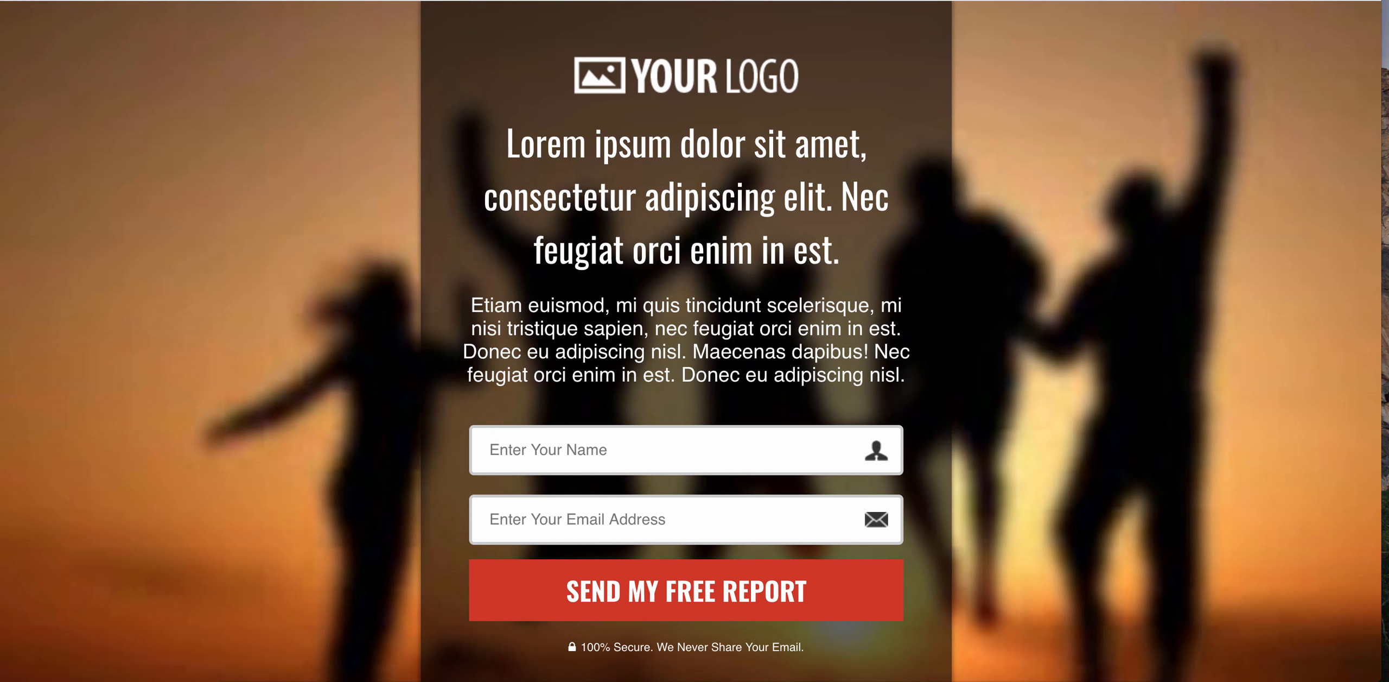
key("super+w")
Preview the Optin variation page and check its path and version history in the page settings.
left_click(1172, 504)
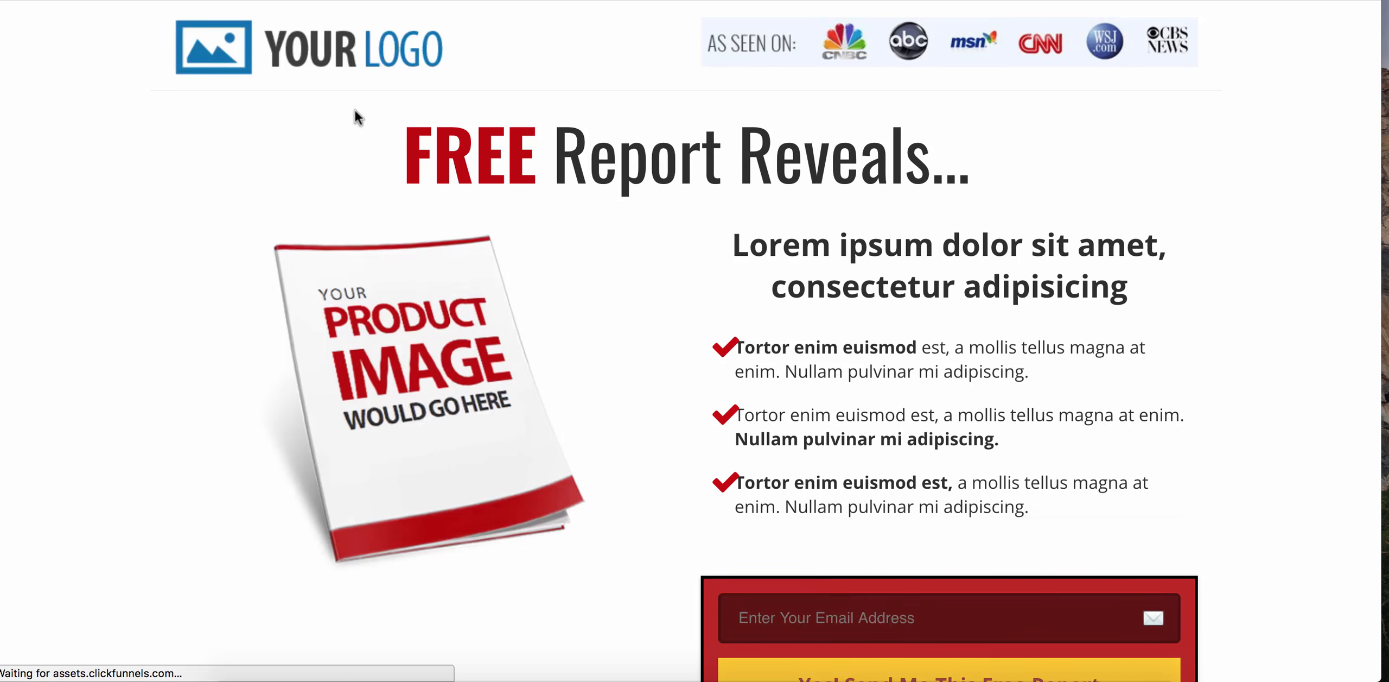
key("super+w")
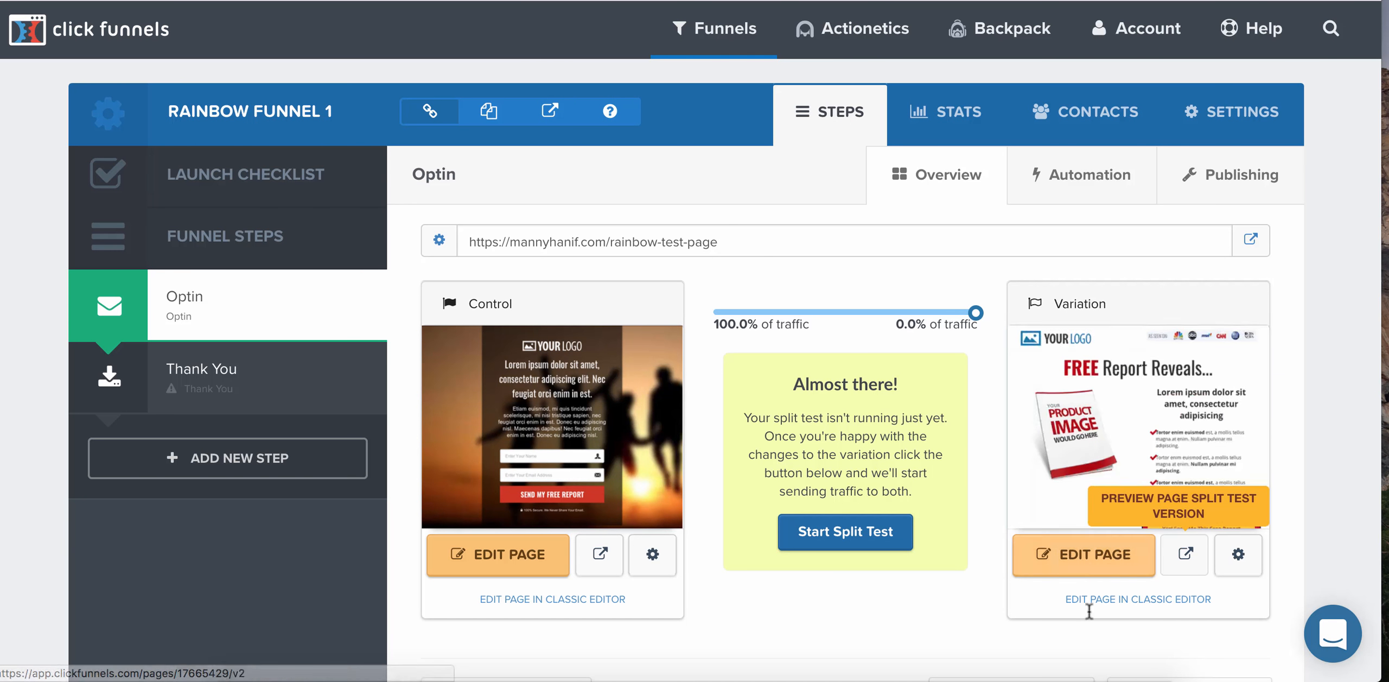
left_click(1237, 555)
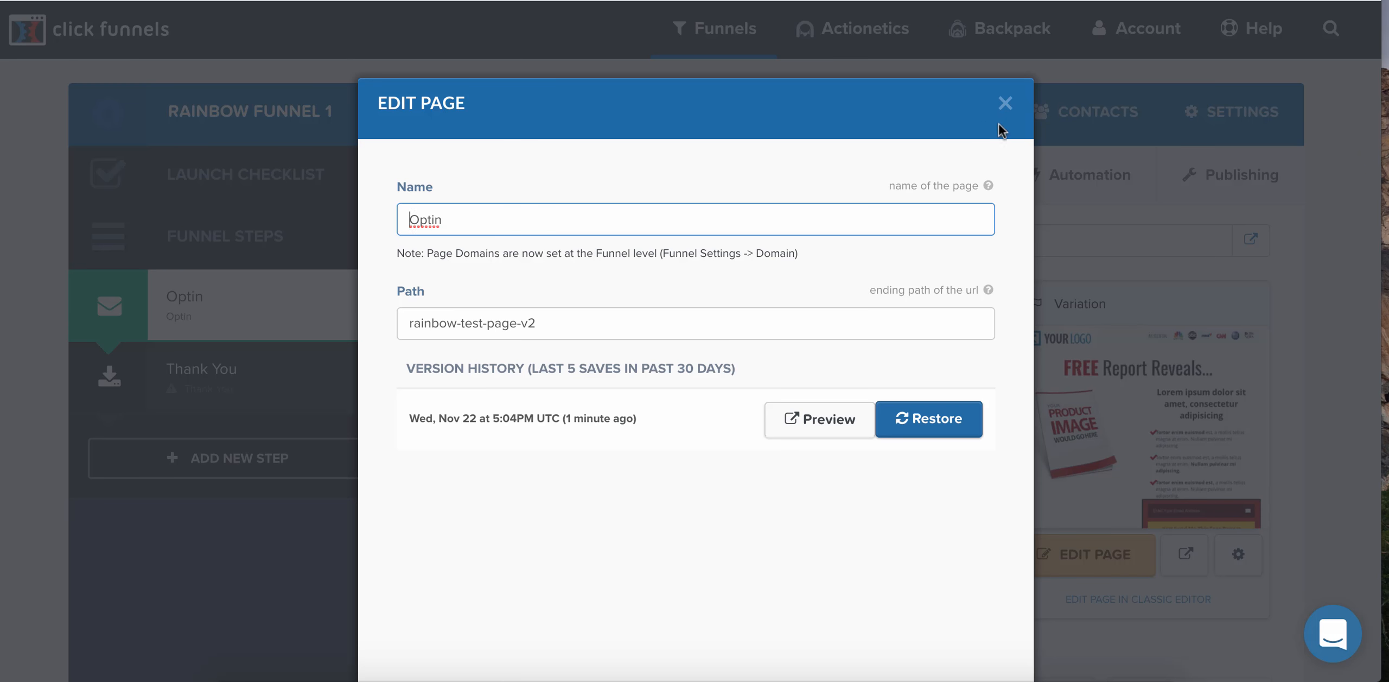
left_click(1005, 105)
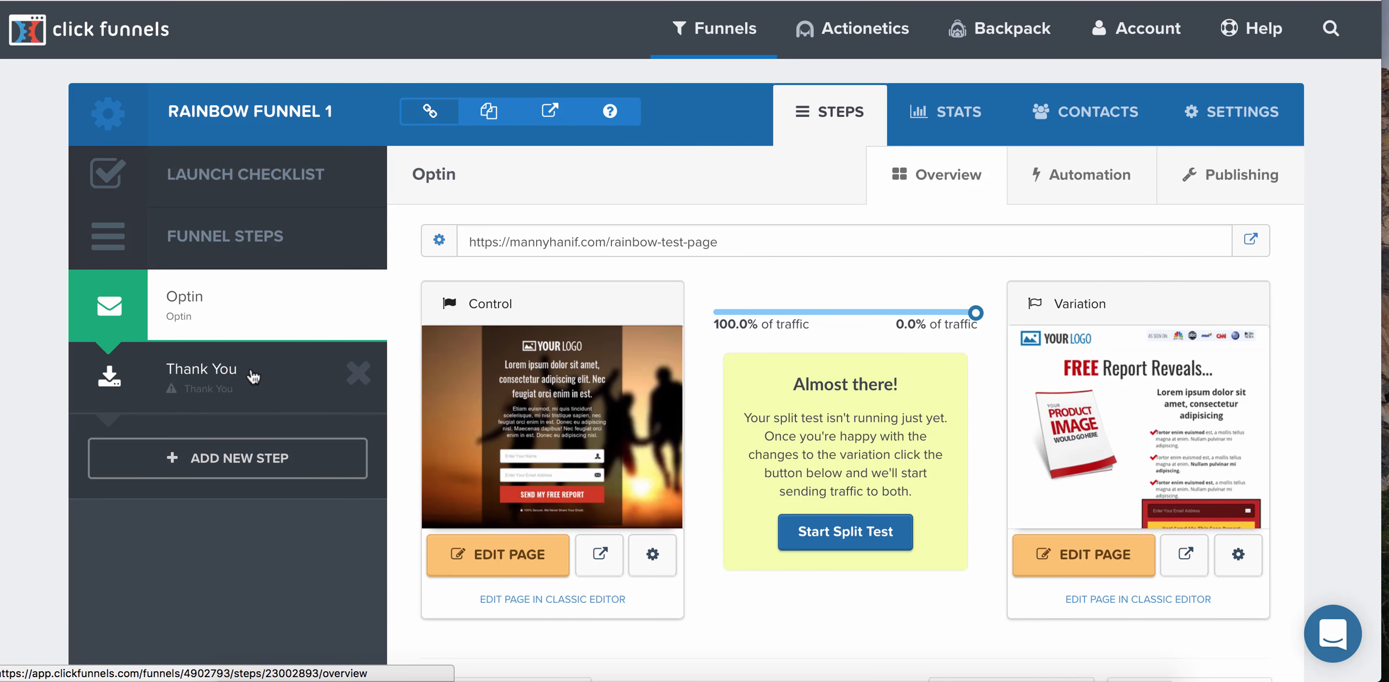
Browse the Thank You step's templates and apply the 3 Step Thank You template.
left_click(252, 375)
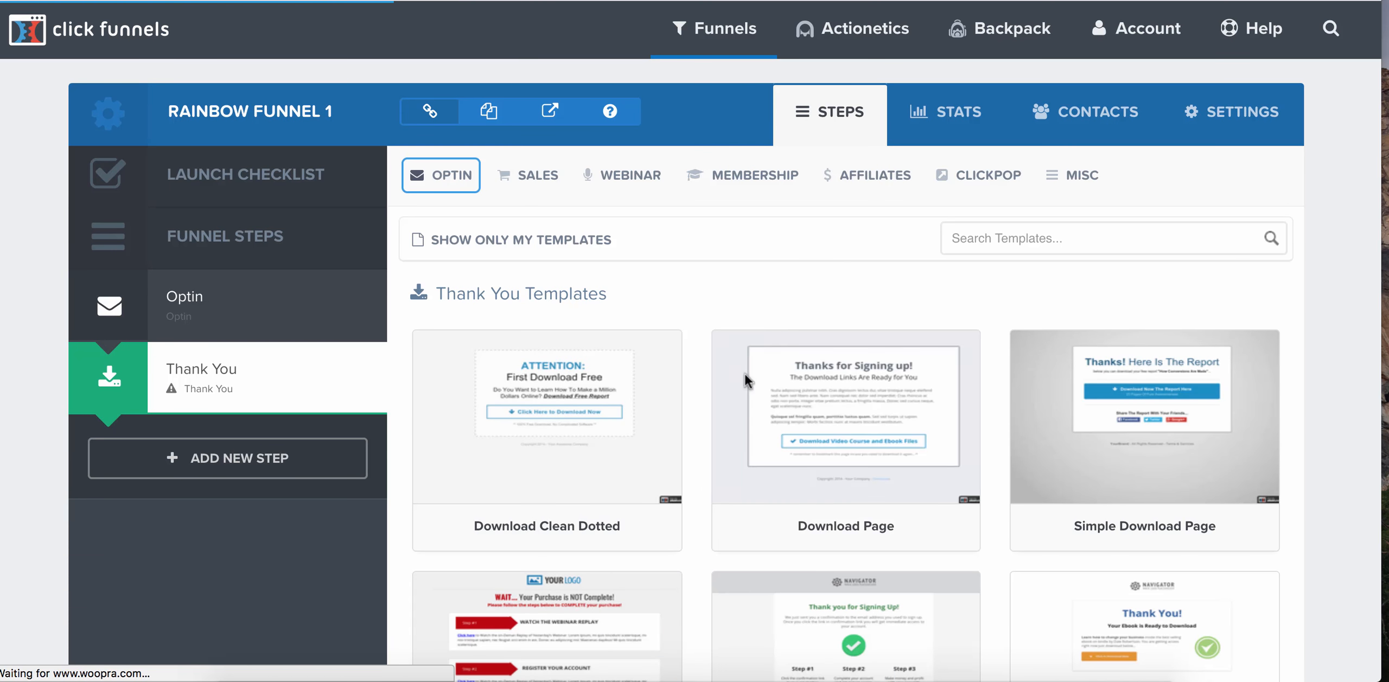
scroll(747, 383, "down", 5)
scroll(747, 382, "up", 5)
scroll(746, 386, "down", 9)
scroll(743, 388, "up", 6)
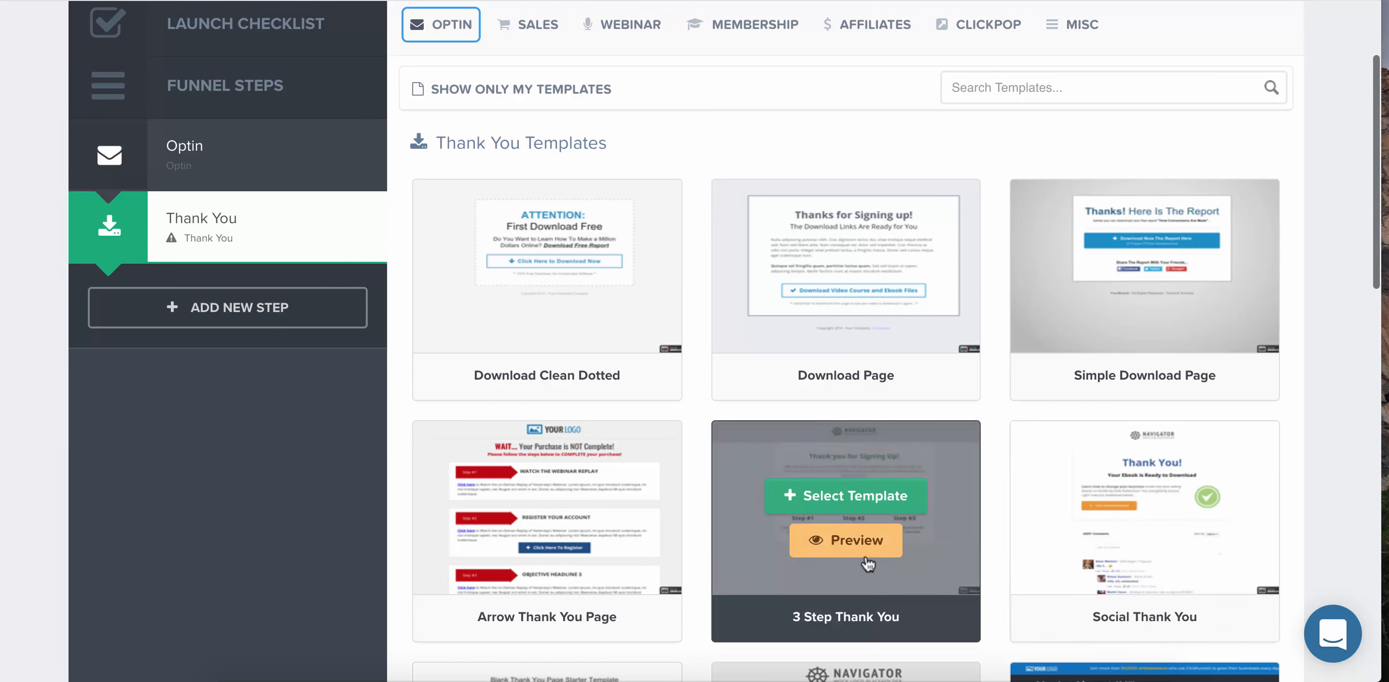
left_click(868, 502)
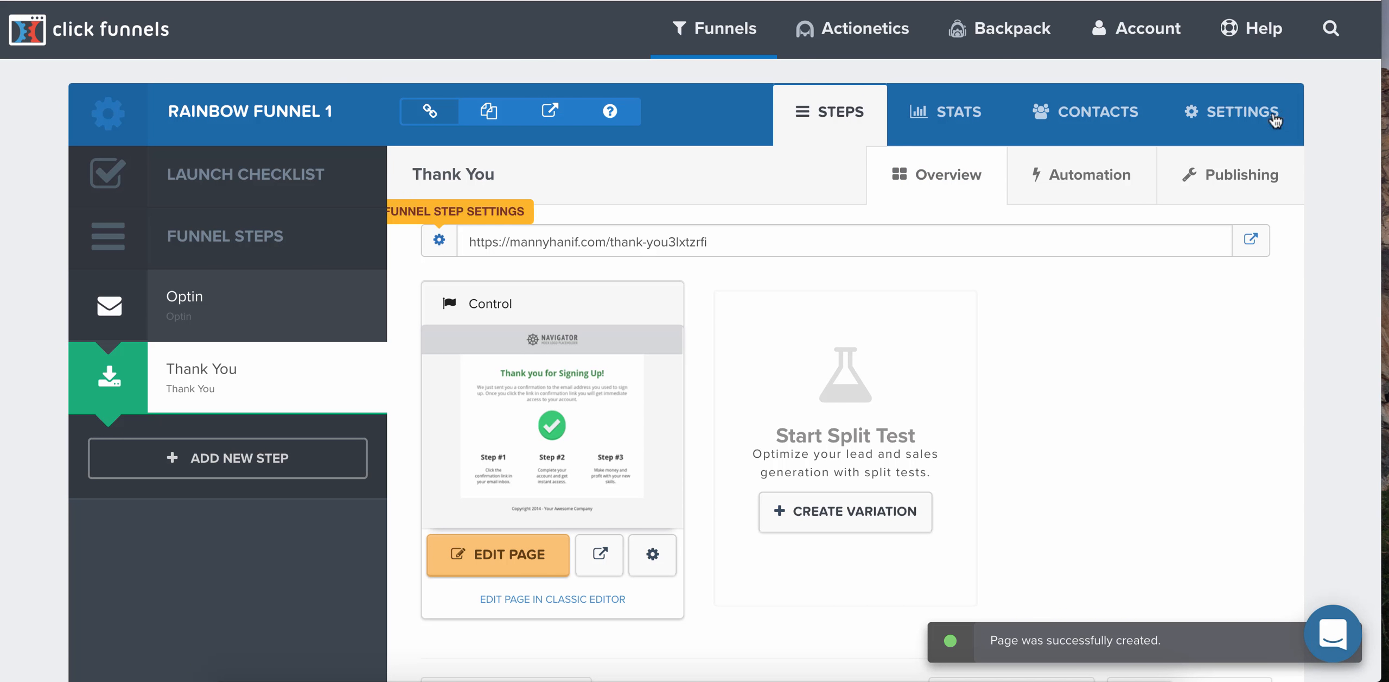
Set the Thank You funnel step's path to "thank-page-rainbow" and update the funnel step.
left_click(1255, 115)
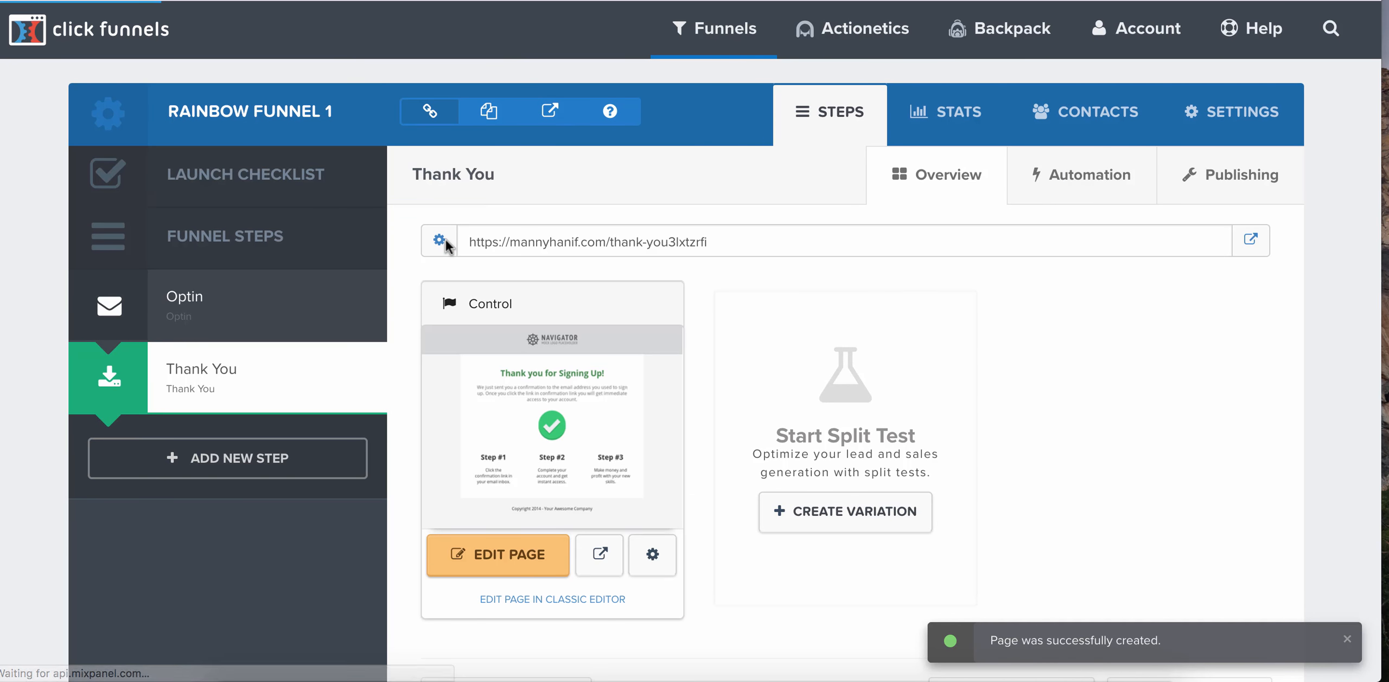
left_click(439, 242)
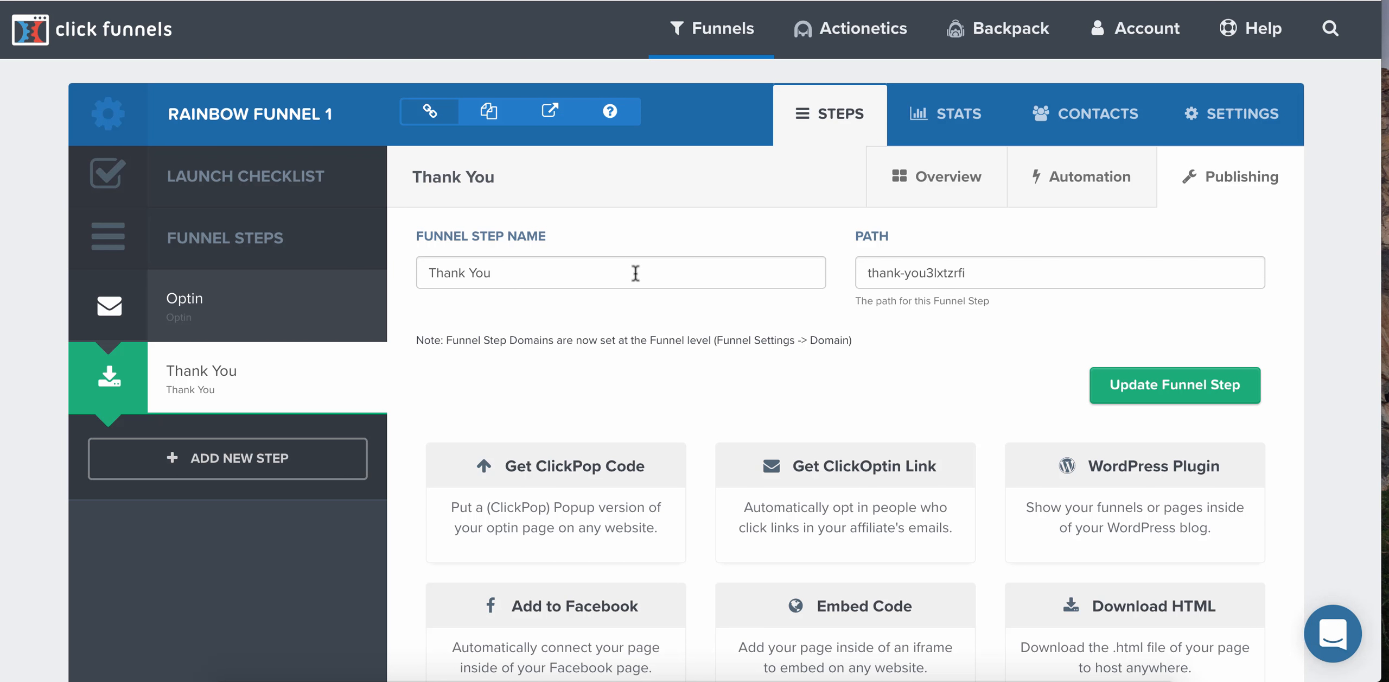
key("Tab")
type("thank-page-rainbow")
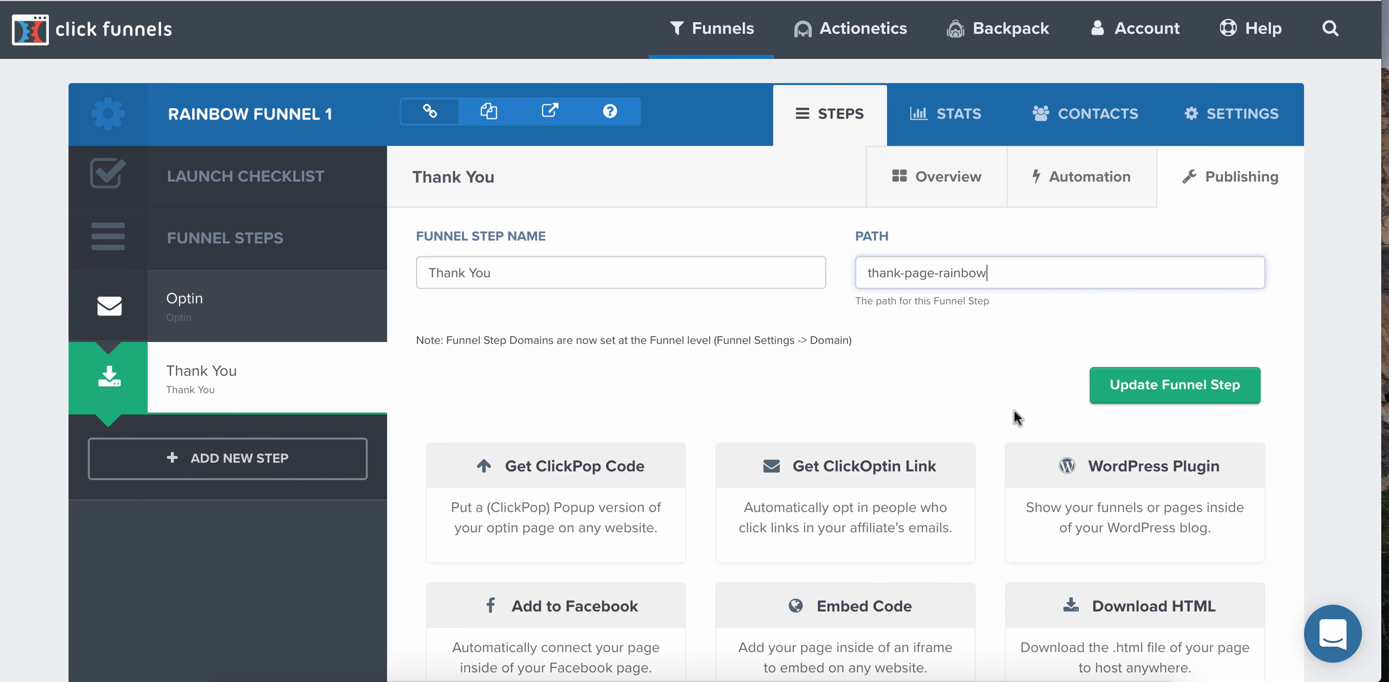
key("super+a")
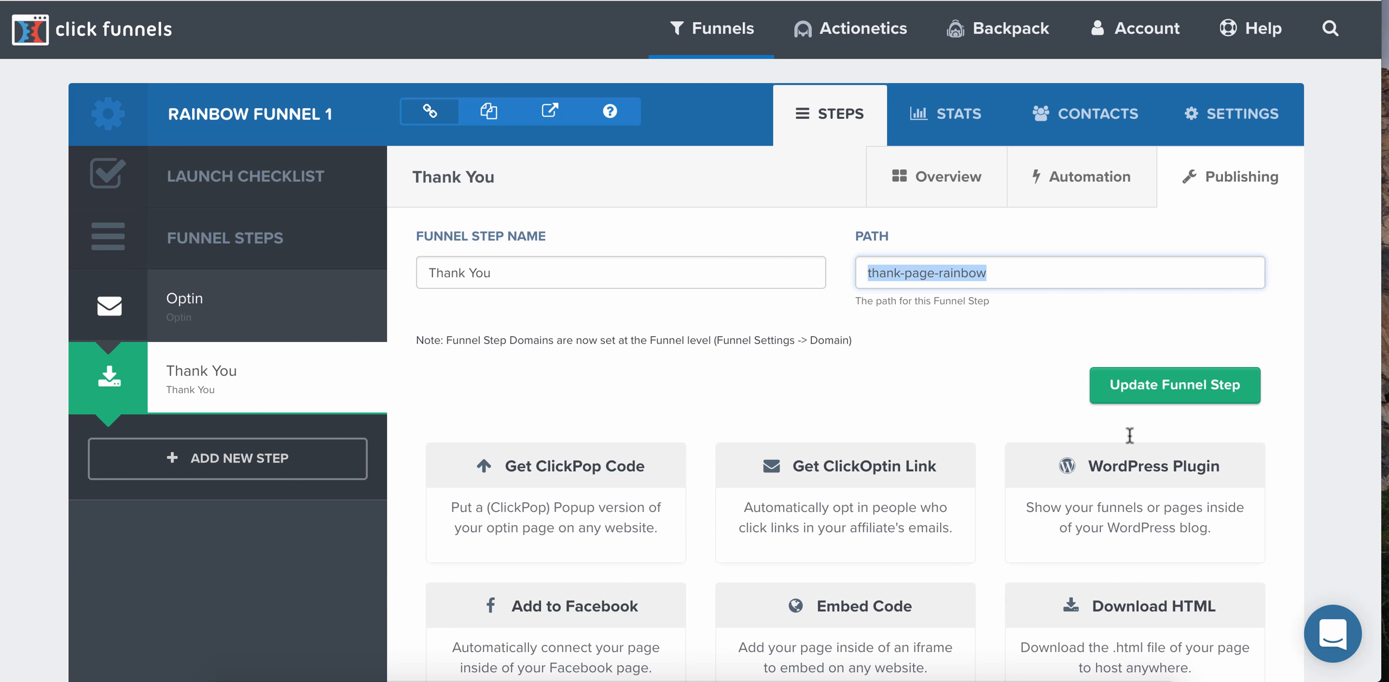
left_click(1198, 386)
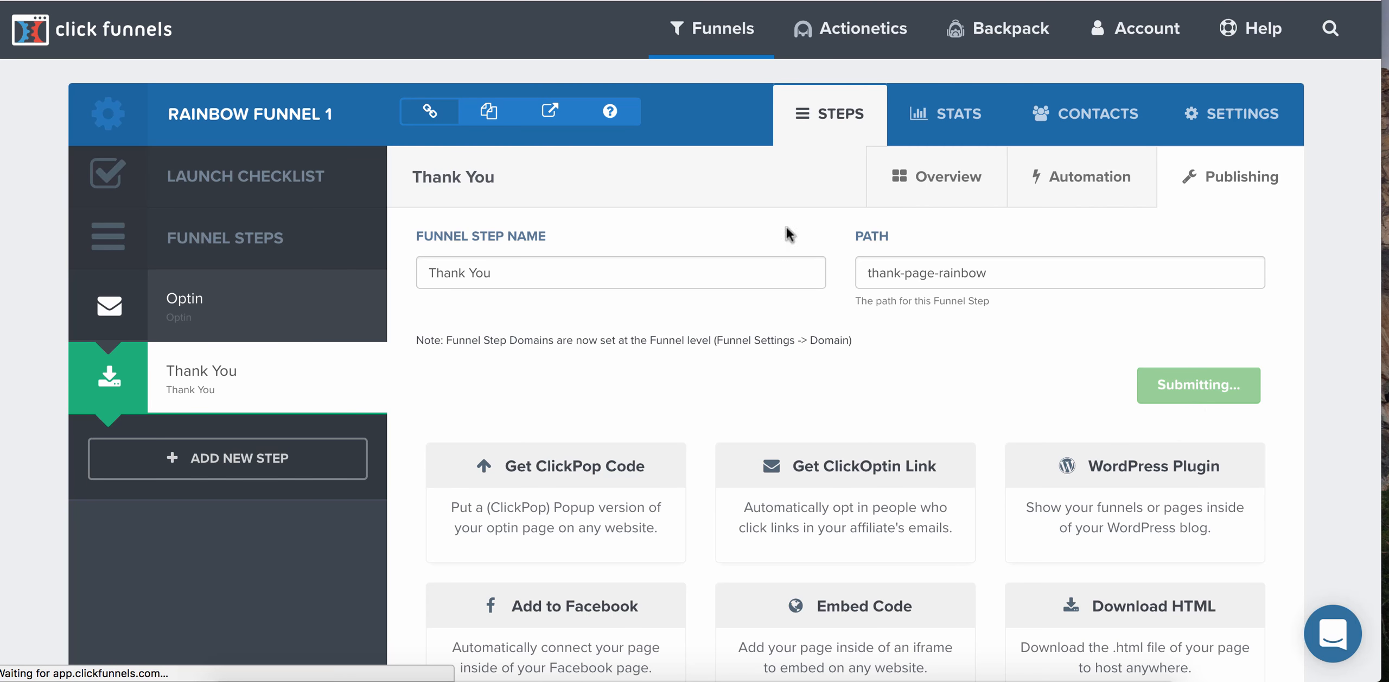
Set the Thank You control page's own path to "thank-page-rainbow-1" and update the page.
scroll(619, 484, "down", 2)
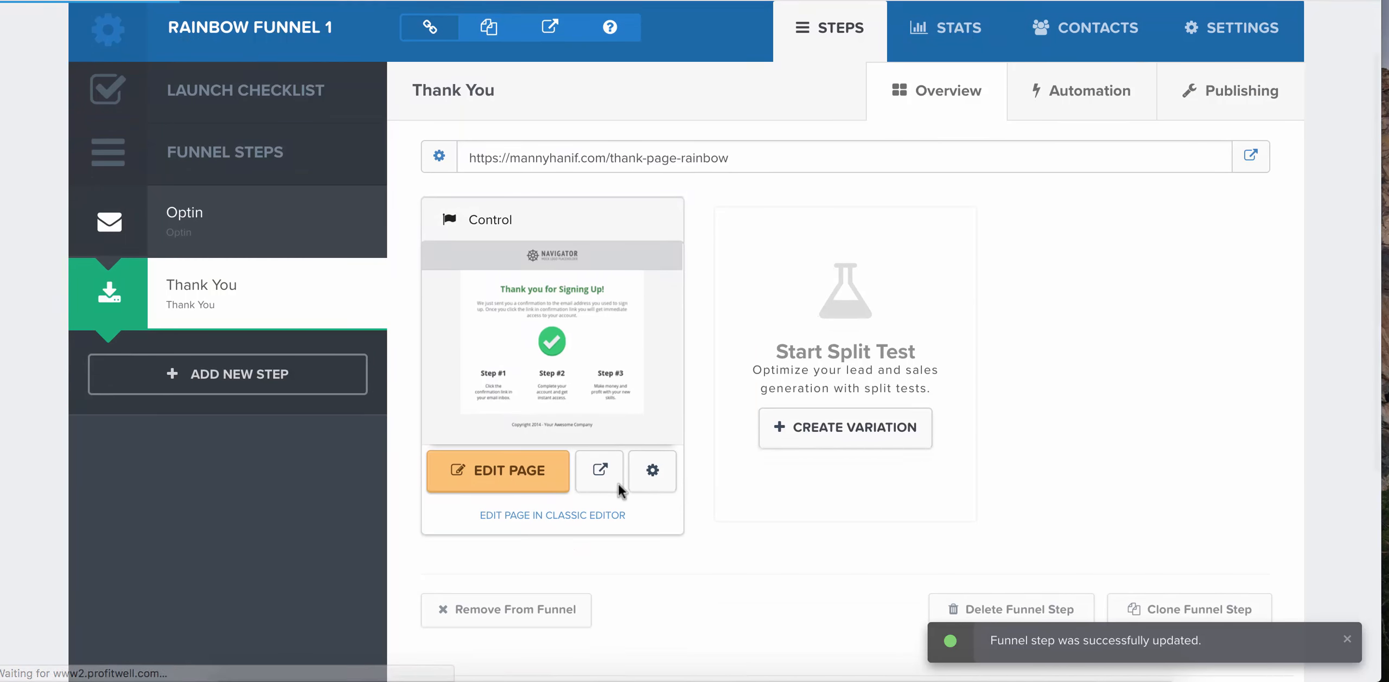
left_click(663, 480)
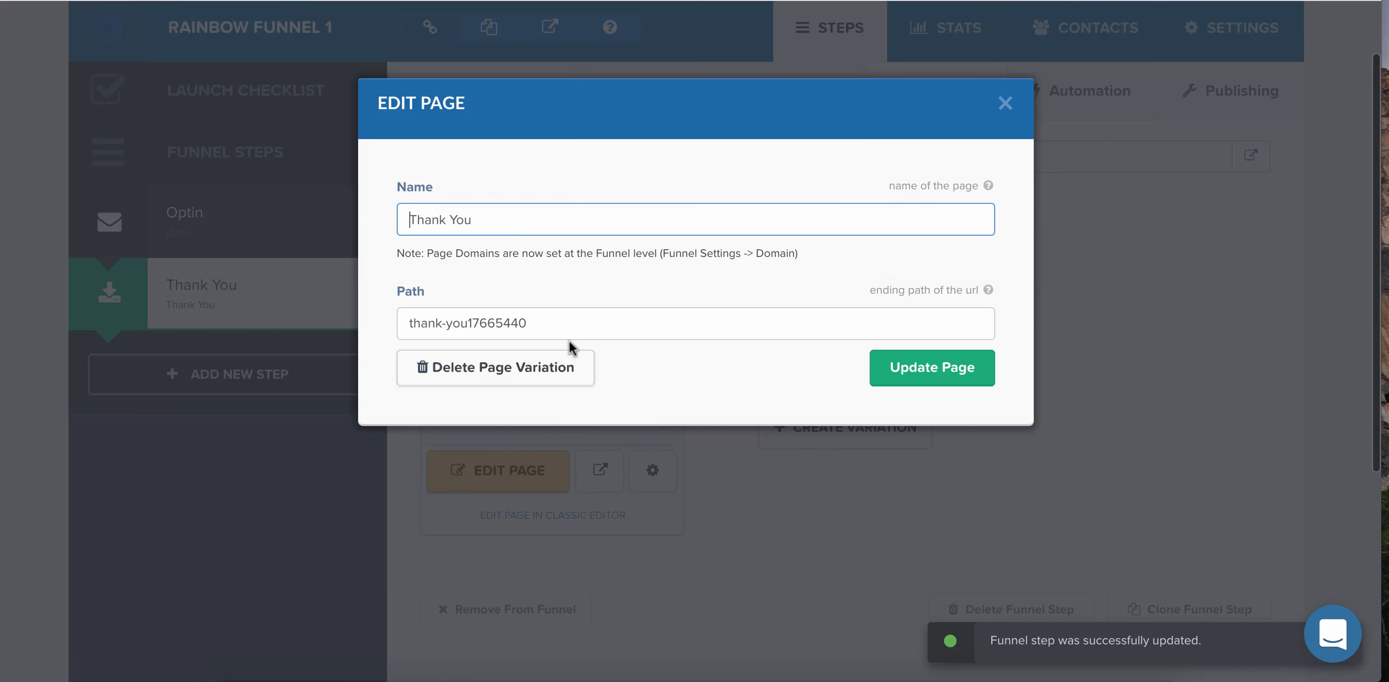
key("Tab")
type("thank-page-rainbow")
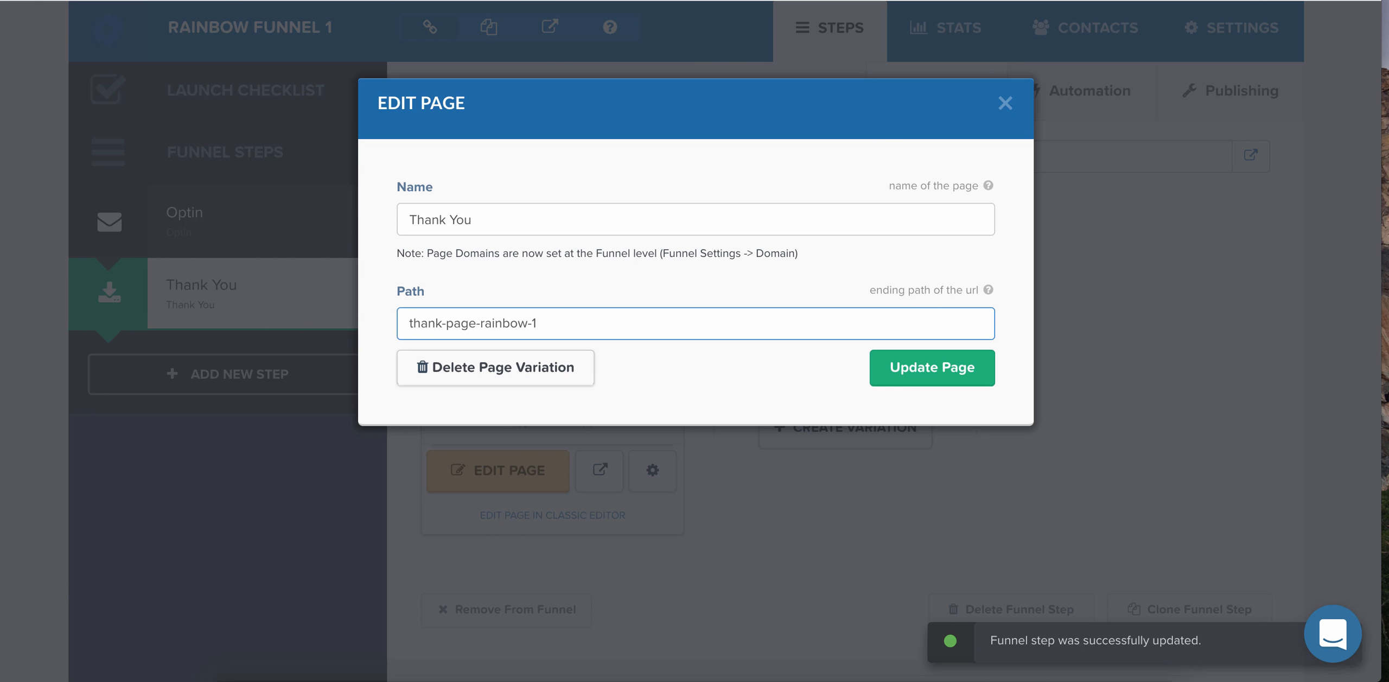
left_click(957, 382)
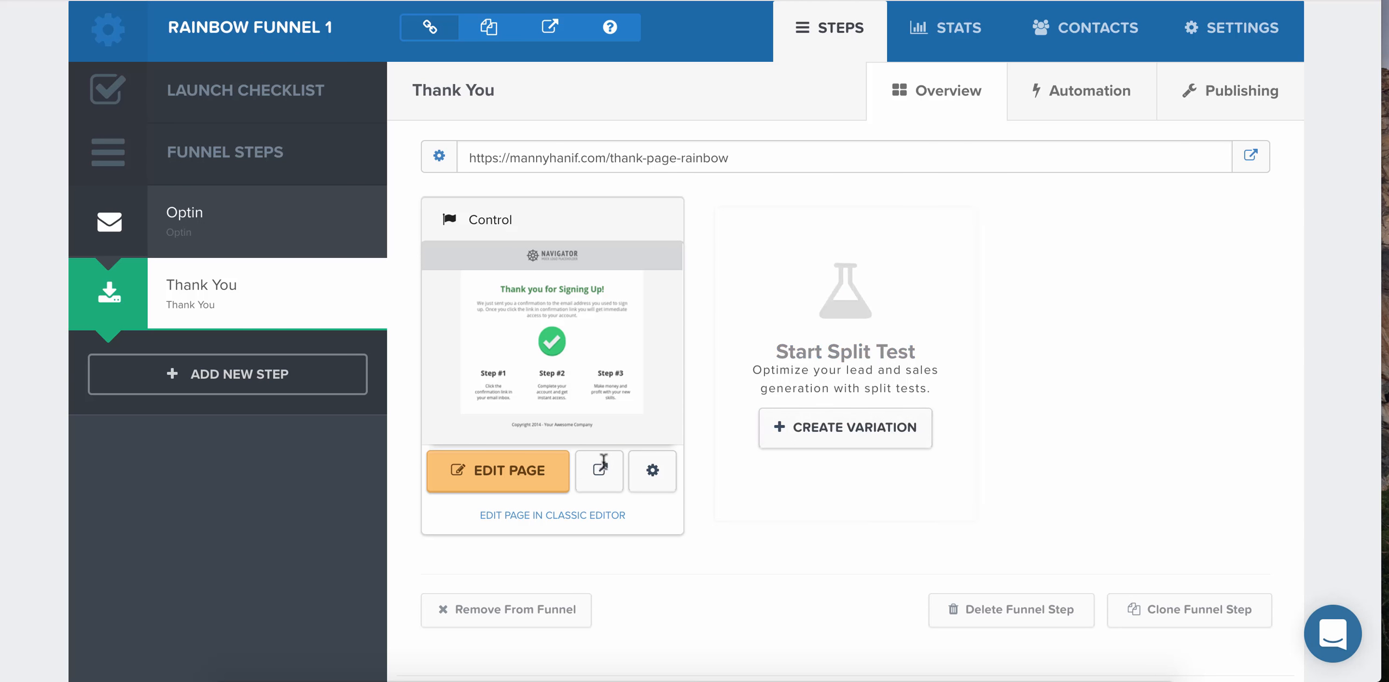
Preview the Thank You control page twice to check how it displays, closing it each time.
left_click(600, 470)
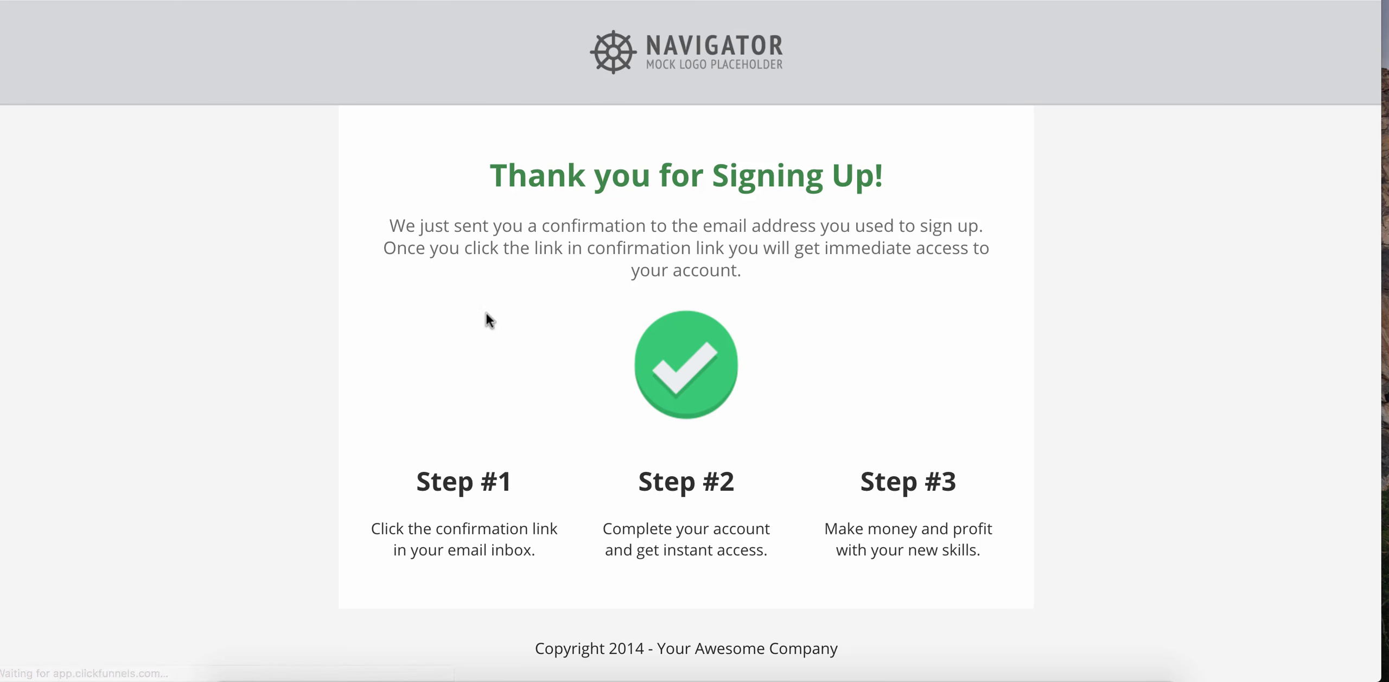
key("super+w")
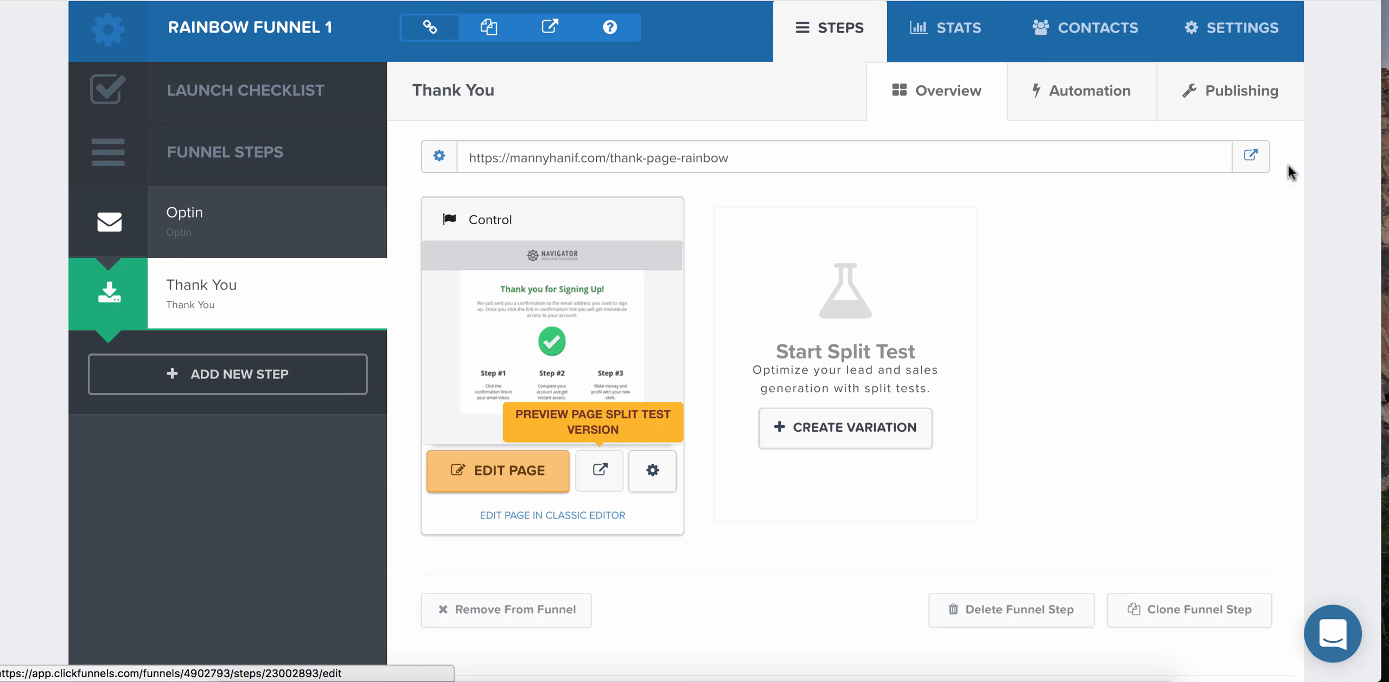
left_click(617, 123)
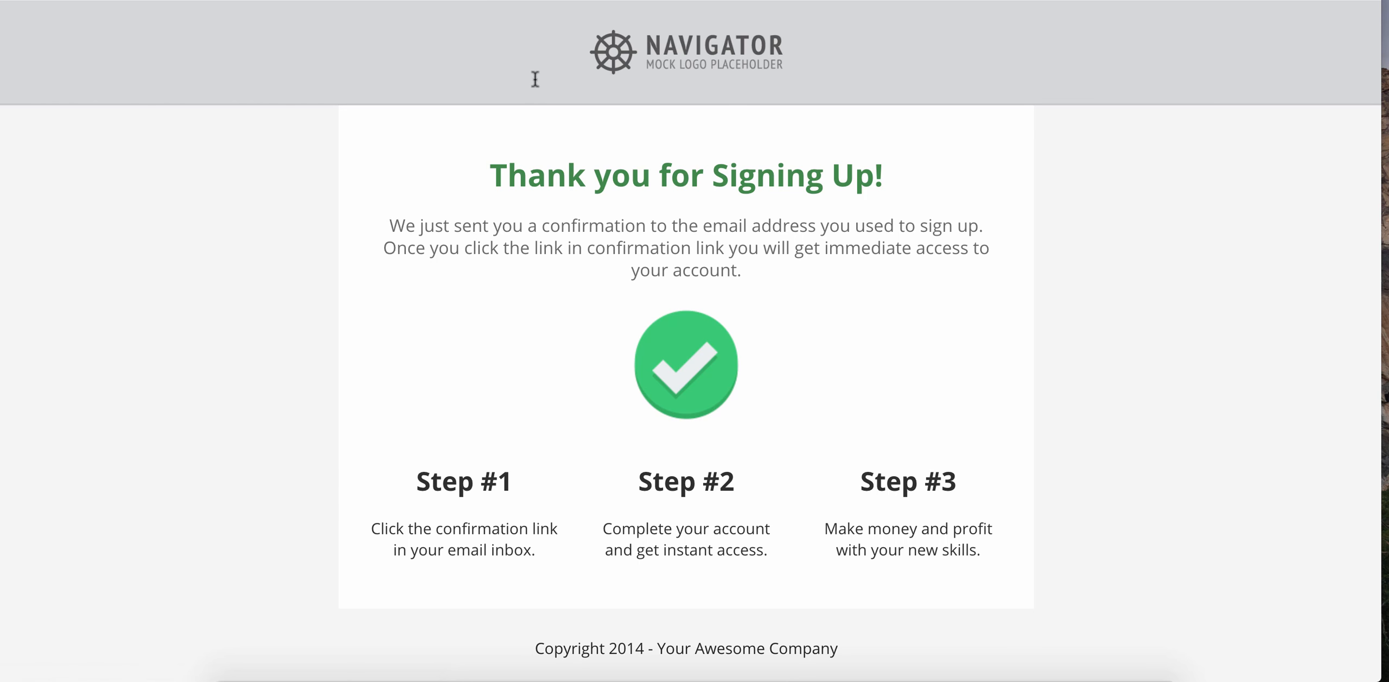
key("super+w")
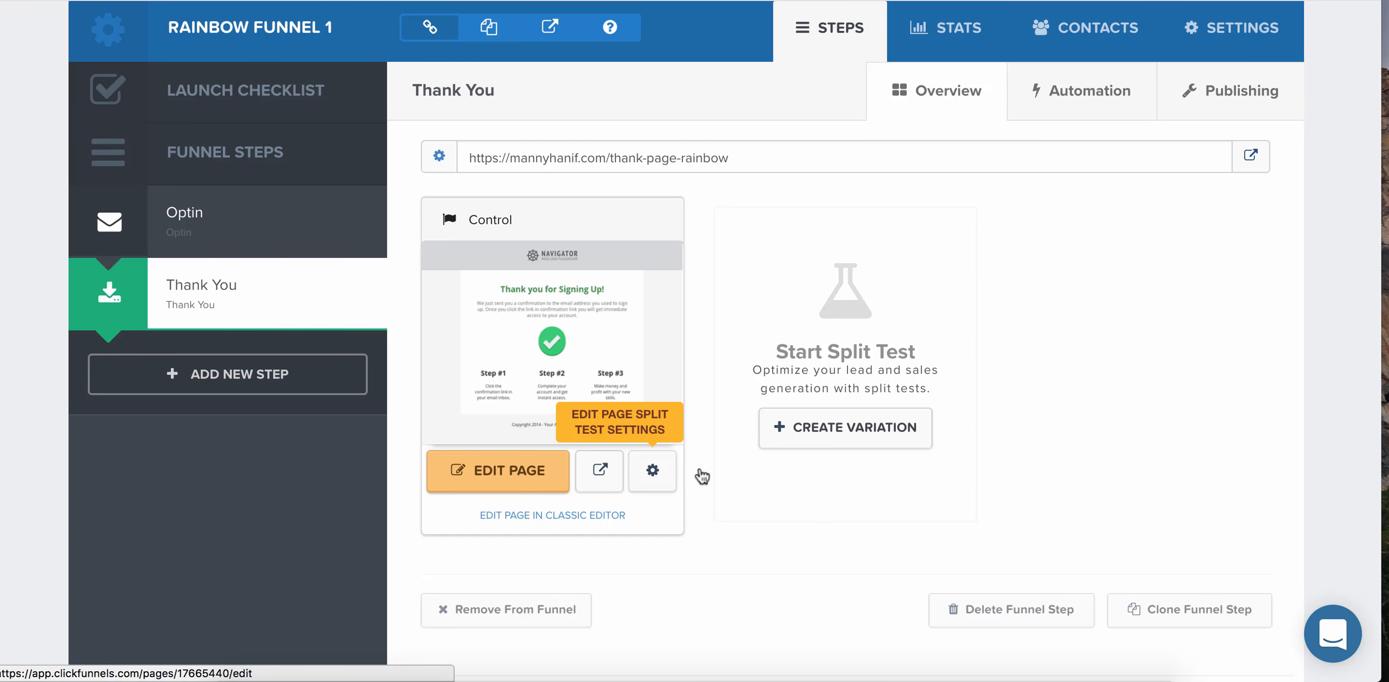
scroll(698, 474, "down", 5)
scroll(699, 467, "up", 8)
scroll(751, 429, "down", 5)
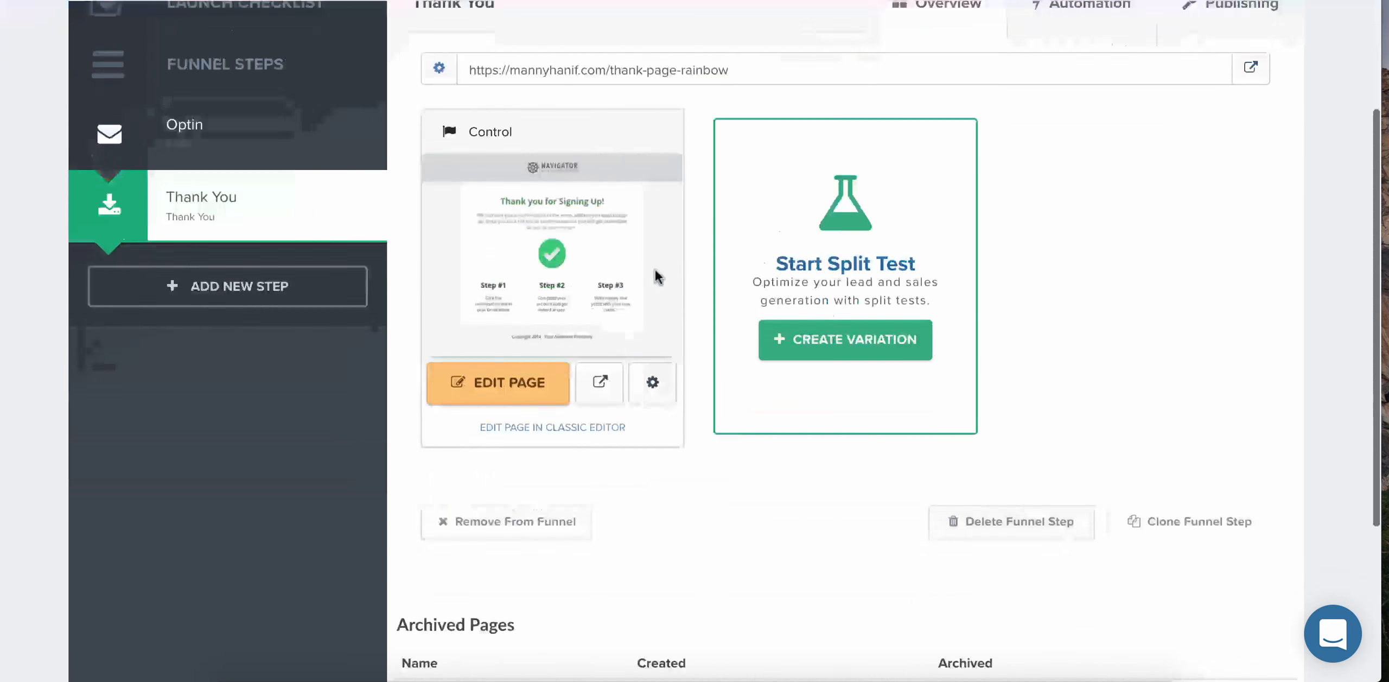
scroll(1043, 106, "up", 5)
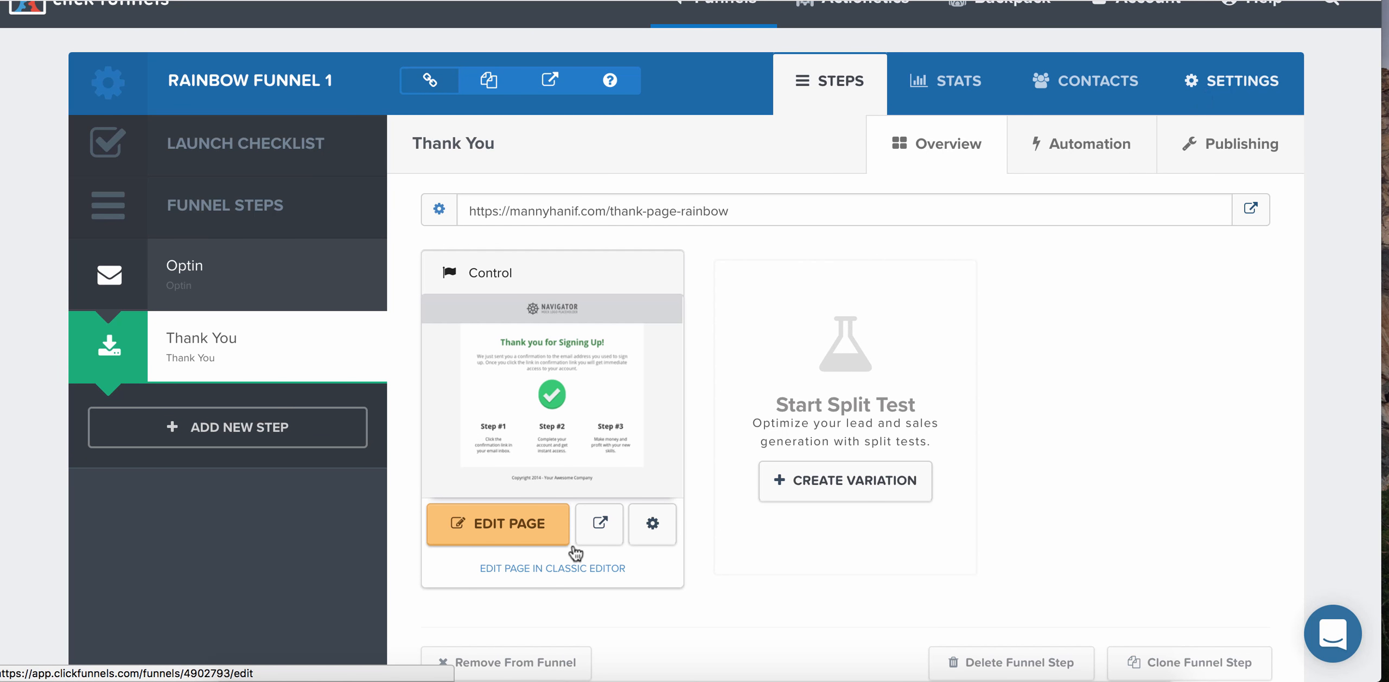
Open the Thank You control page in the page editor and bring up its tracking code settings.
left_click(537, 522)
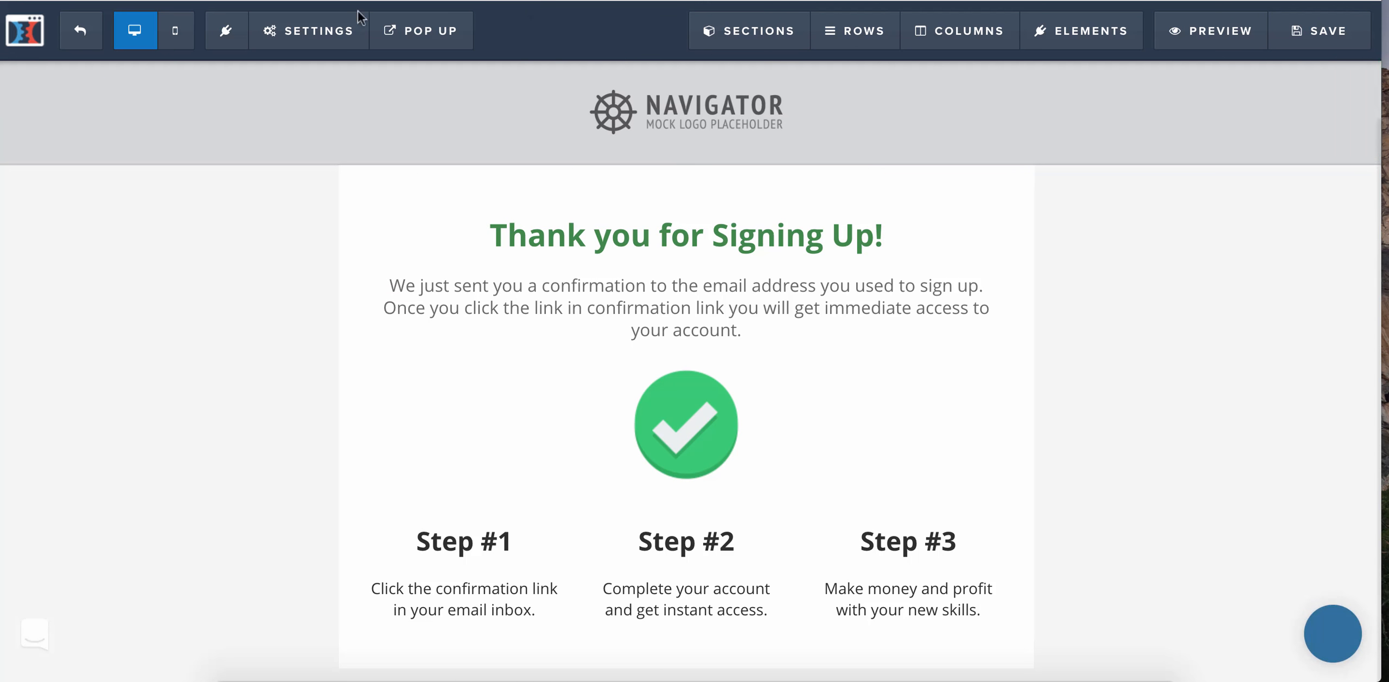
left_click(290, 27)
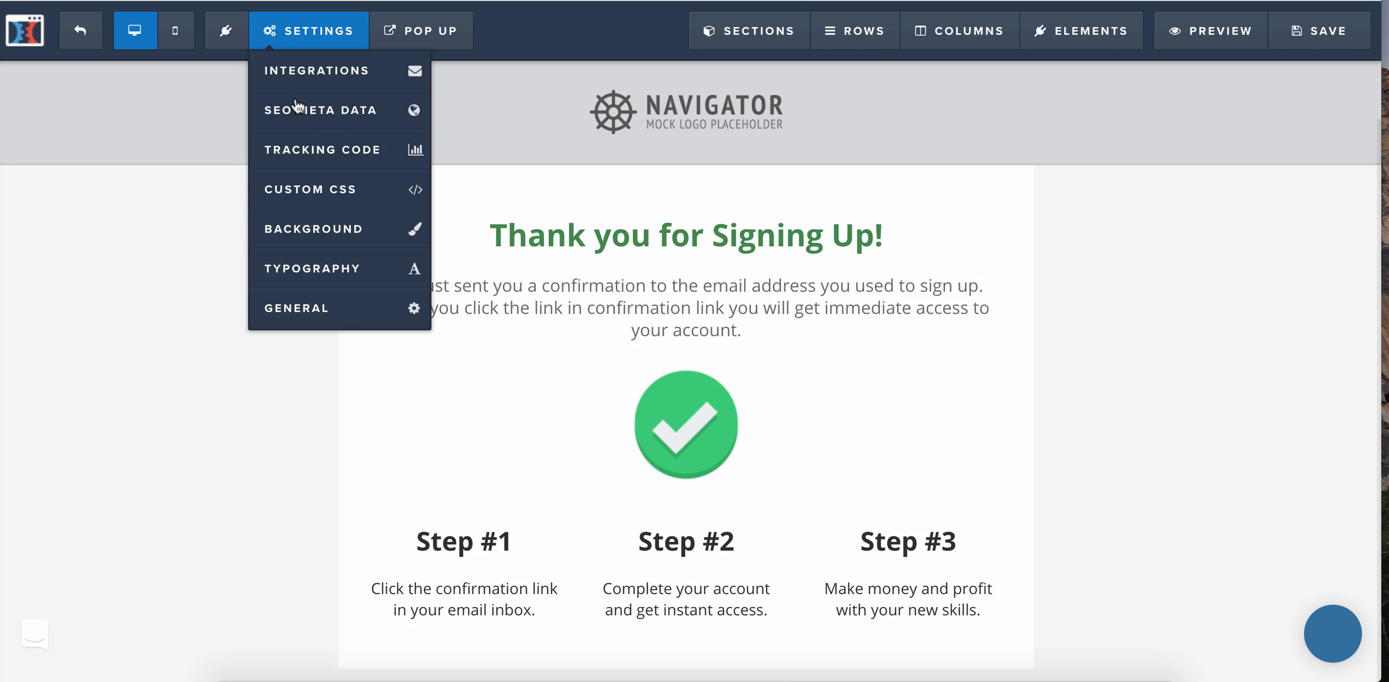
left_click(308, 155)
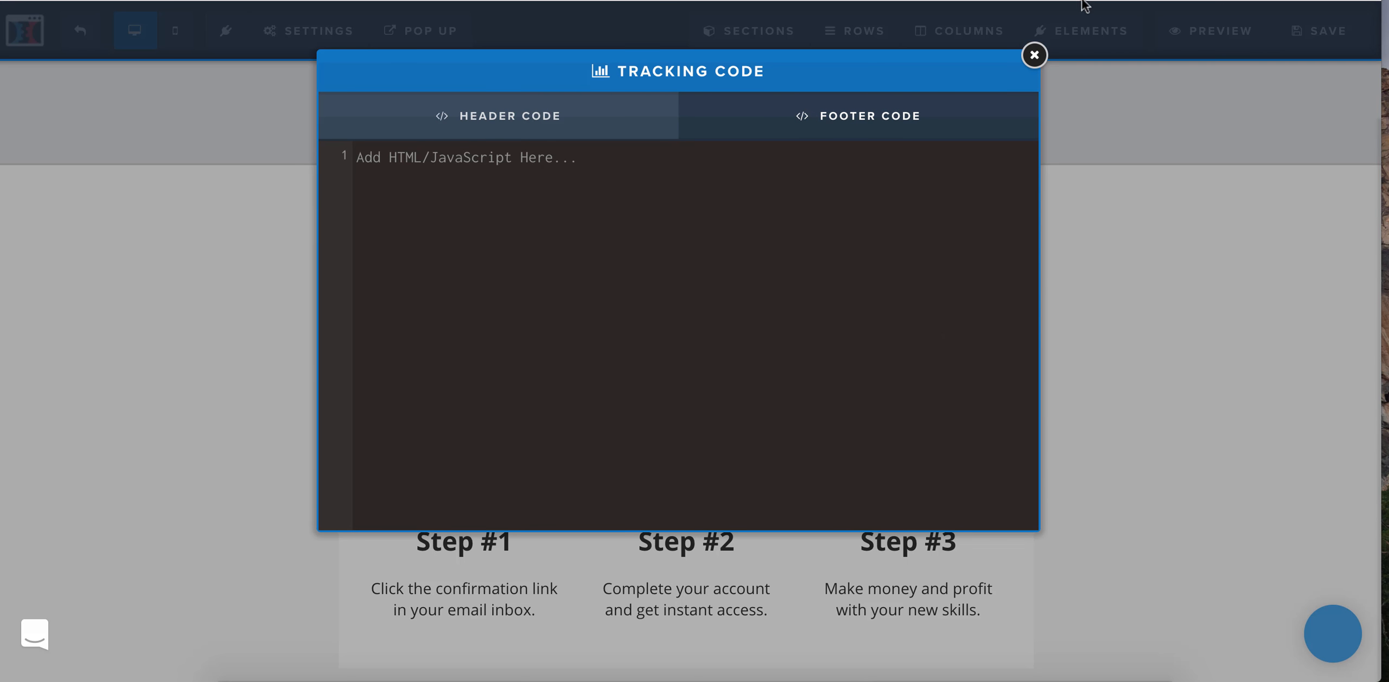
Leave the Thank You page's tracking code settings and open the Optin step's control page in the page editor.
left_click(1034, 56)
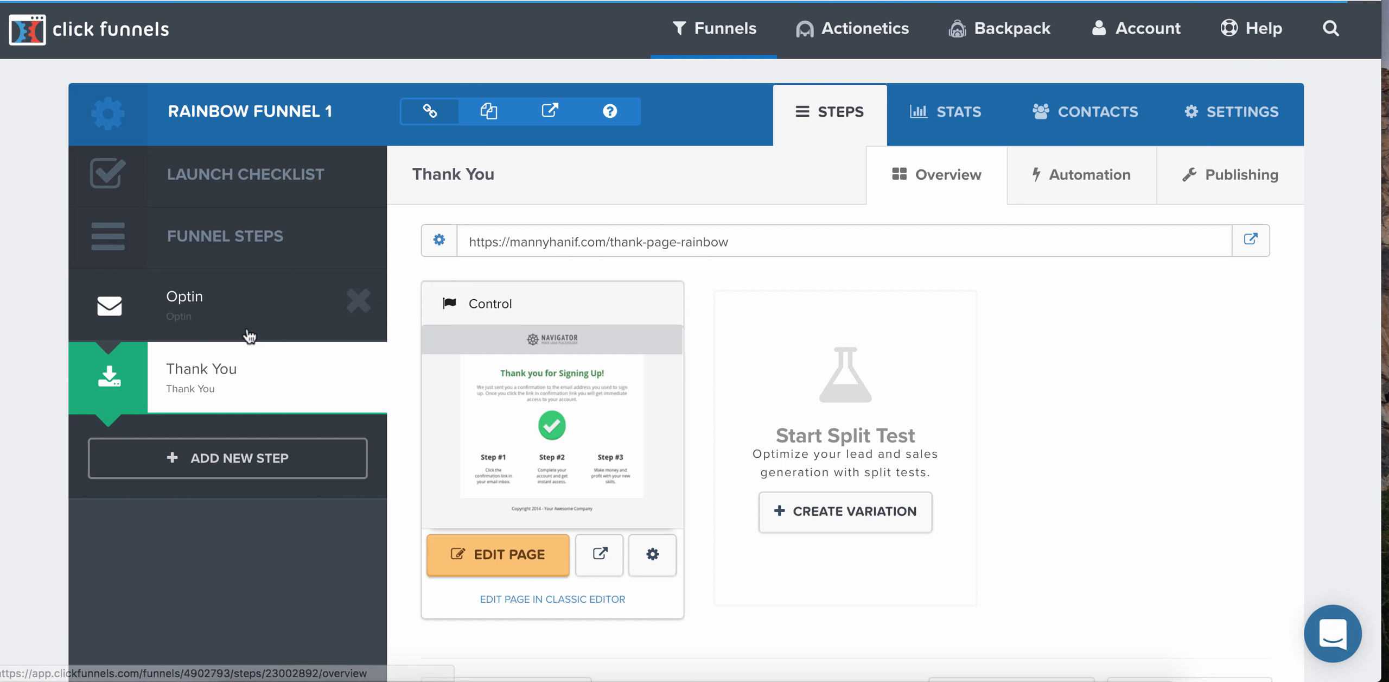
left_click(299, 291)
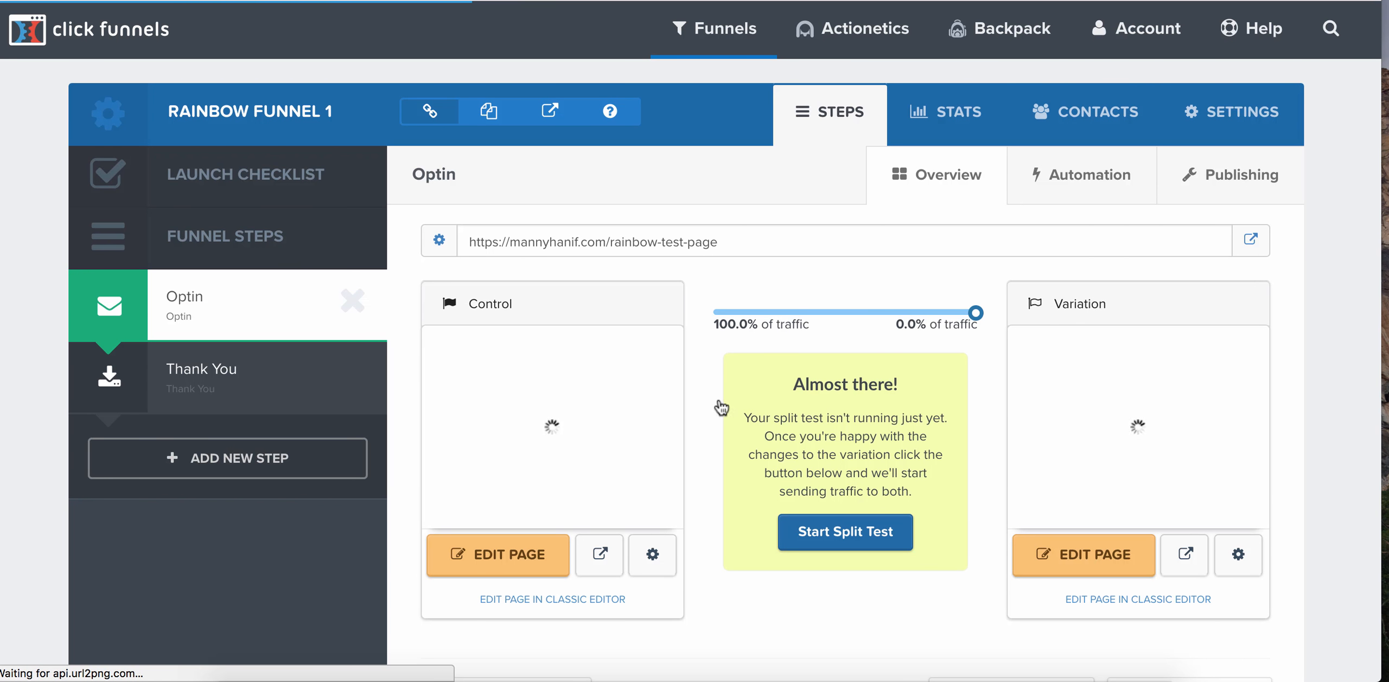
left_click(496, 555)
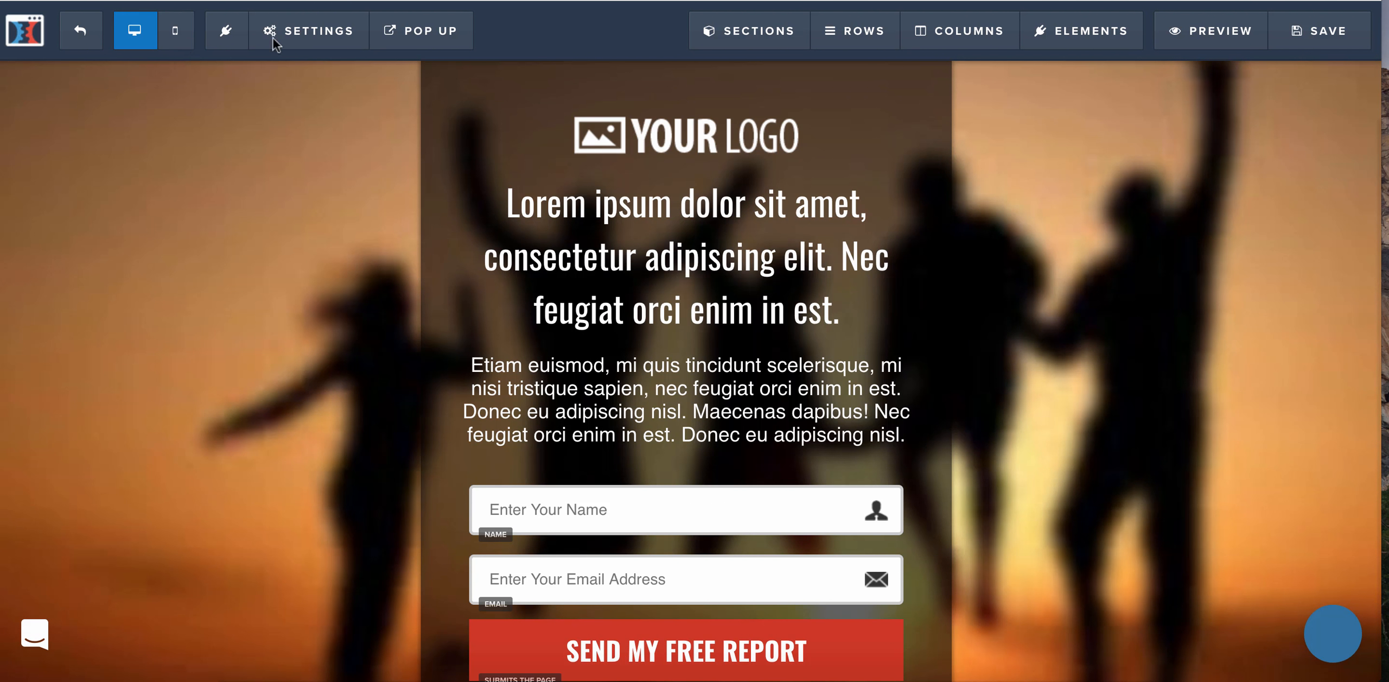
Examine the general settings of the Optin control page.
left_click(296, 32)
mouse_move(343, 57)
left_click(301, 314)
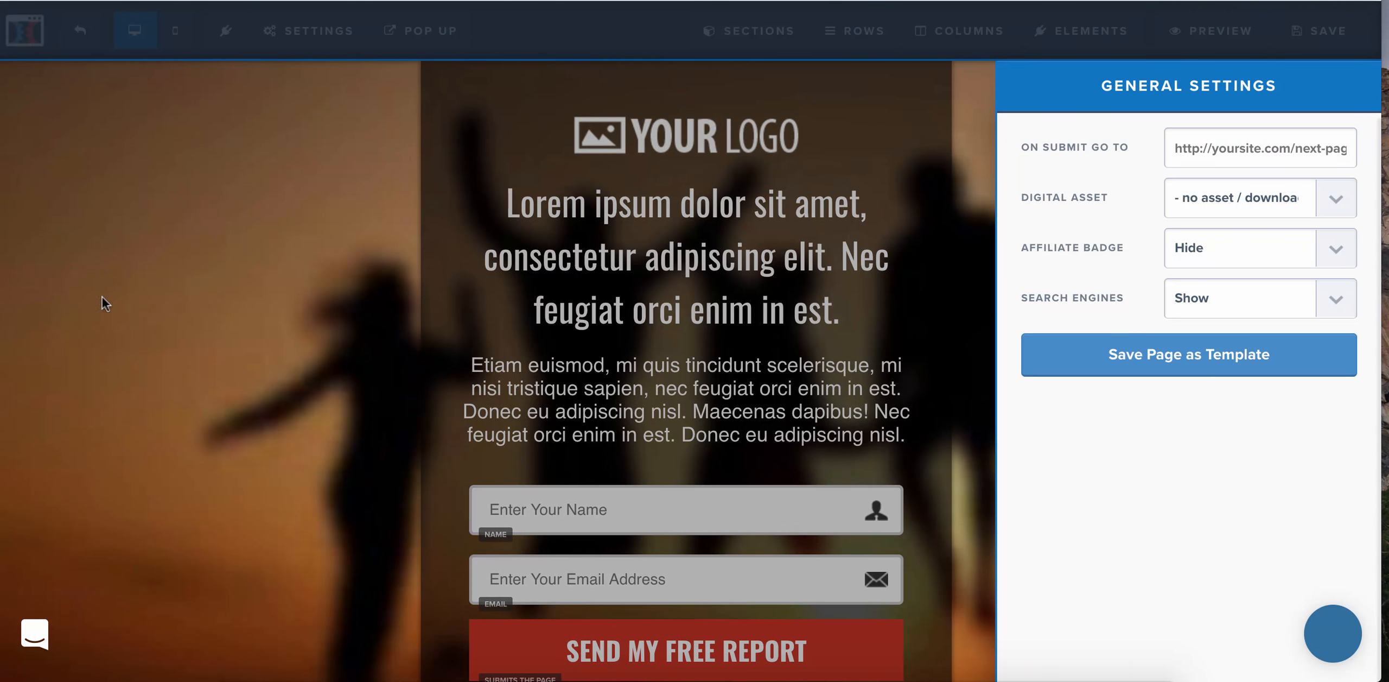
Open the Optin page's email integration settings, review the available integrations and choose null (Actionetics).
left_click(304, 33)
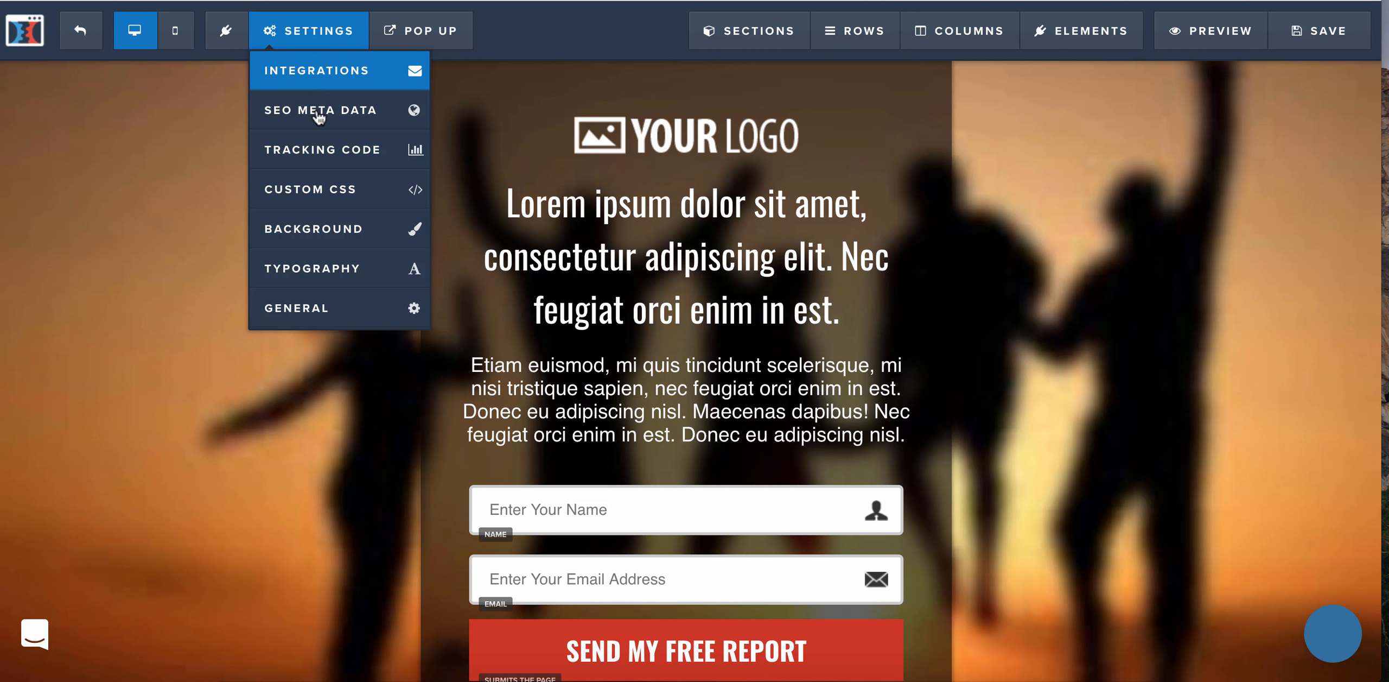
left_click(318, 75)
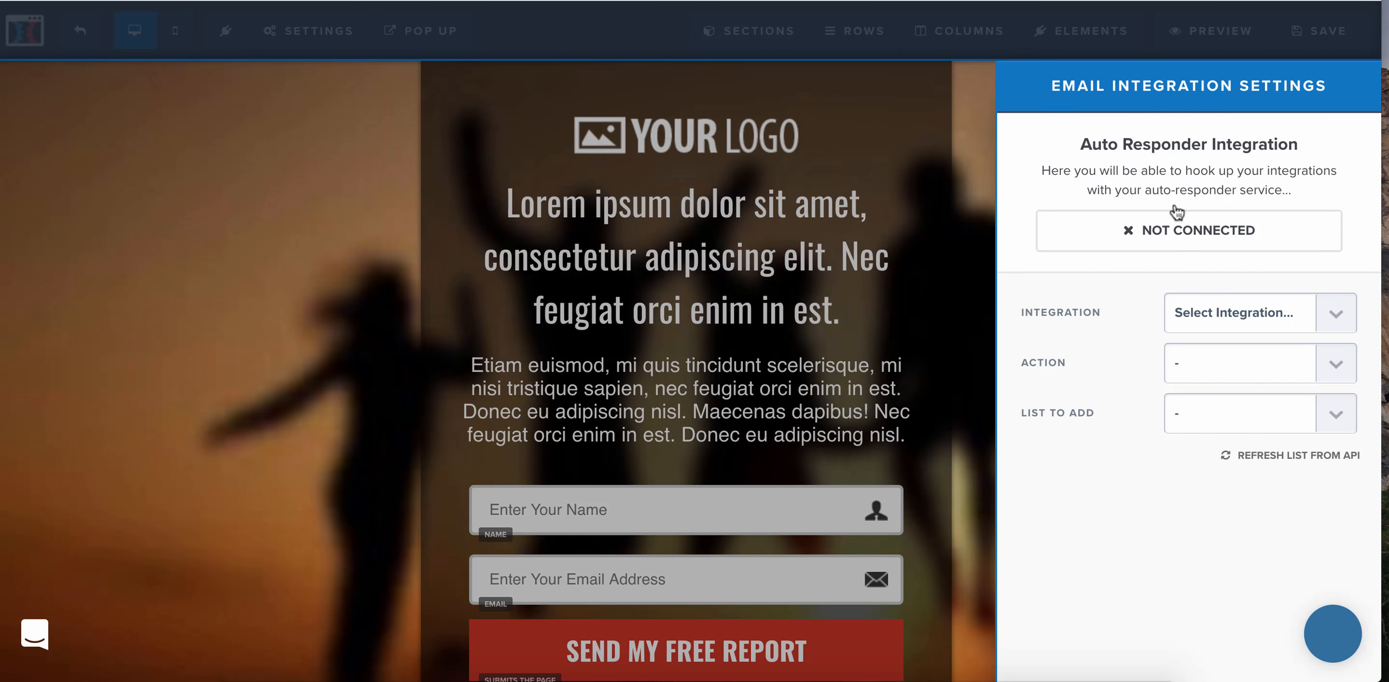
left_click(1248, 313)
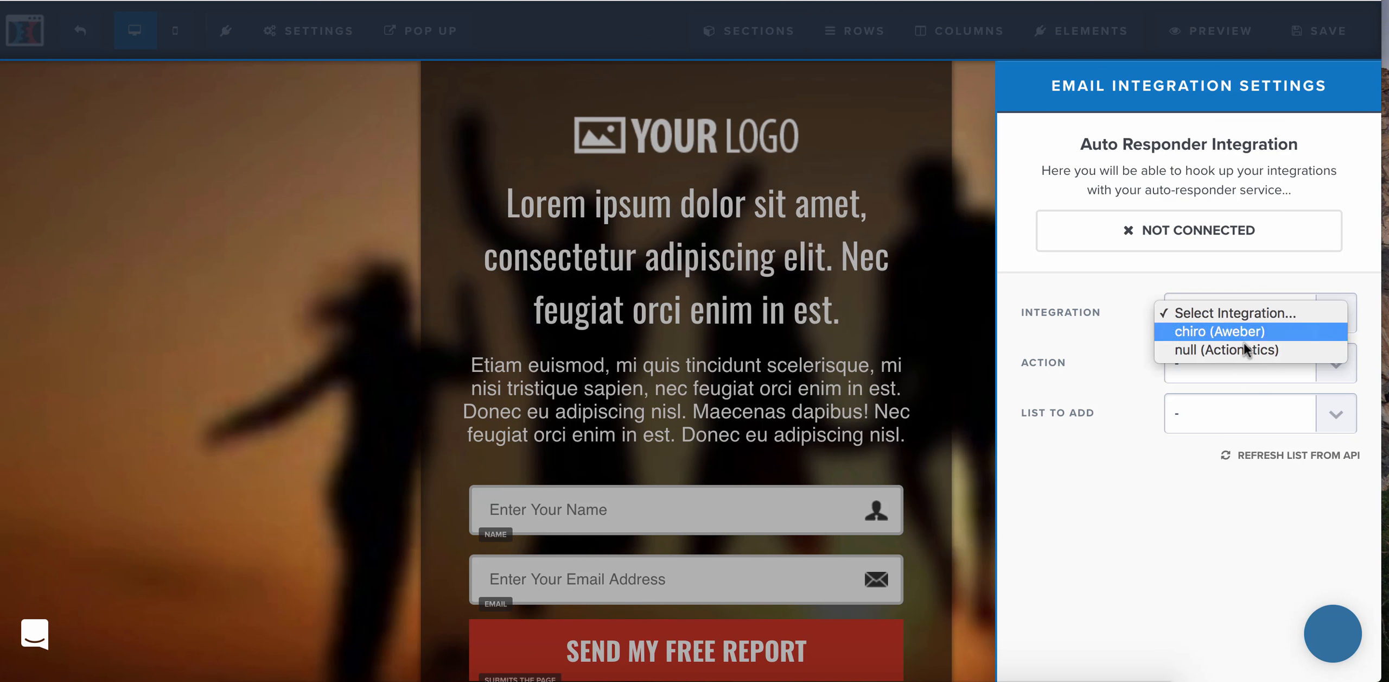
left_click(1164, 526)
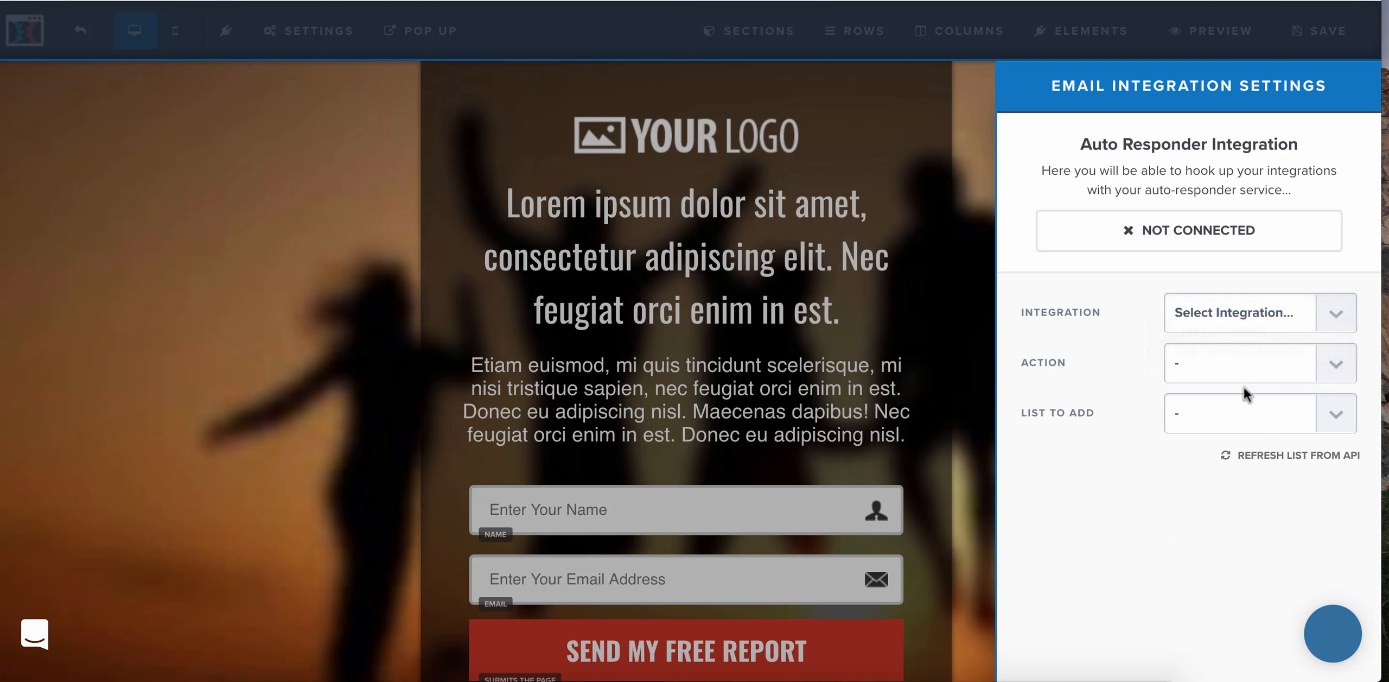
left_click(1235, 323)
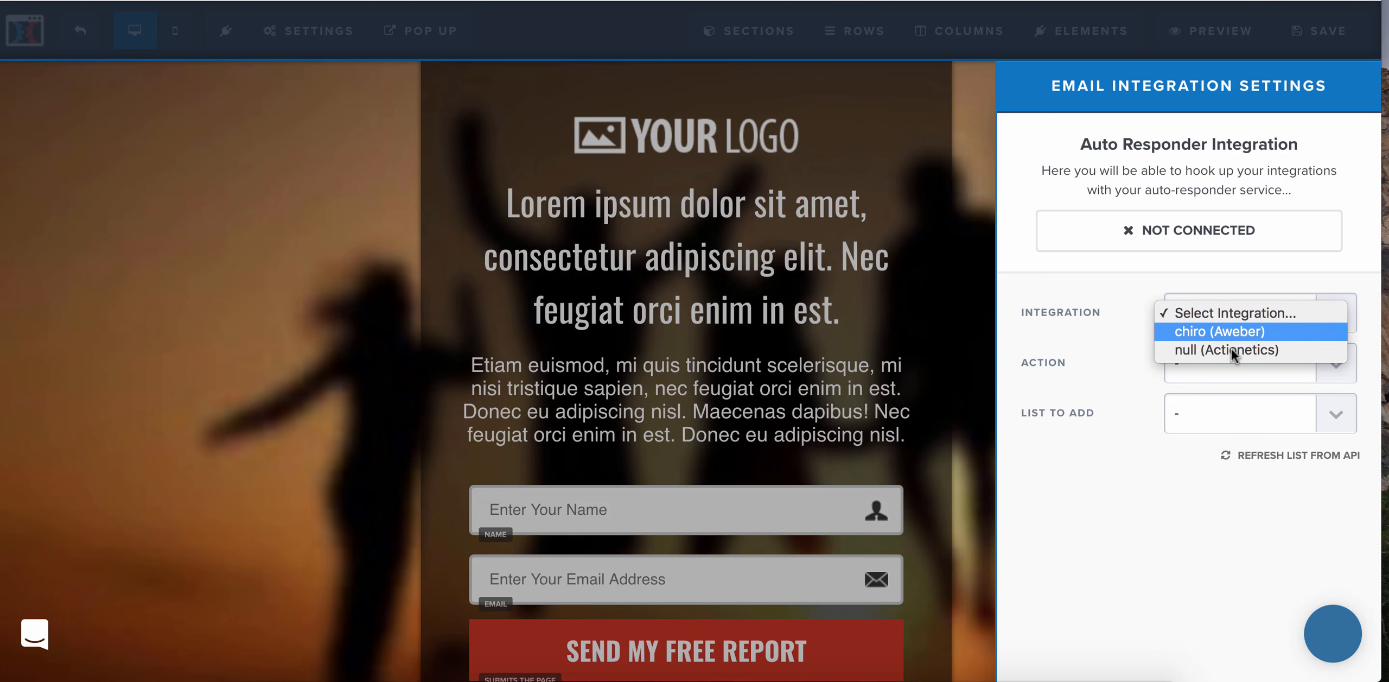
left_click(1231, 348)
Change the integration to chiro (Aweber) with the Integrate Existing Form action, and review the available lists without choosing one.
left_click(1220, 318)
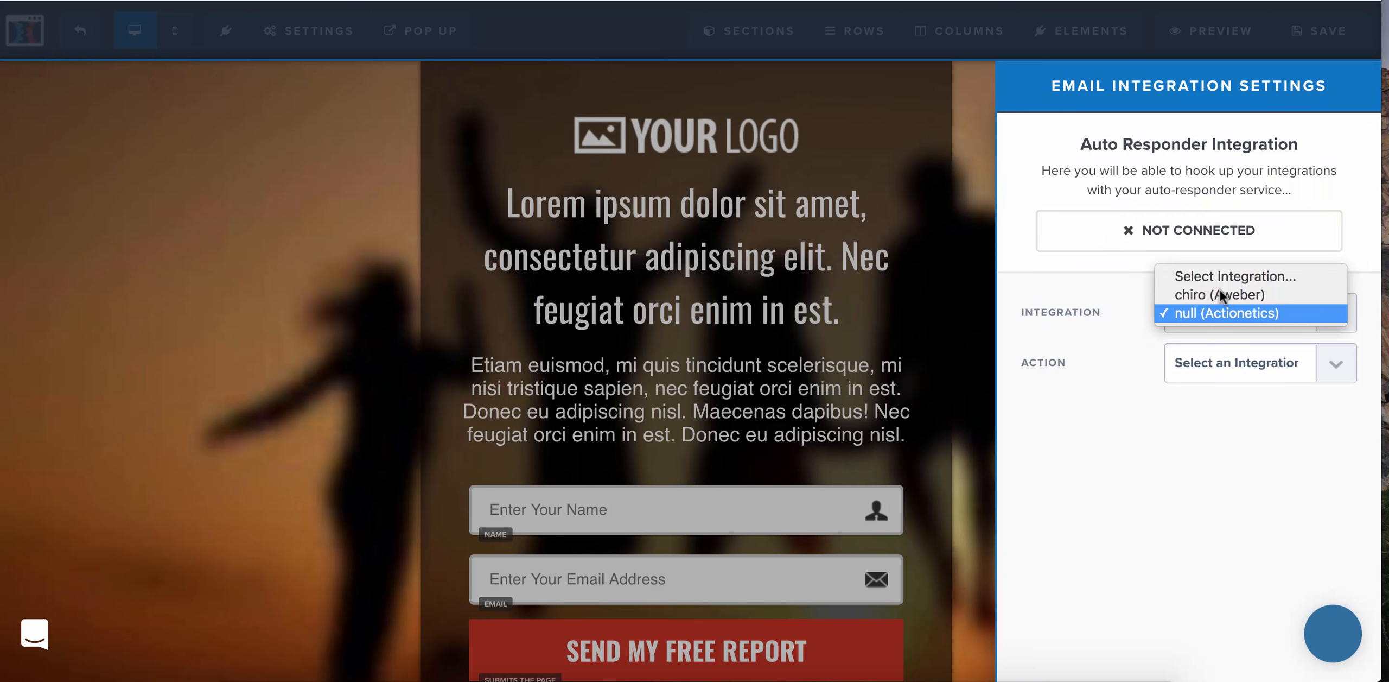
left_click(1220, 293)
left_click(1296, 362)
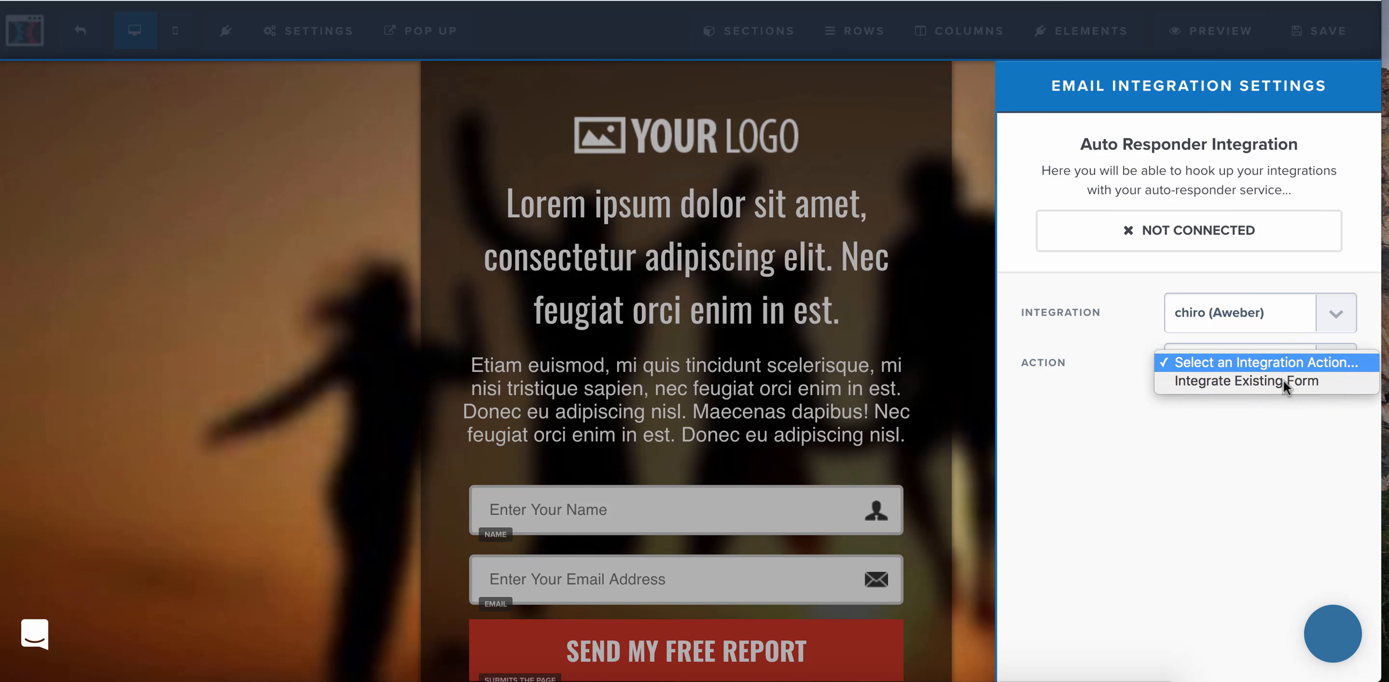
left_click(1282, 380)
left_click(1233, 419)
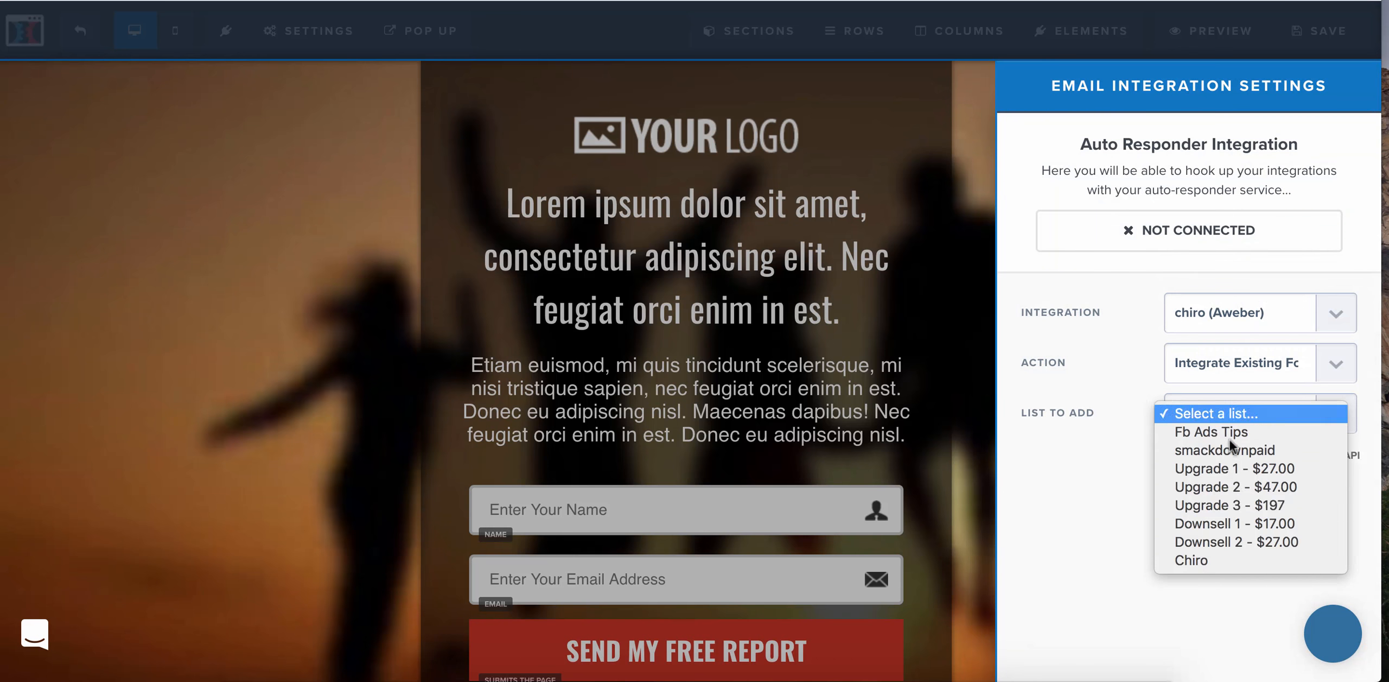
left_click(838, 486)
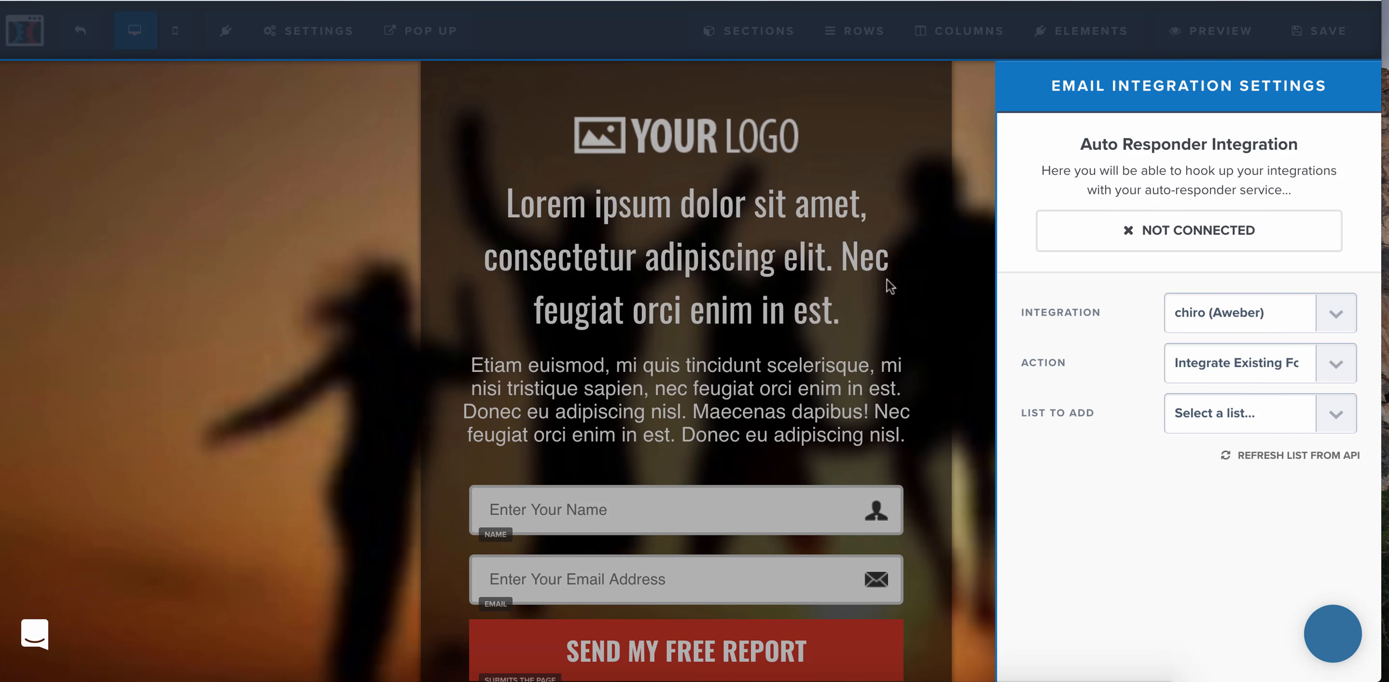
left_click(730, 119)
Fill in the SEO meta data with title "Rainbow Funnel Page", description "Welcome to my Rainbow Funnel" and the author's name.
left_click(308, 30)
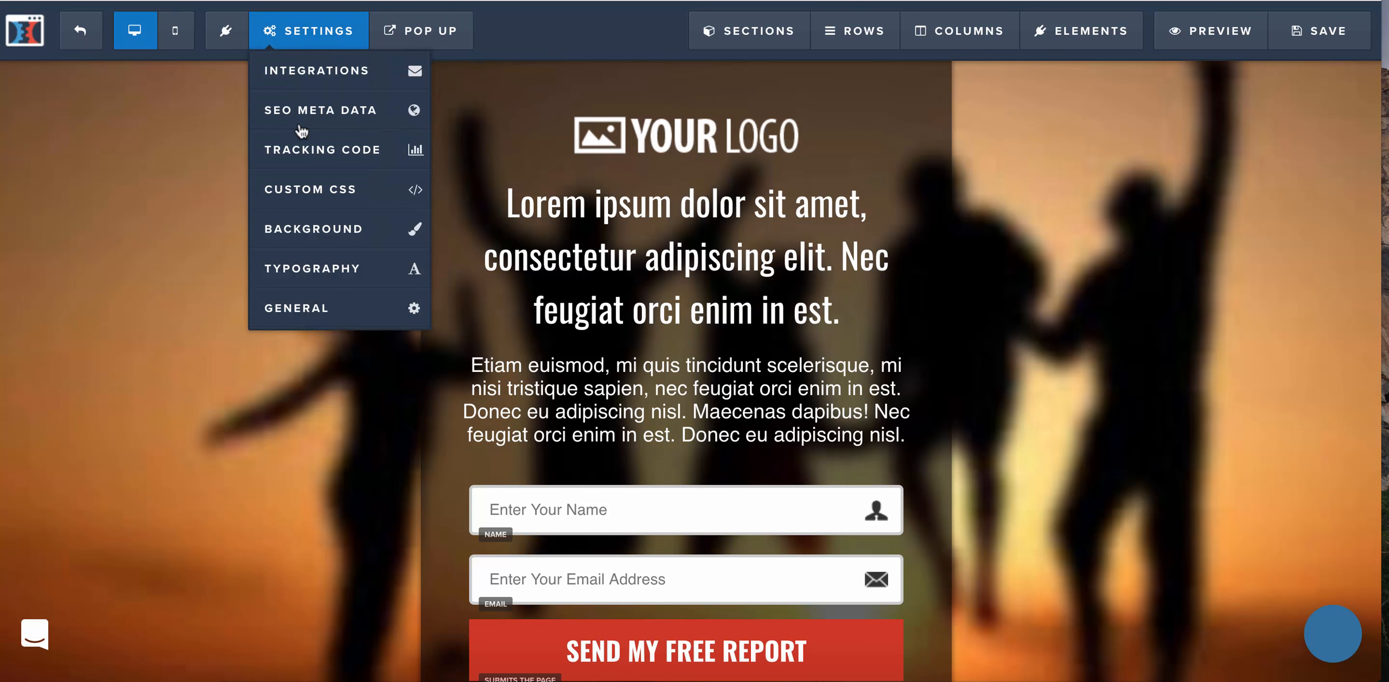
left_click(315, 110)
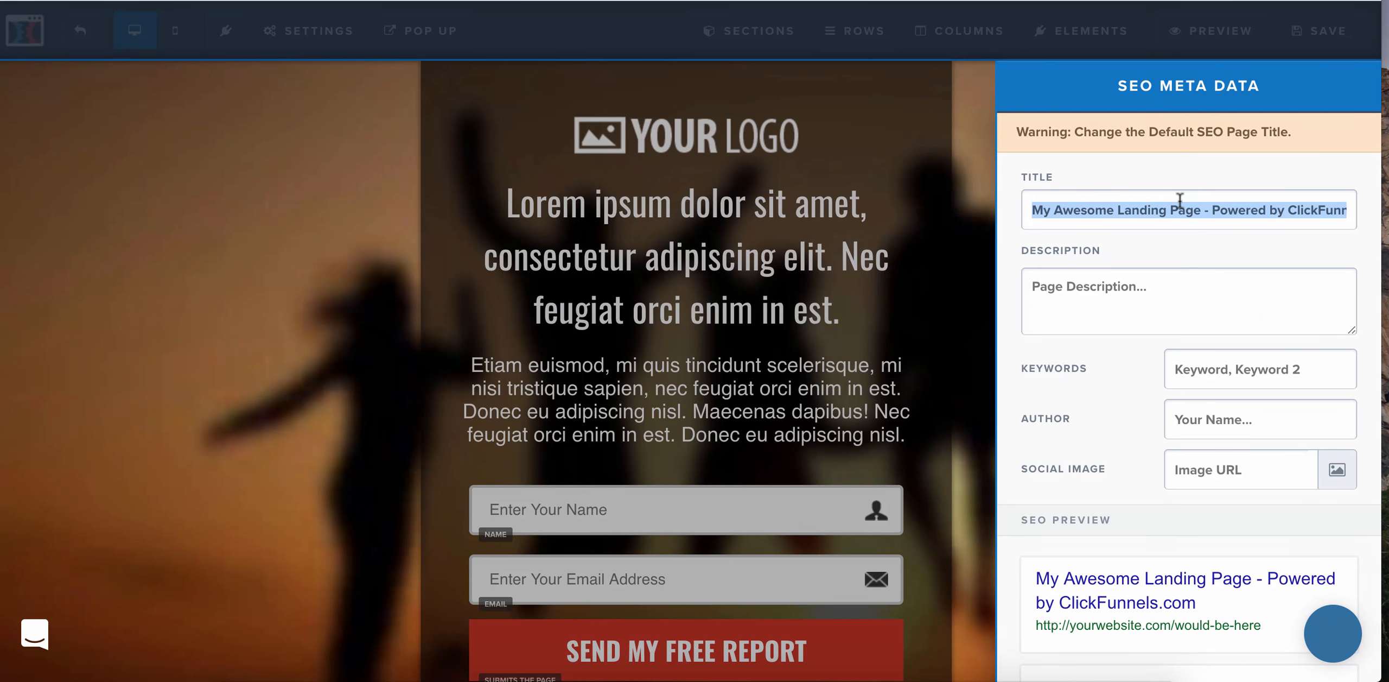
type("R")
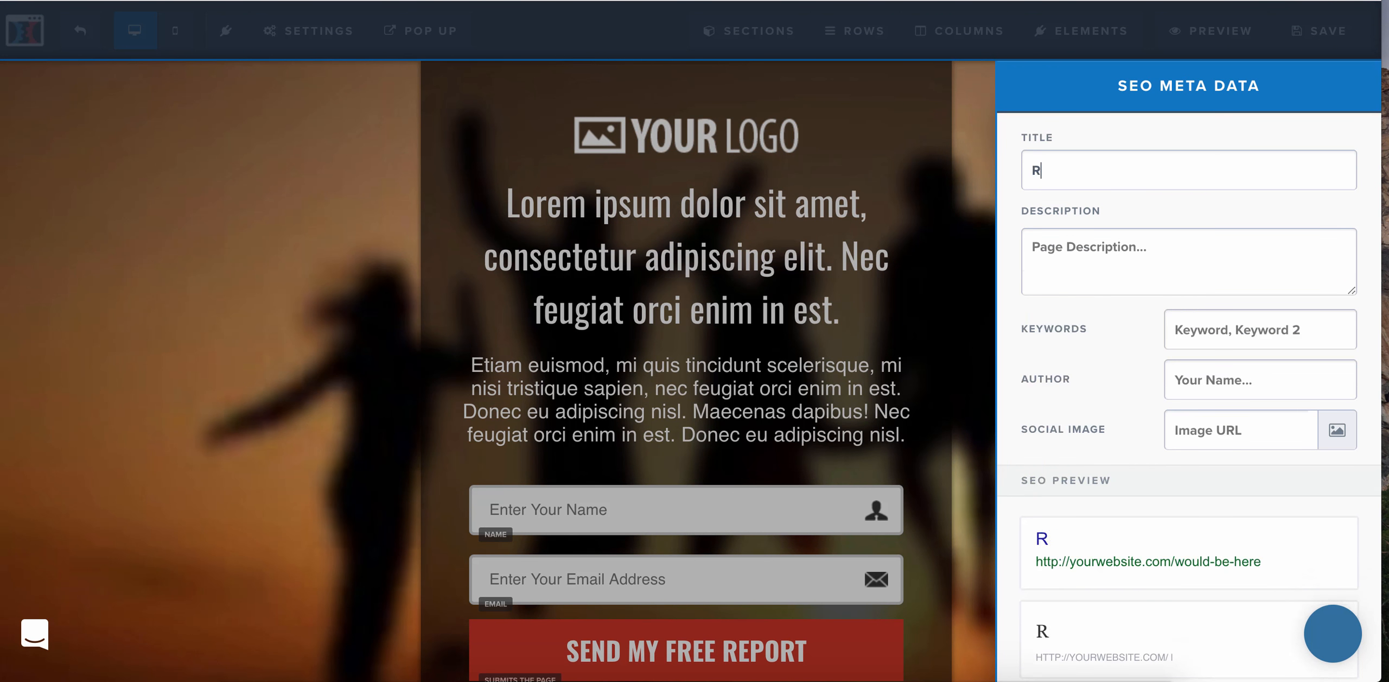
type("ainbow Funnel Page")
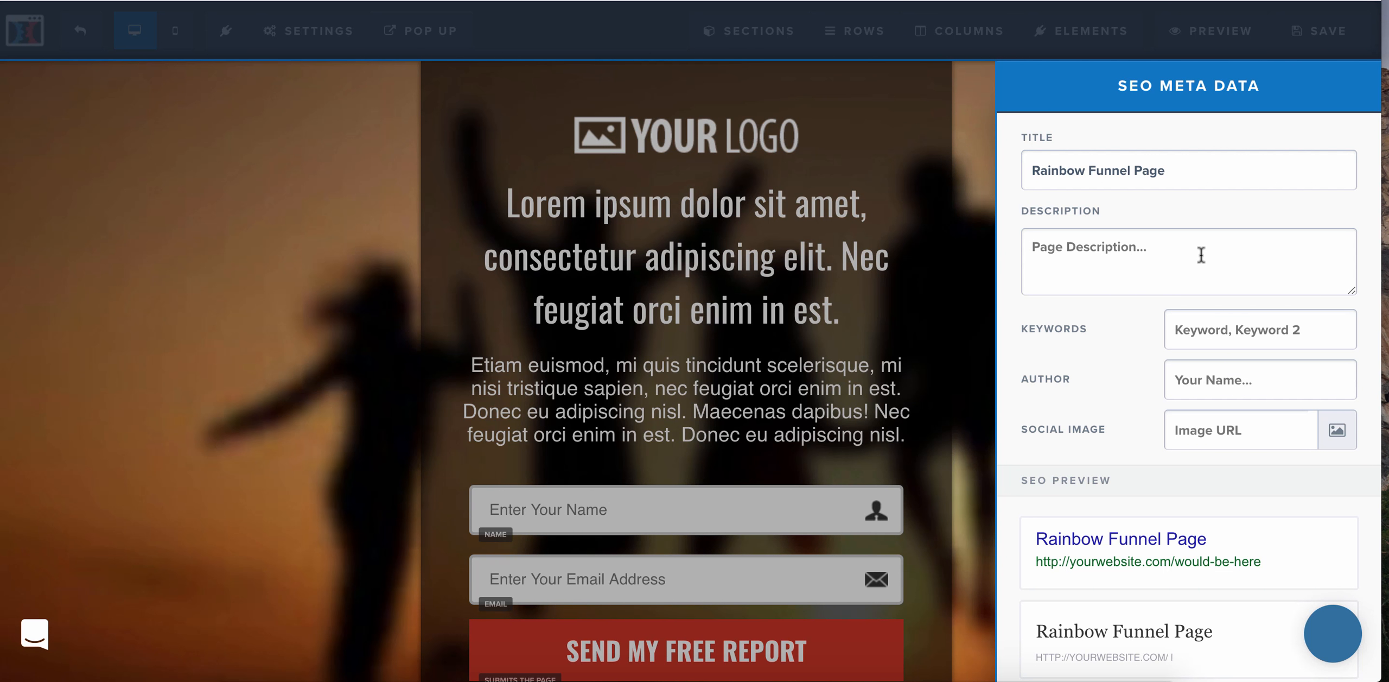
type("Welcome to my Rainbow Funnel")
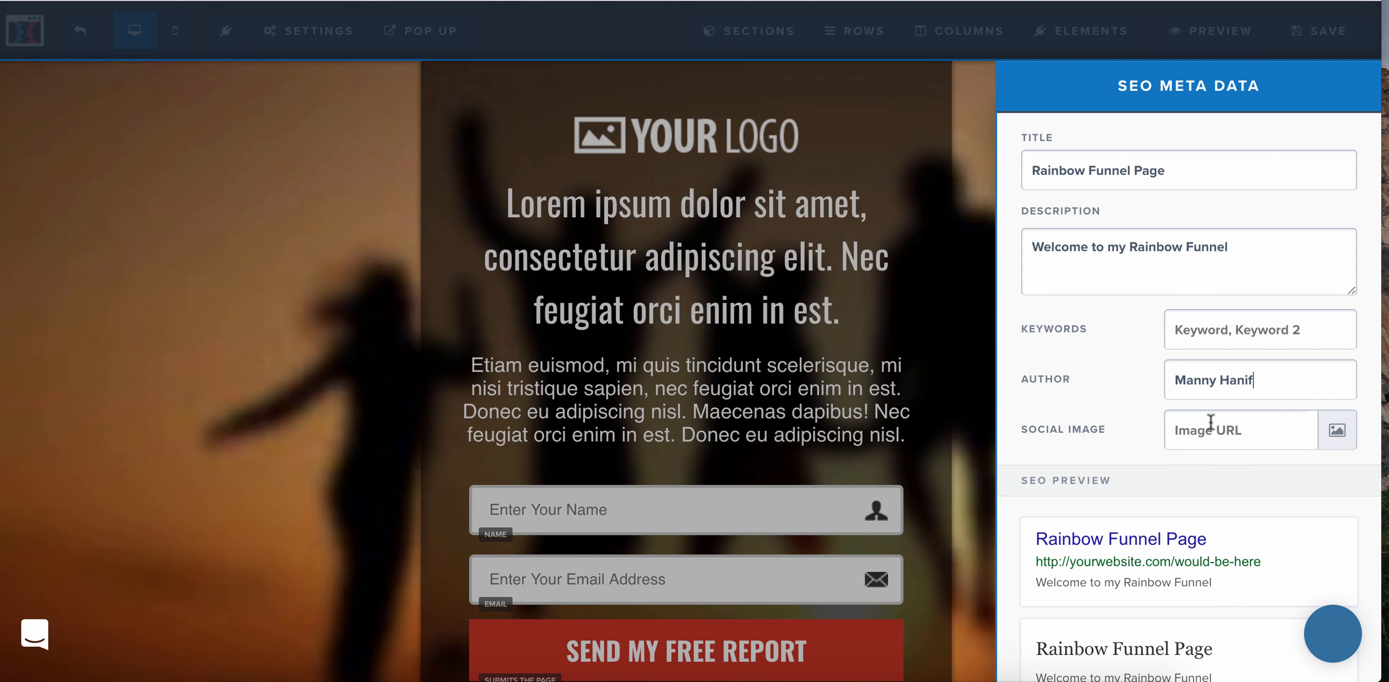
Use the library photo of the man in the white polo shirt as the social image and check the SEO preview.
left_click(1311, 444)
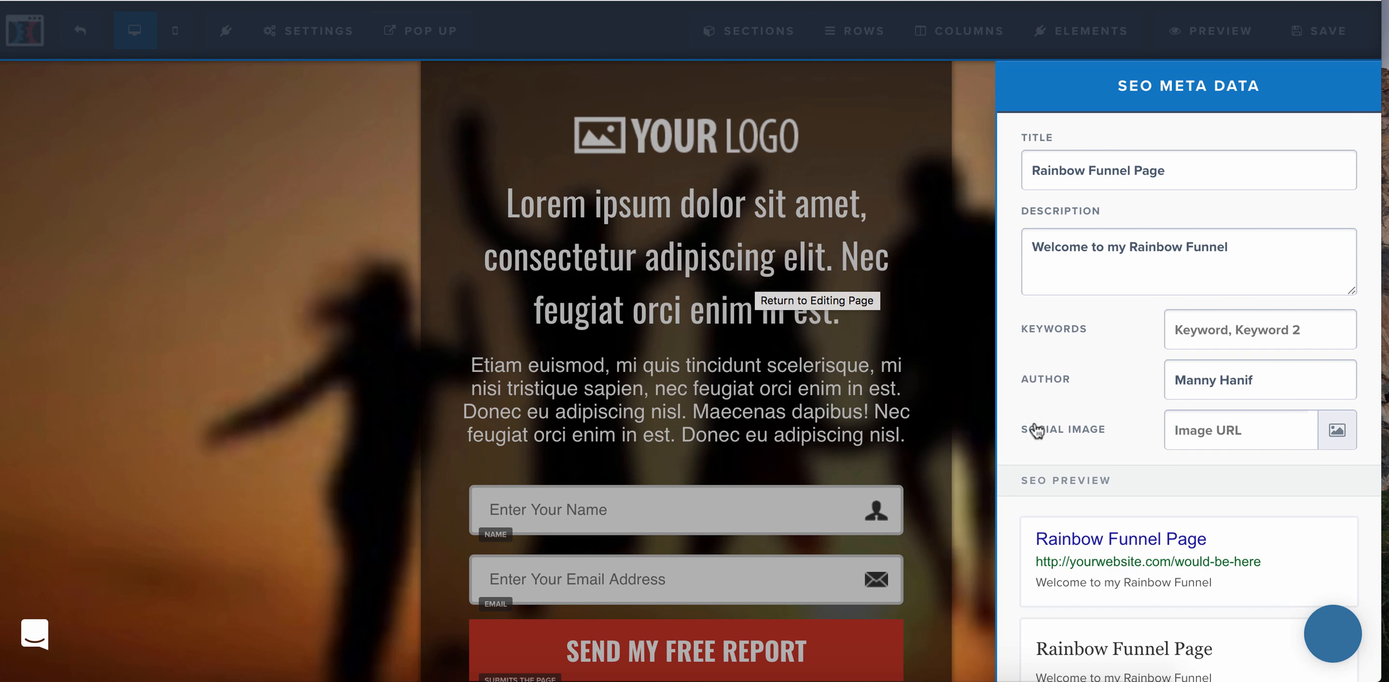
left_click(1337, 431)
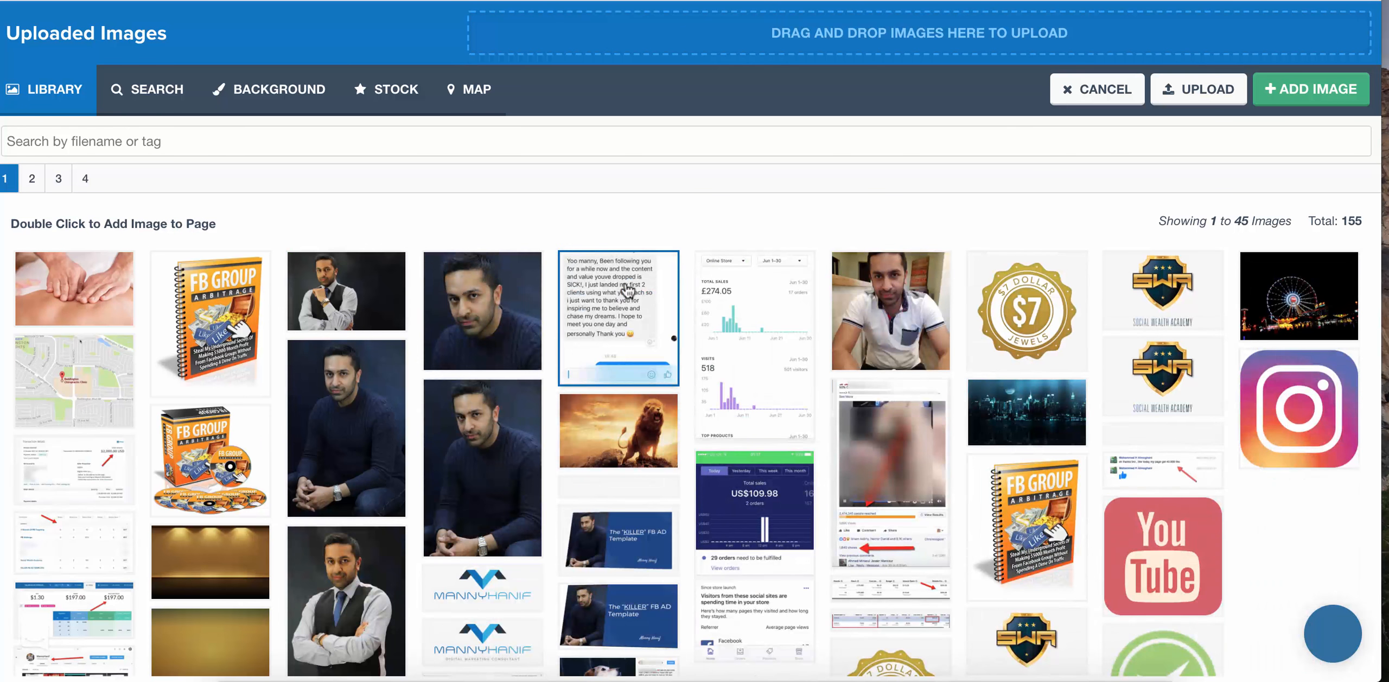
left_click(622, 320)
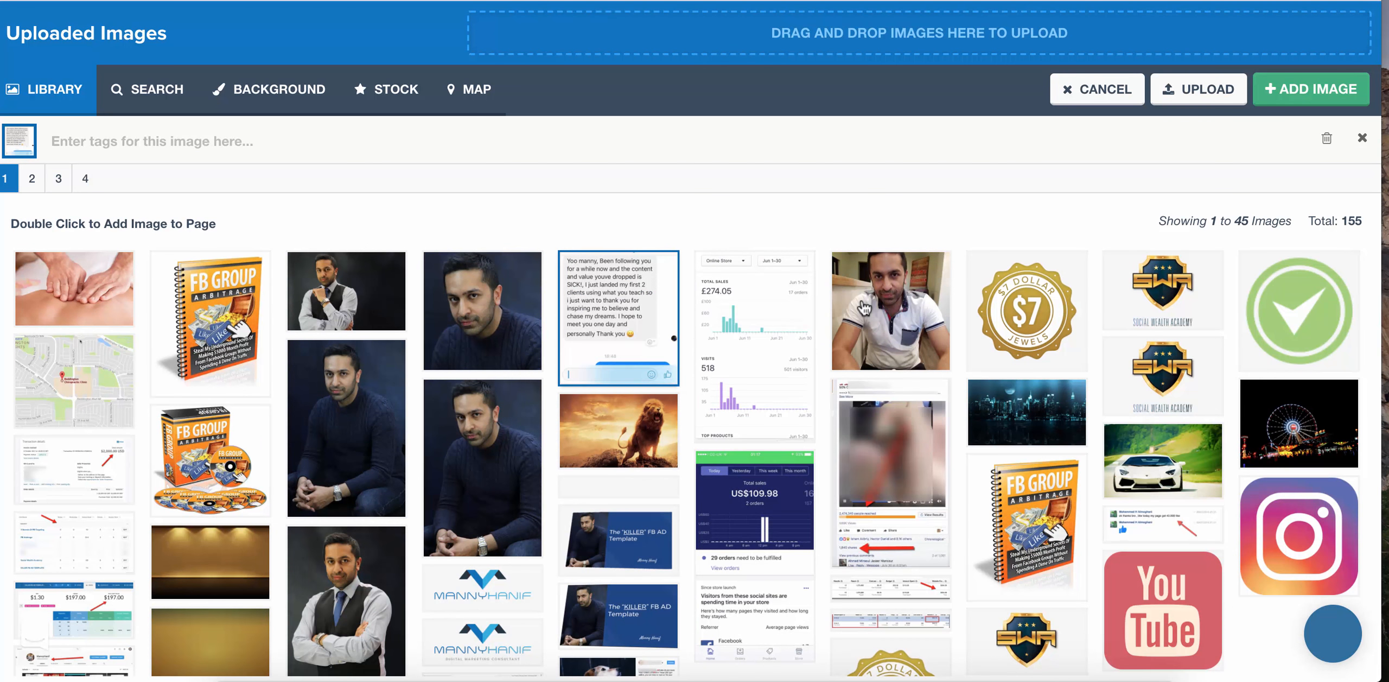
double_click(865, 308)
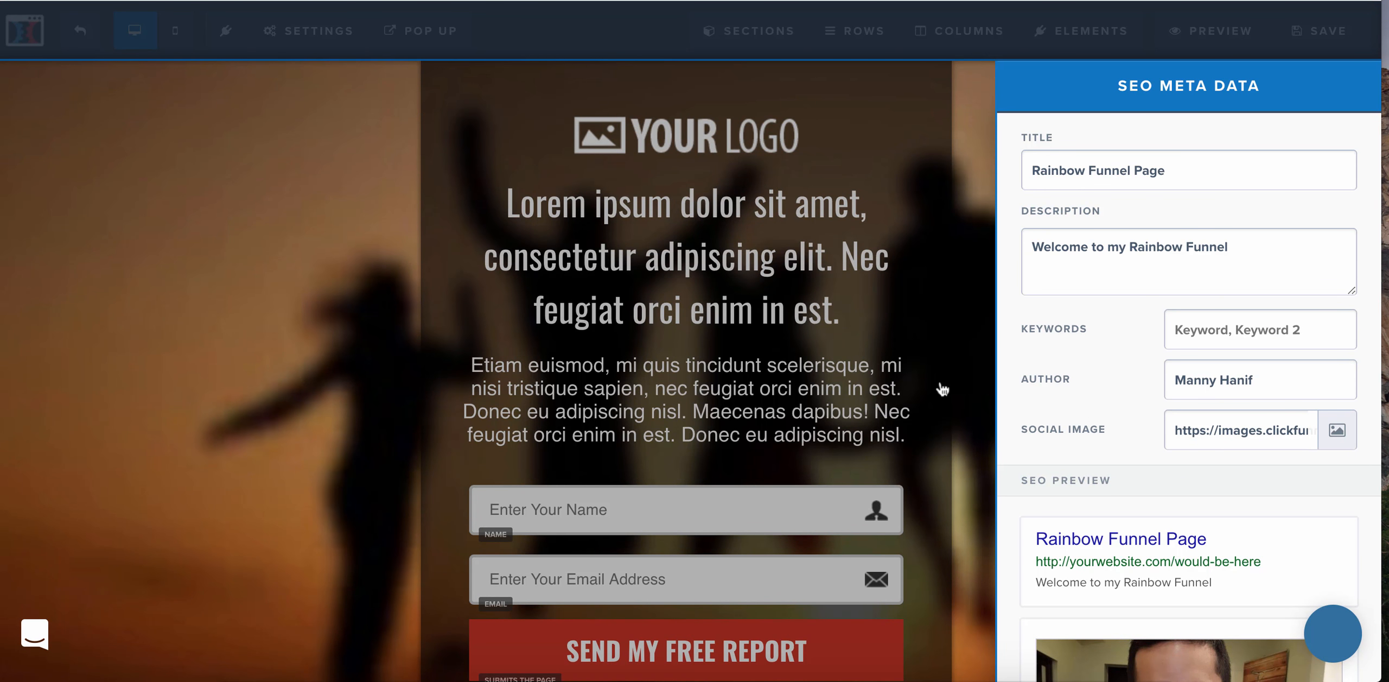
scroll(1176, 381, "down", 5)
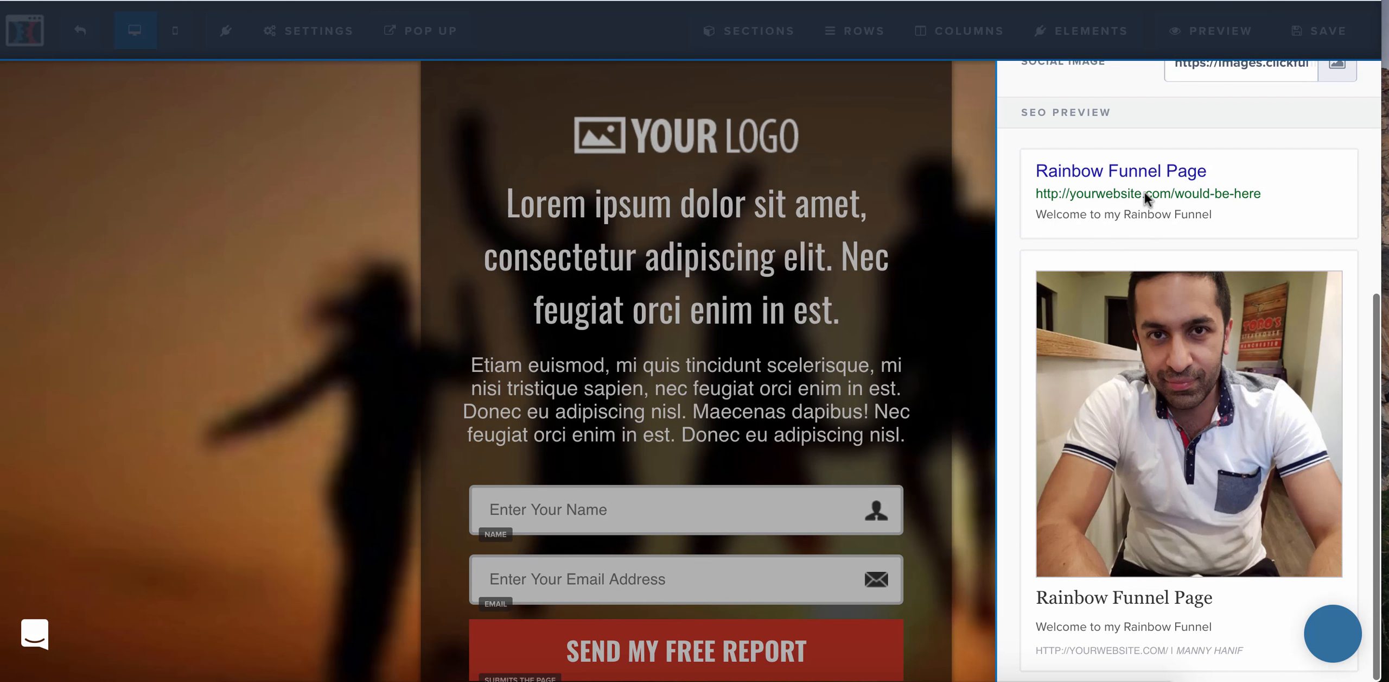
scroll(1205, 380, "up", 2)
scroll(1183, 332, "down", 2)
scroll(1142, 334, "up", 5)
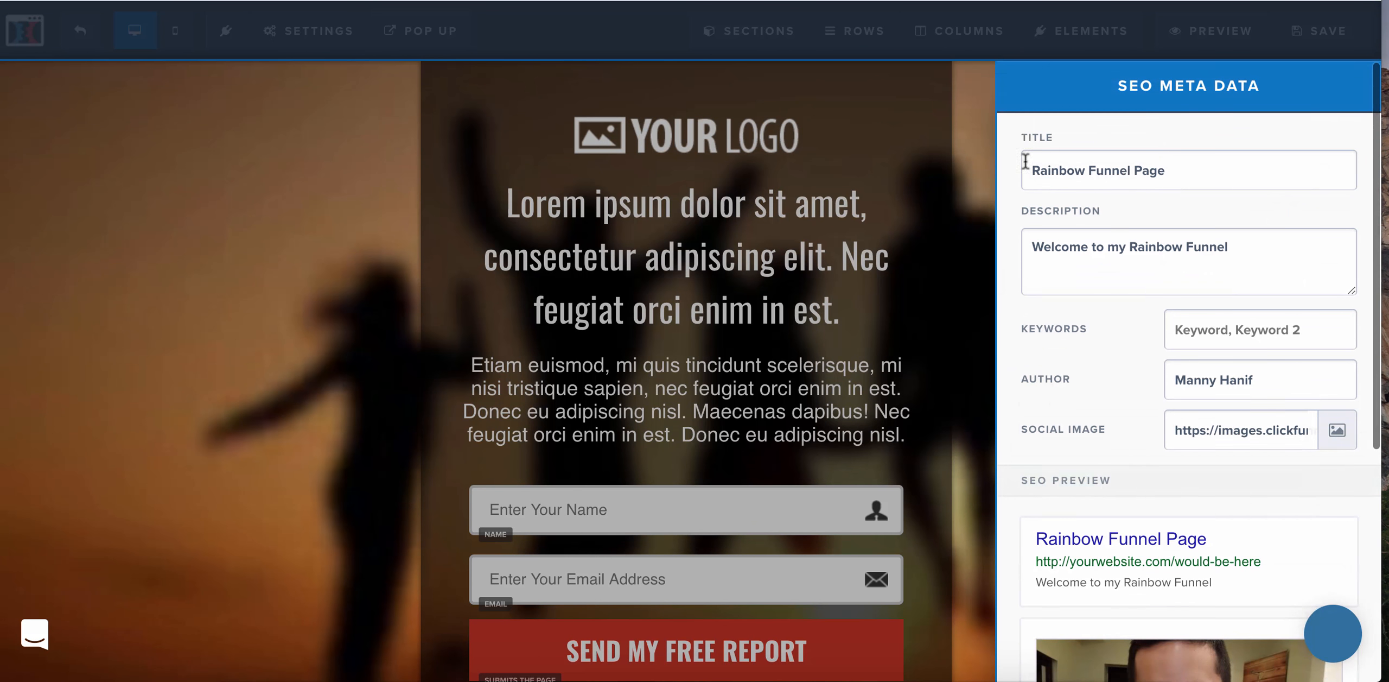
left_click(829, 302)
Look at the Optin page's header tracking code settings and close them.
left_click(308, 31)
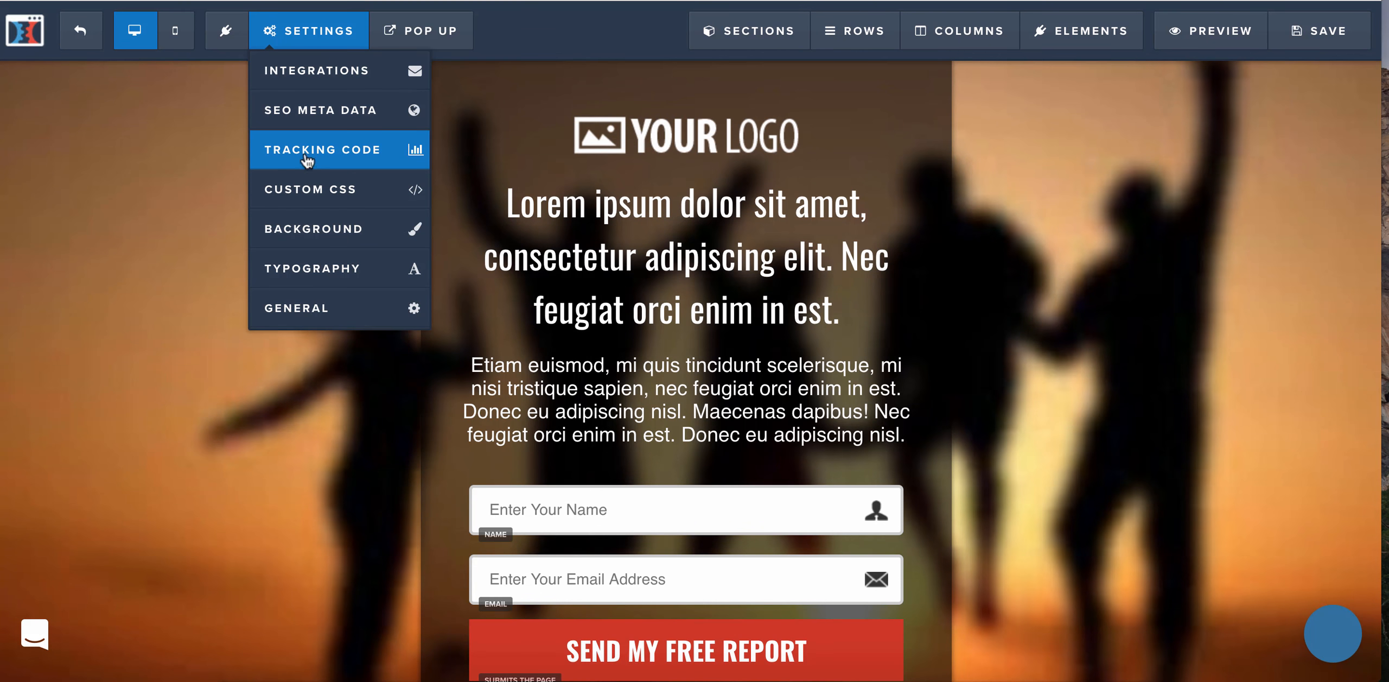
left_click(334, 140)
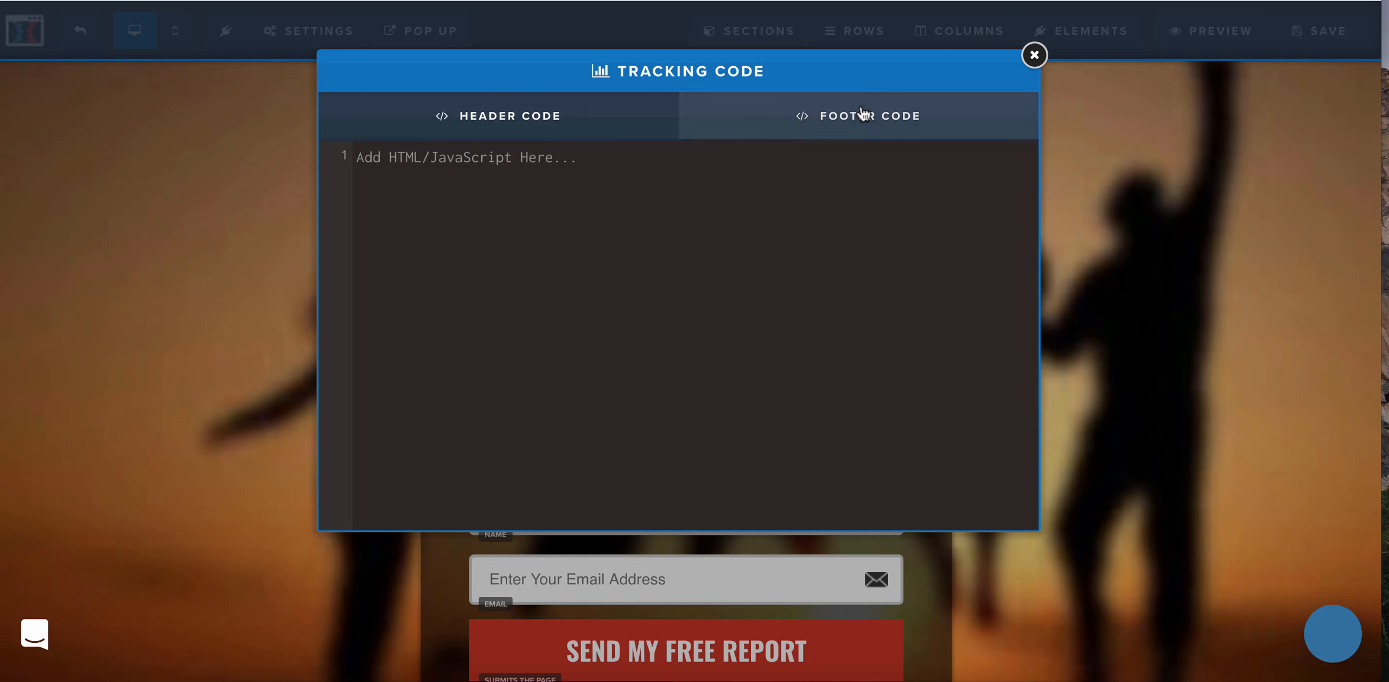
left_click(1034, 56)
Open the image chooser for the Optin page's background and browse the library, background and stock images.
left_click(307, 31)
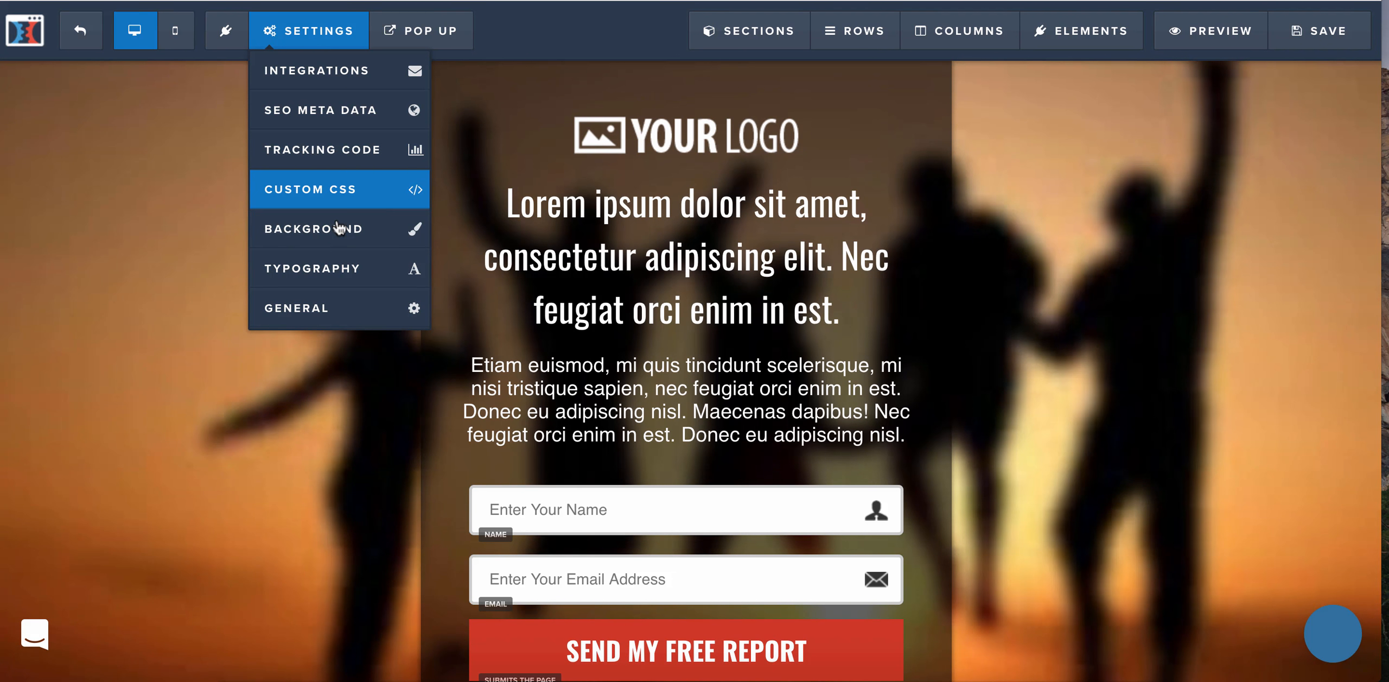
left_click(350, 225)
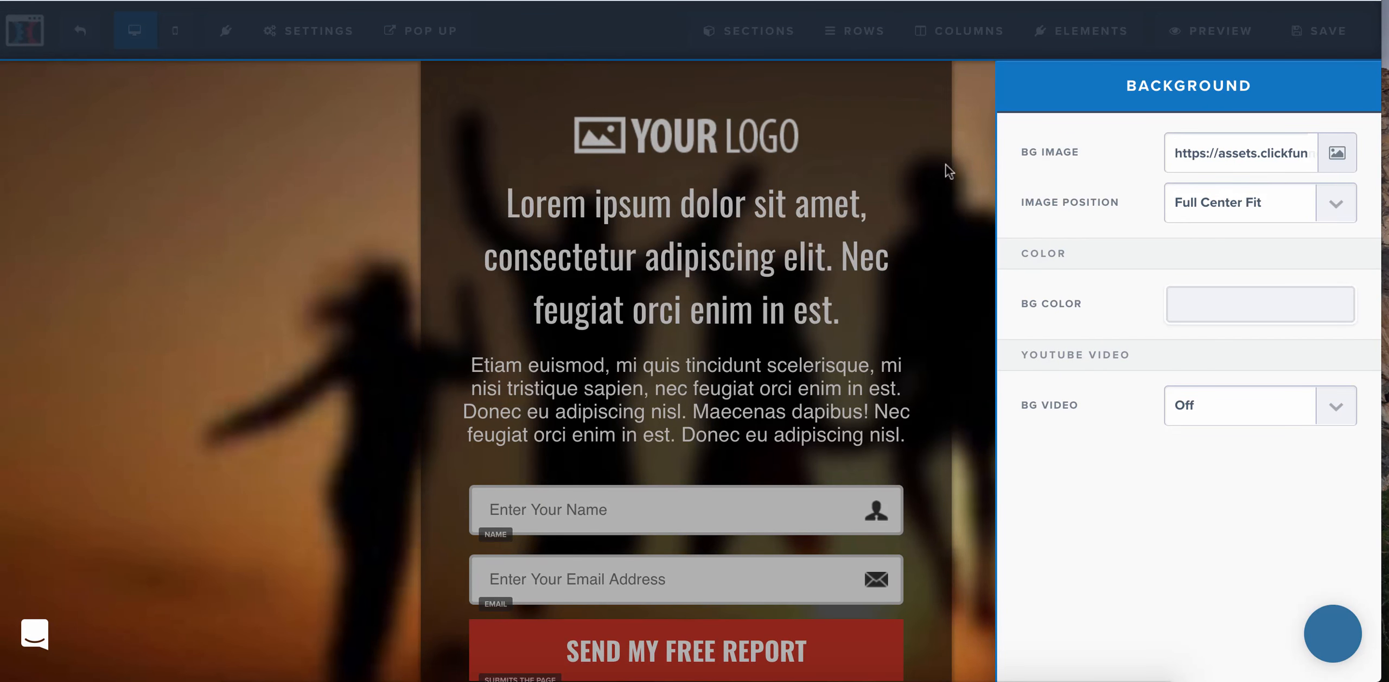
left_click(1338, 153)
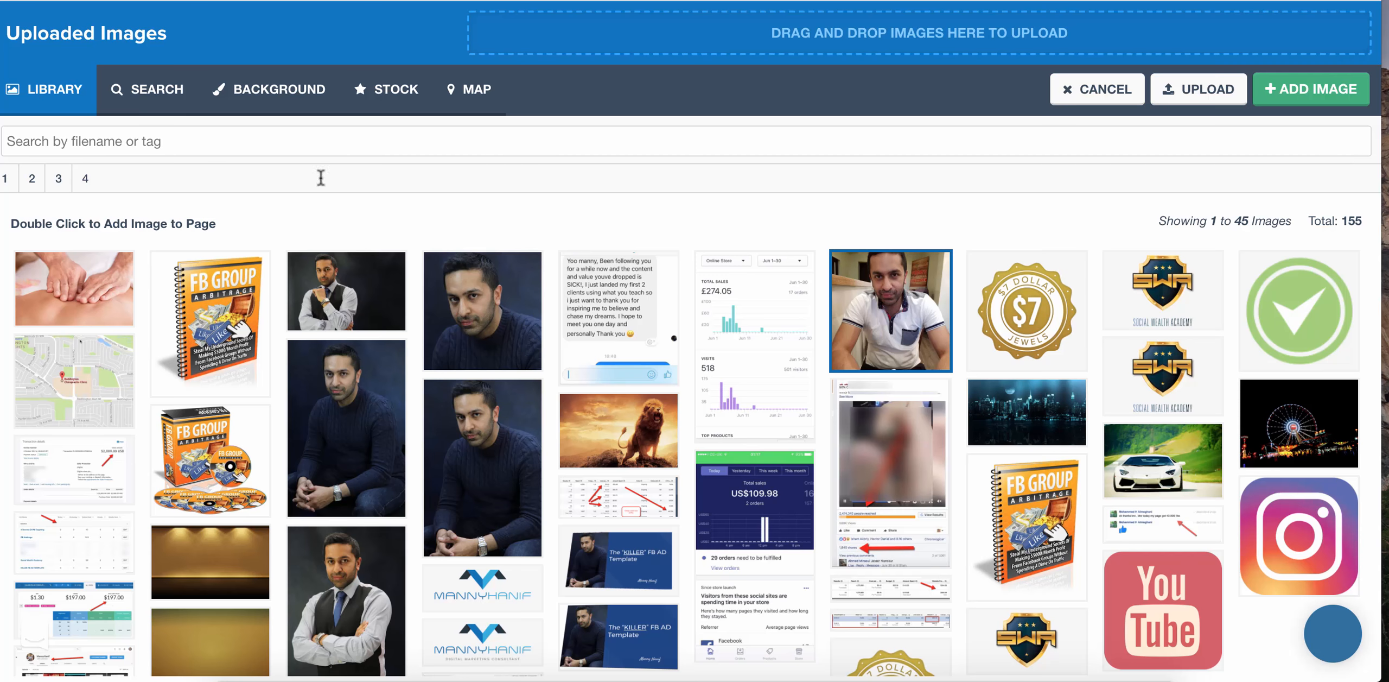
left_click(266, 92)
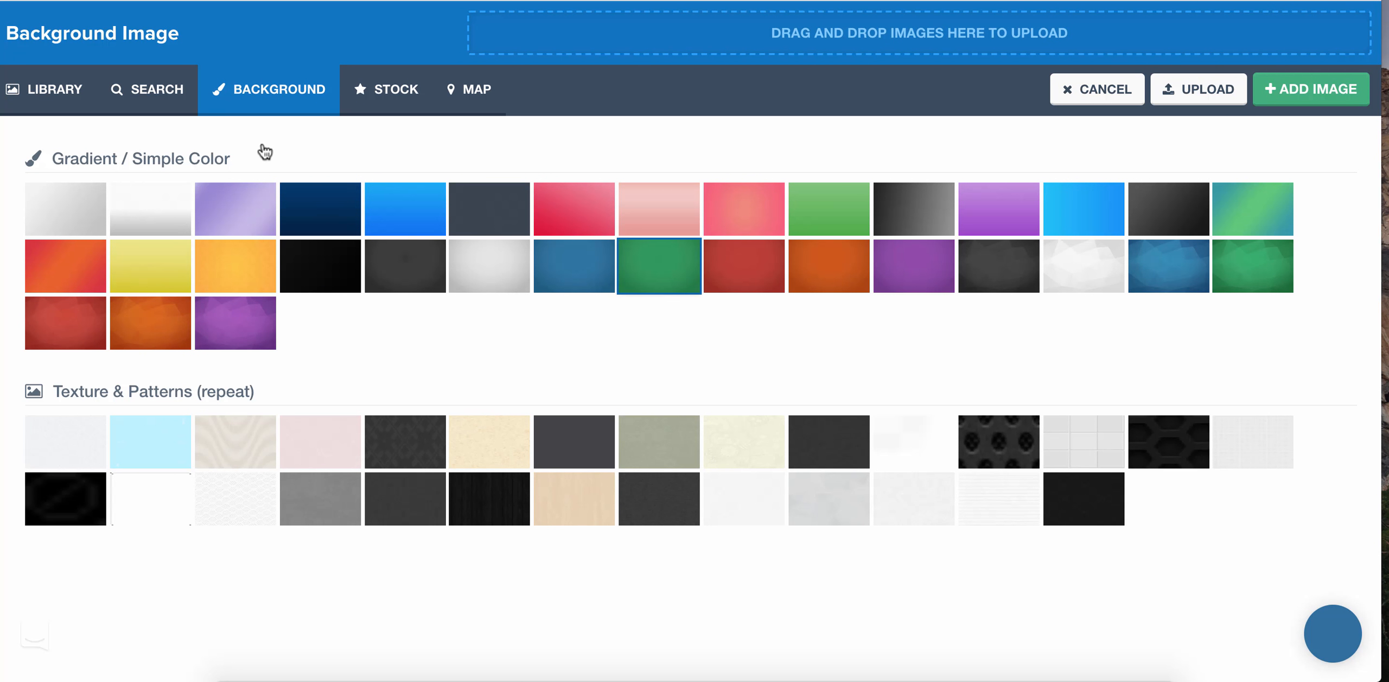
left_click(380, 90)
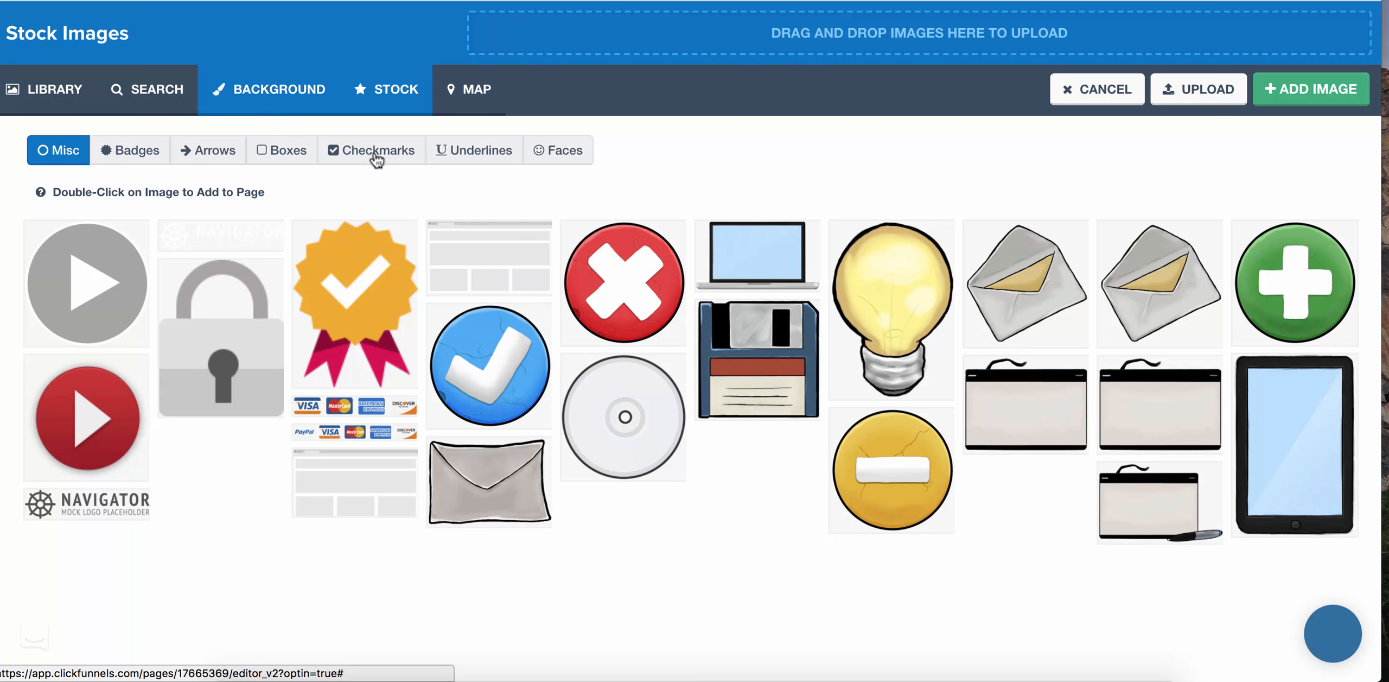
left_click(293, 99)
Search Pixabay for "background" photos in all styles.
left_click(177, 110)
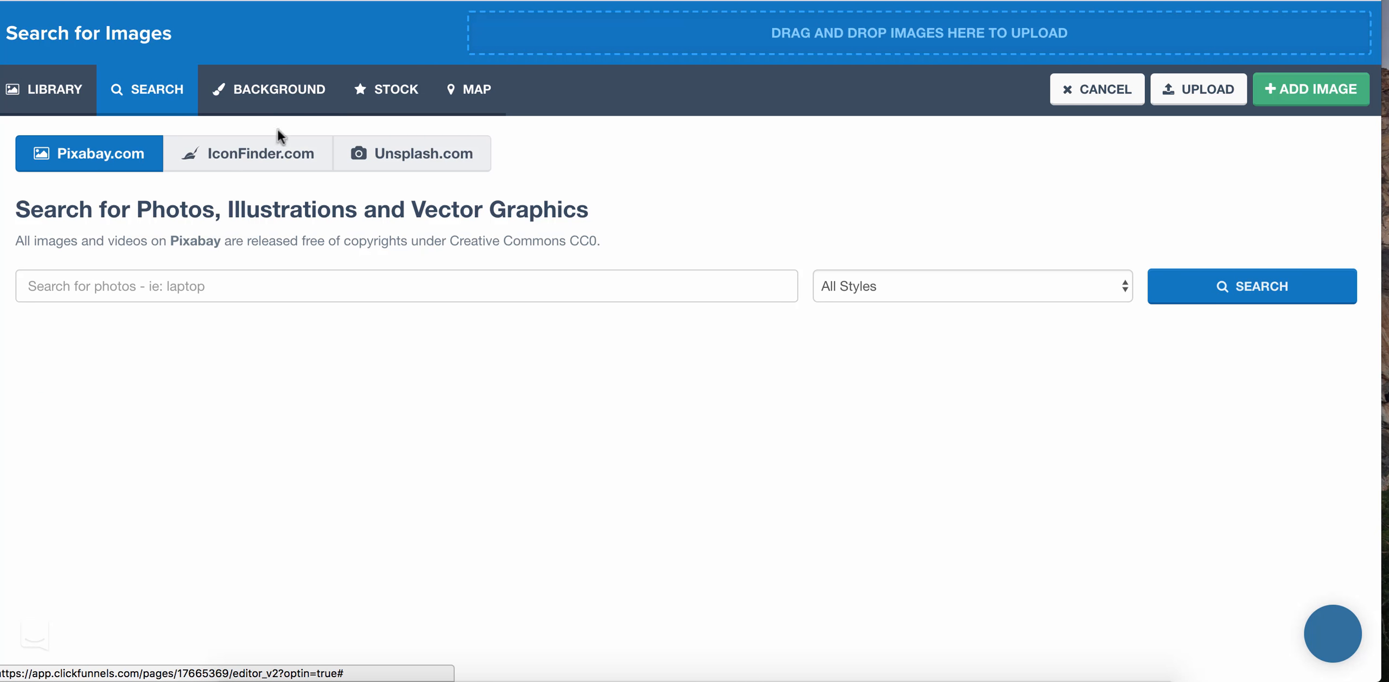
left_click(314, 282)
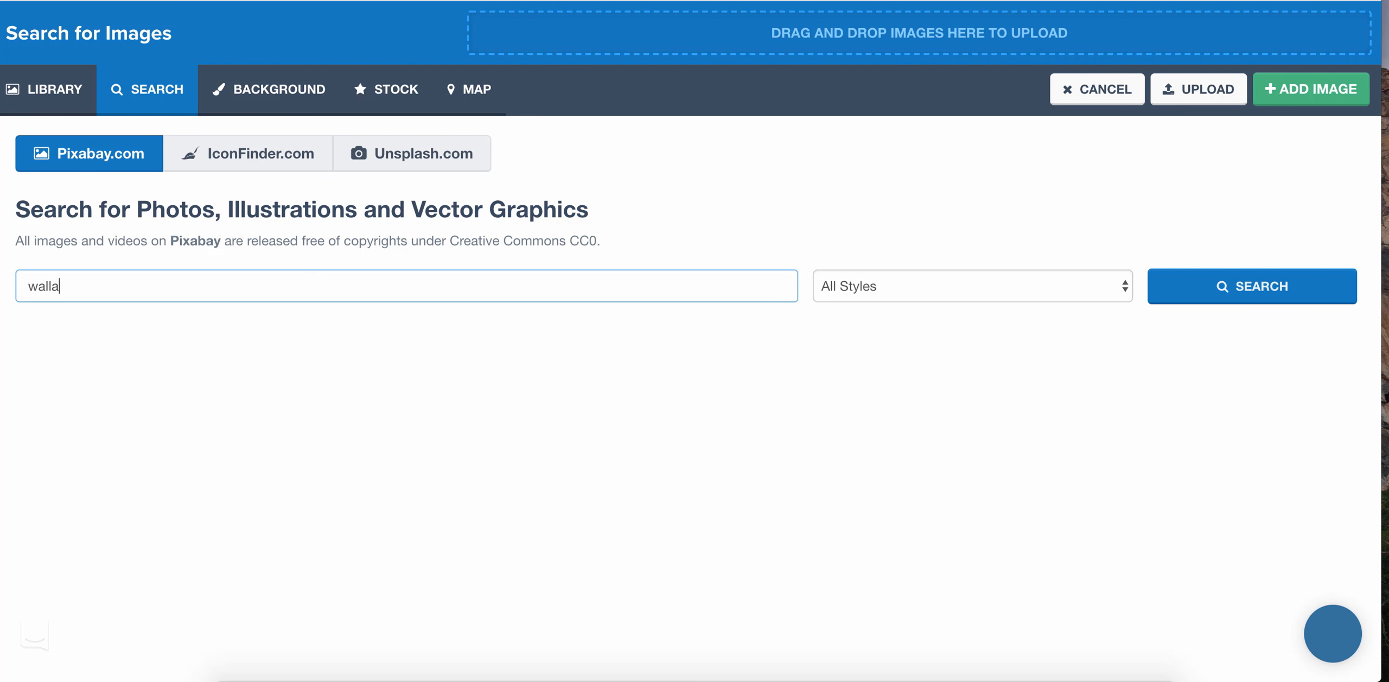
left_click(1230, 293)
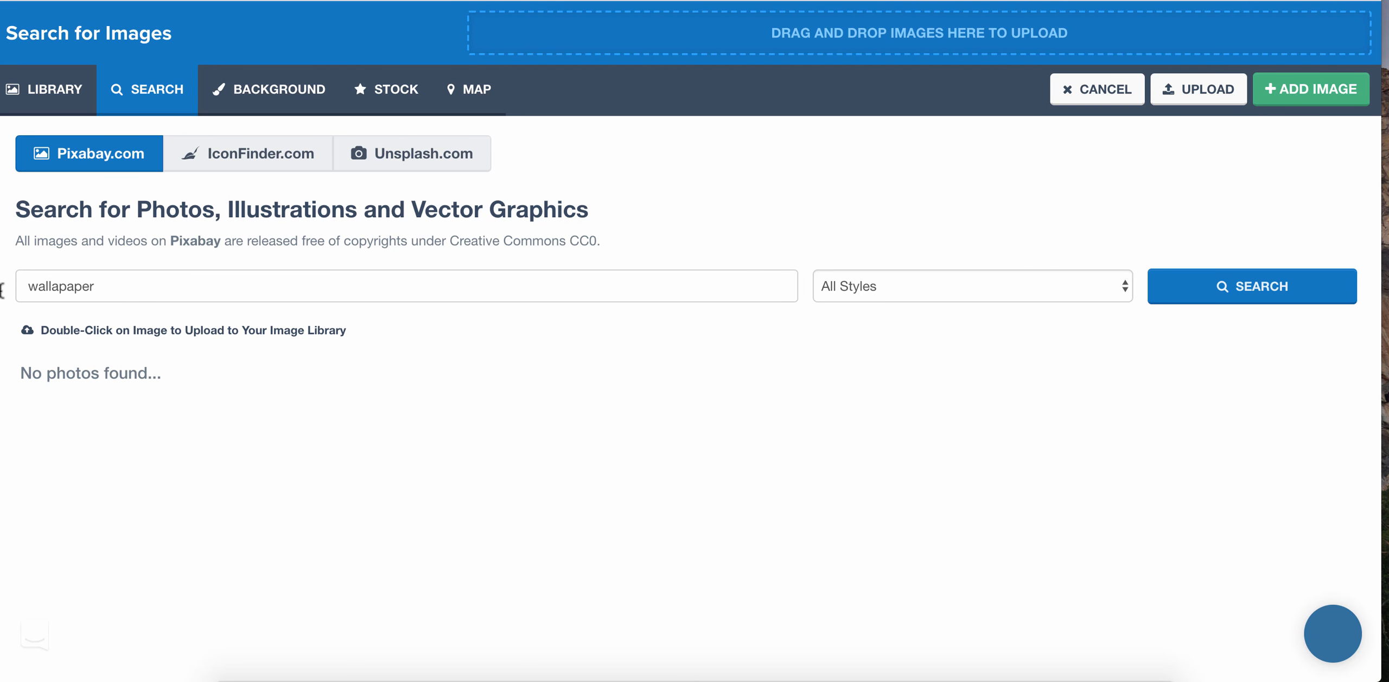
key("Tab")
type("backgro")
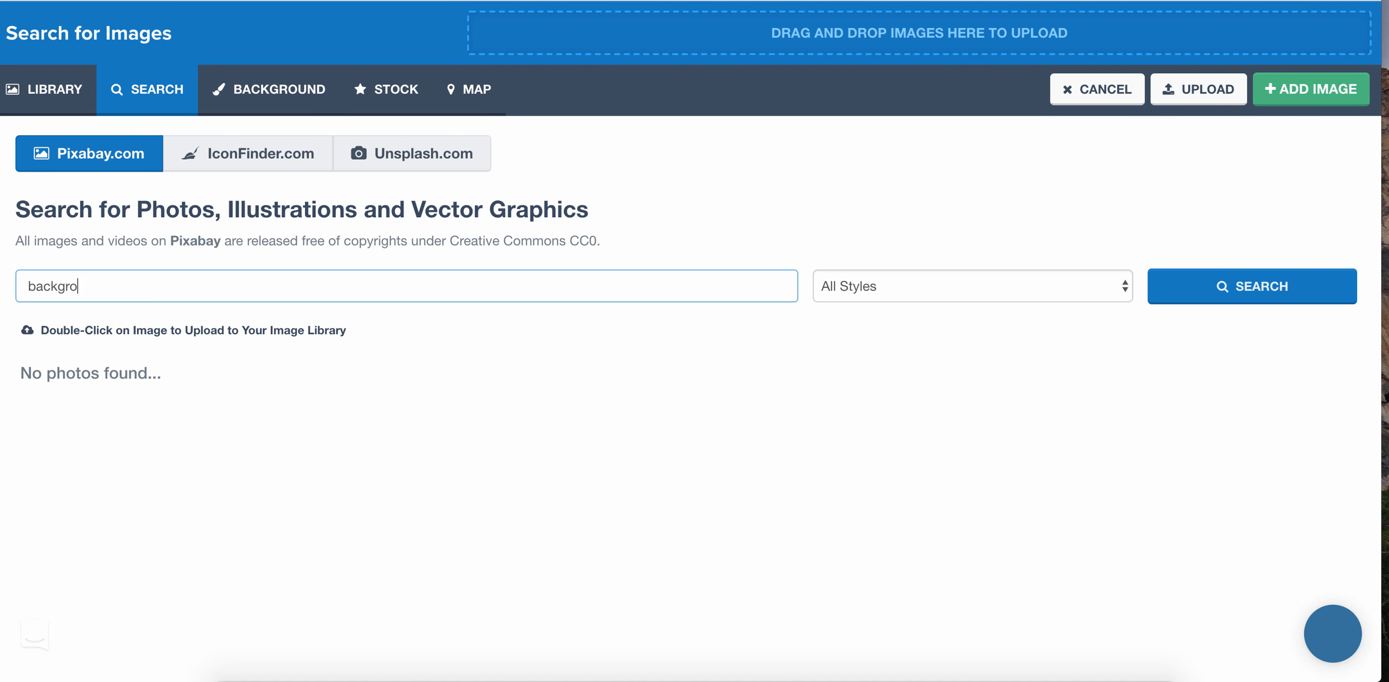
type("und")
key("Return")
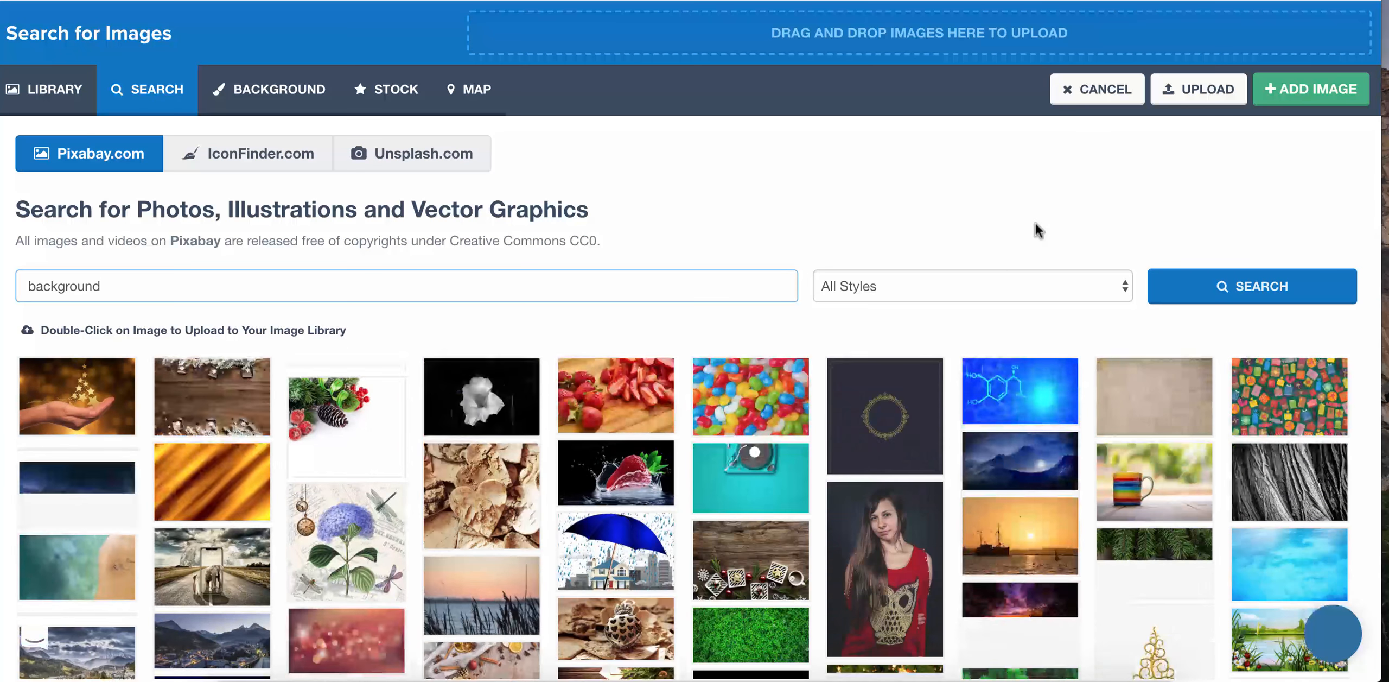
Use the orange sunset photo with the ship from the search results as the Optin page's background.
scroll(1039, 228, "down", 10)
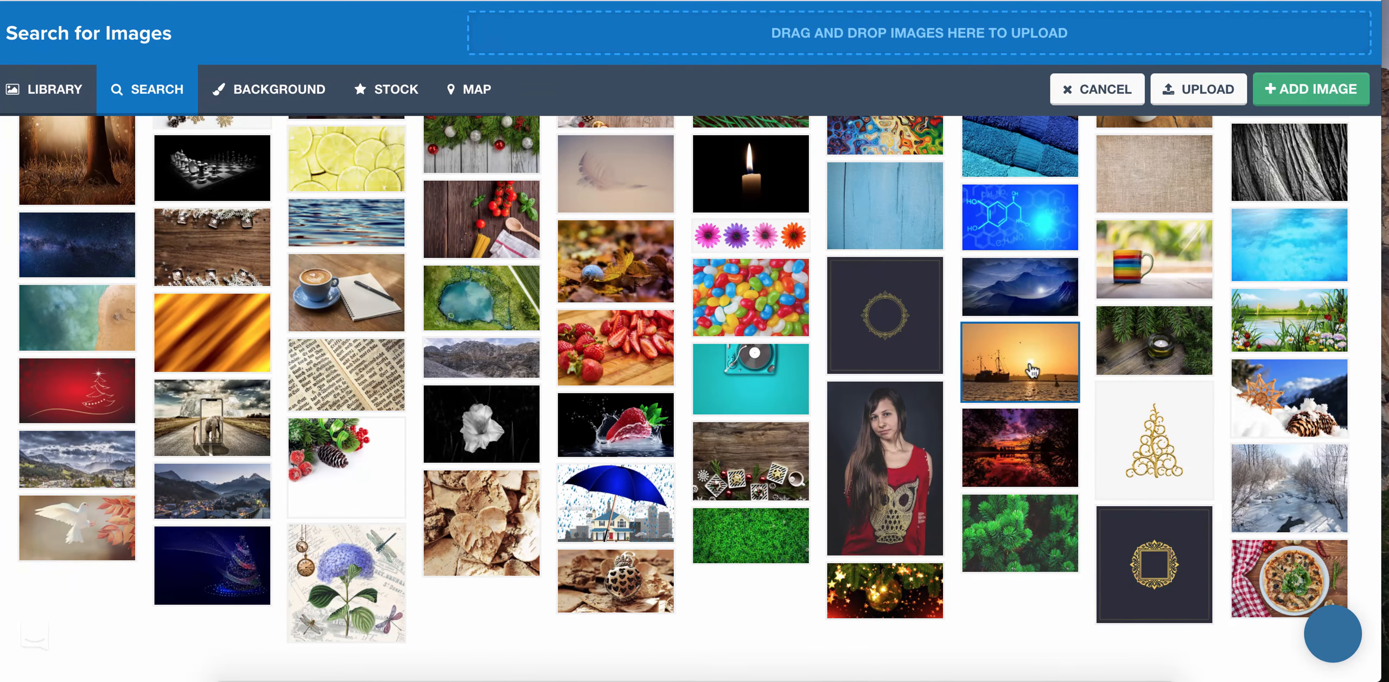
left_click(1031, 369)
left_click(1296, 91)
left_click(692, 383)
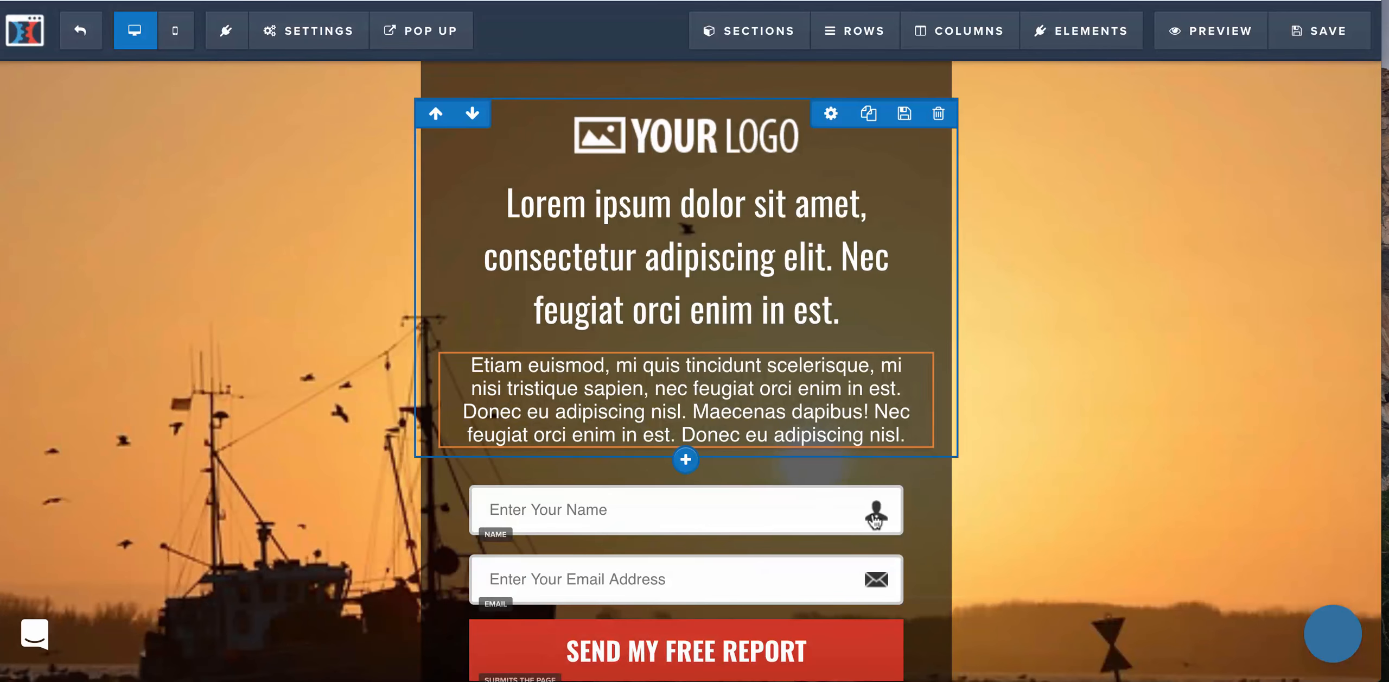
scroll(1201, 496, "down", 4)
scroll(757, 125, "up", 4)
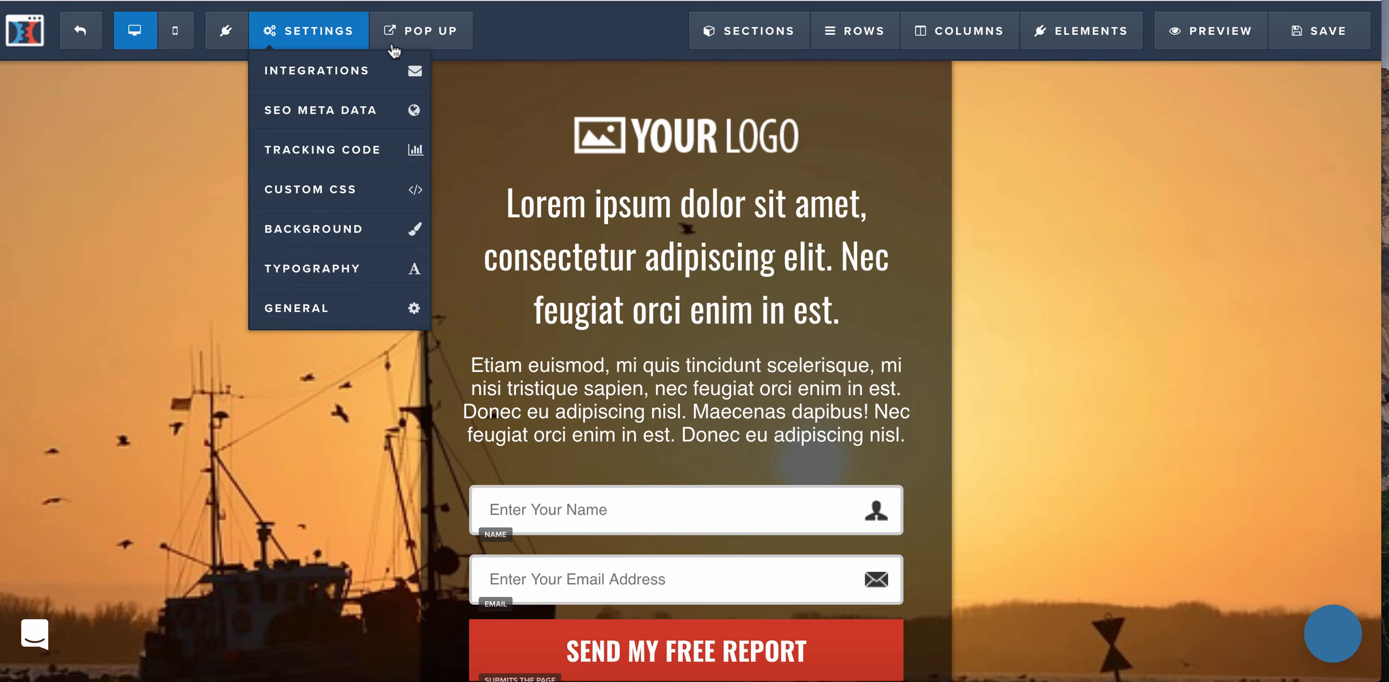
Look at the optin box section's size, position, colour and padding settings and close them.
left_click(429, 31)
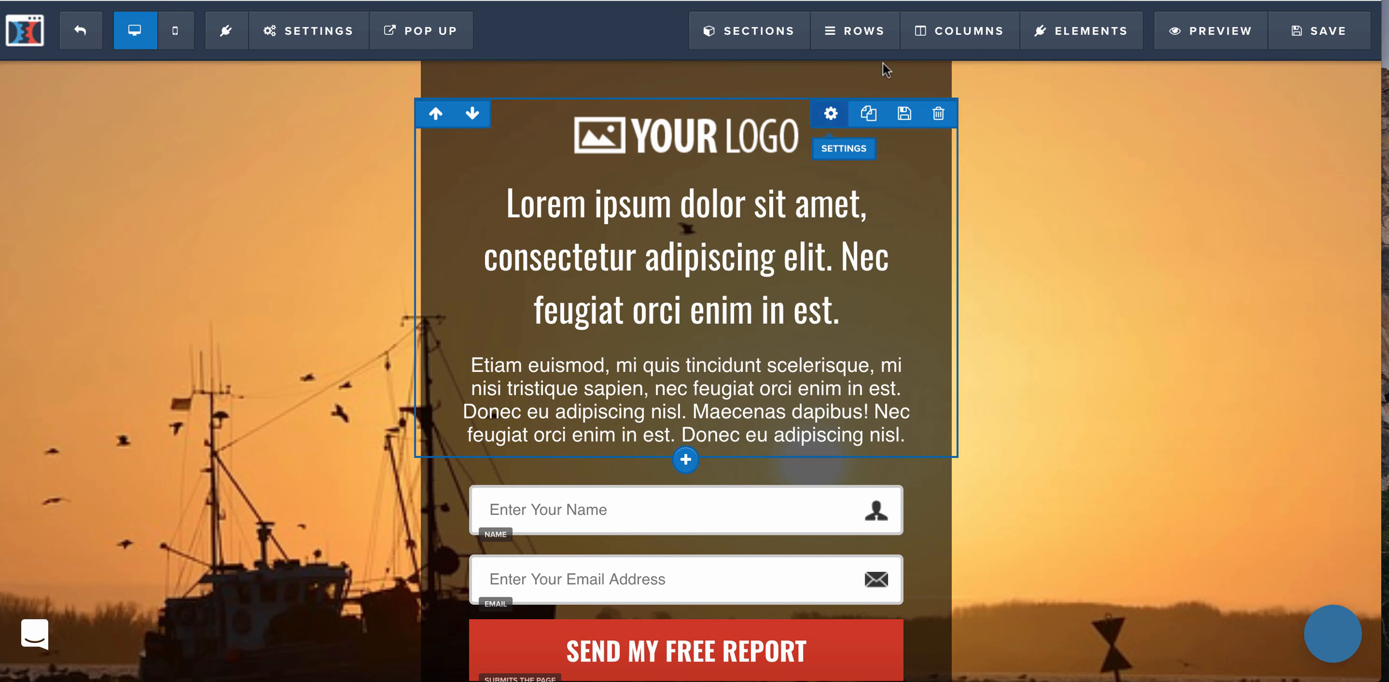
left_click(931, 71)
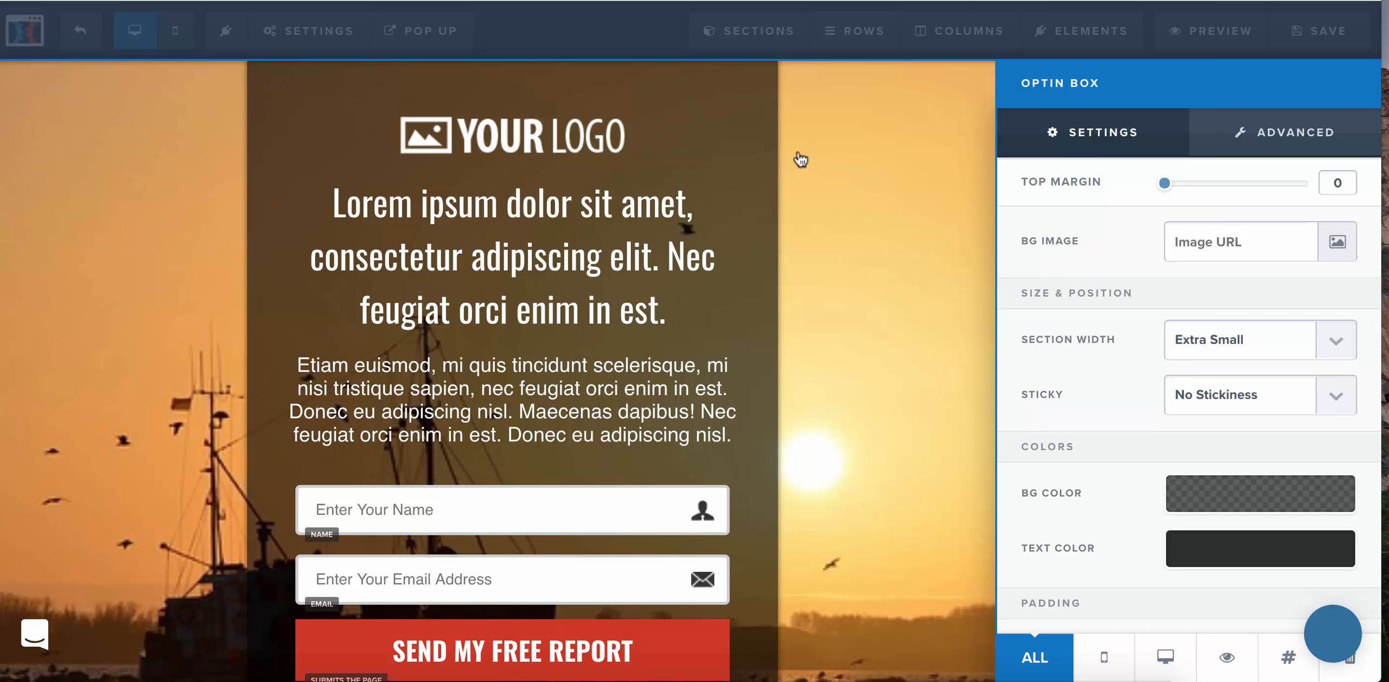
scroll(1218, 376, "down", 3)
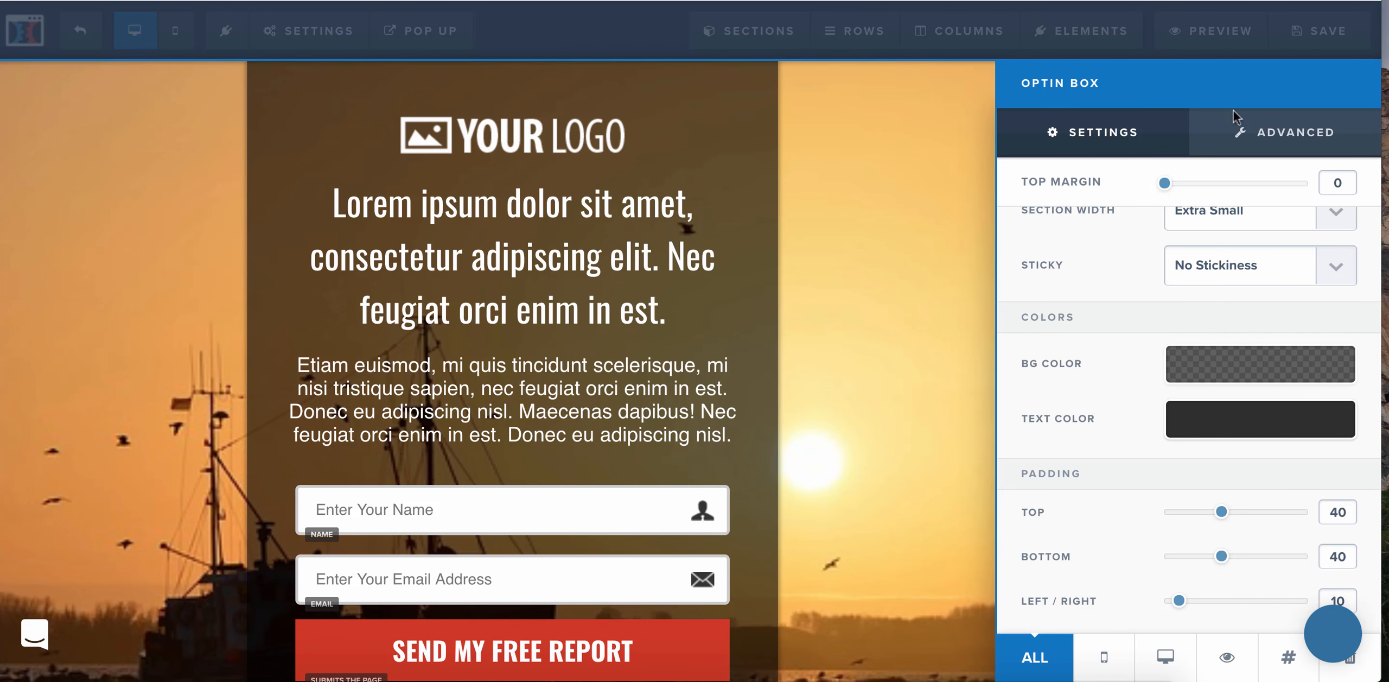
left_click(896, 252)
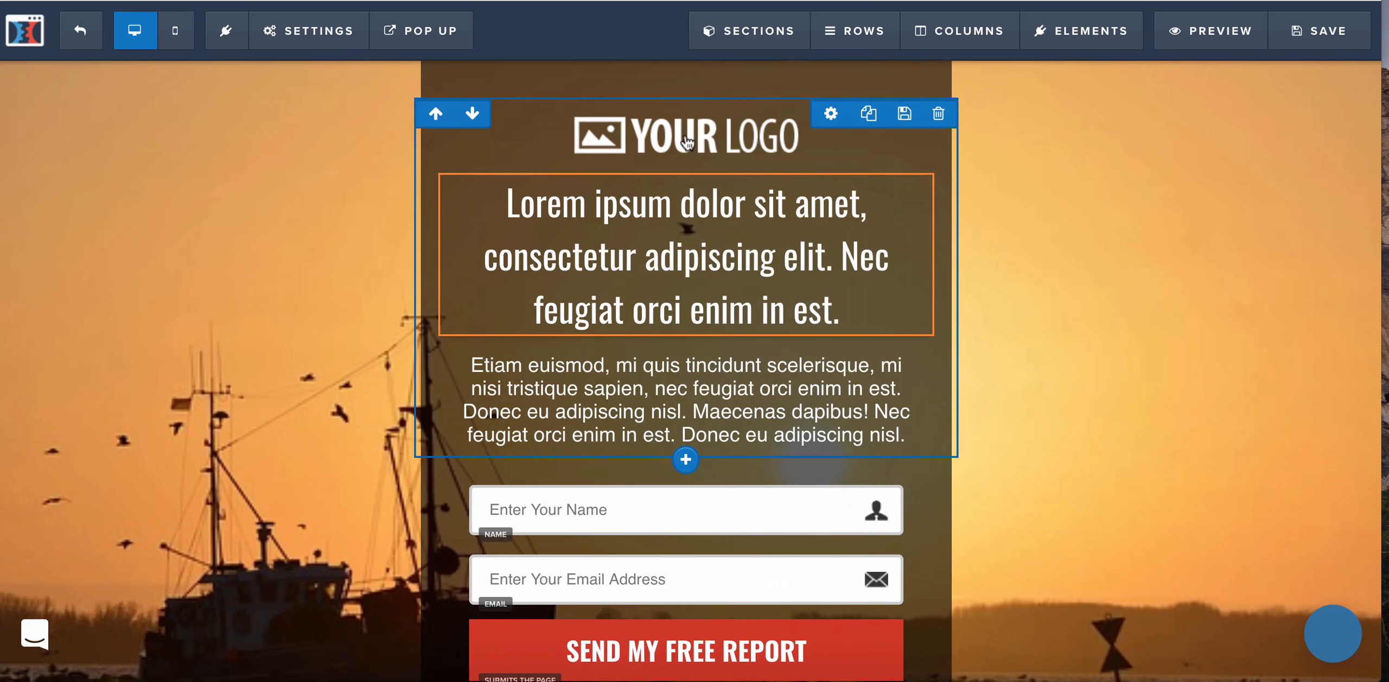
Look at the logo element's image, alt text, size and link settings and close them.
left_click(687, 142)
left_click(627, 133)
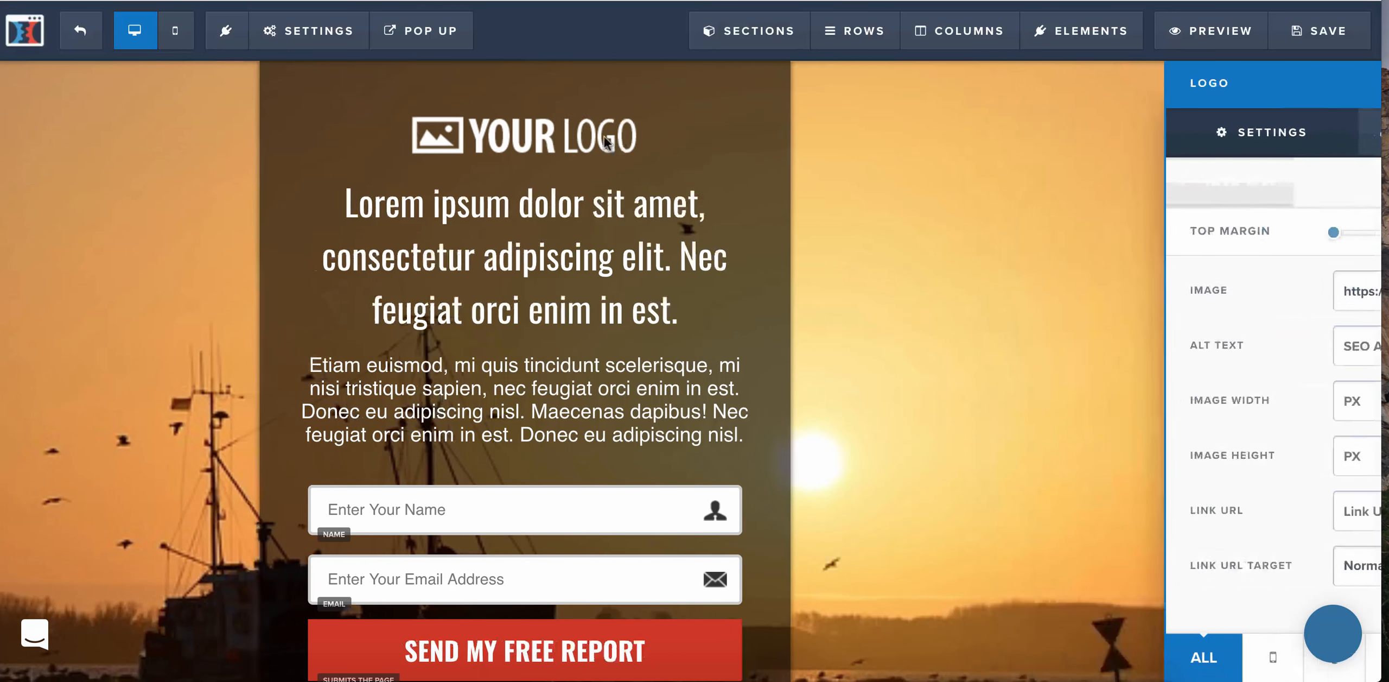
left_click(627, 133)
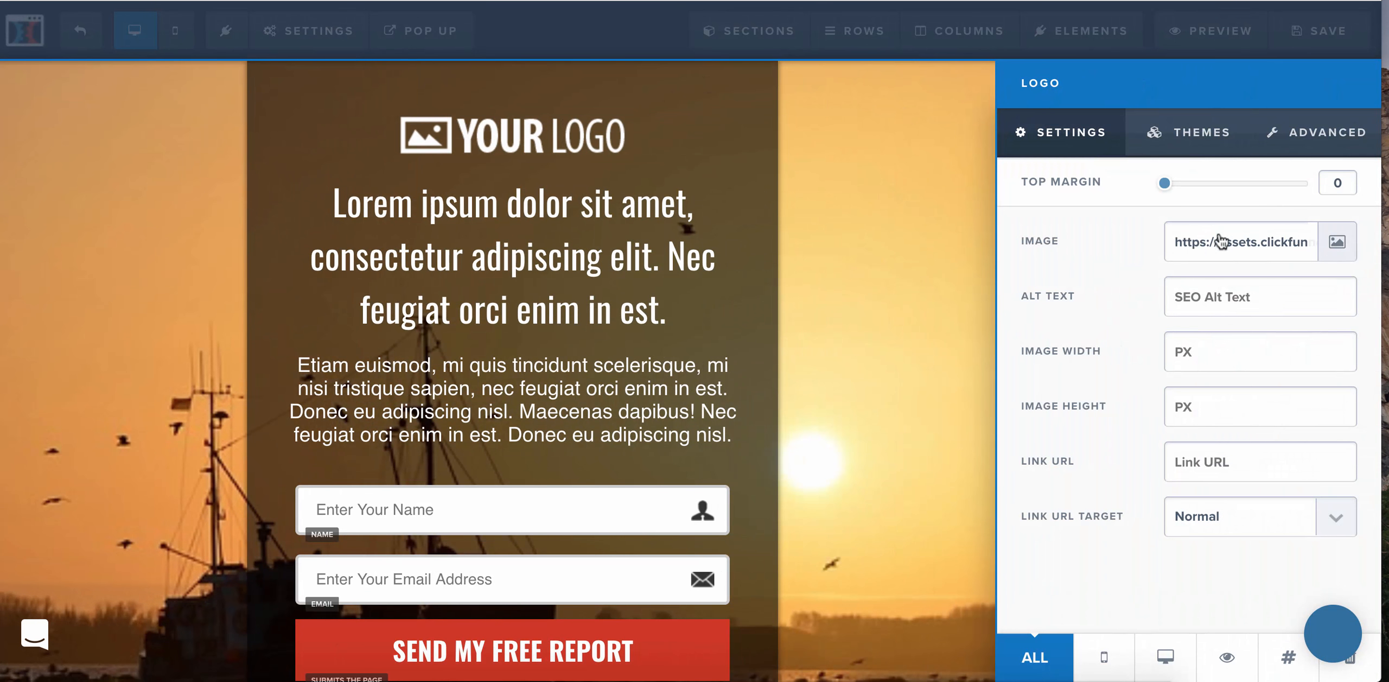
left_click(697, 249)
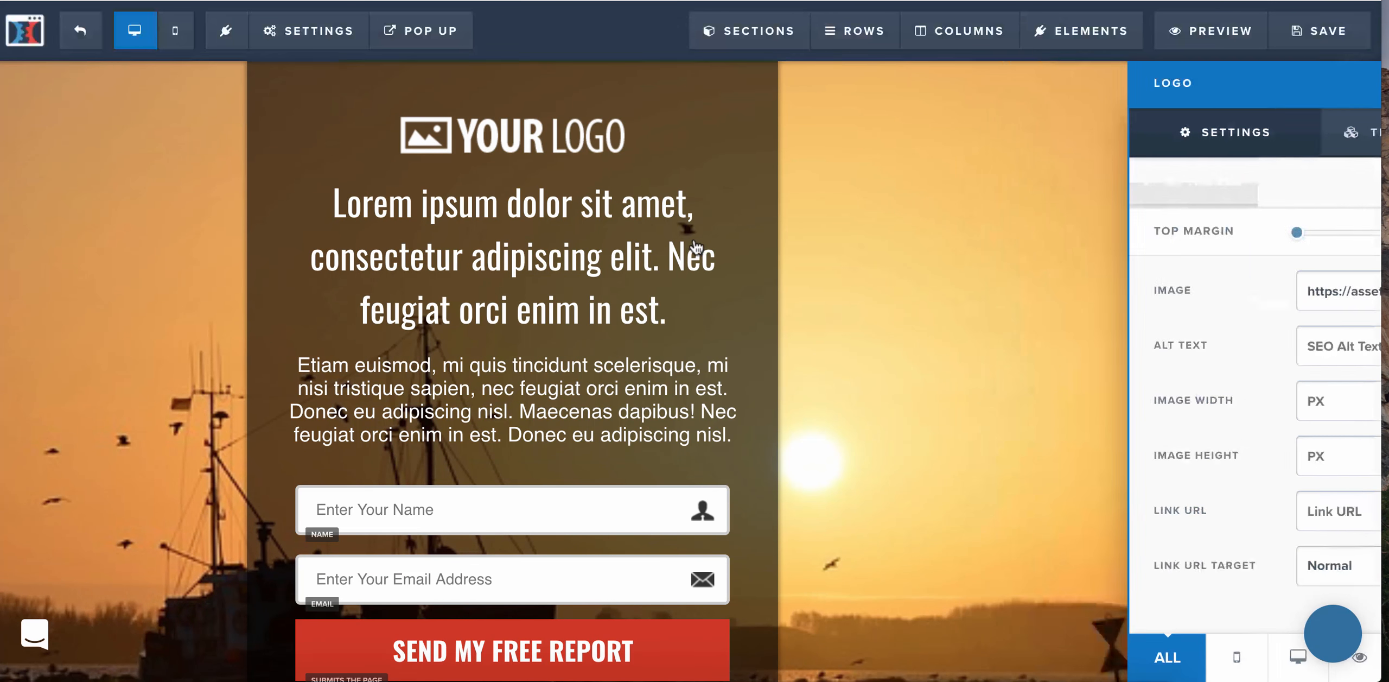
Replace the headline's placeholder text with "Welcome to the Rainbow Page!".
left_click(791, 271)
left_click_drag(841, 310, 454, 208)
type("Welcome to the Rainbow ")
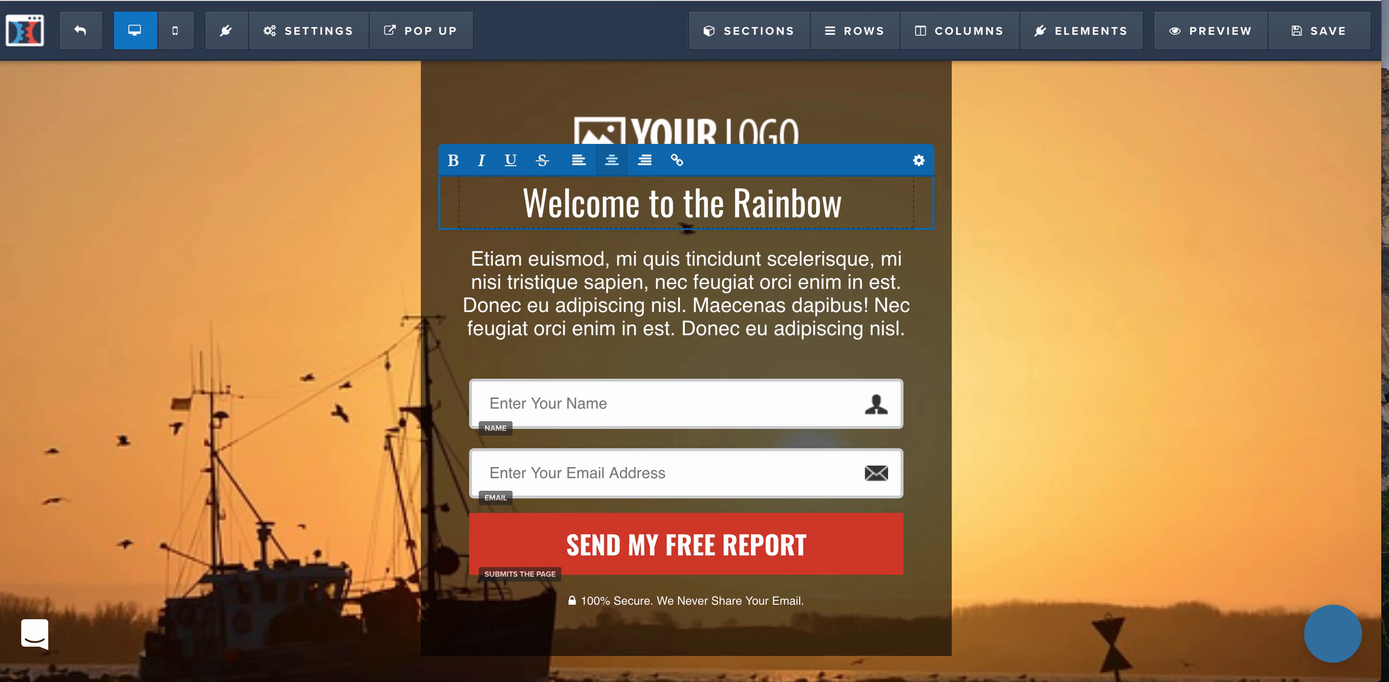
type("Page!")
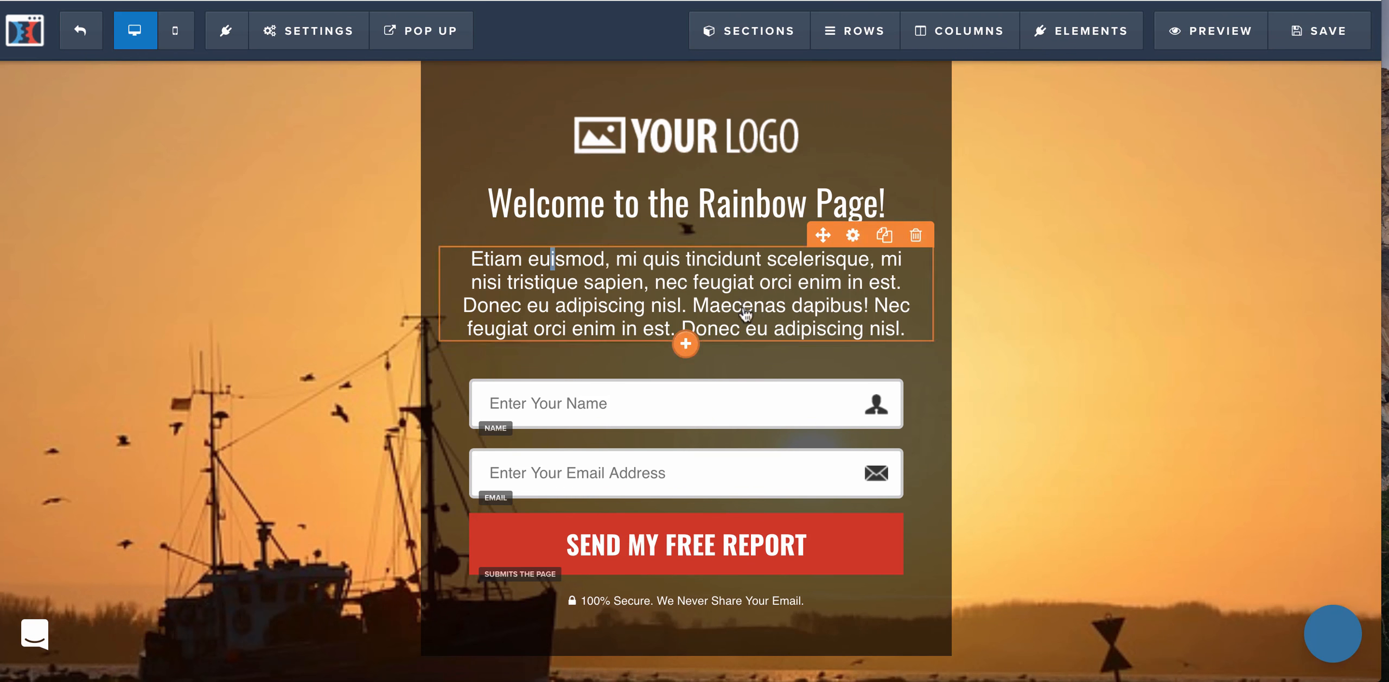
Replace the placeholder paragraph below the headline with "Welcome to this page. Download Your FREE Report.".
left_click(744, 302)
left_click(1028, 283)
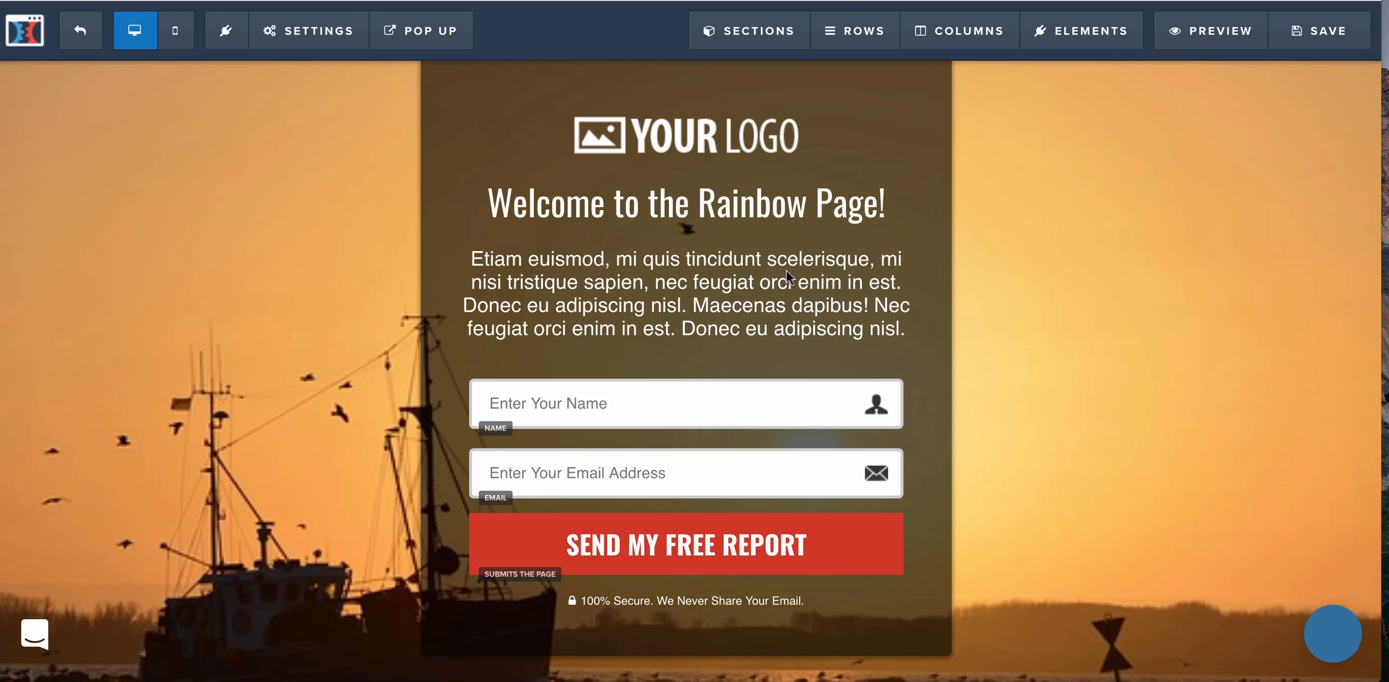
left_click(909, 311)
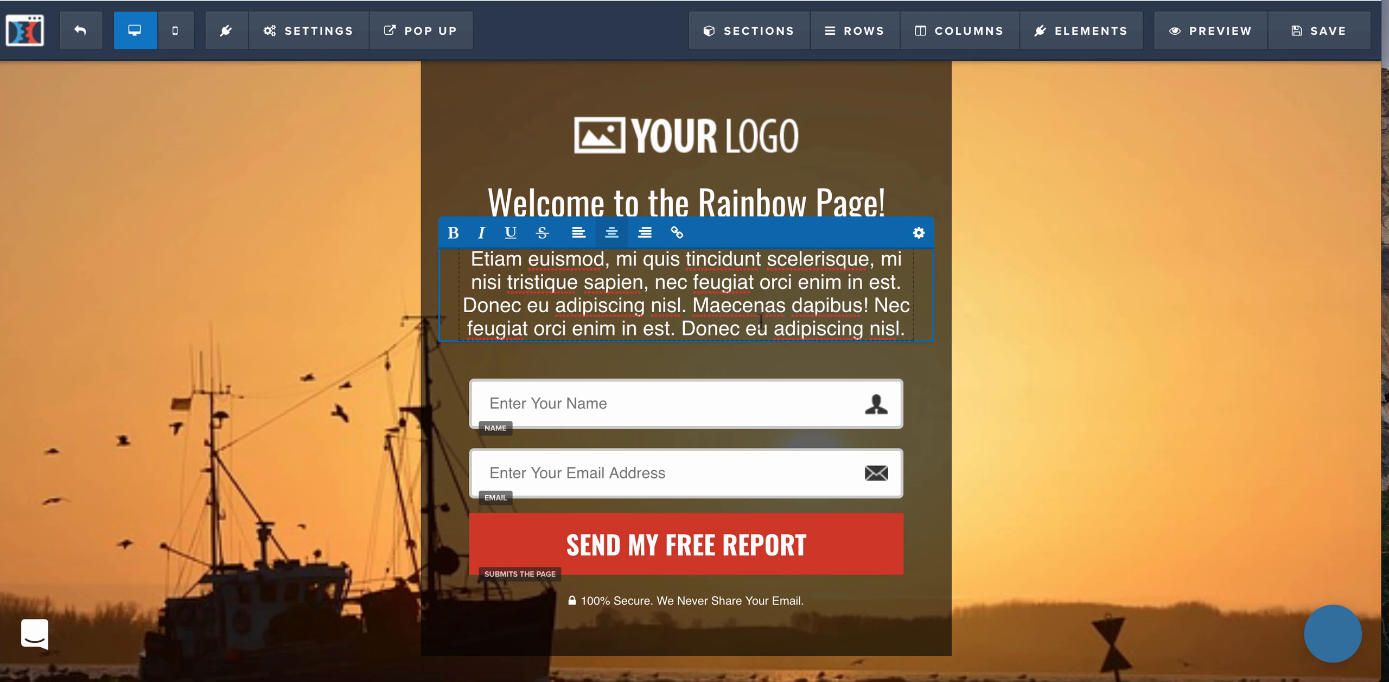
left_click_drag(469, 250, 465, 250)
type("Welco")
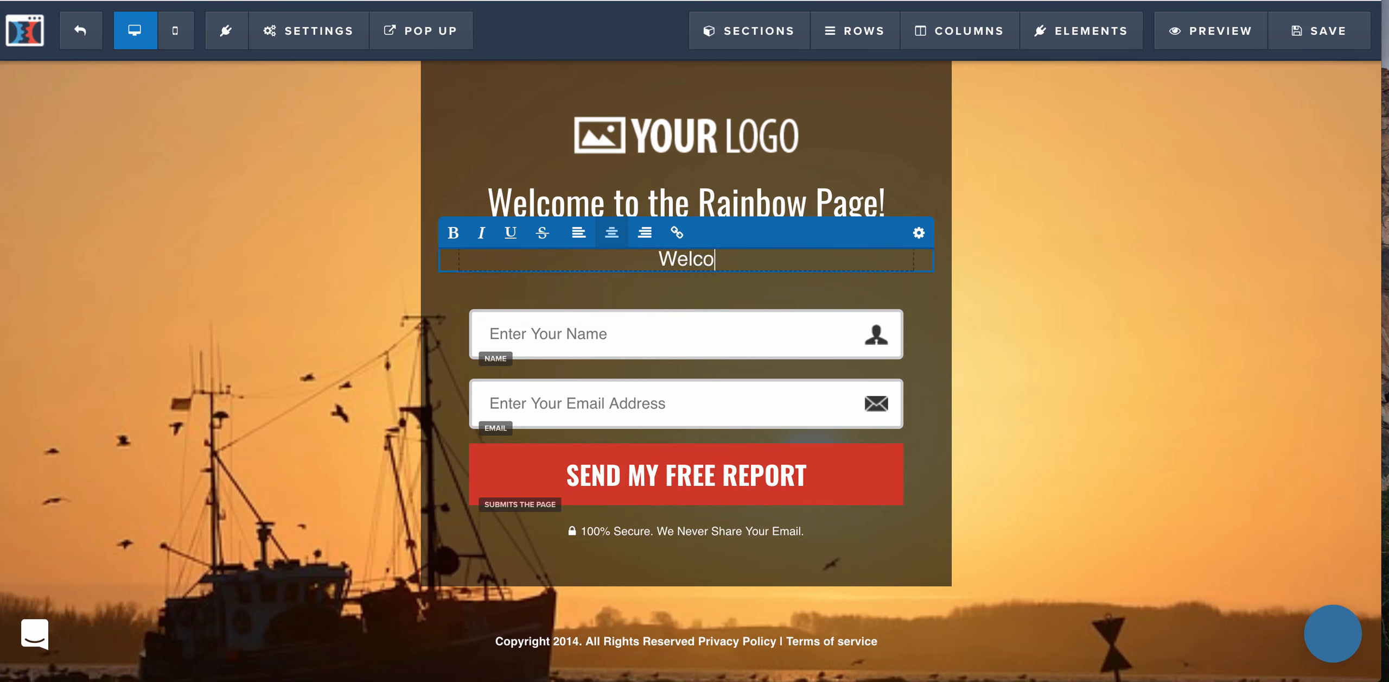
type("me to this ")
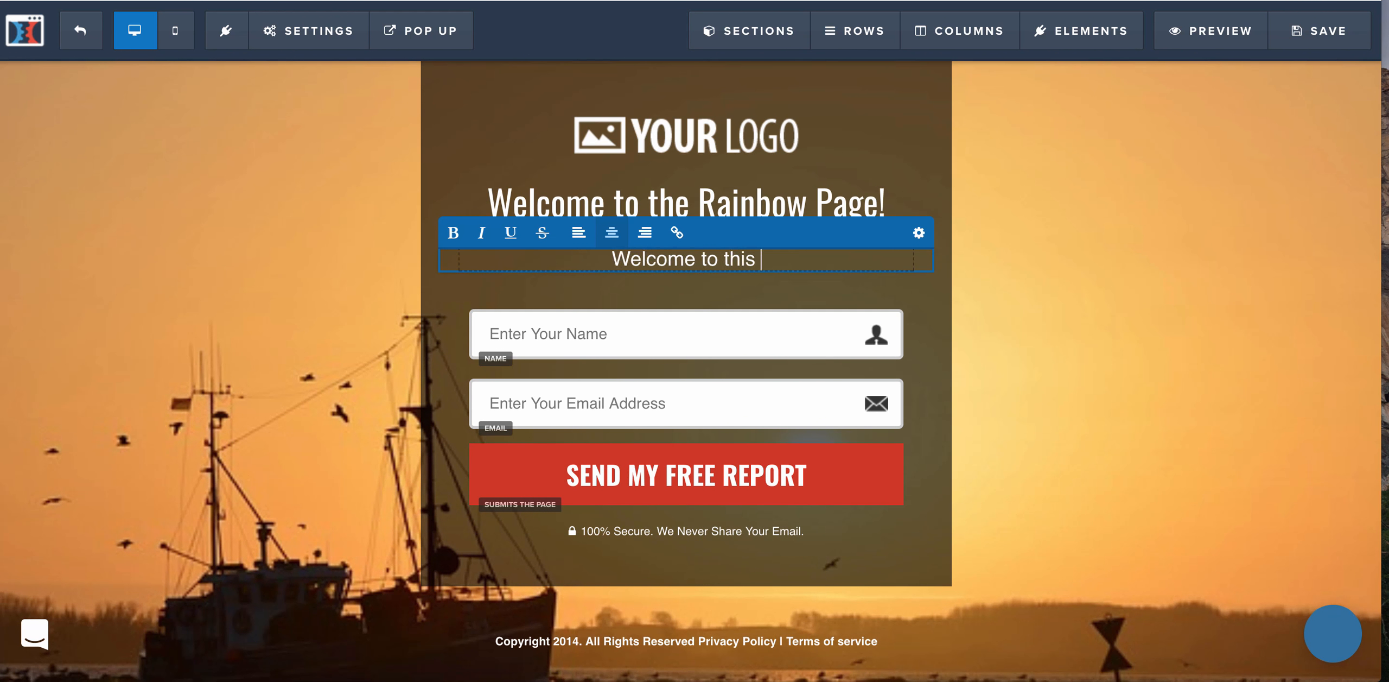
type("page. Download Y")
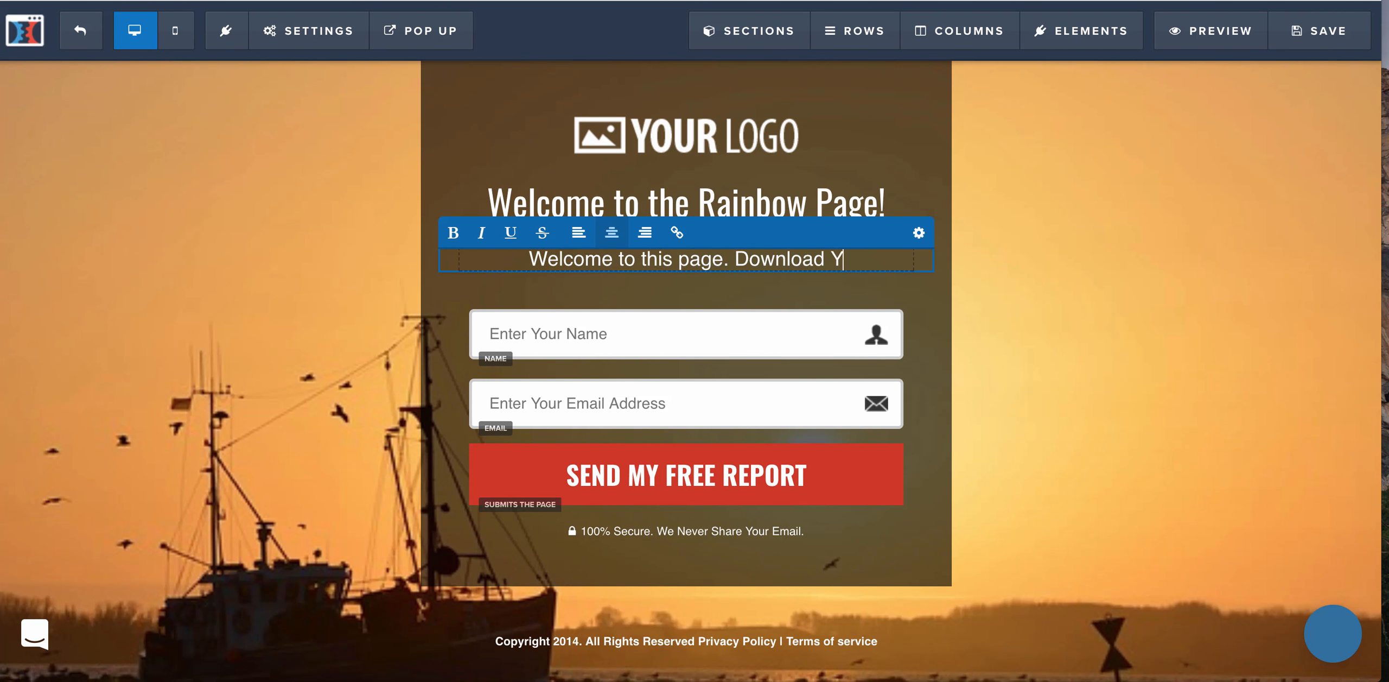
type("our FREE Repo")
key("BackSpace")
key("BackSpace")
key("BackSpace")
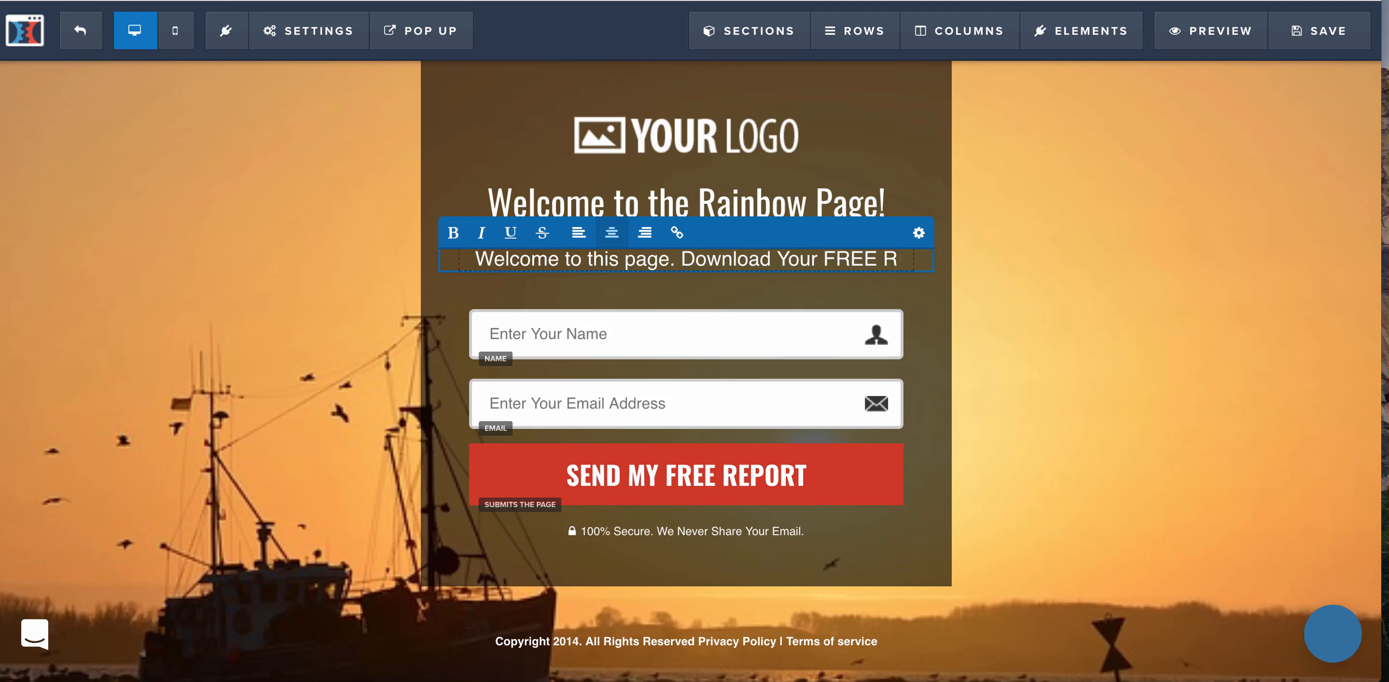
type("eport.")
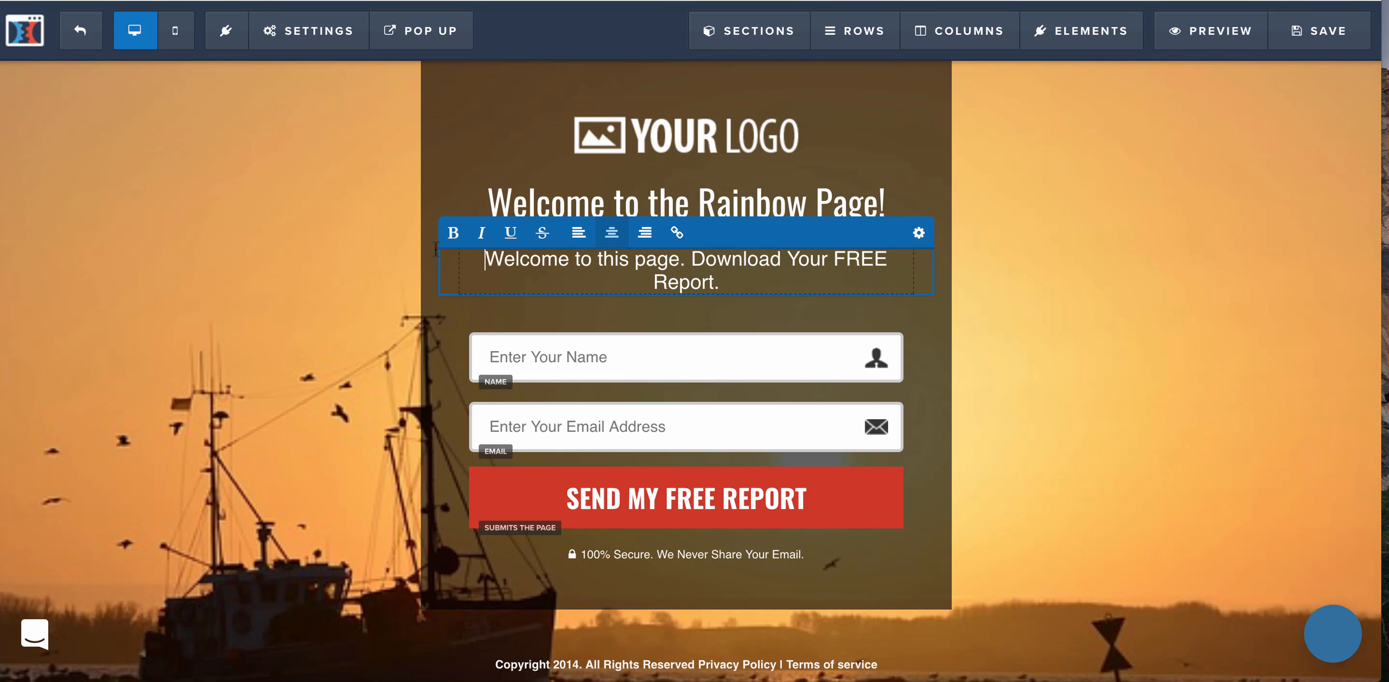
Try to make the whole paragraph below the headline bold.
triple_click(716, 280)
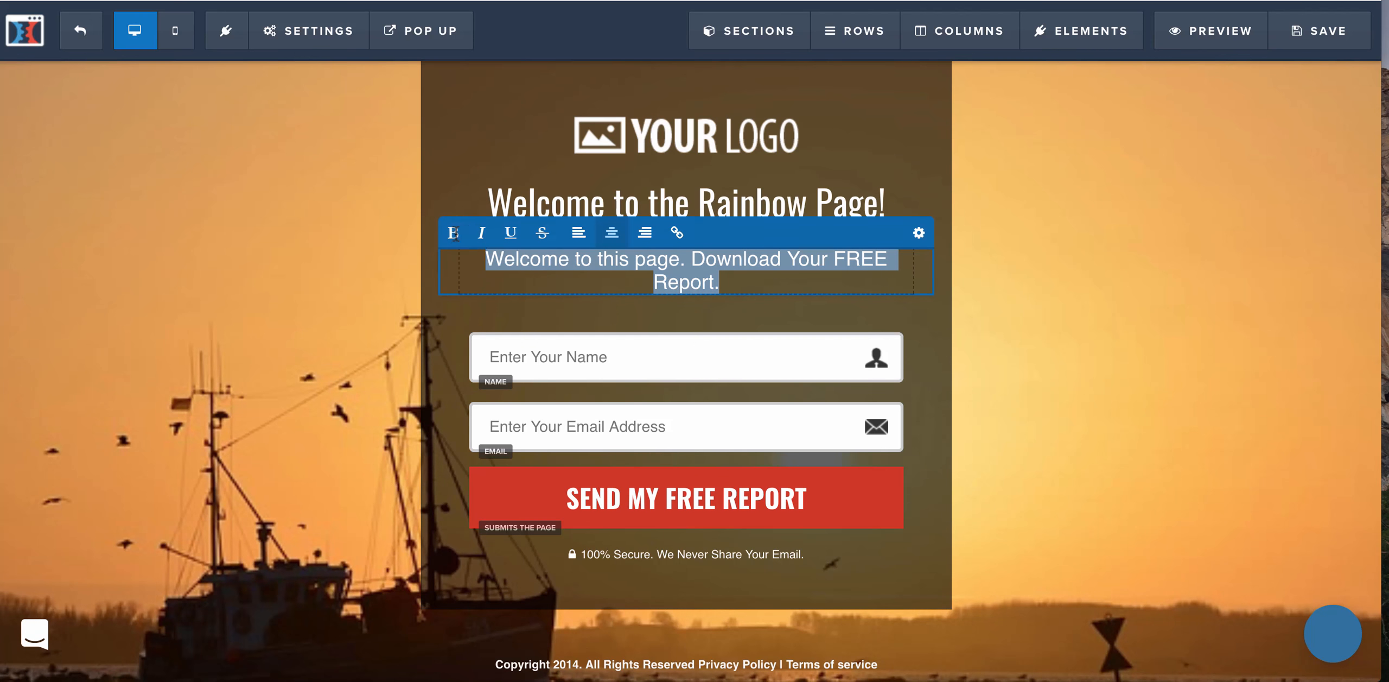
left_click(453, 232)
left_click(766, 285)
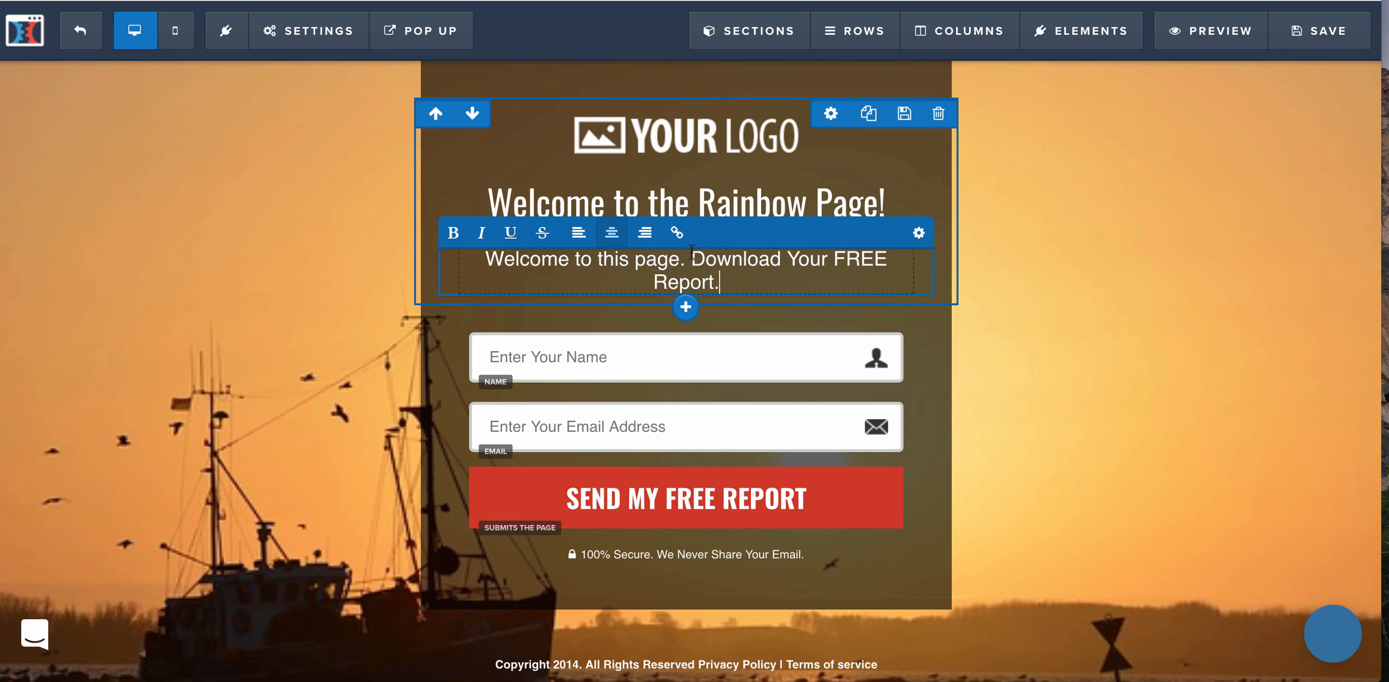
Turn the word "Download" in the paragraph into a link with the address # and colour it red.
left_click_drag(686, 260, 784, 254)
left_click(785, 261)
left_click(677, 232)
left_click(765, 233)
left_click(783, 173)
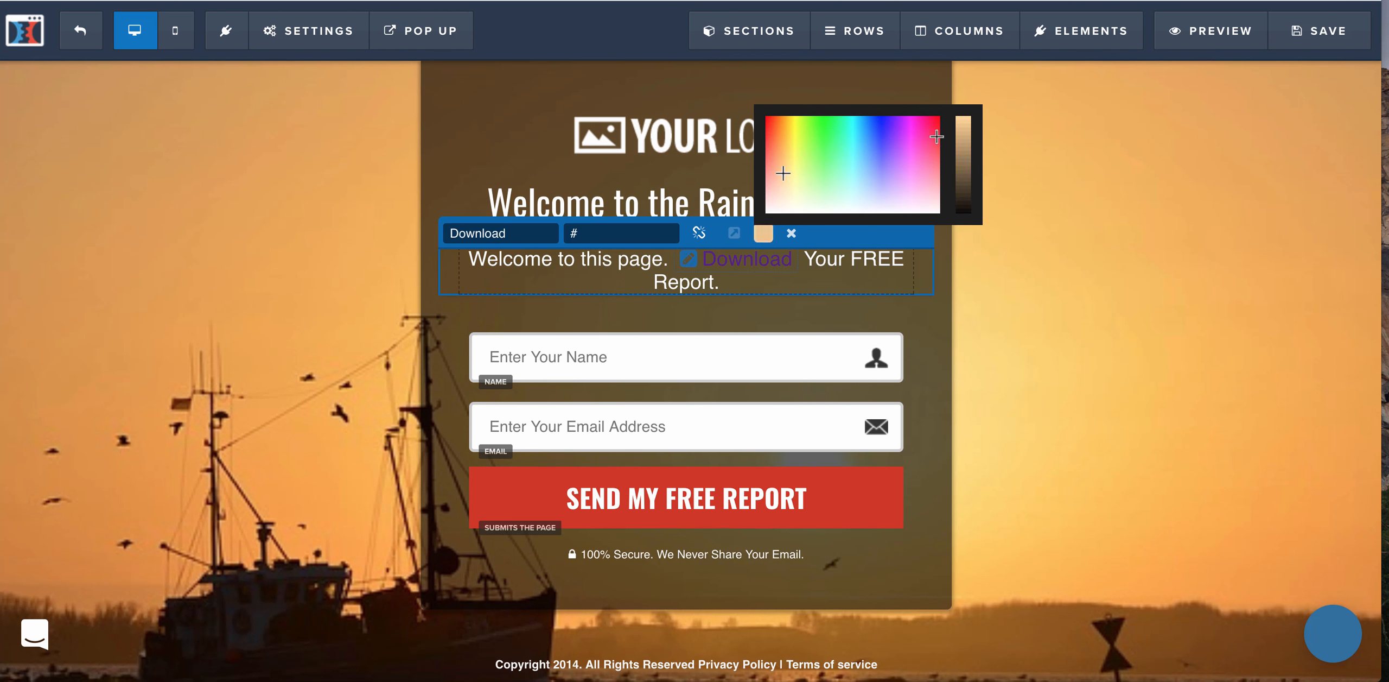
left_click(937, 136)
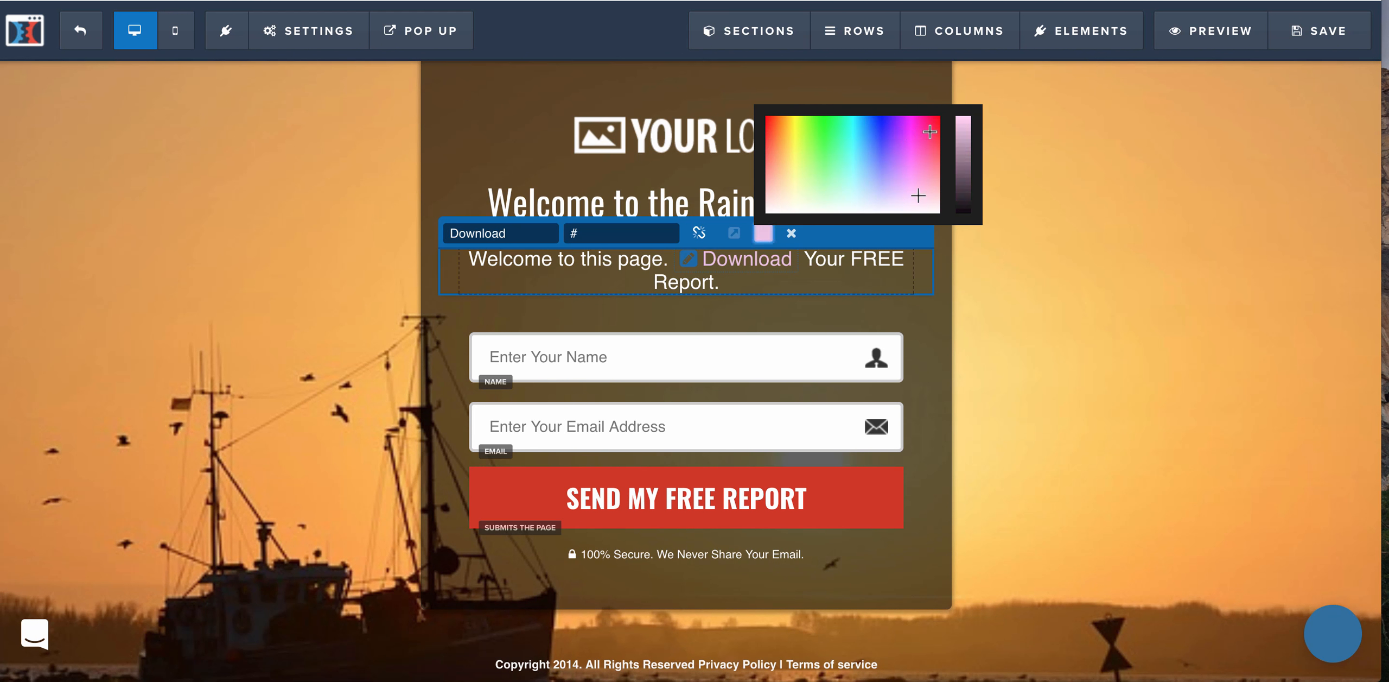
left_click(1026, 353)
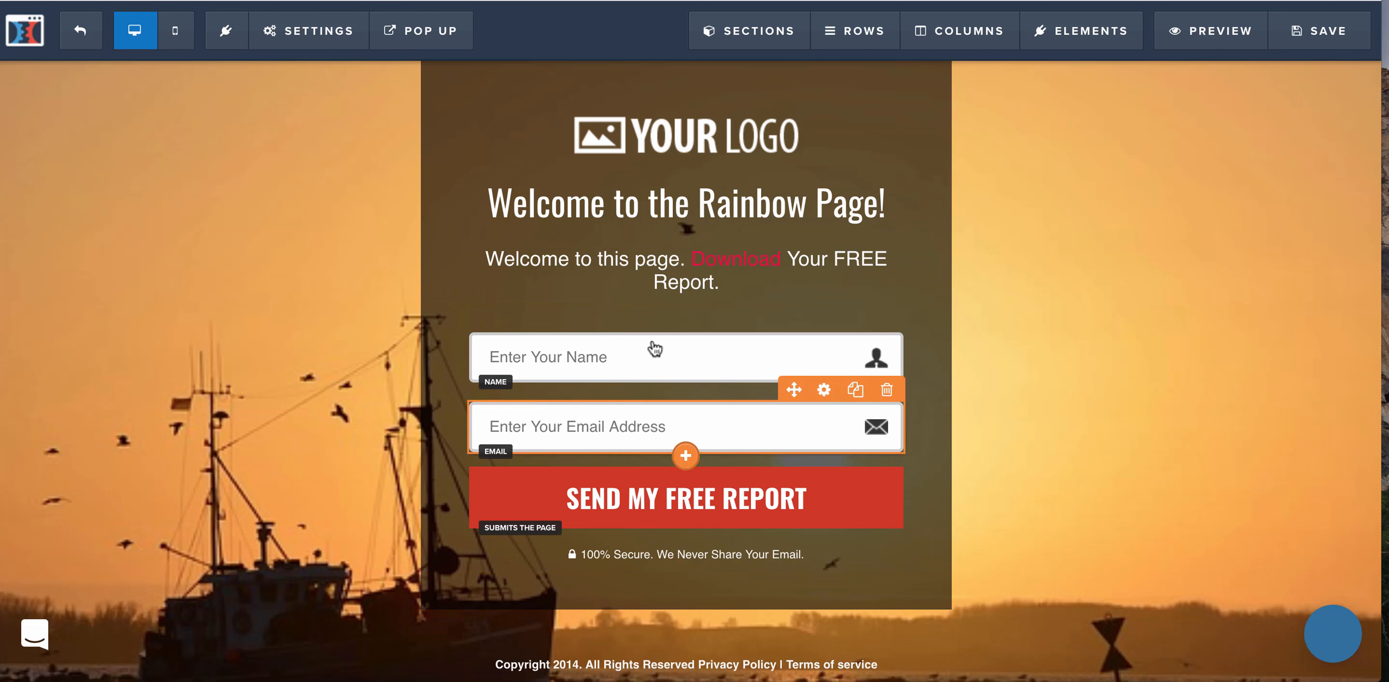
Look at the name field's input type, placeholder, required and font settings and close them.
left_click(649, 374)
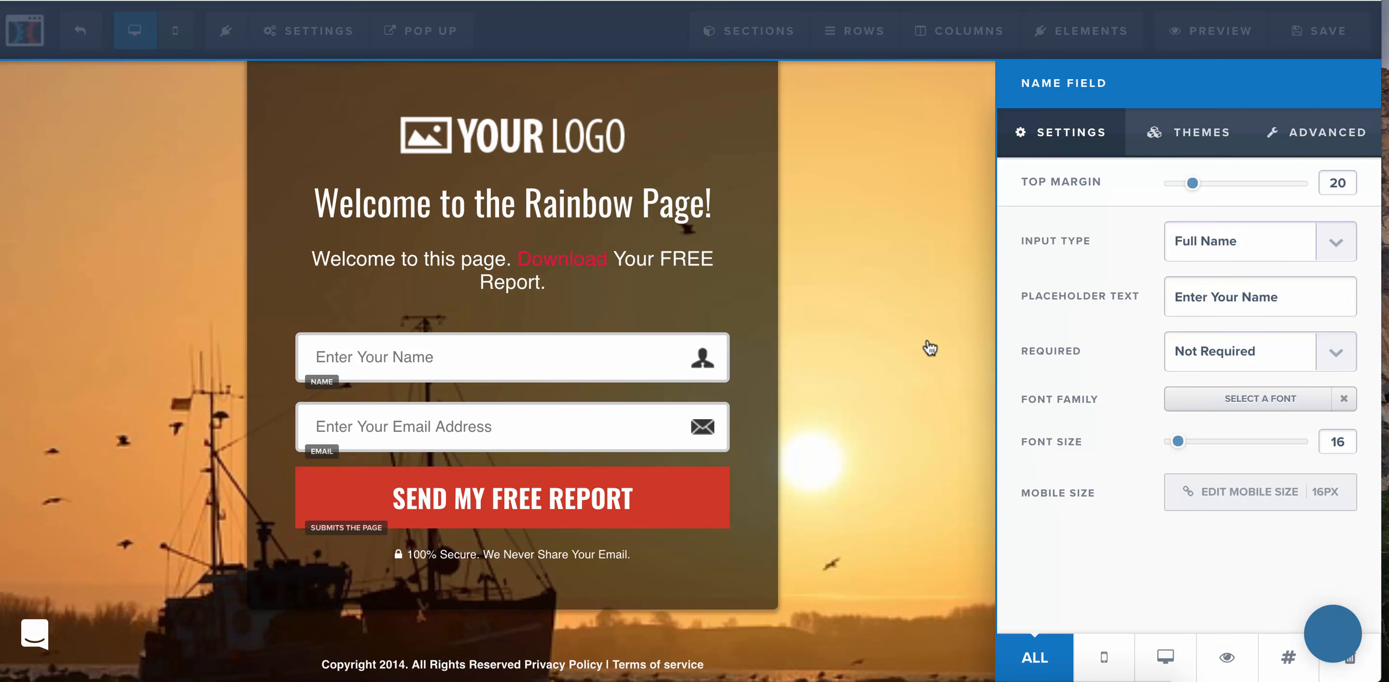
left_click(930, 348)
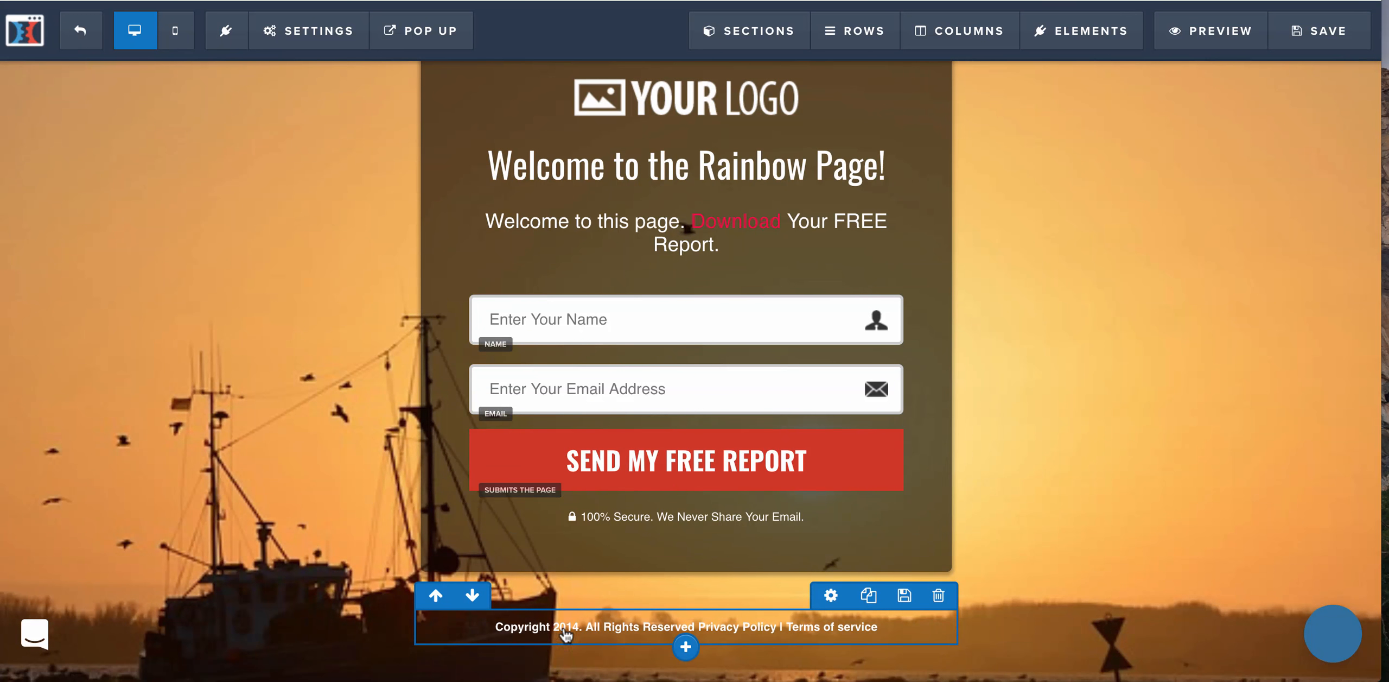
scroll(700, 169, "up", 1)
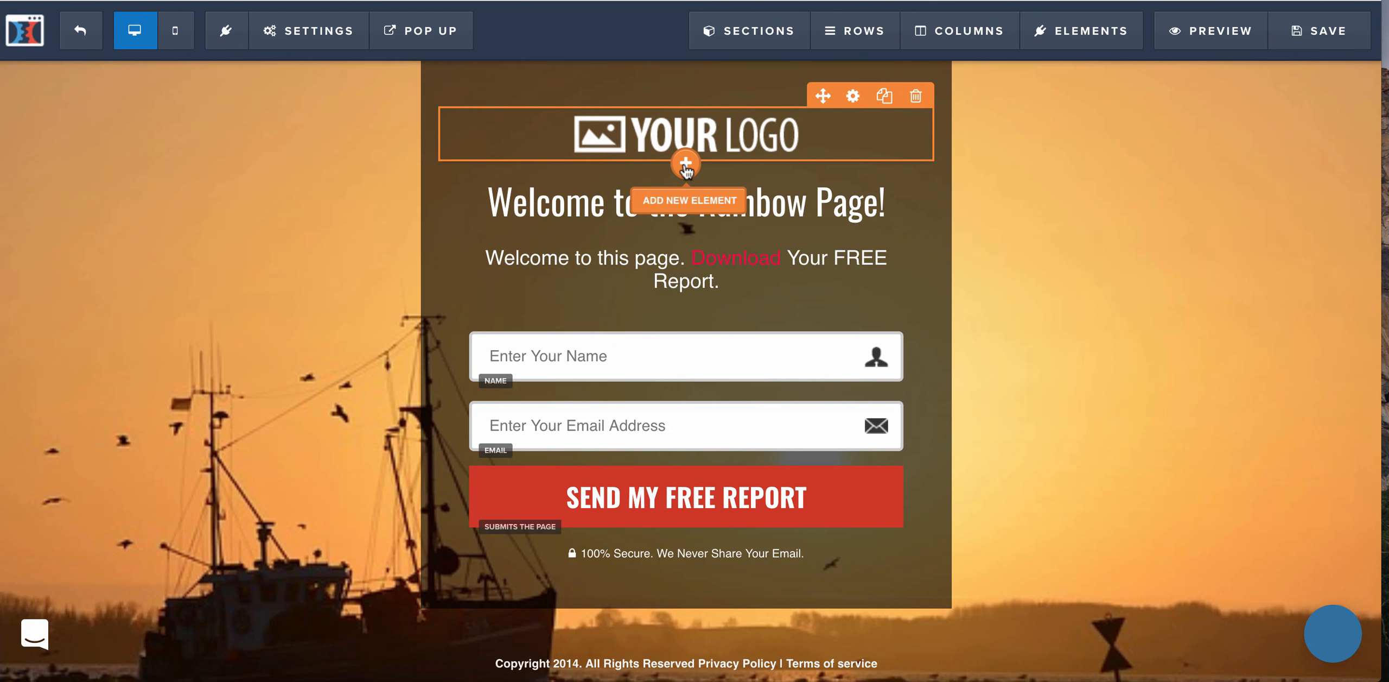
Look through the text, media, form and countdown elements that can be added below the logo, without adding one.
left_click(687, 165)
left_click(708, 141)
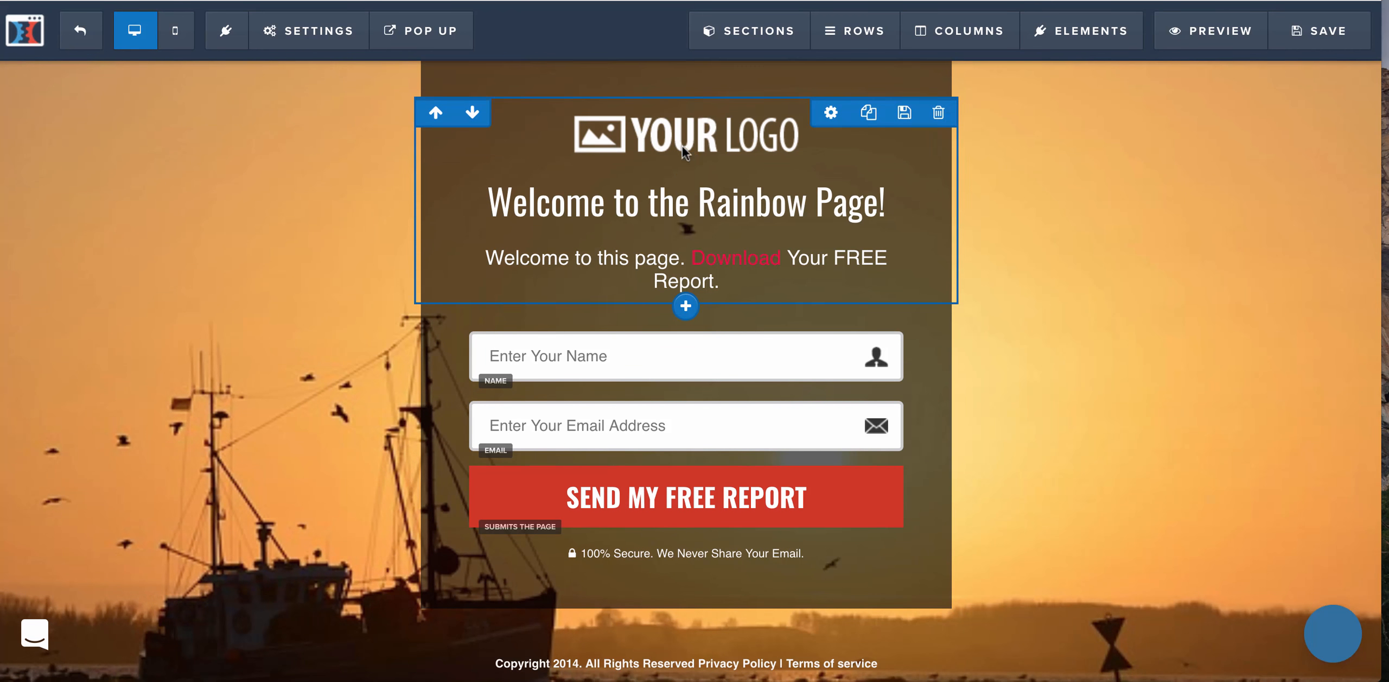
left_click(687, 164)
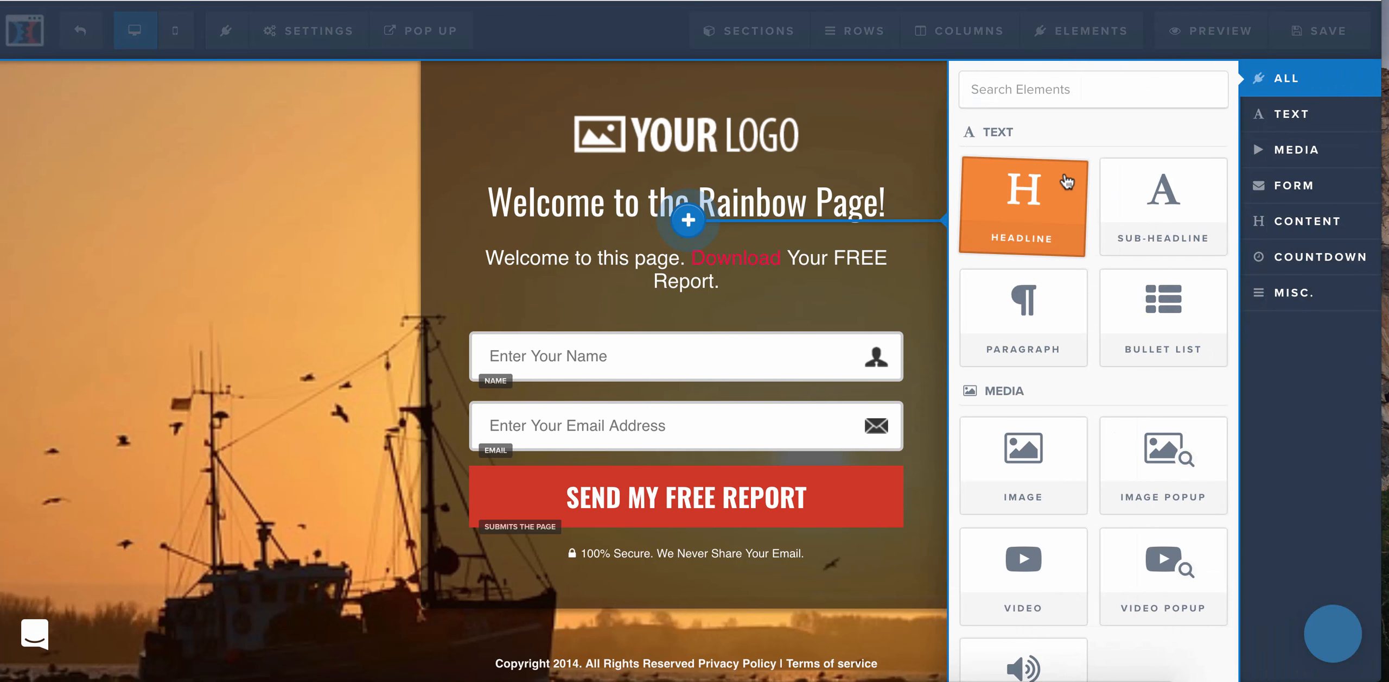
scroll(1066, 182, "down", 1)
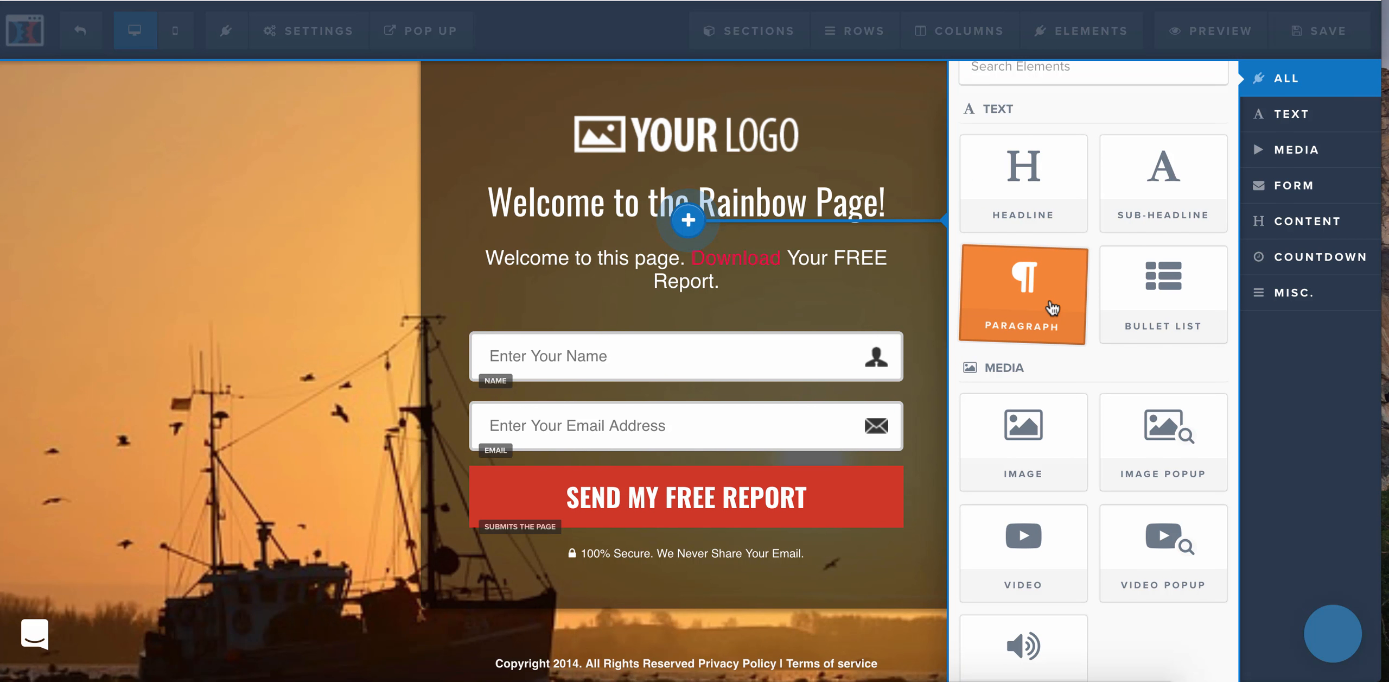
scroll(1053, 308, "down", 5)
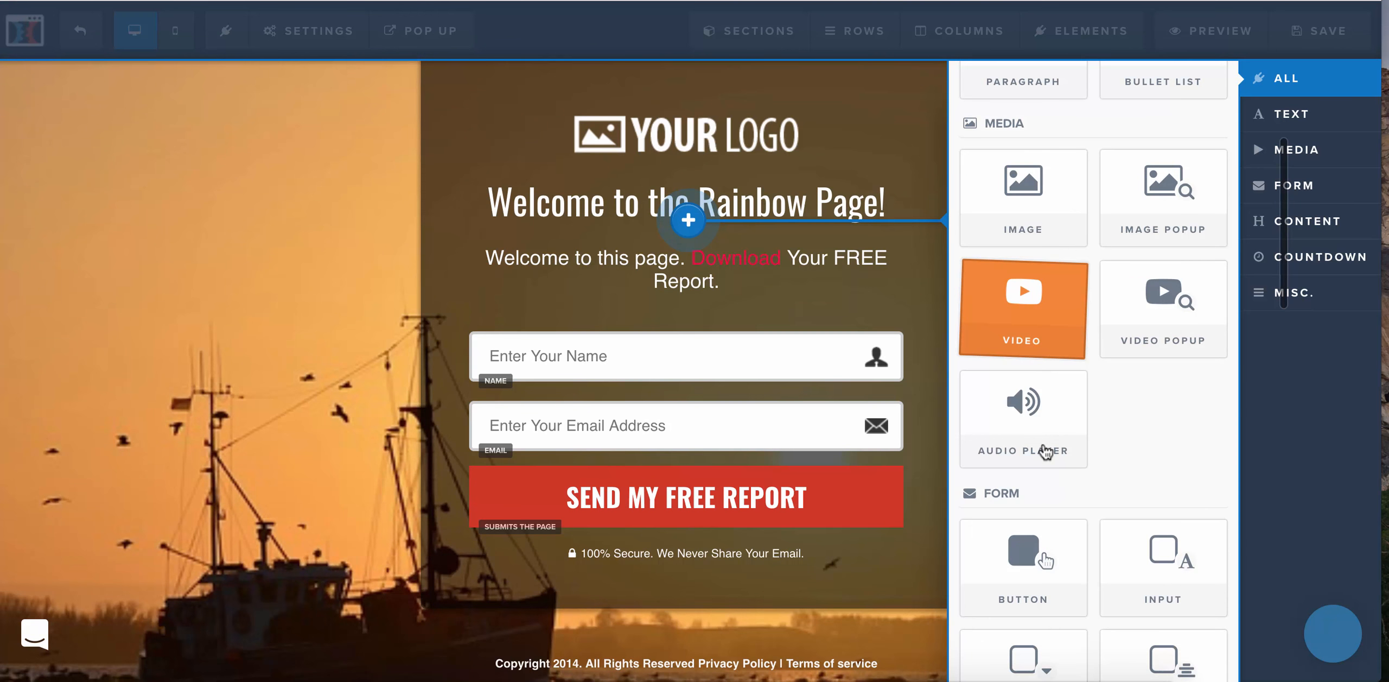
scroll(1046, 423, "down", 8)
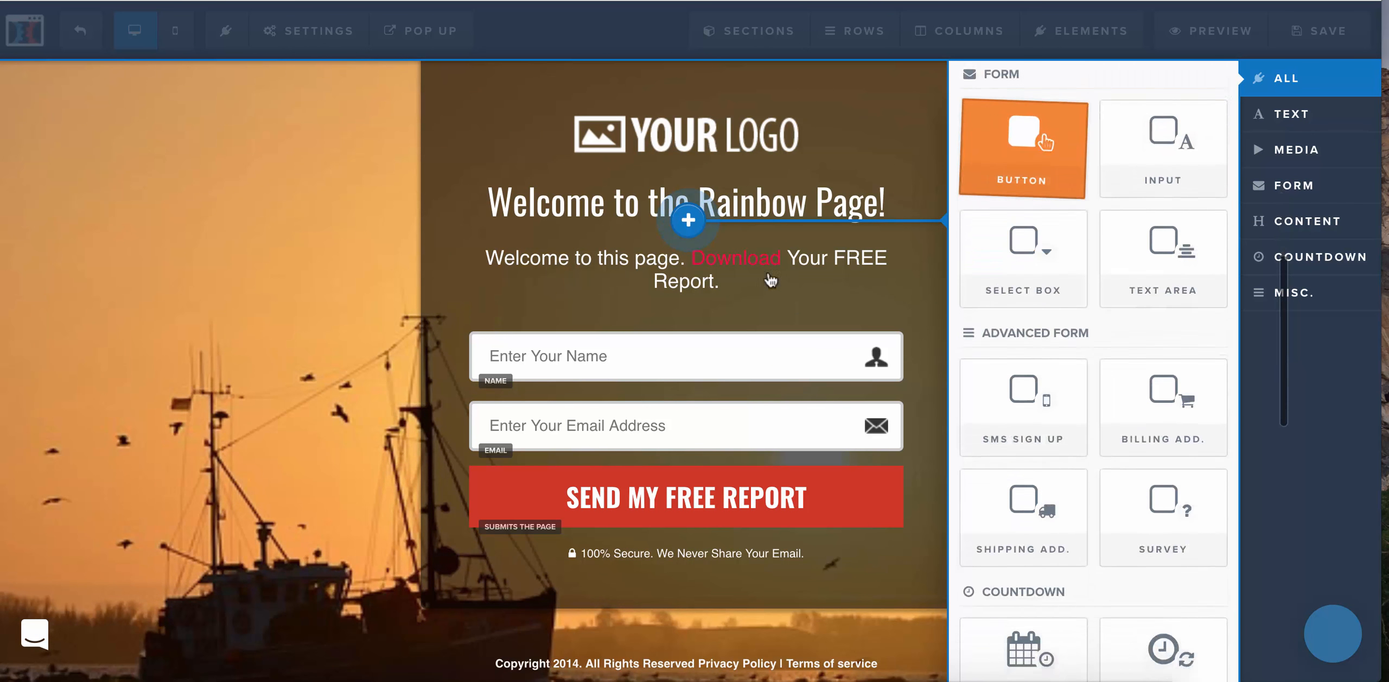
left_click(689, 144)
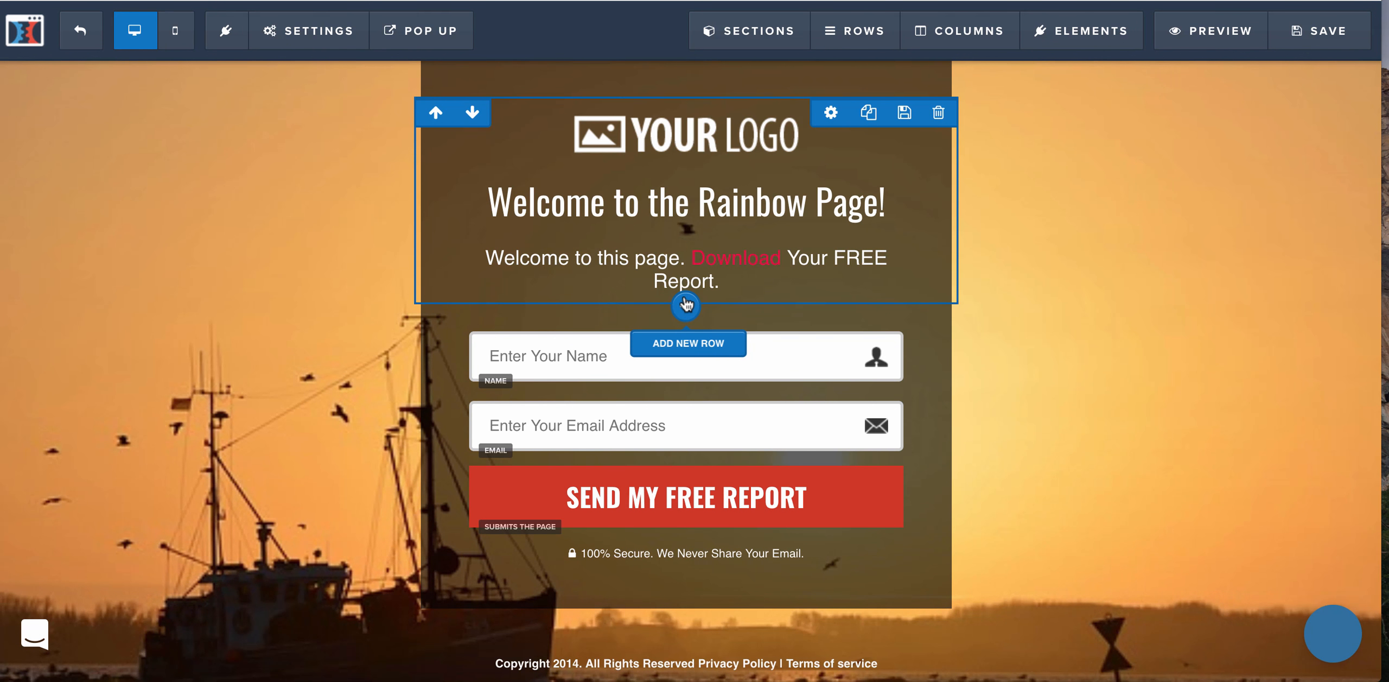
Add a two-column row below the welcome paragraph and place an image element in each column.
left_click(686, 304)
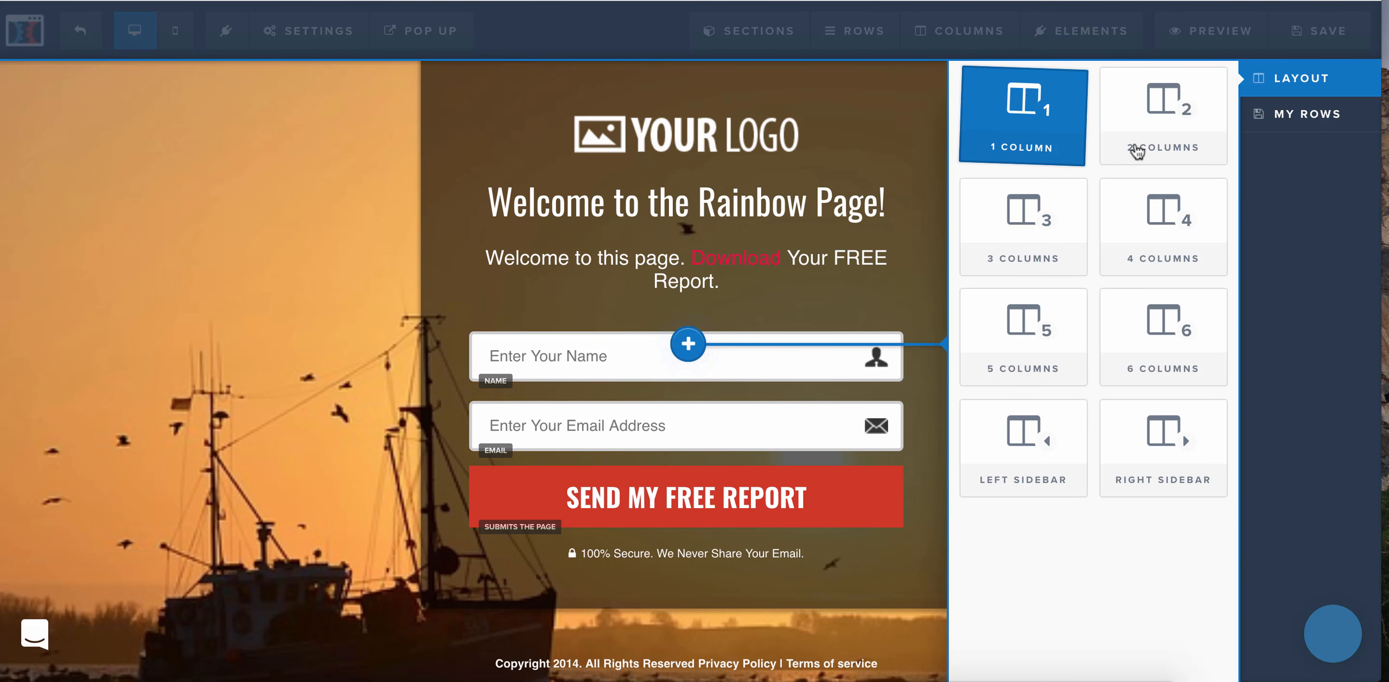
left_click(1182, 128)
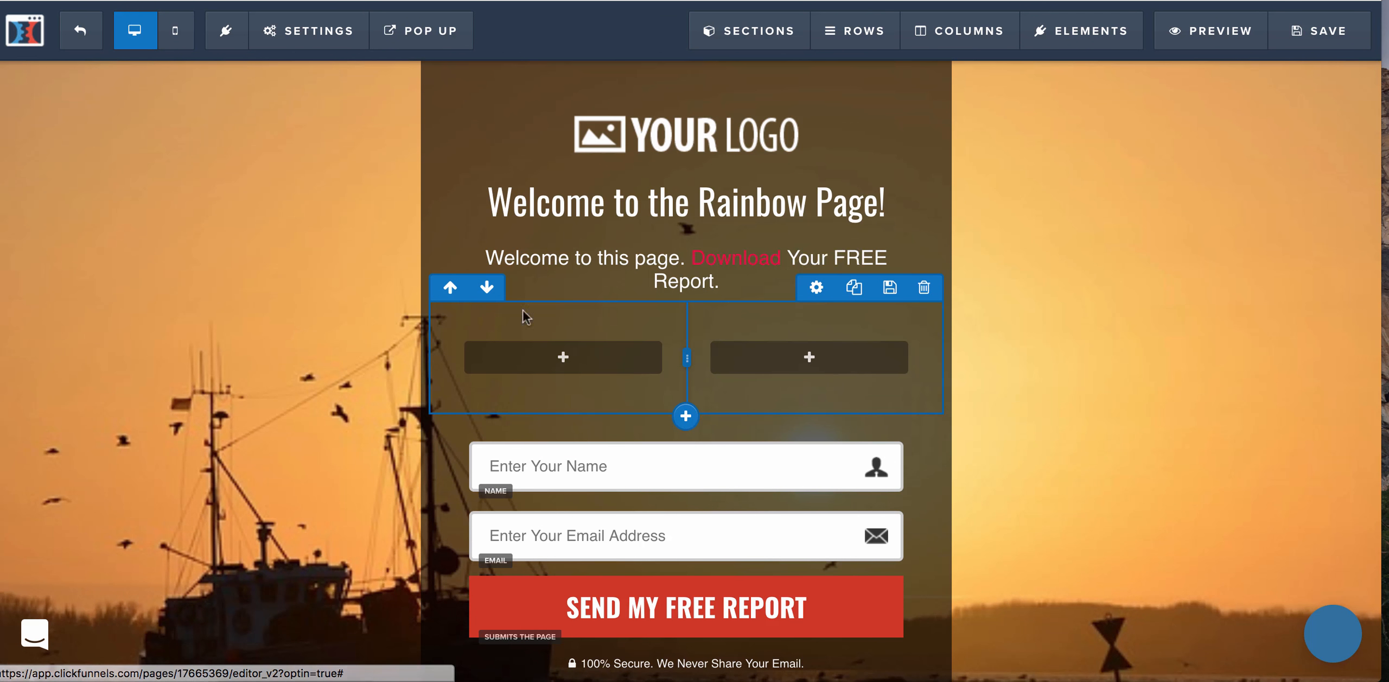
left_click(580, 368)
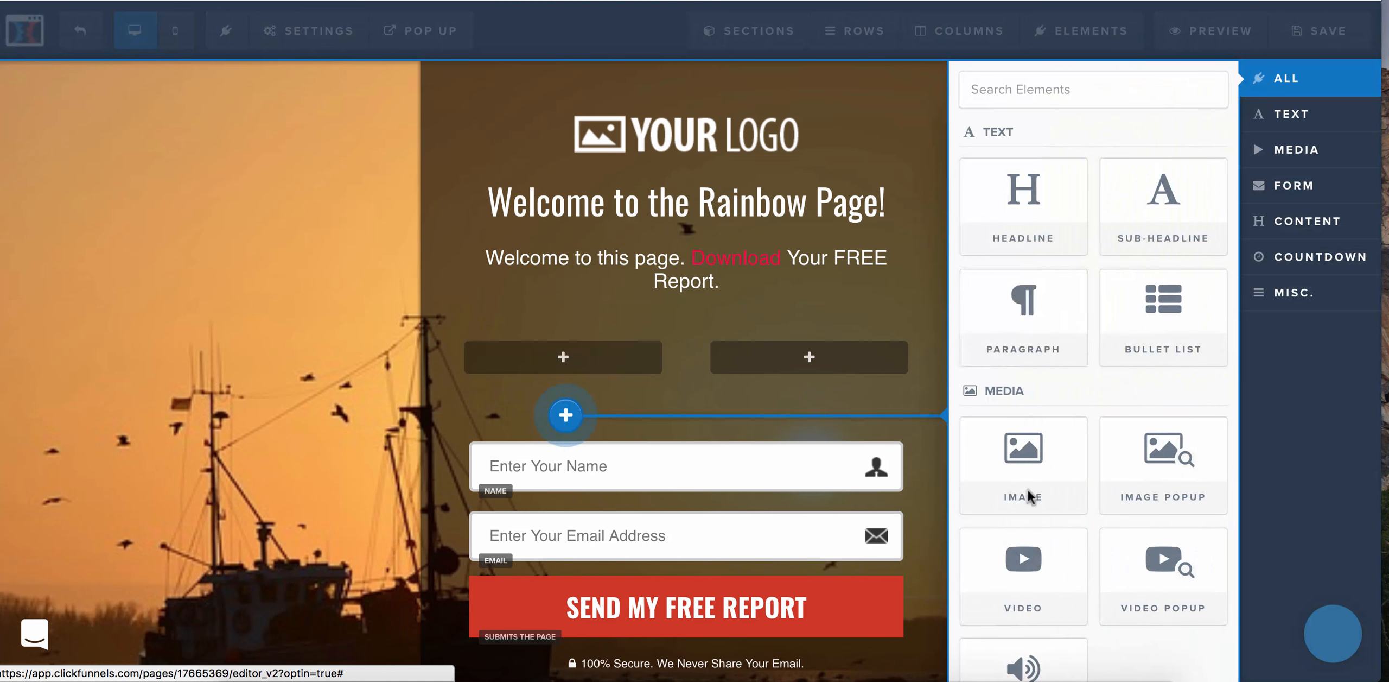
left_click(1020, 464)
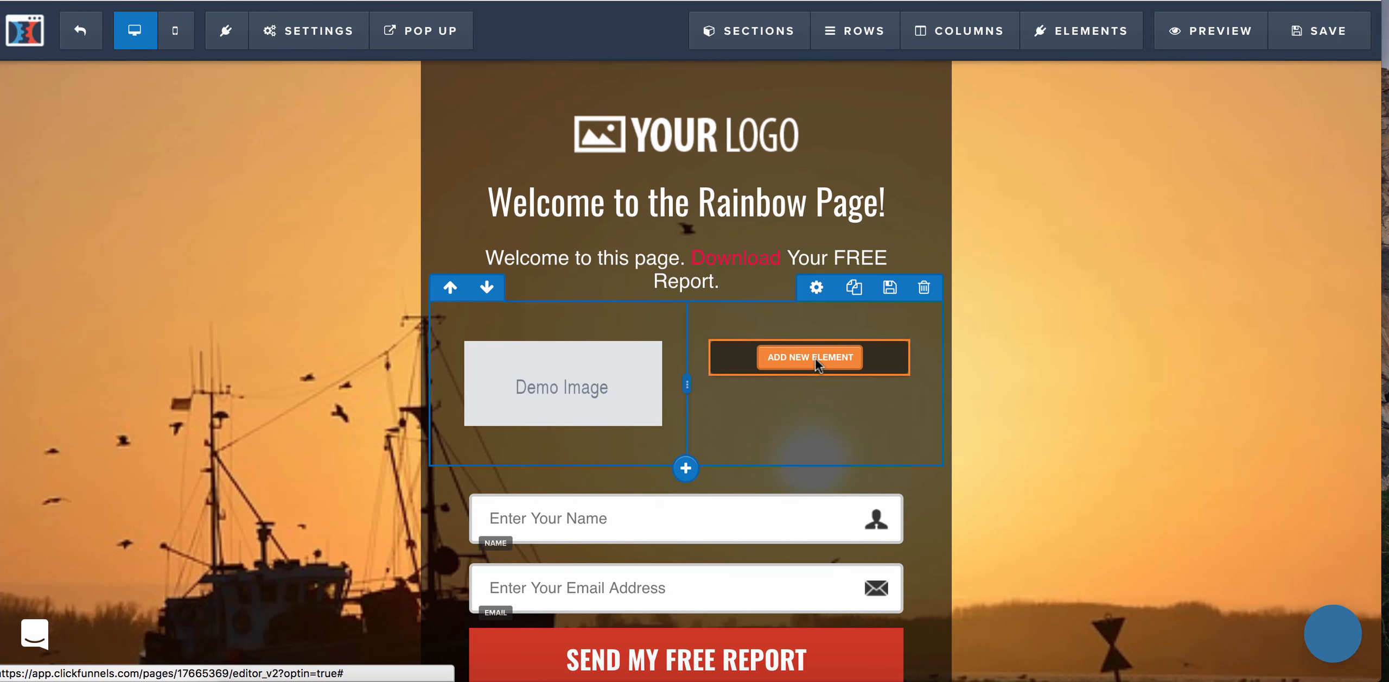
left_click(815, 358)
left_click_drag(1053, 450, 808, 363)
left_click(807, 361)
left_click(1031, 461)
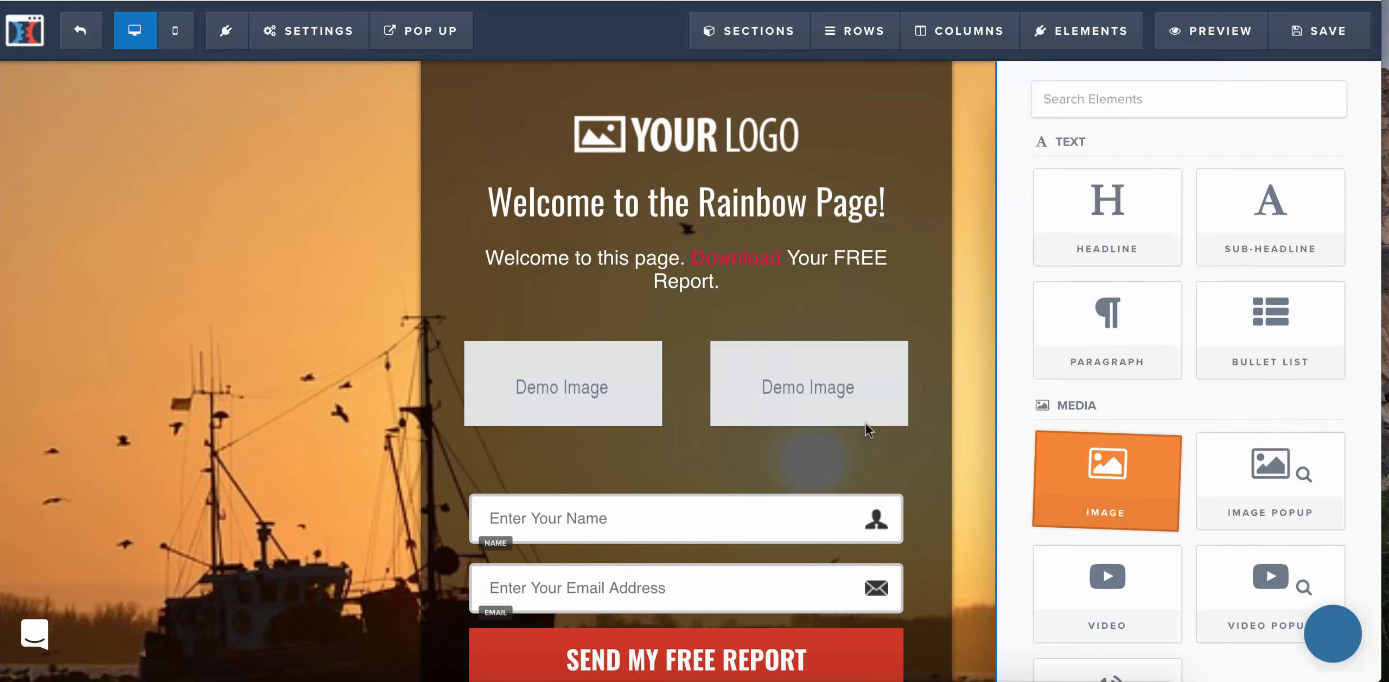
left_click(581, 387)
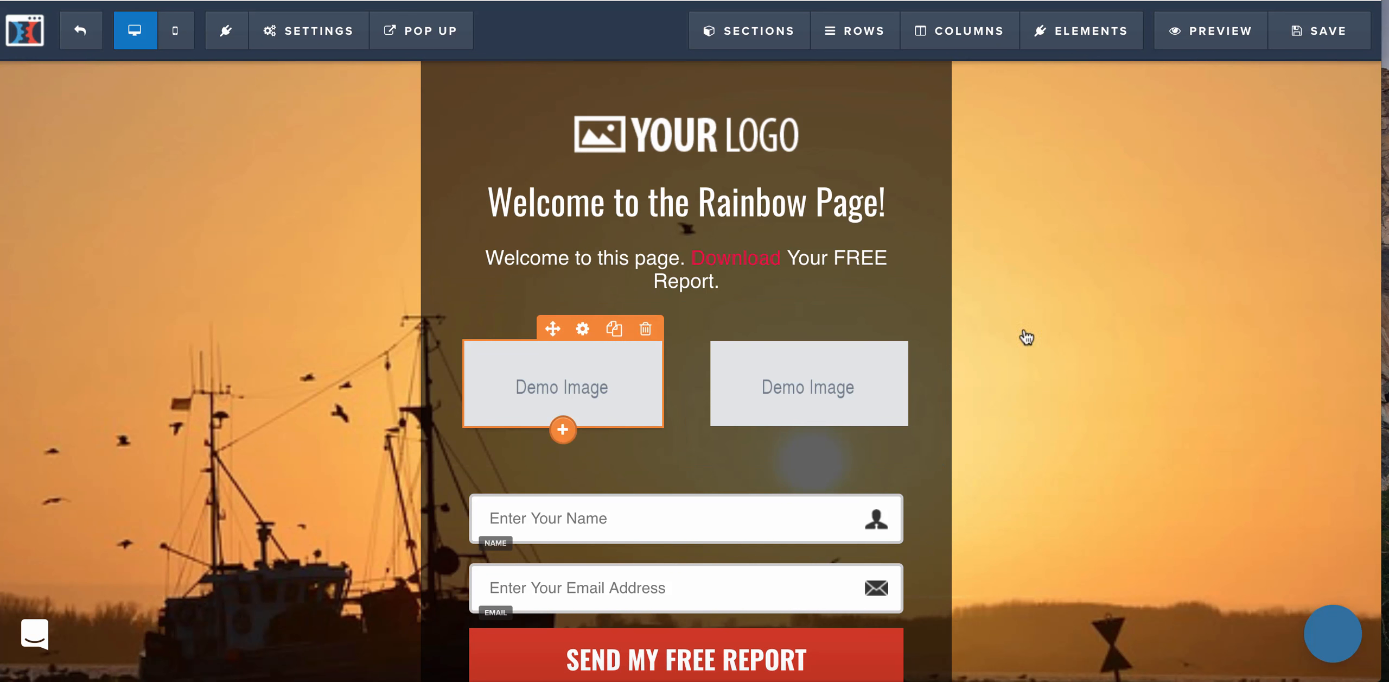
scroll(1159, 349, "down", 3)
scroll(1159, 349, "up", 3)
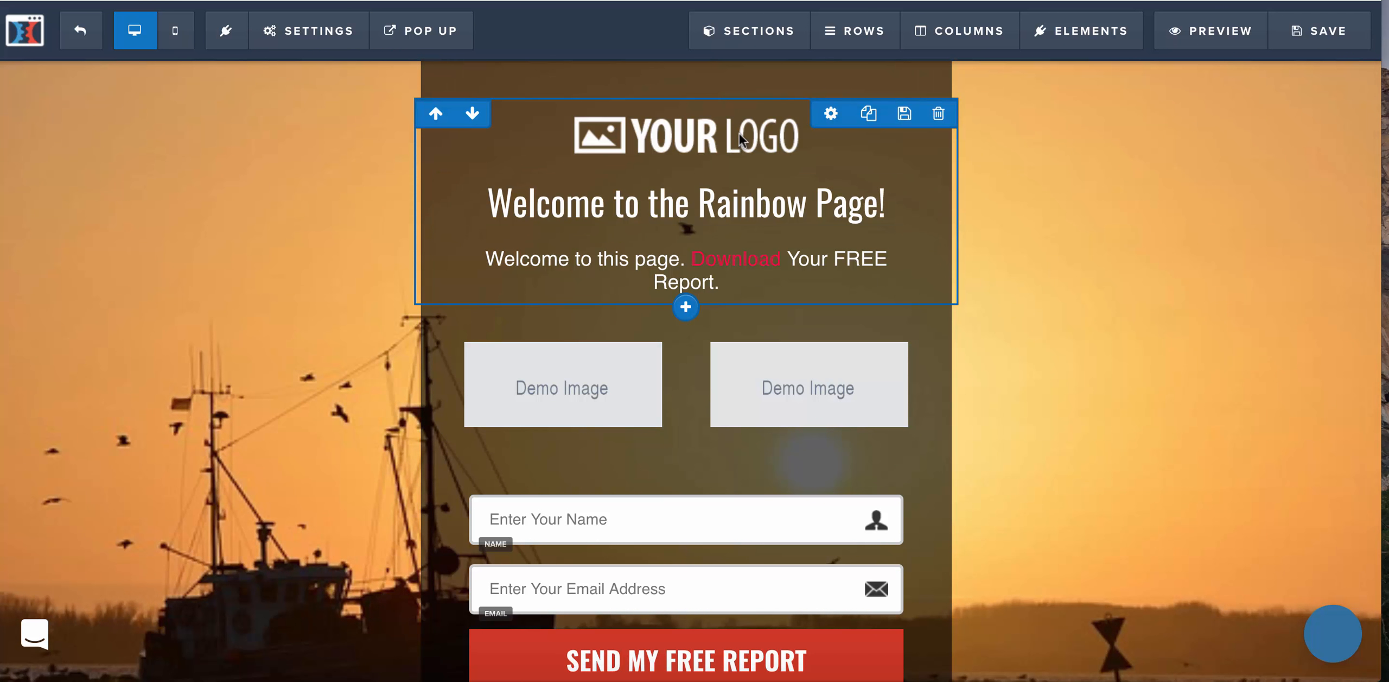
left_click(742, 140)
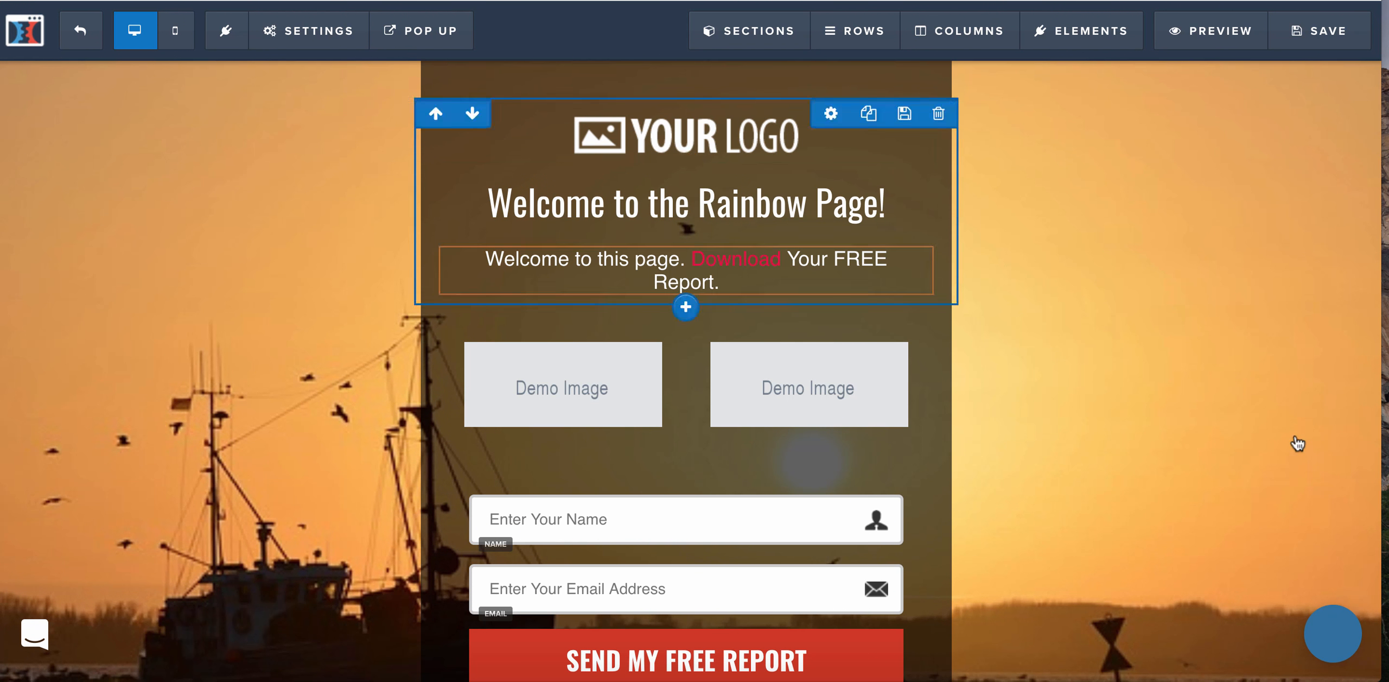
scroll(1297, 441, "down", 4)
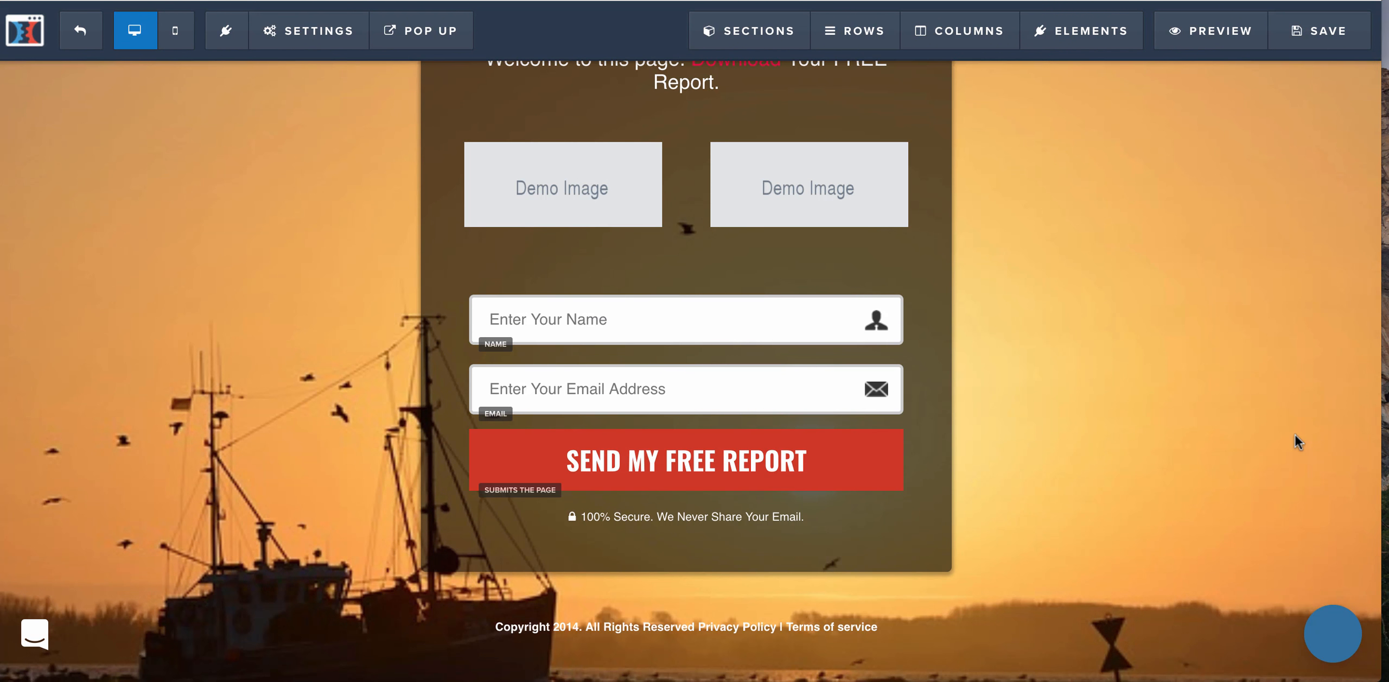
scroll(1295, 435, "up", 4)
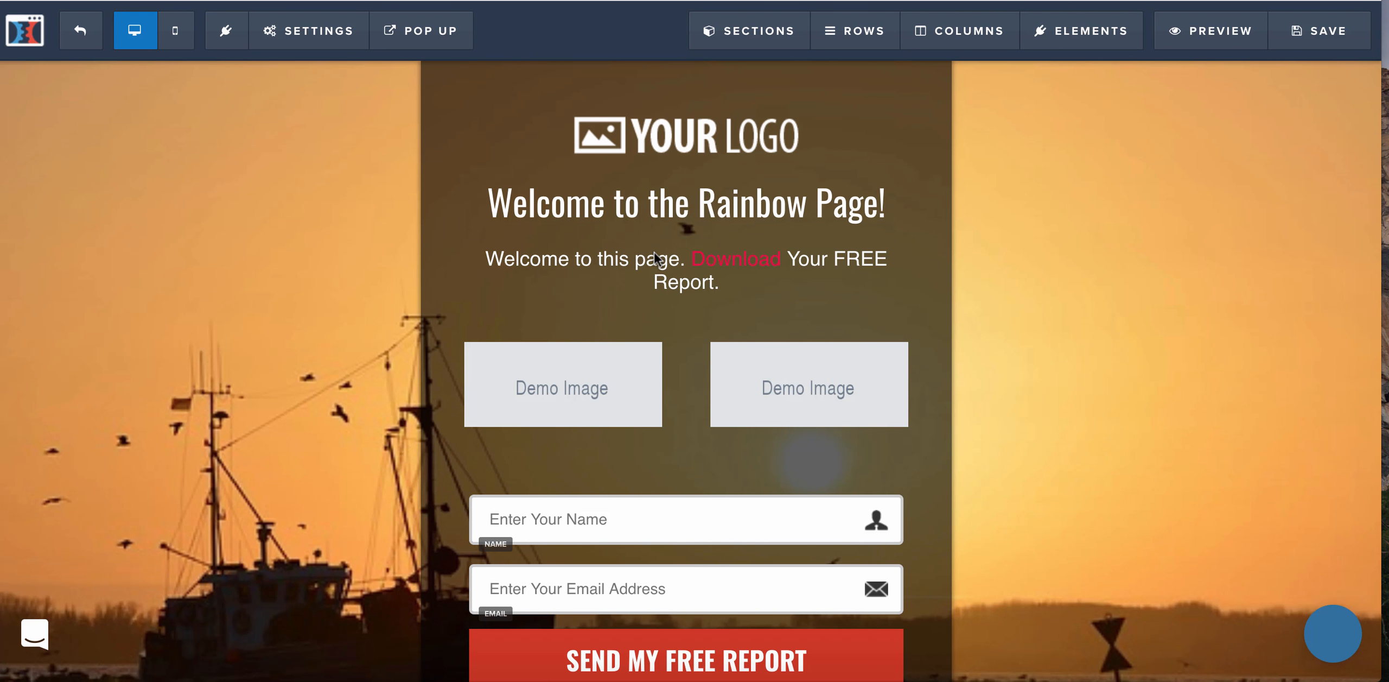
scroll(675, 271, "down", 4)
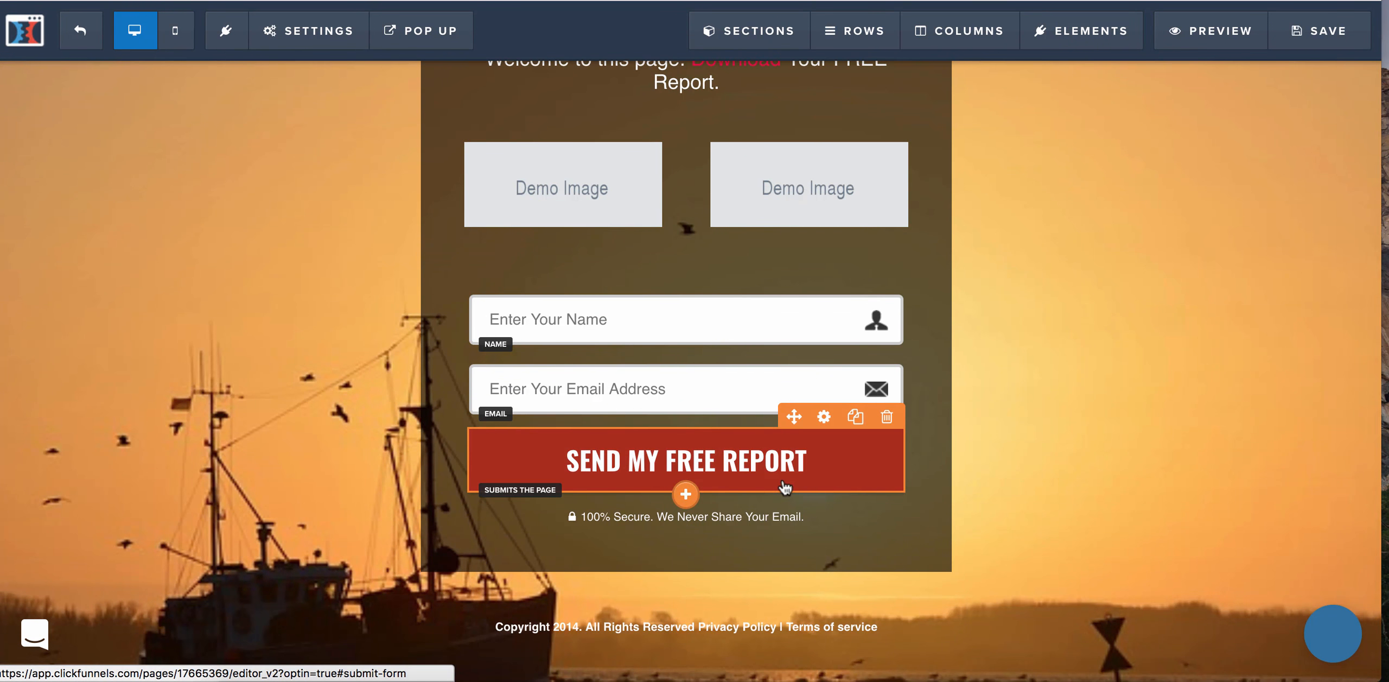
left_click(326, 38)
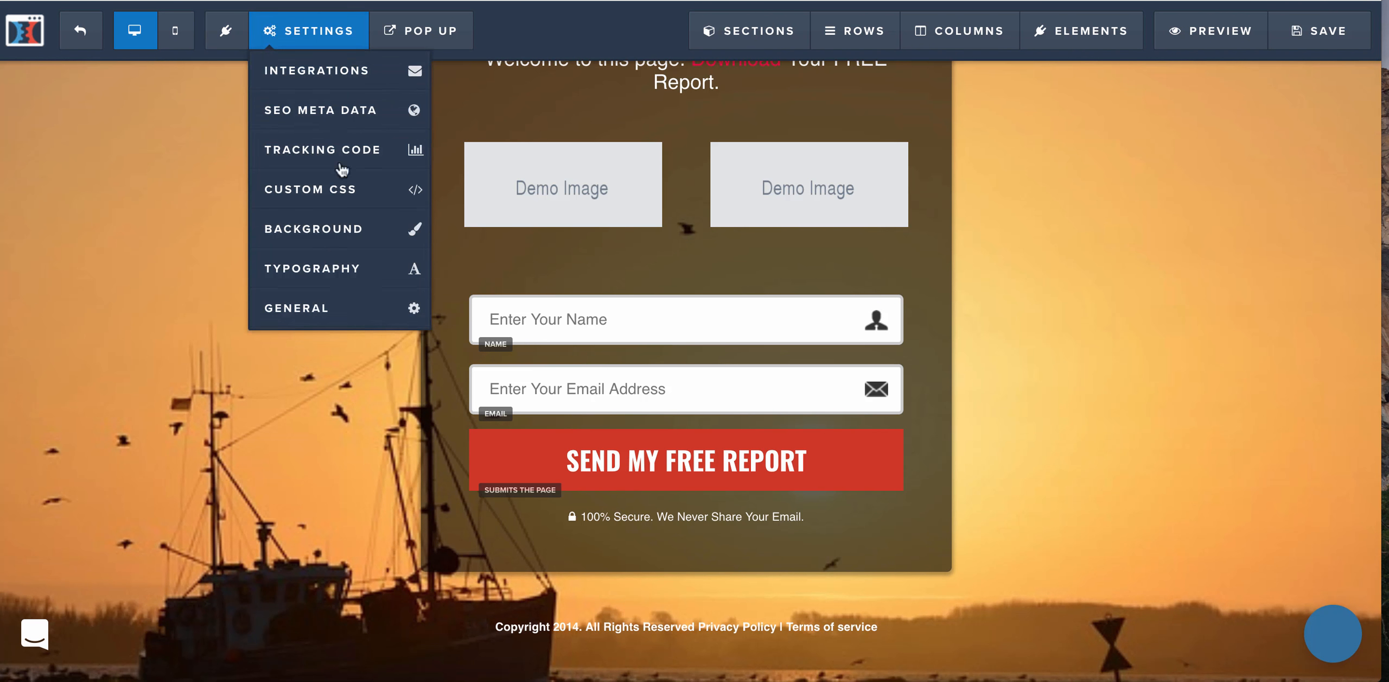
Open the page's pop-up, look at its settings and close them.
mouse_move(425, 44)
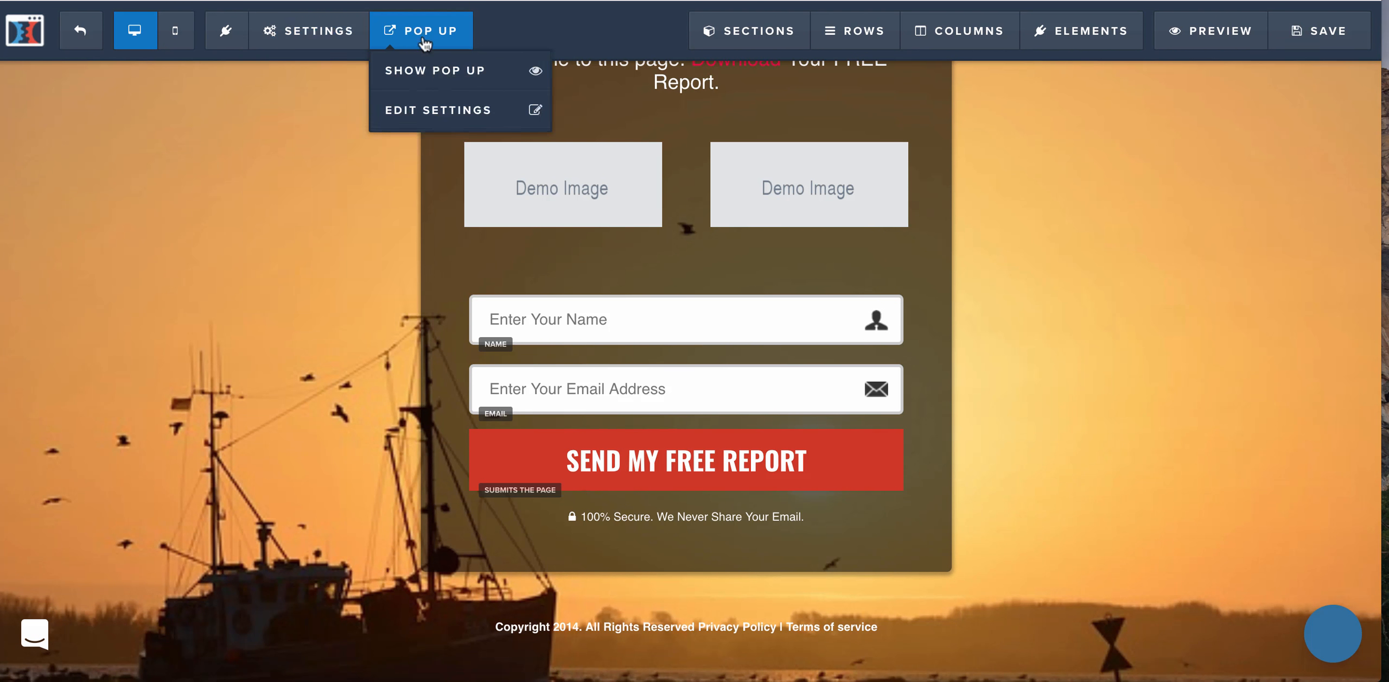
left_click(434, 111)
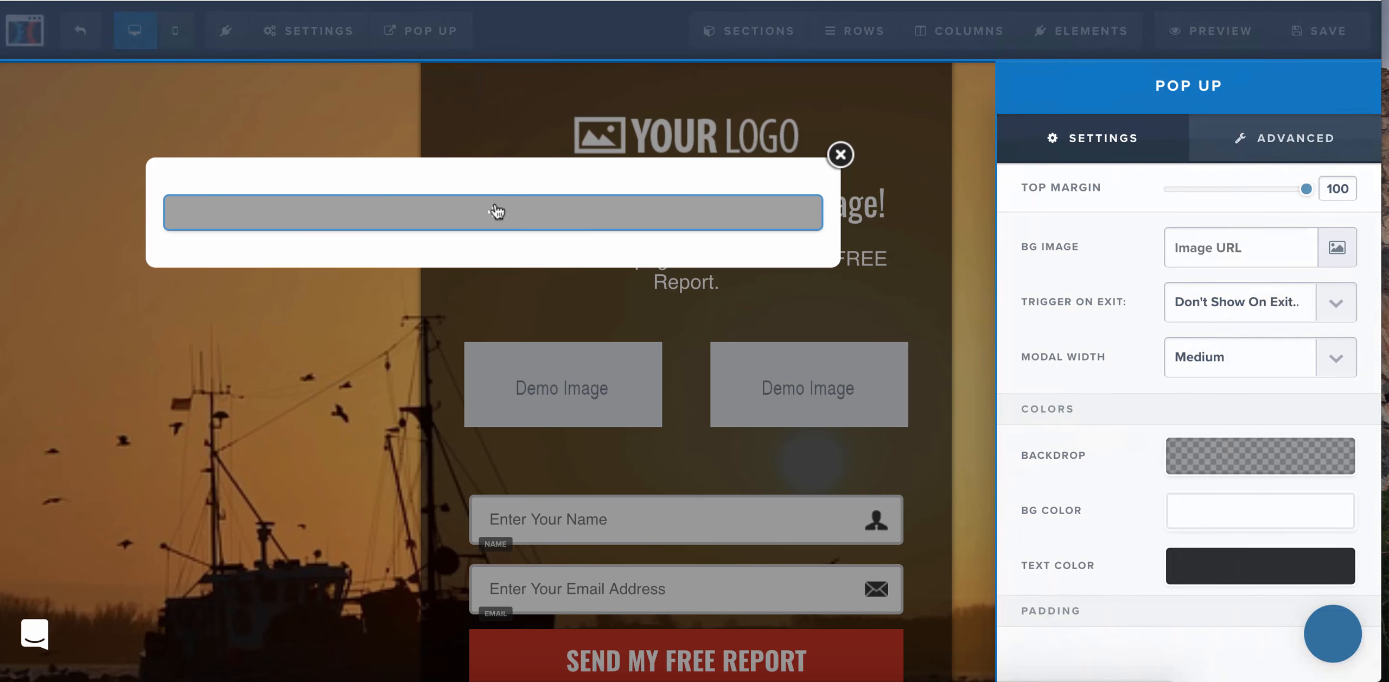
left_click(574, 221)
mouse_move(425, 46)
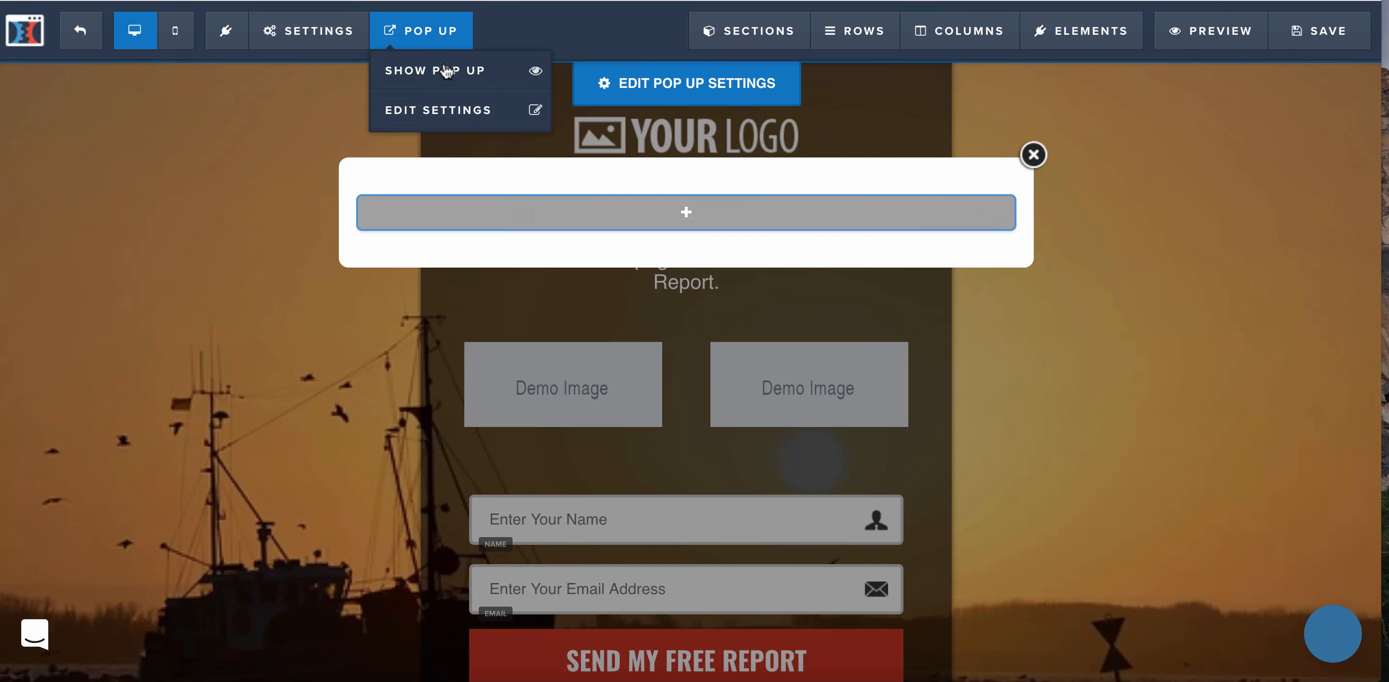
left_click(450, 110)
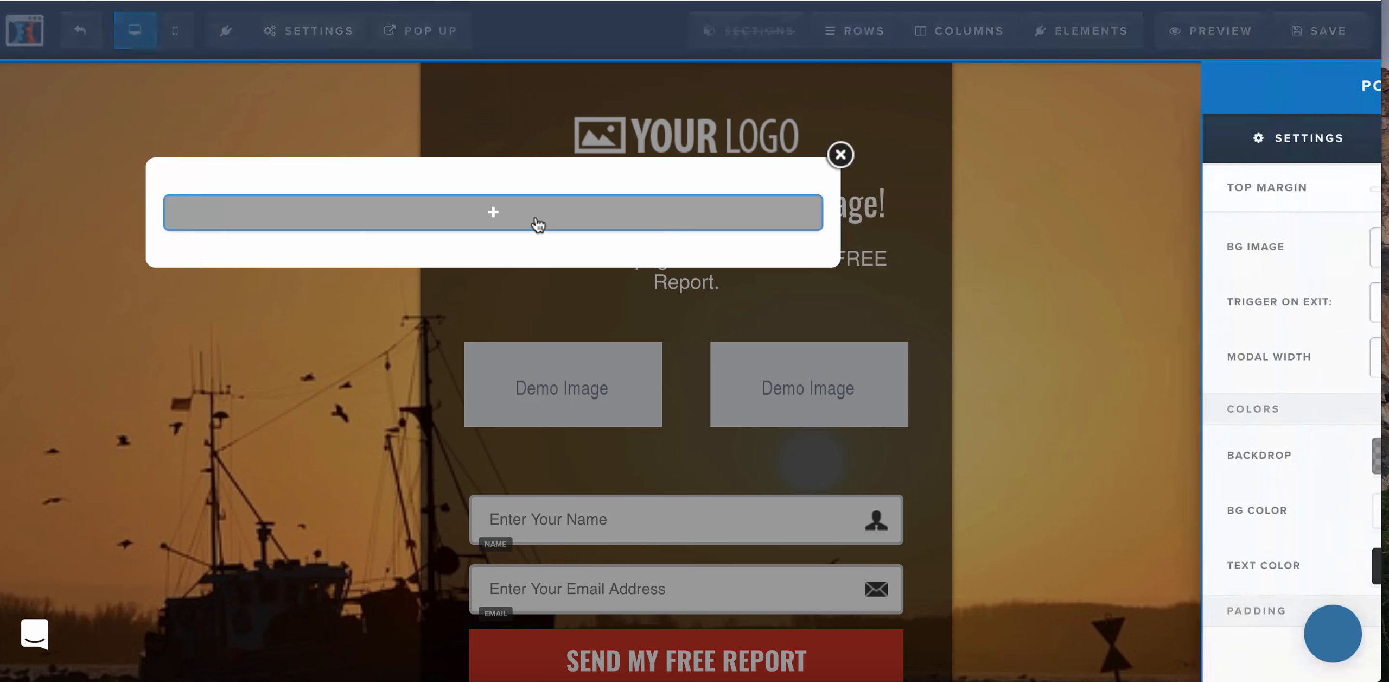
left_click(680, 215)
Add a one-column row to the empty pop-up and place a headline element in it.
left_click(678, 219)
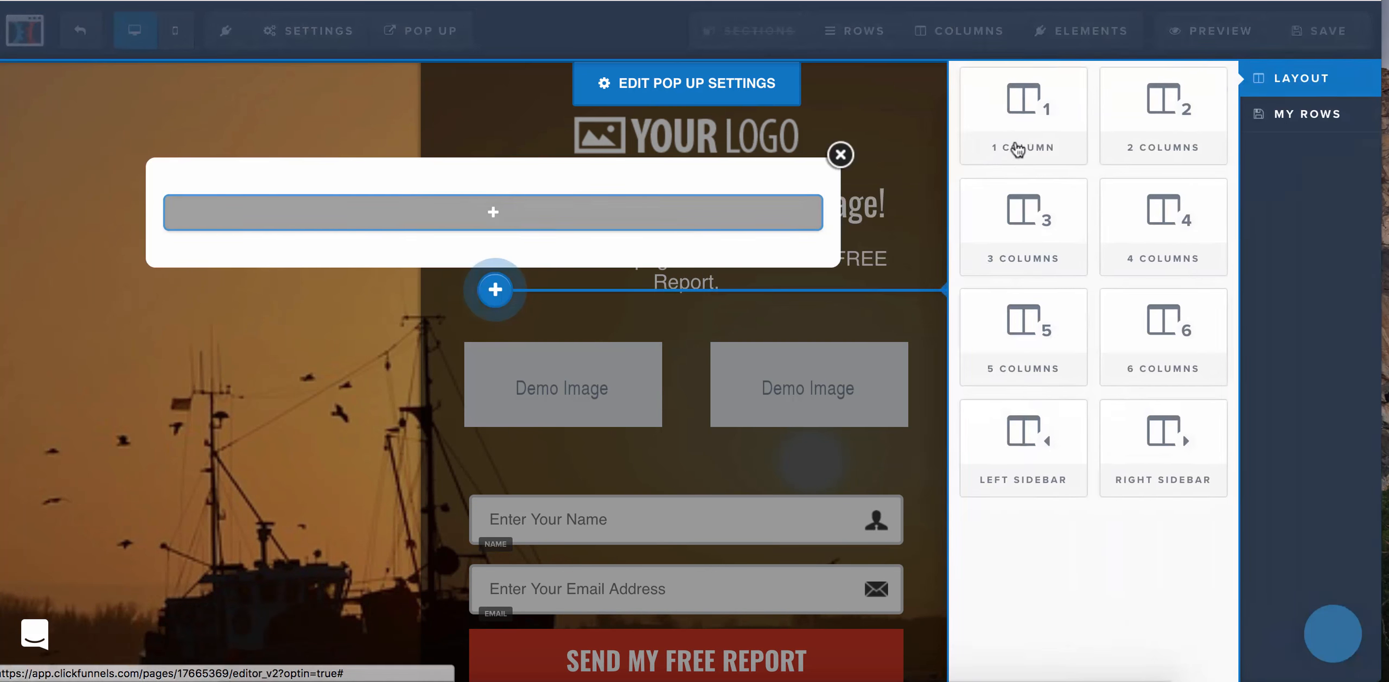
left_click(682, 217)
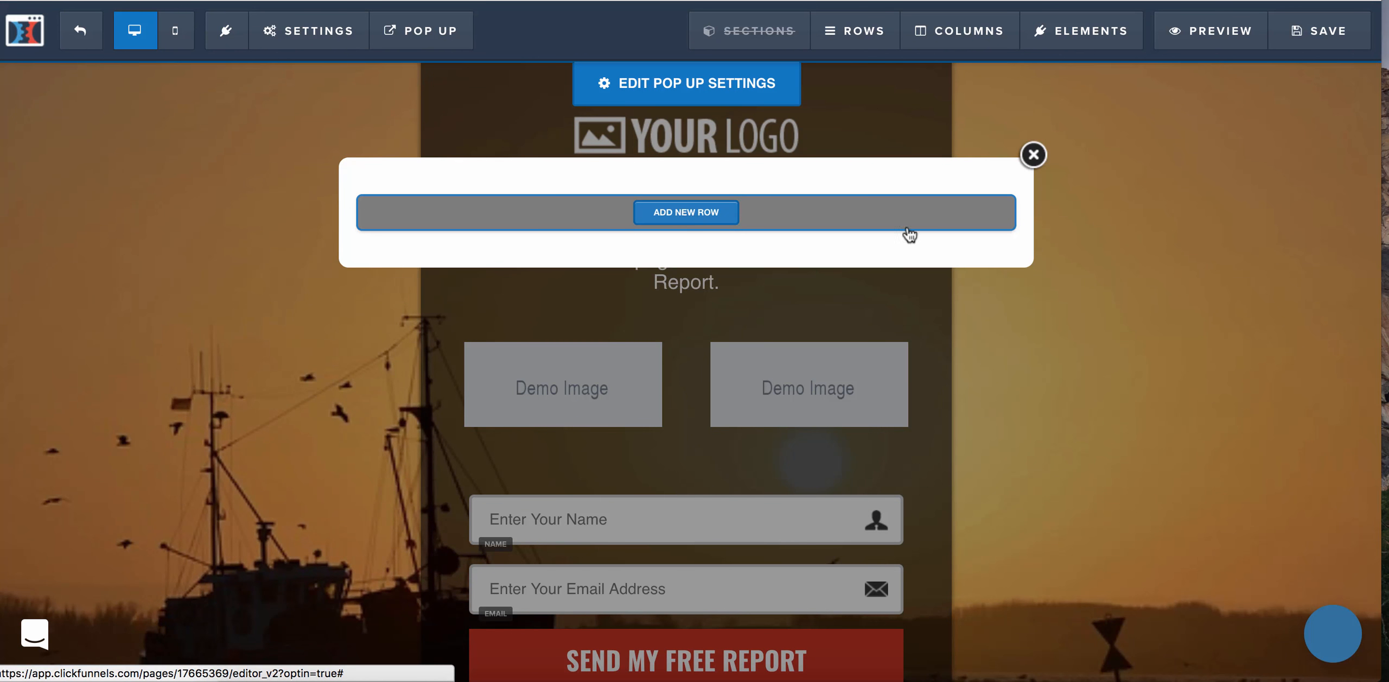
left_click(686, 212)
left_click_drag(1008, 140, 722, 196)
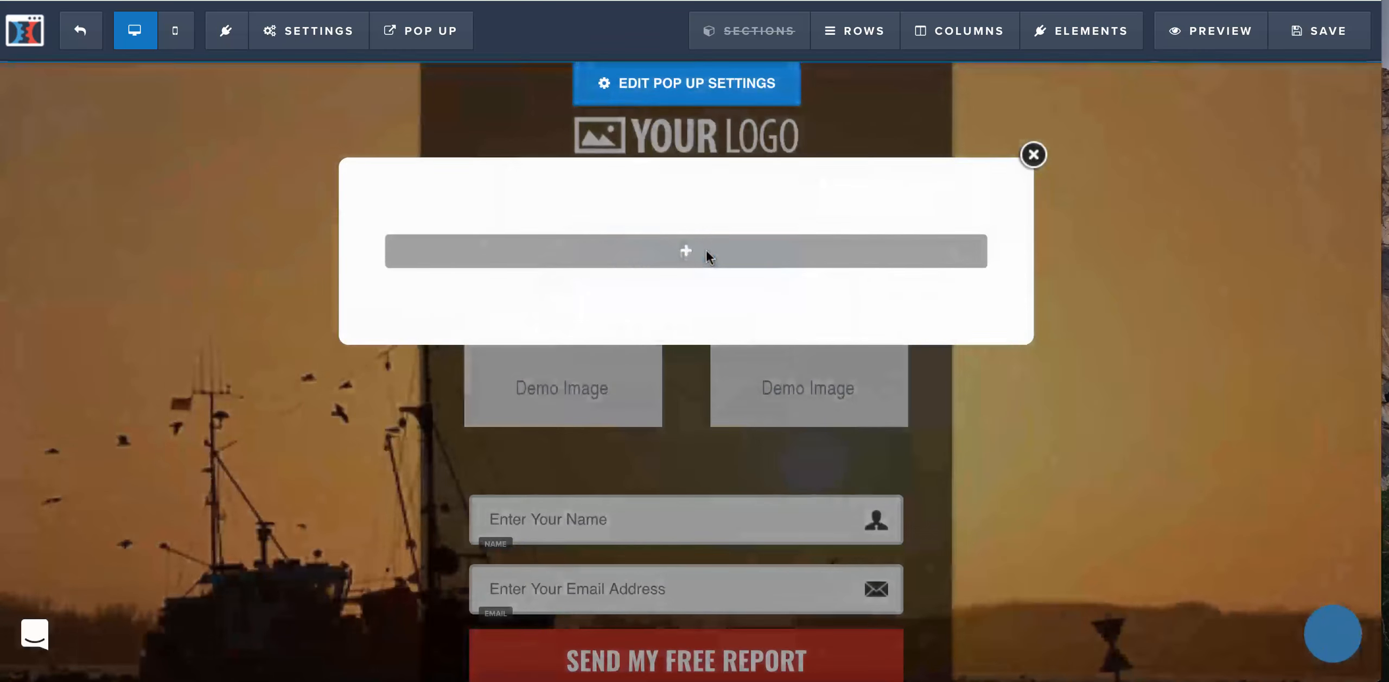
left_click(707, 256)
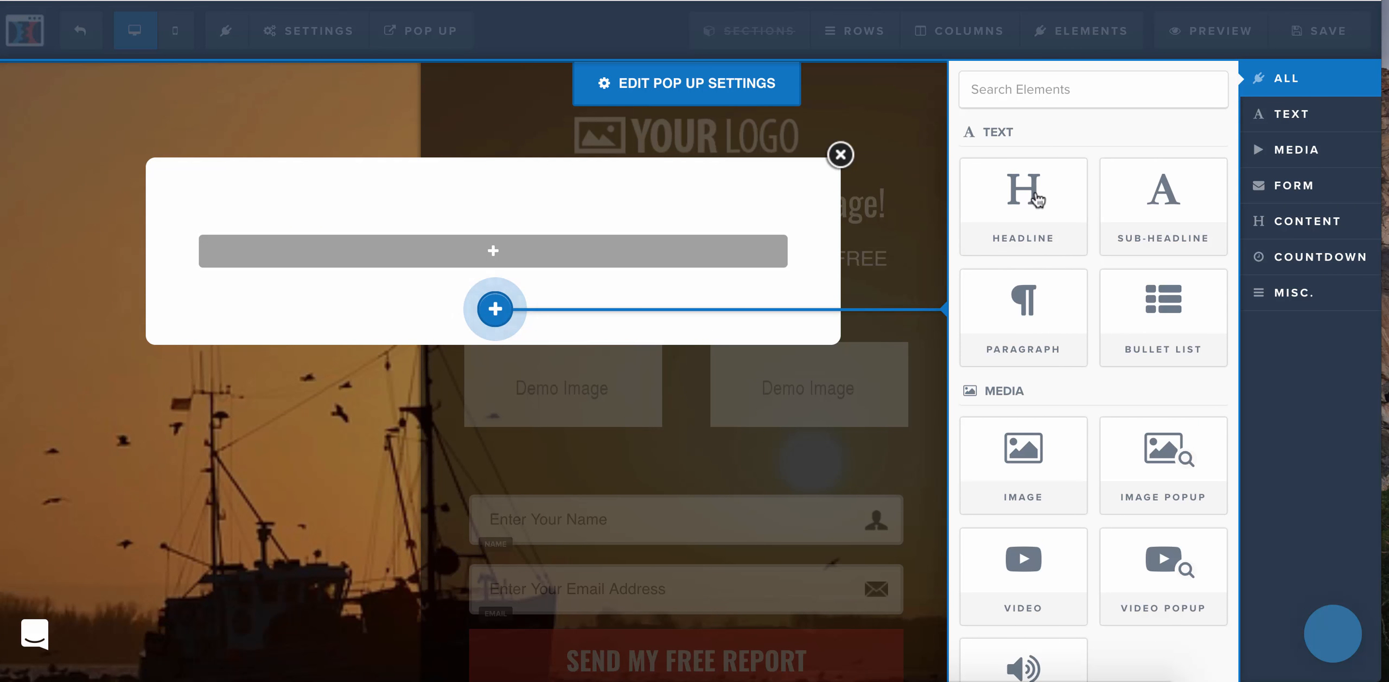
left_click_drag(1037, 199, 700, 244)
left_click(909, 250)
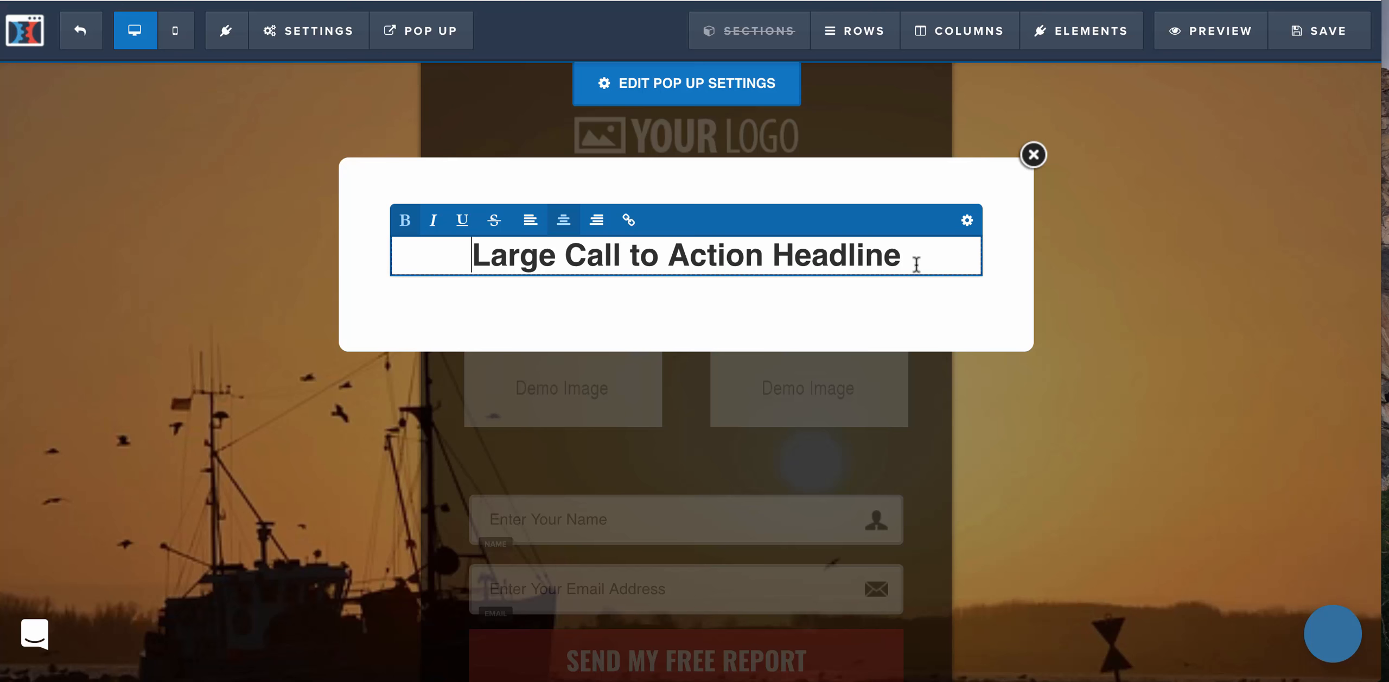
Replace the pop-up's placeholder headline with "Download FREE Report" and close the pop-up.
left_click(377, 293)
left_click_drag(930, 261, 444, 254)
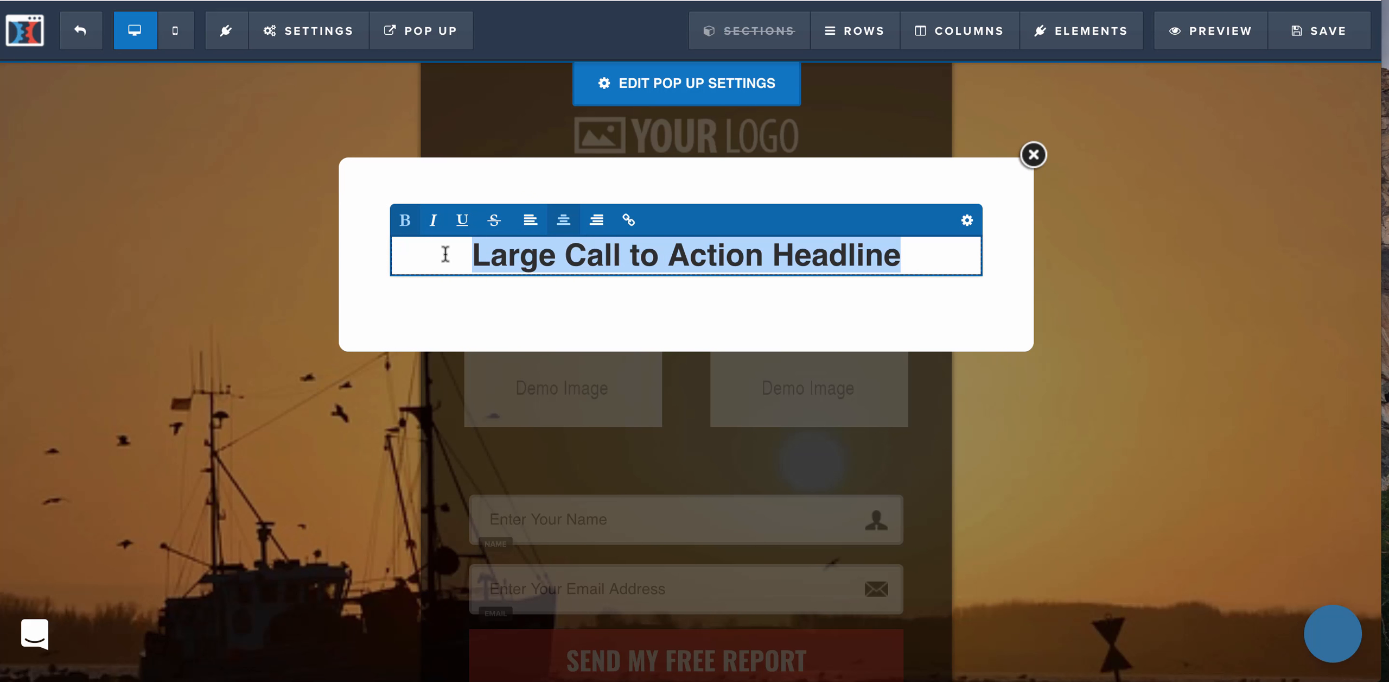
type("Download Your FR")
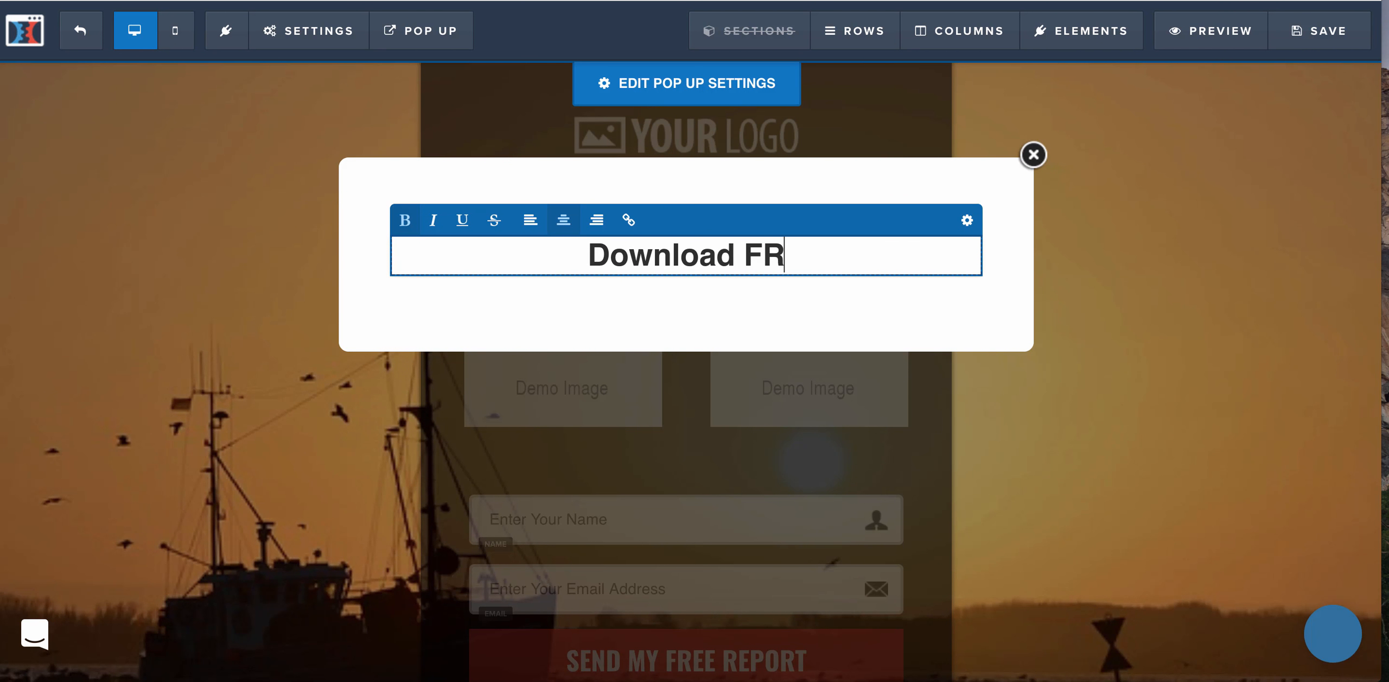
type("EE Report")
left_click(300, 310)
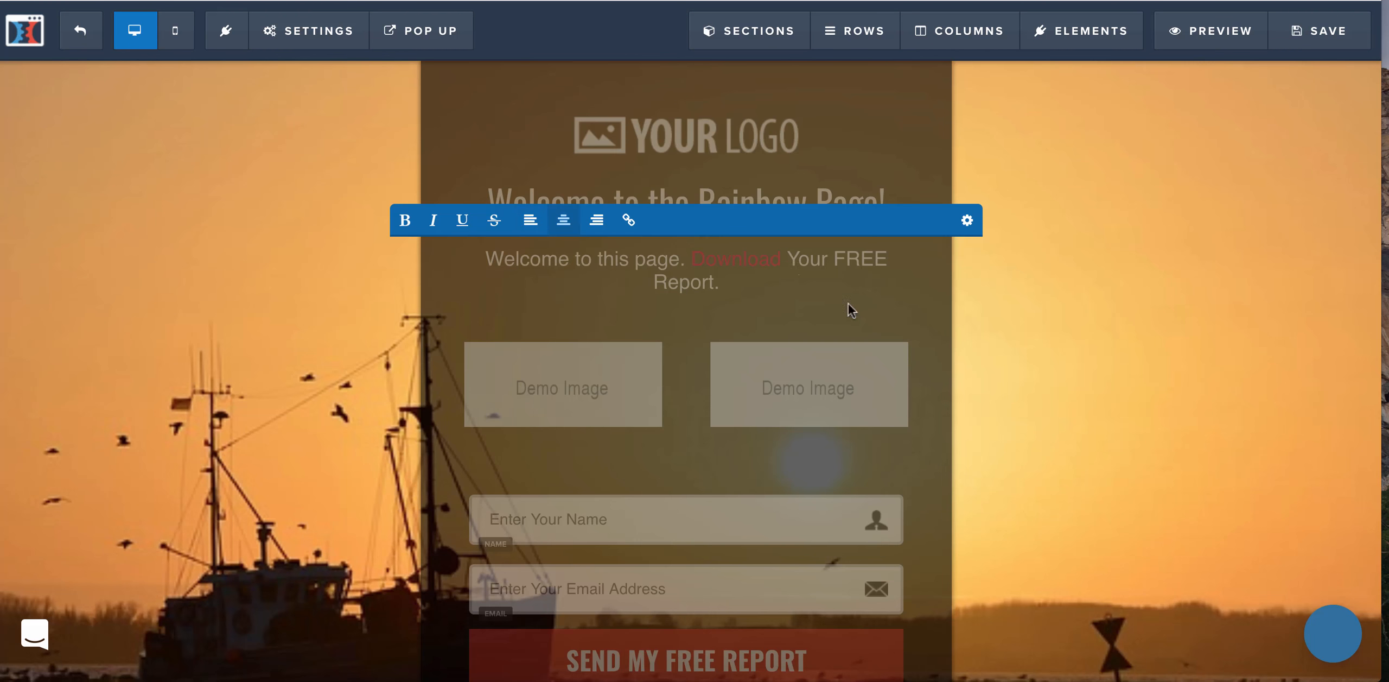
left_click(740, 265)
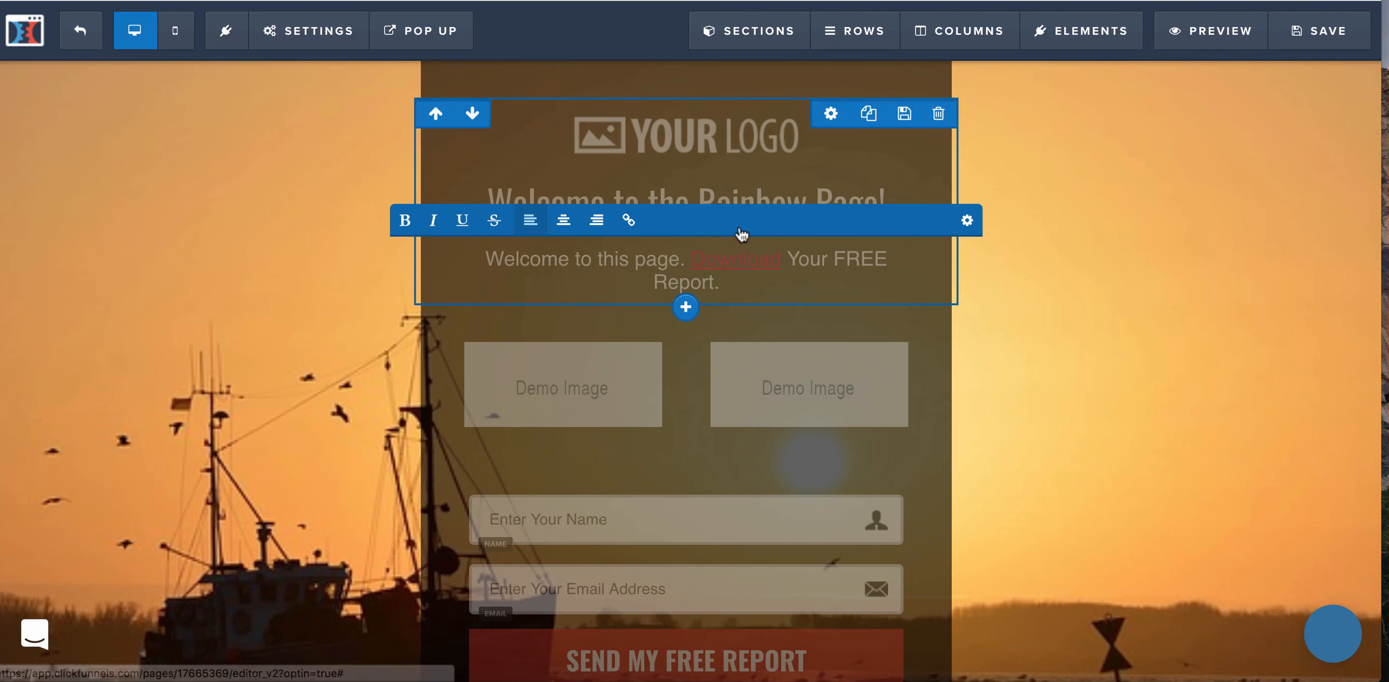
left_click(1169, 362)
scroll(826, 357, "down", 4)
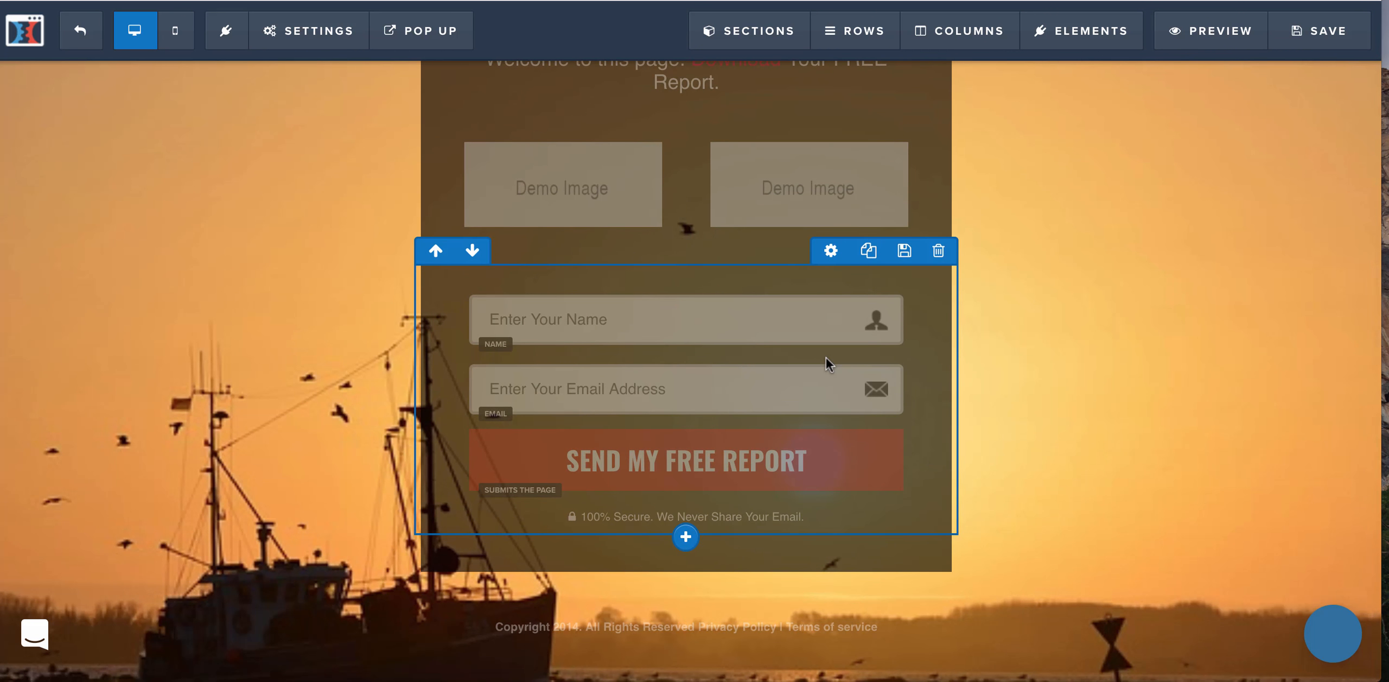